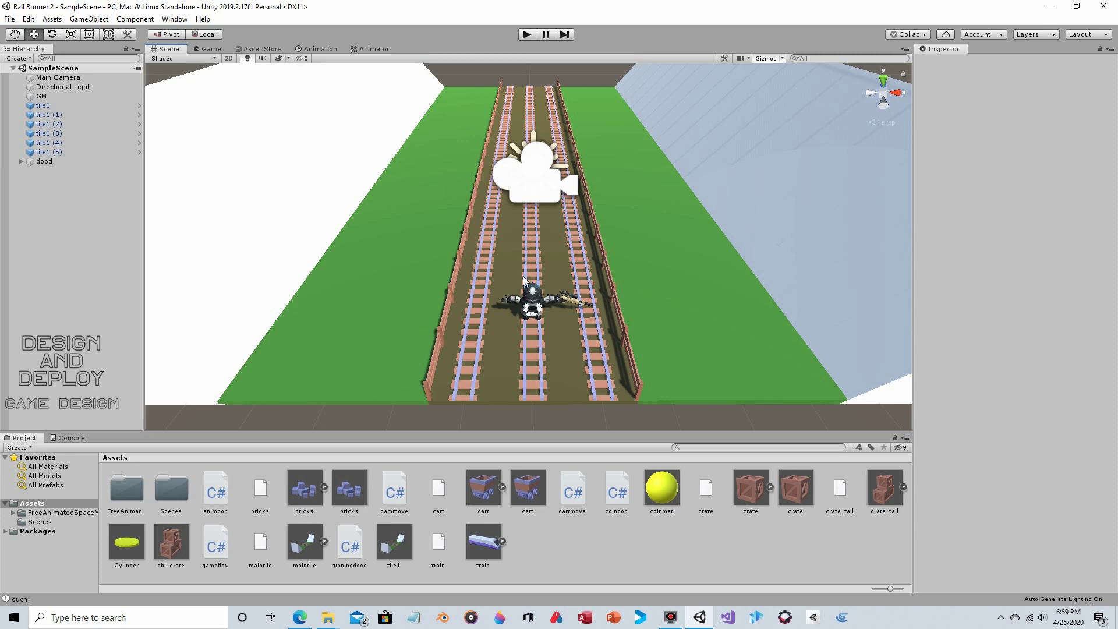
# Enter play mode to run the Rail Runner game in the Game view.
pyautogui.click(526, 36)
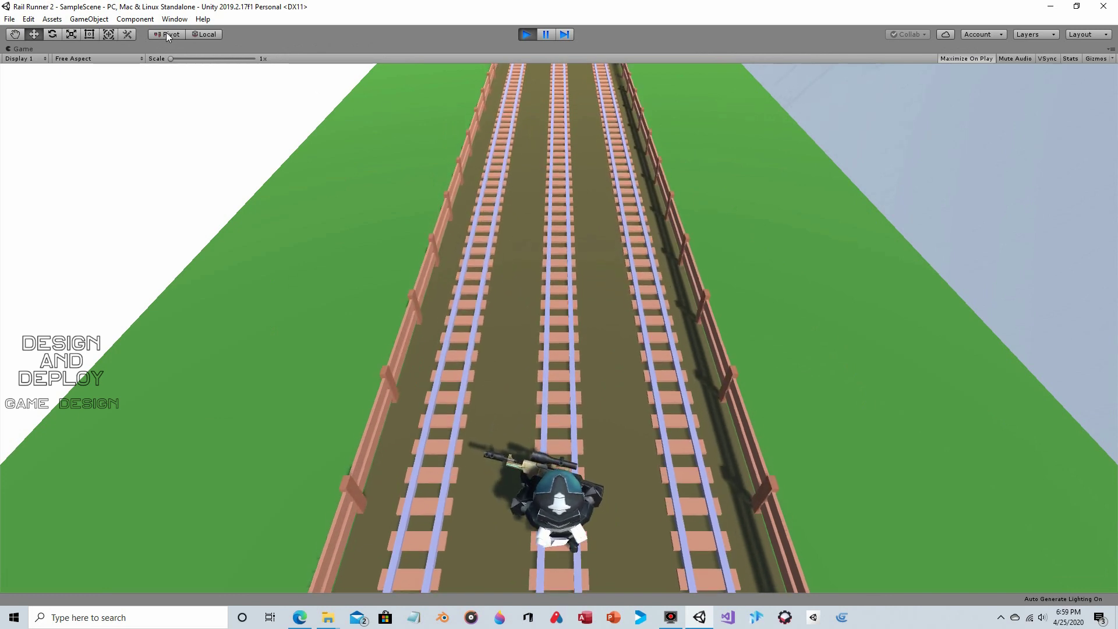
pyautogui.click(177, 19)
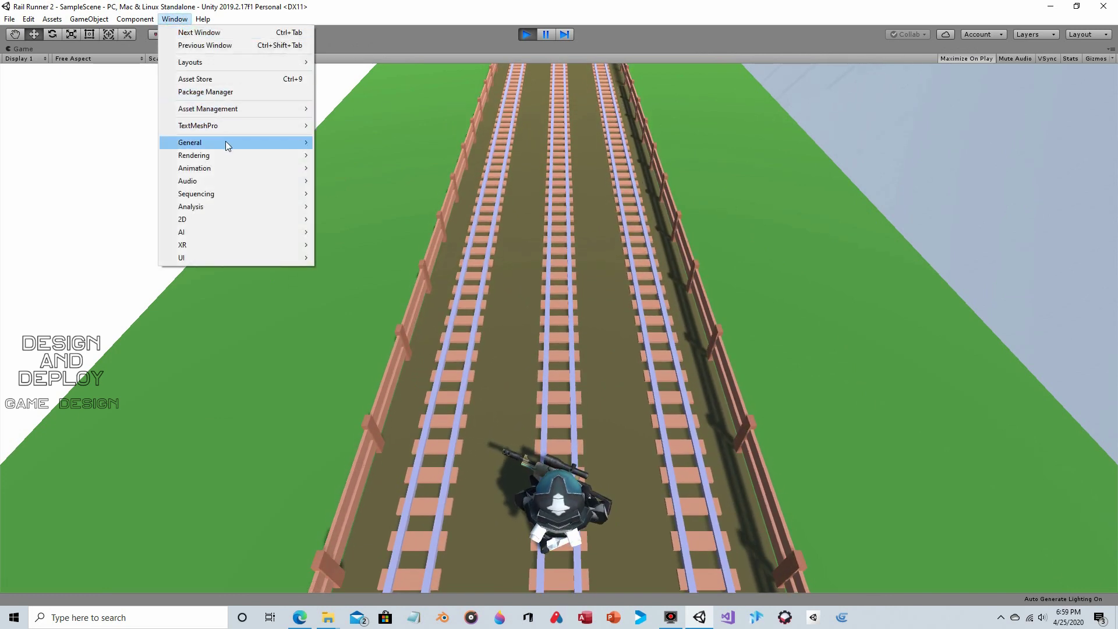
pyautogui.moveTo(298, 146)
pyautogui.click(340, 144)
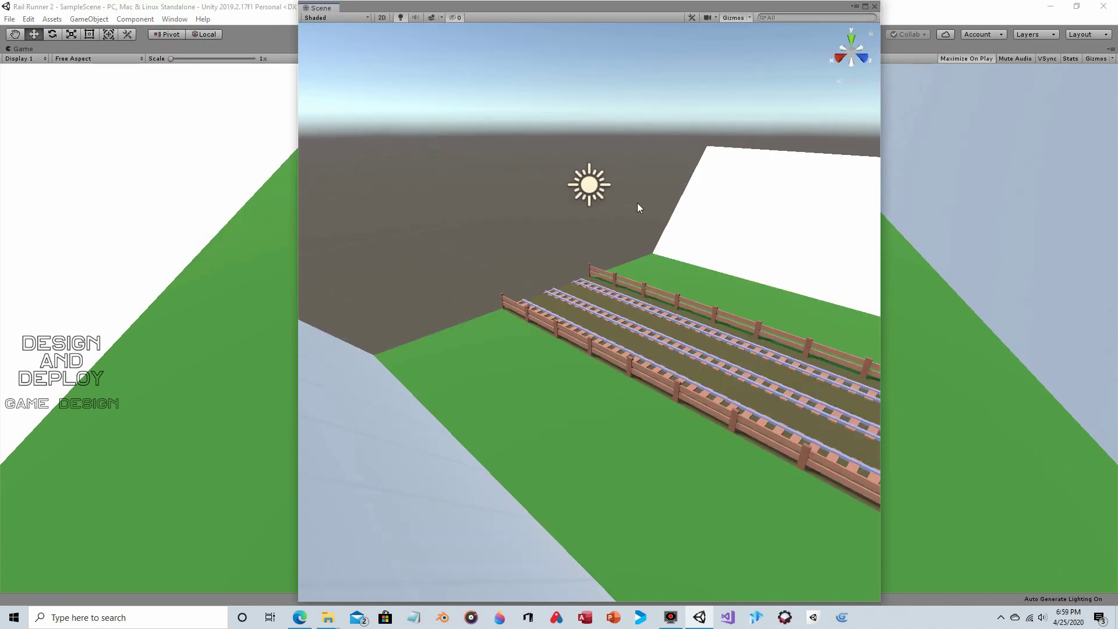
pyautogui.moveTo(639, 207); pyautogui.dragTo(709, 187, button='right')
pyautogui.scroll(2, 721, 192)
pyautogui.moveTo(721, 191); pyautogui.dragTo(519, 225, button='middle')
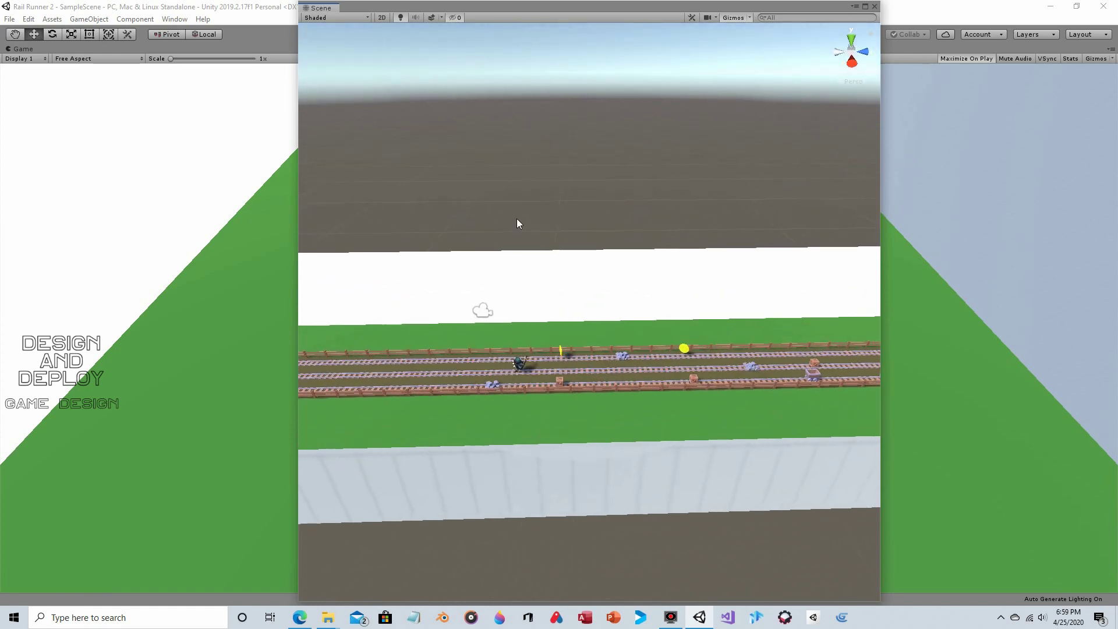
pyautogui.moveTo(519, 225); pyautogui.dragTo(472, 201, button='right')
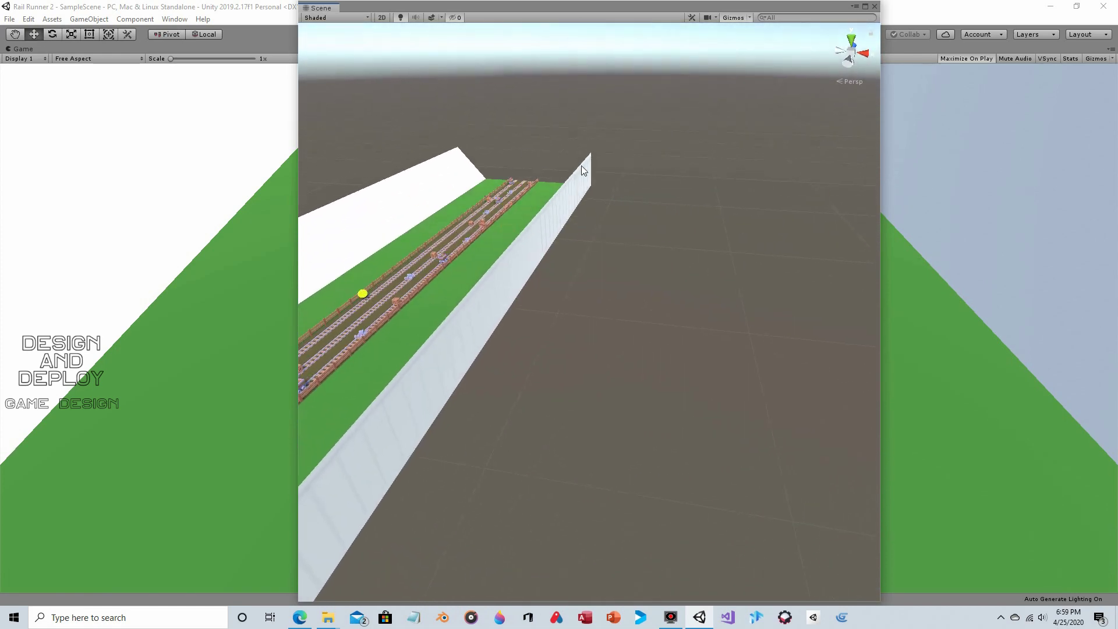
pyautogui.moveTo(633, 192); pyautogui.dragTo(505, 239, button='right')
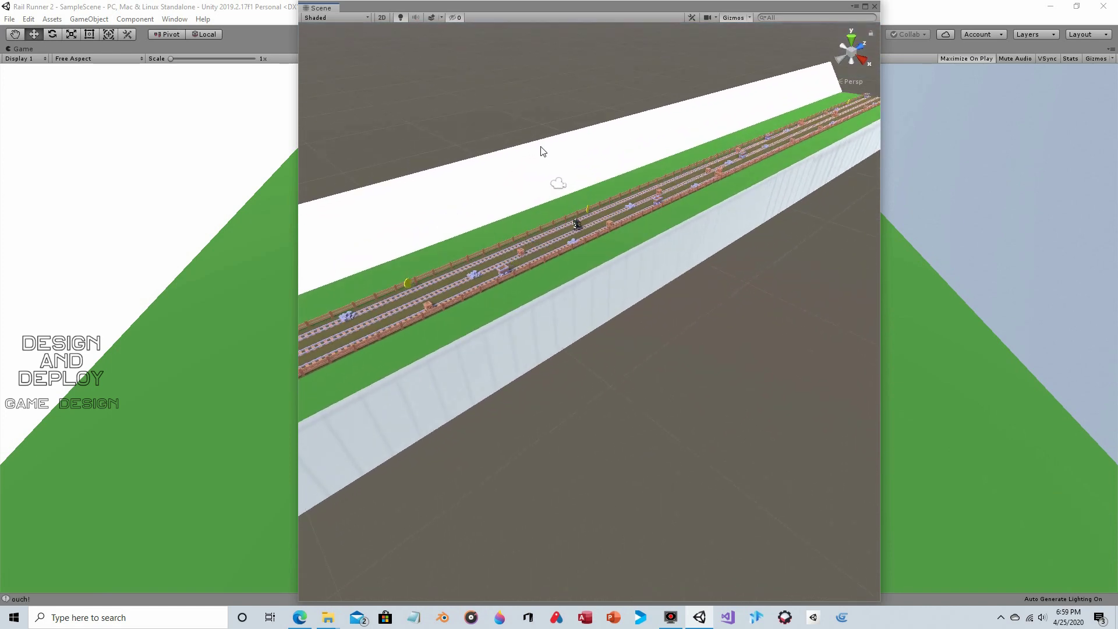
pyautogui.moveTo(554, 114); pyautogui.dragTo(350, 139, button='right')
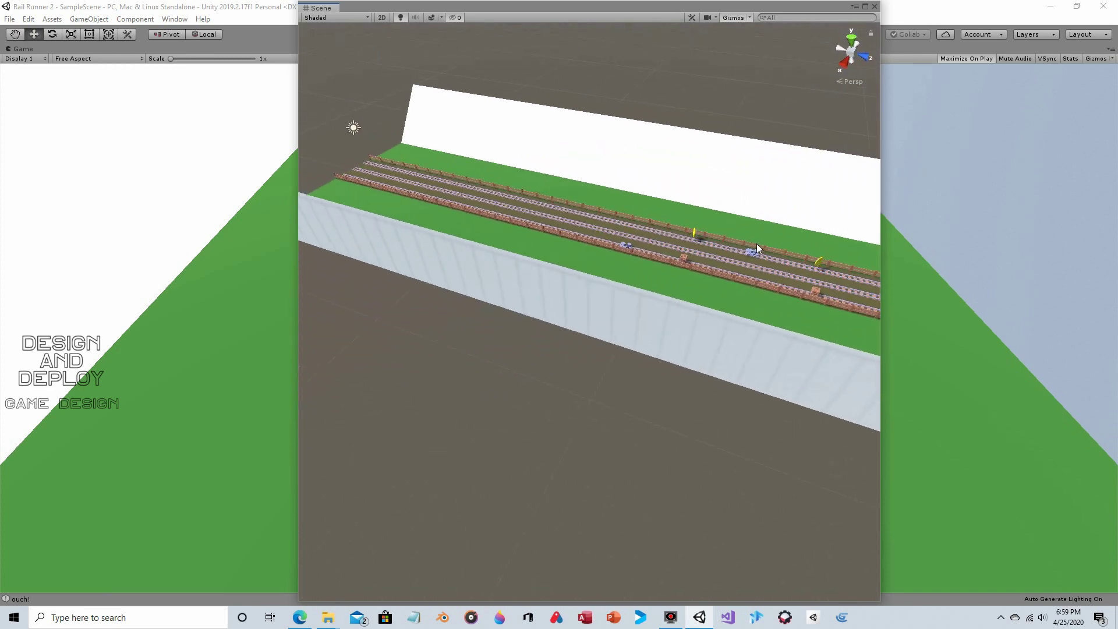
pyautogui.moveTo(655, 89); pyautogui.dragTo(715, 92, button='right')
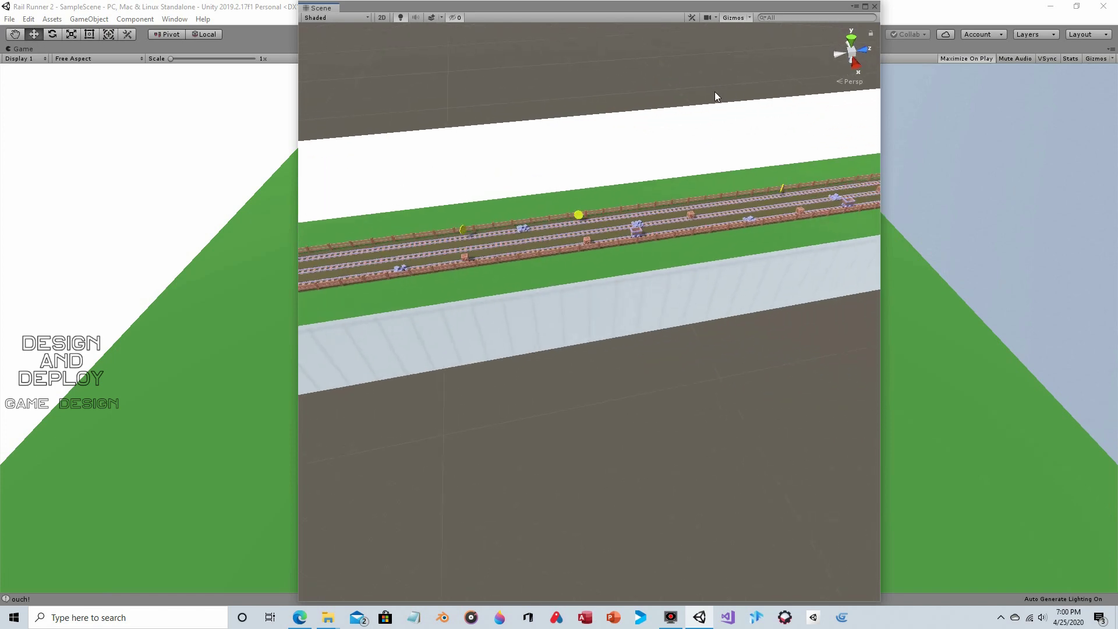
pyautogui.moveTo(593, 79); pyautogui.dragTo(473, 424, button='right')
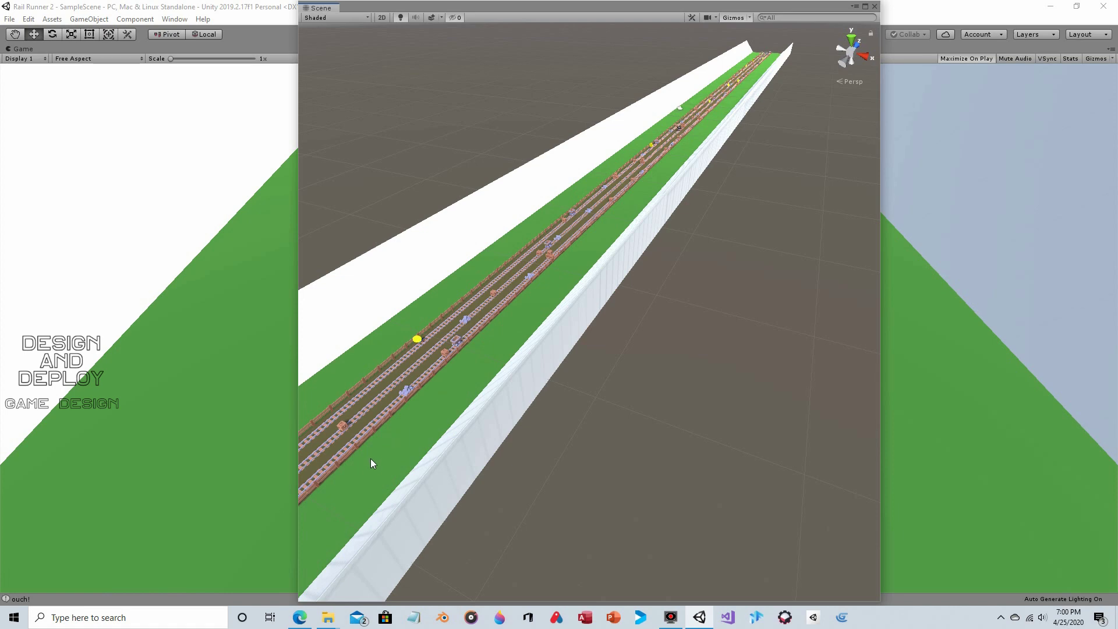
pyautogui.click(875, 6)
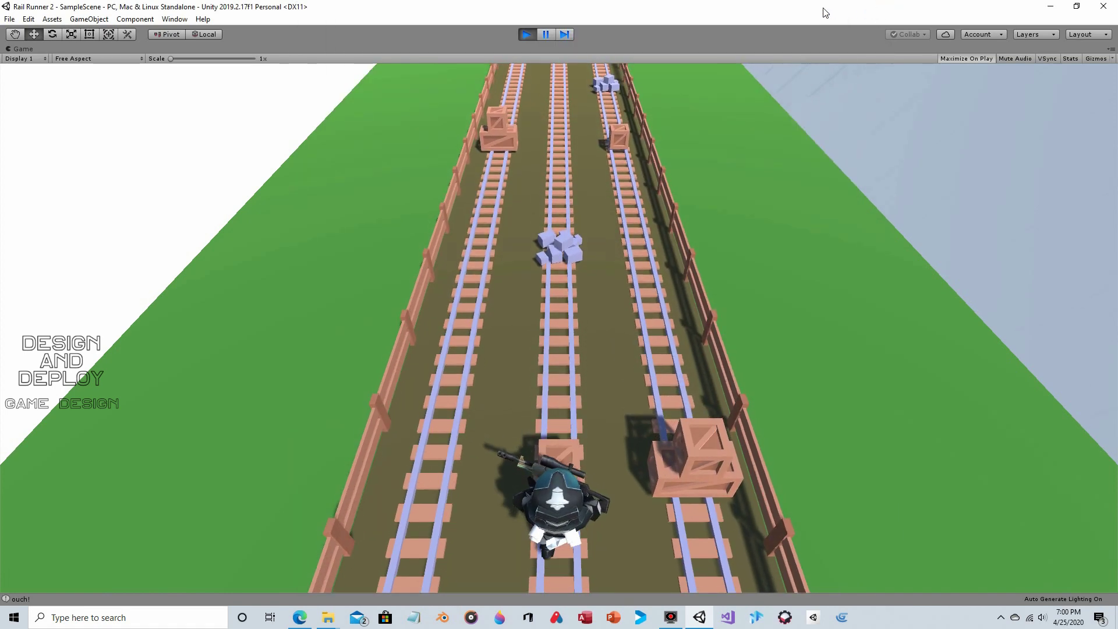
# Exit play mode to return to the Scene view of the railway.
pyautogui.click(527, 34)
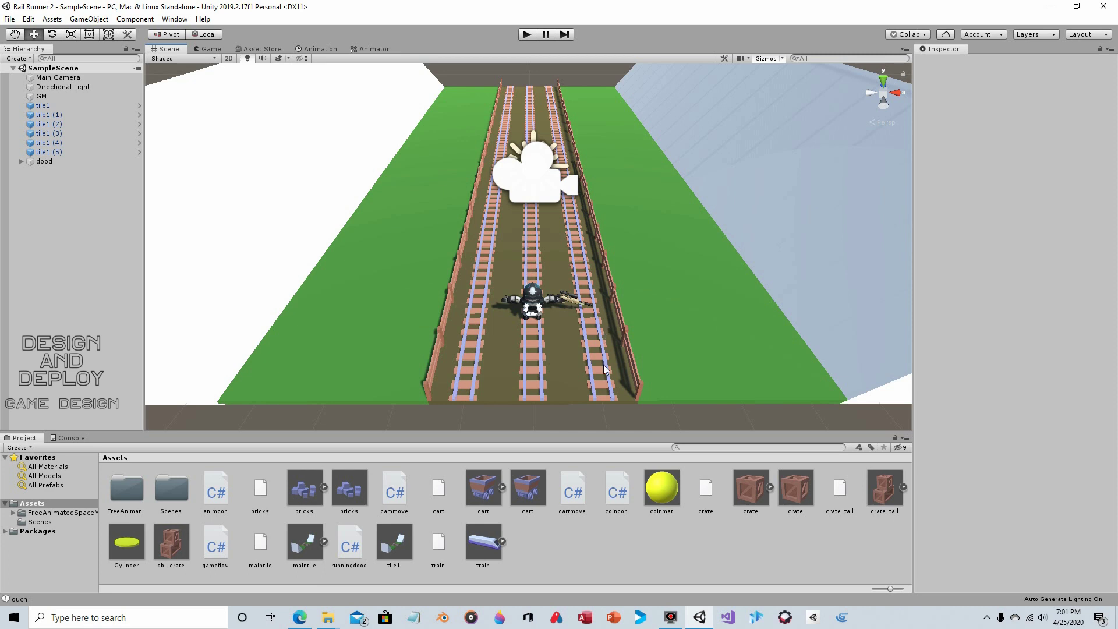
# Create a C# script named 'cleanup' in Assets and open it in Visual Studio.
pyautogui.rightClick(562, 554)
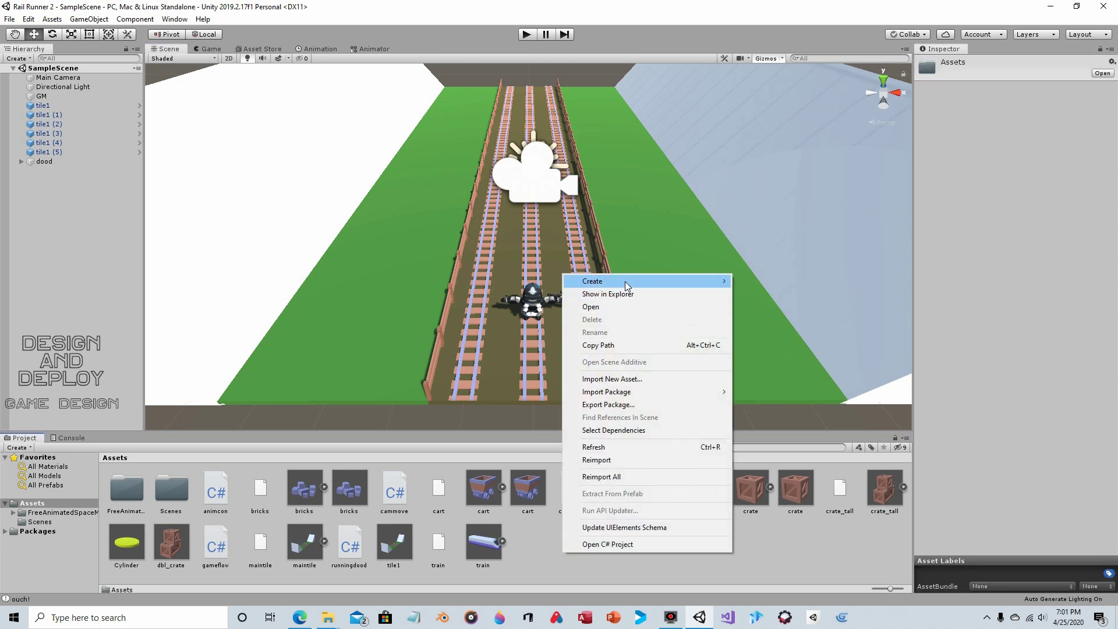
pyautogui.moveTo(626, 282)
pyautogui.click(785, 197)
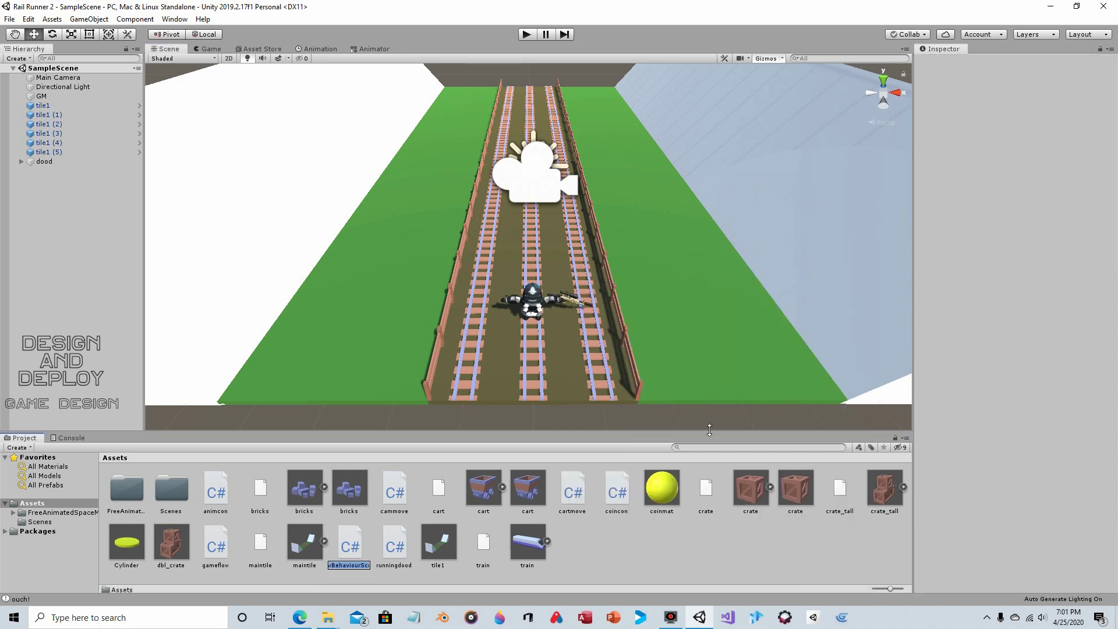
pyautogui.write('cleanup')
pyautogui.press('Return')
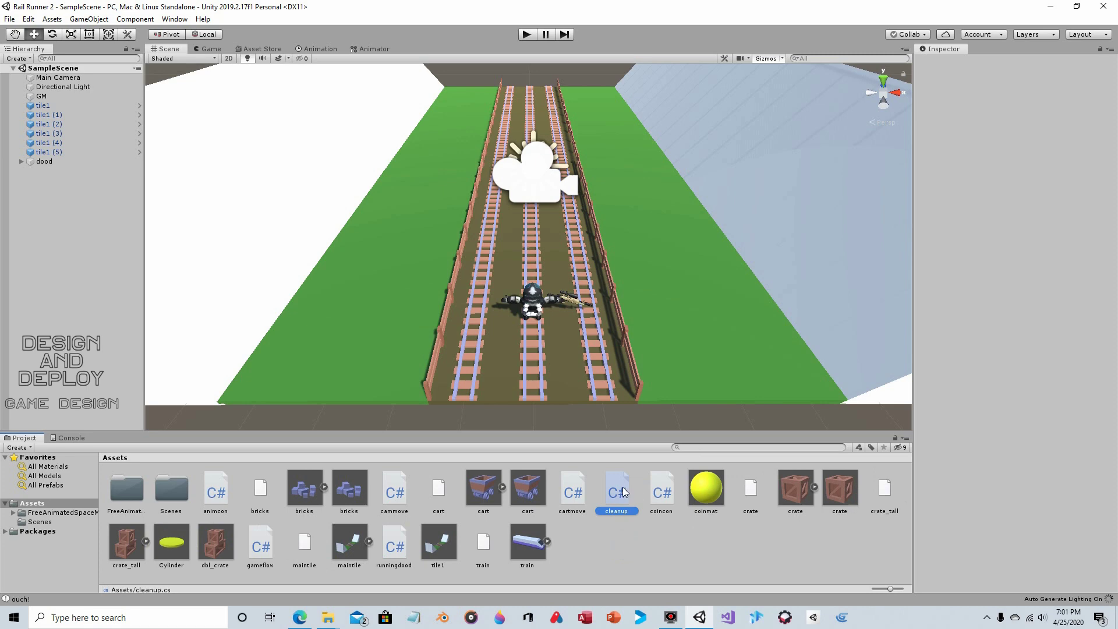
pyautogui.doubleClick(621, 491)
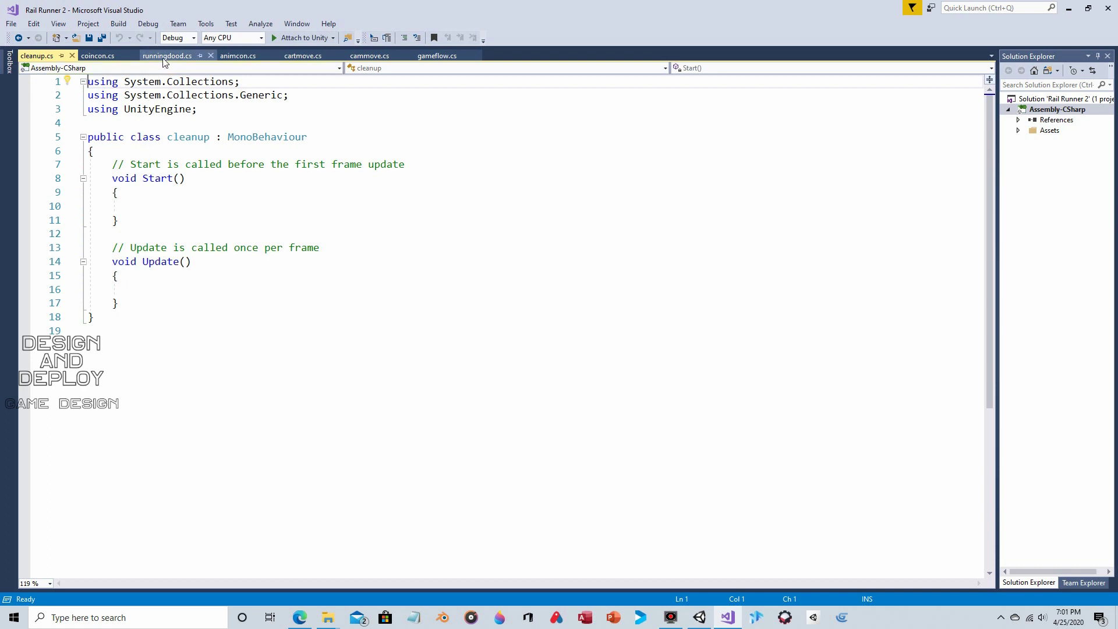
# Declare a public static Vector3 doodPos field in runningdood.cs.
pyautogui.click(164, 57)
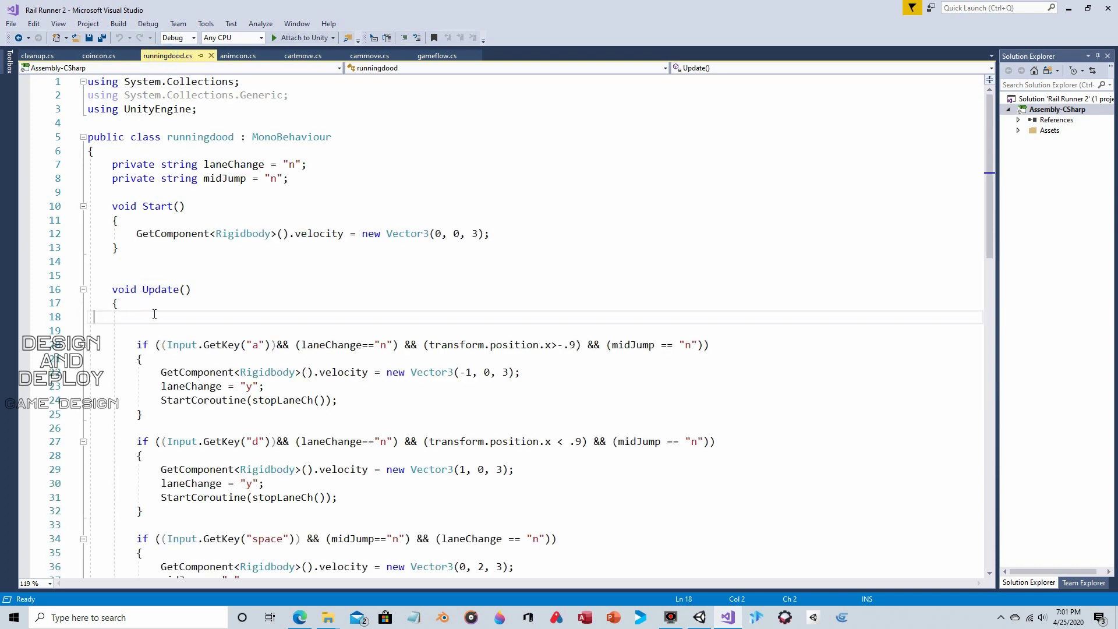
pyautogui.click(152, 192)
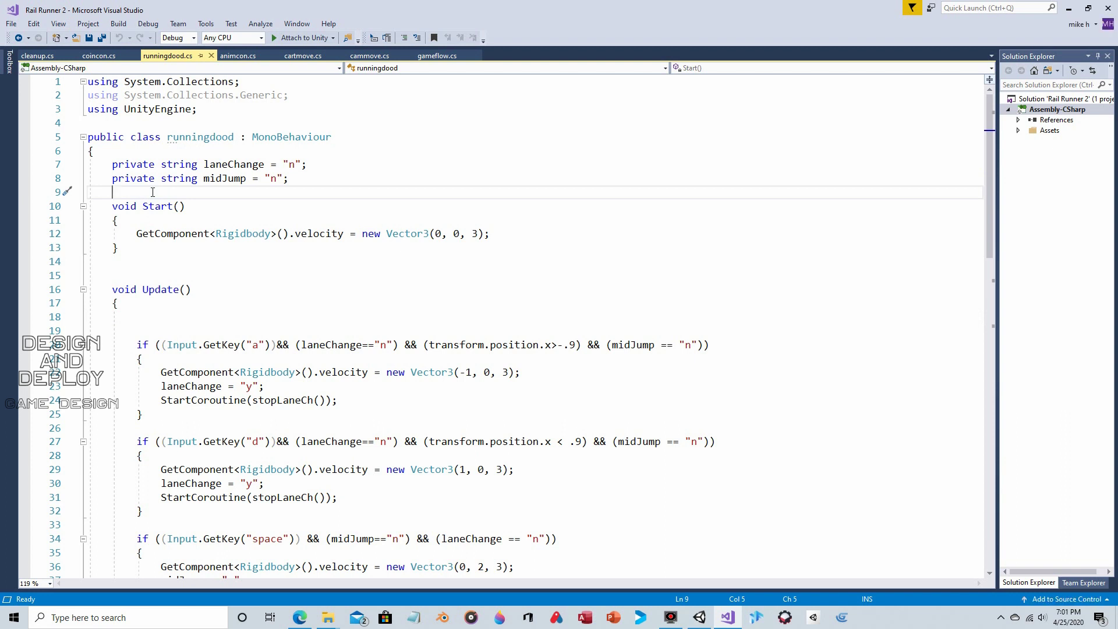
pyautogui.write('public st')
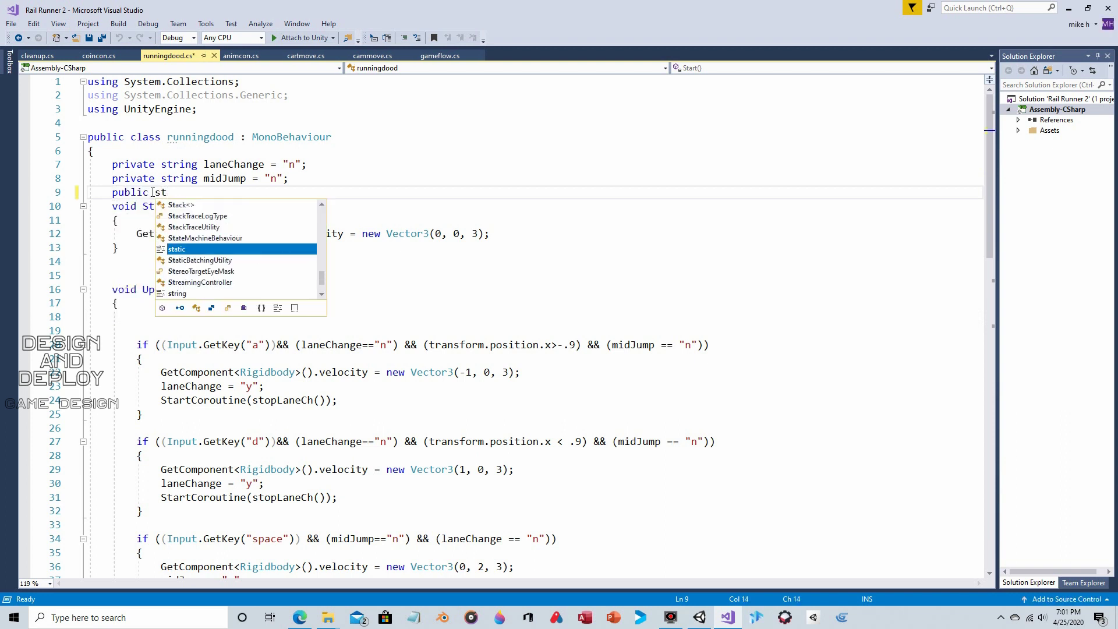
pyautogui.press('Tab')
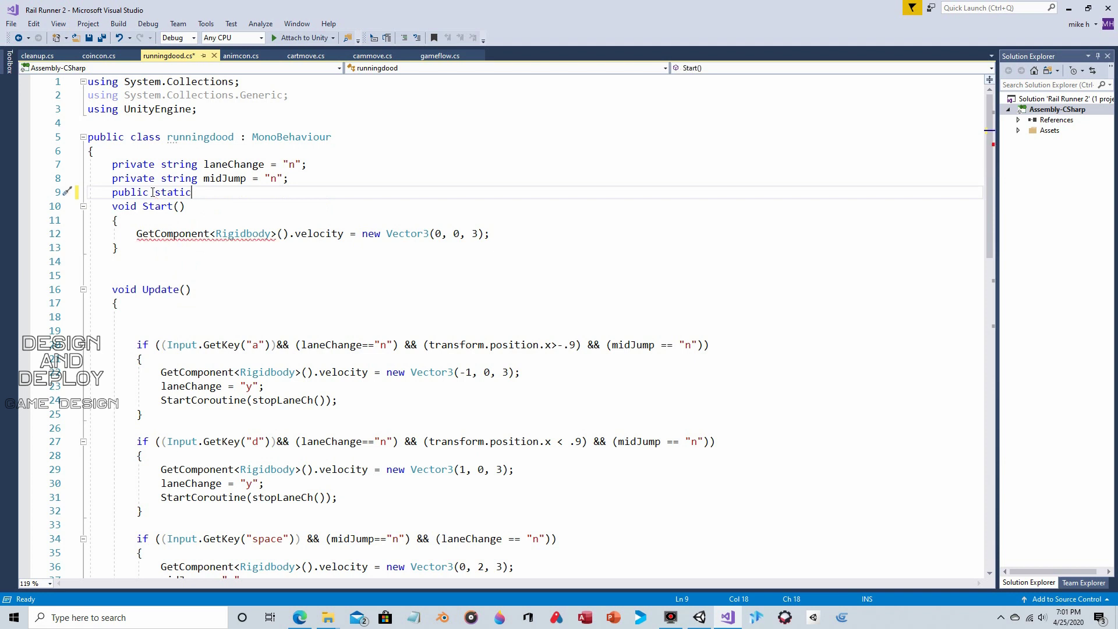
pyautogui.write('vec')
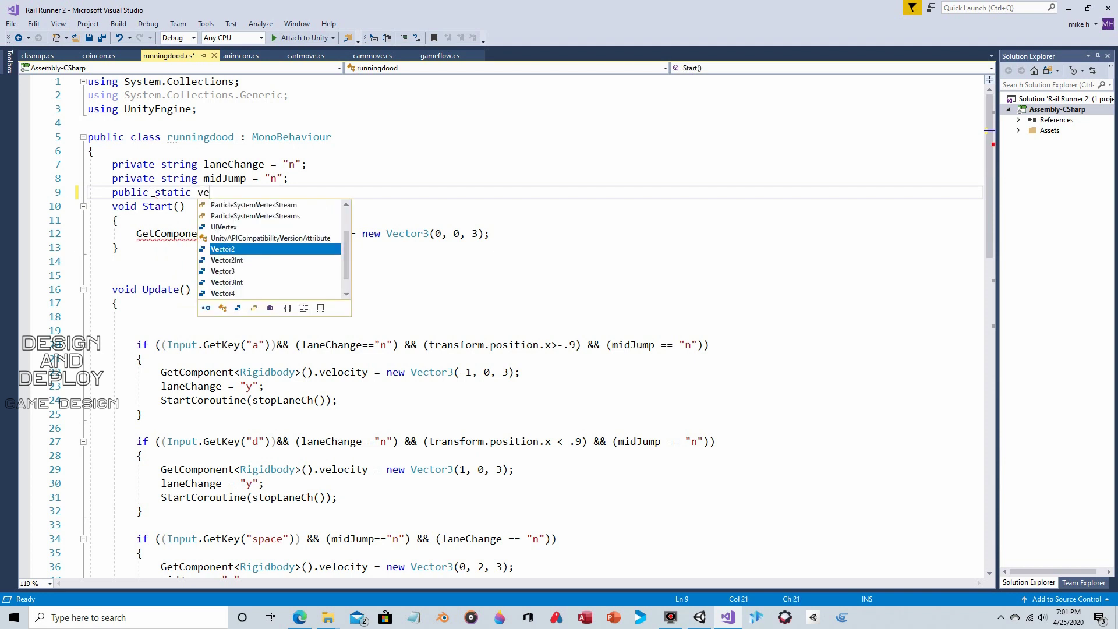
pyautogui.press('Tab')
pyautogui.press('BackSpace')
pyautogui.press('BackSpace')
pyautogui.press('BackSpace')
pyautogui.press('BackSpace')
pyautogui.press('BackSpace')
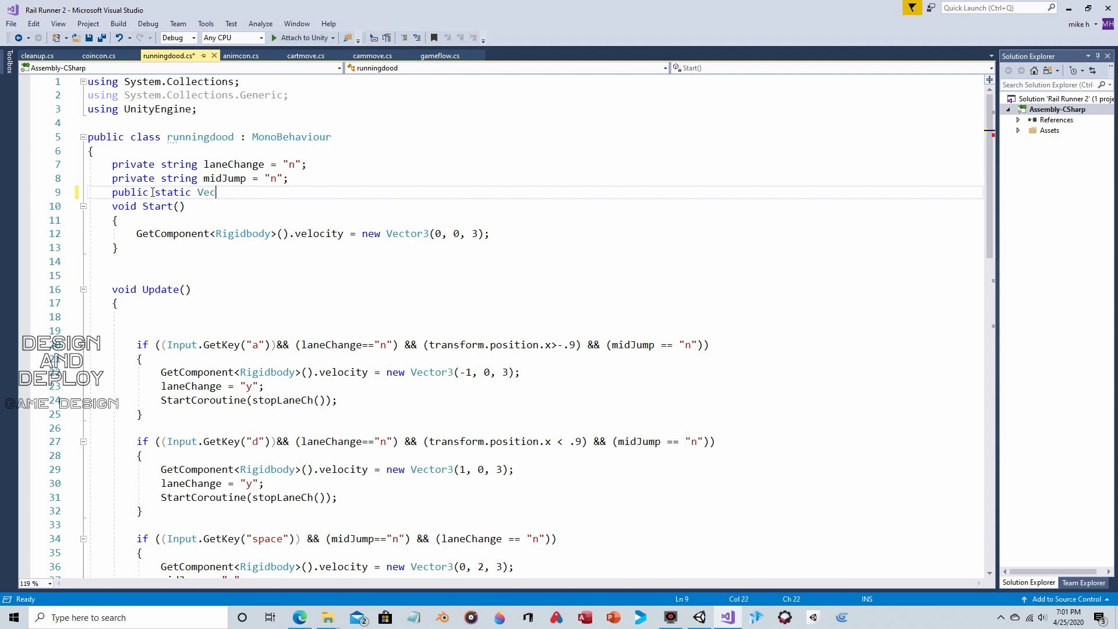
pyautogui.write('Vec')
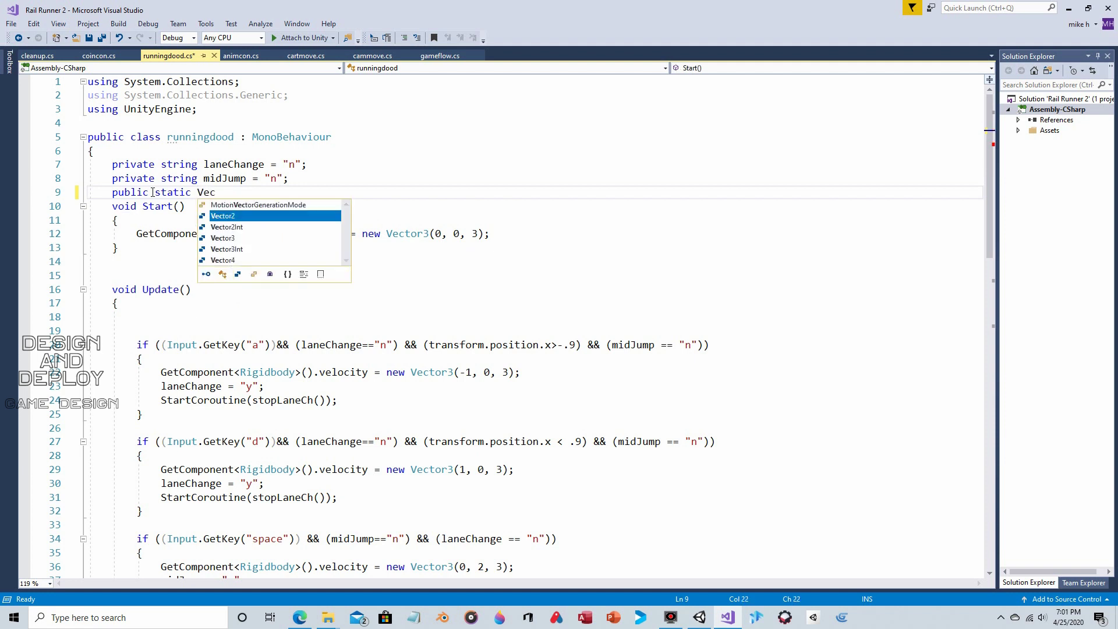
pyautogui.press('Down')
pyautogui.press('Down')
pyautogui.press('Tab')
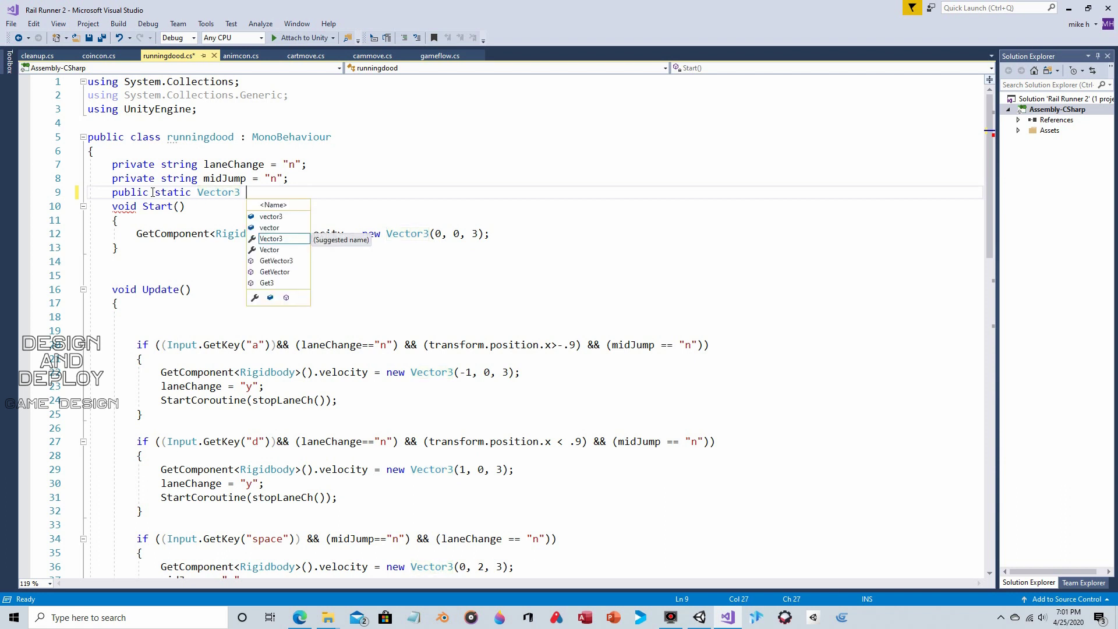
pyautogui.write('doodPos')
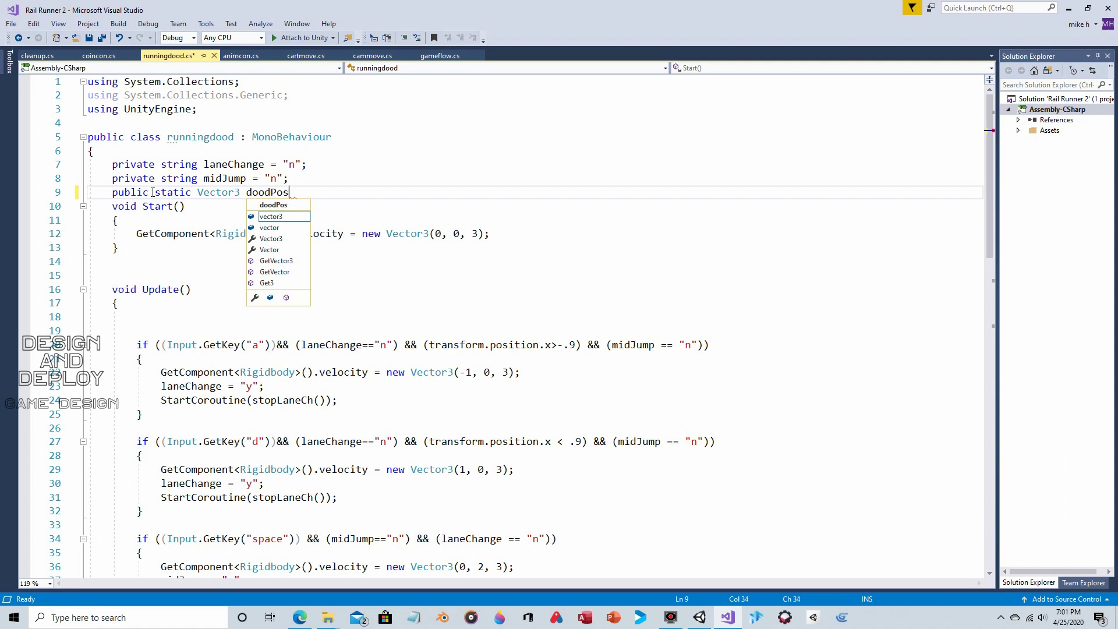
pyautogui.press('Escape')
pyautogui.write(';')
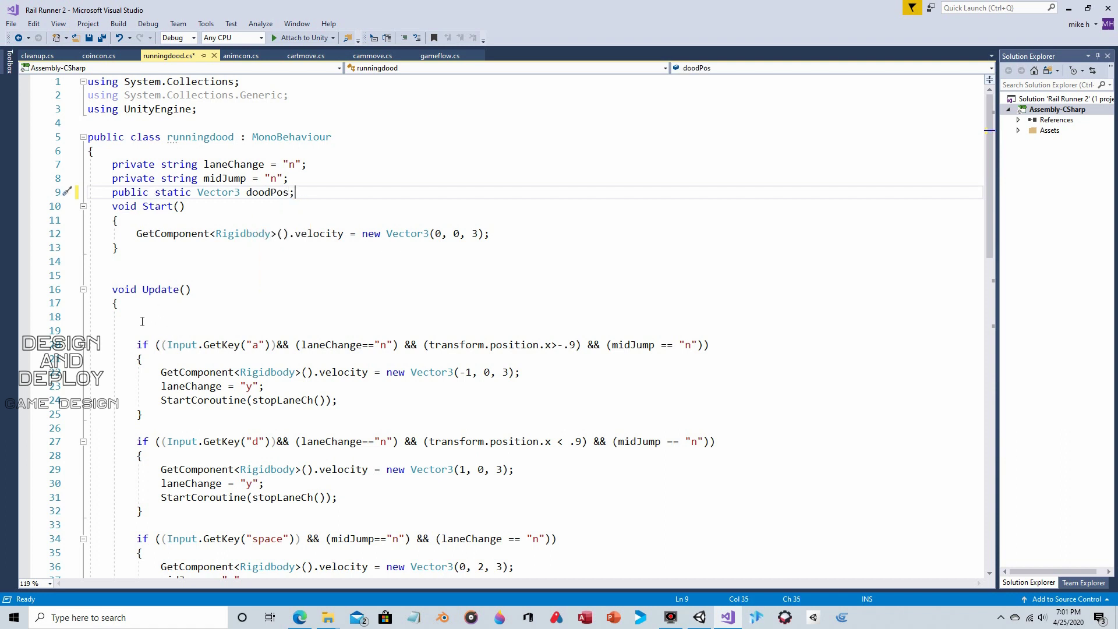
# Add doodPos = transform.position; inside Update() and save the script.
pyautogui.click(142, 319)
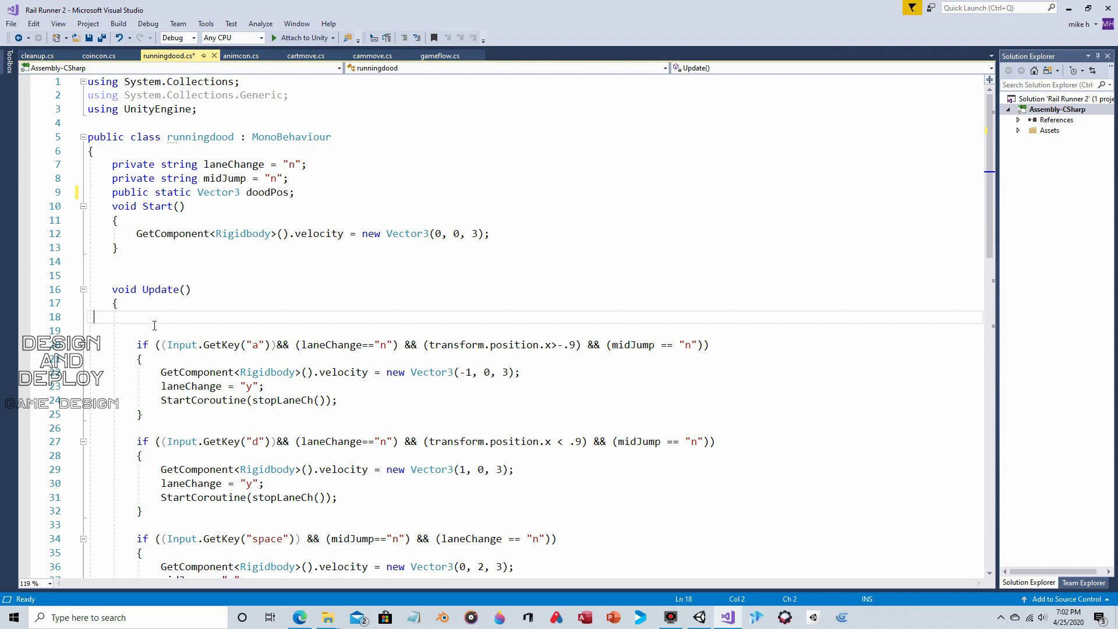
pyautogui.write('doodPos=trans')
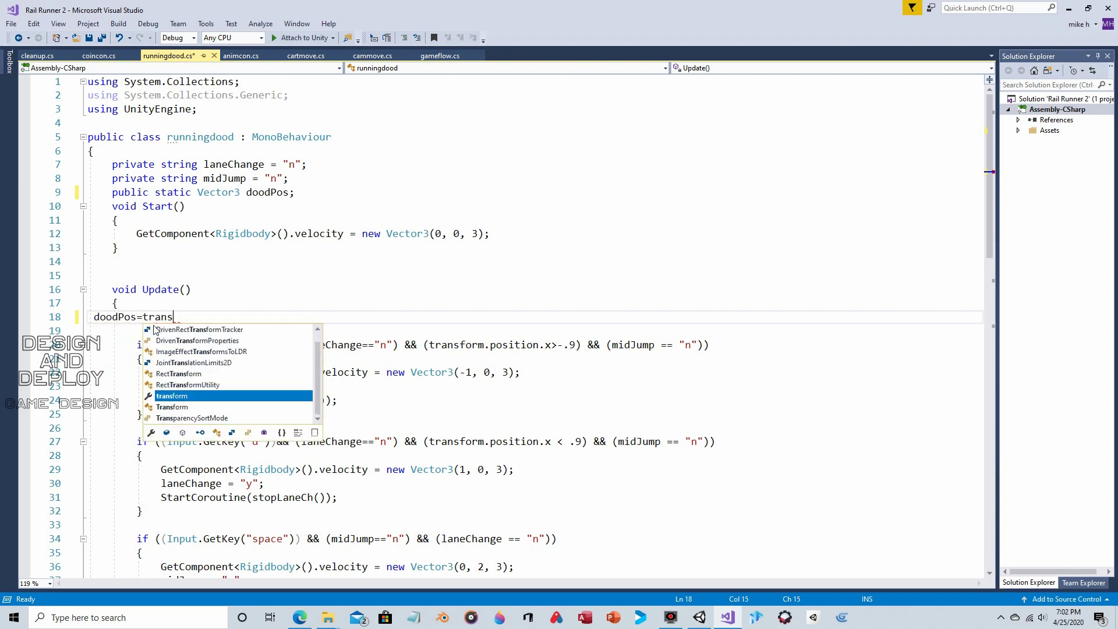
pyautogui.press('Tab')
pyautogui.write('.pos')
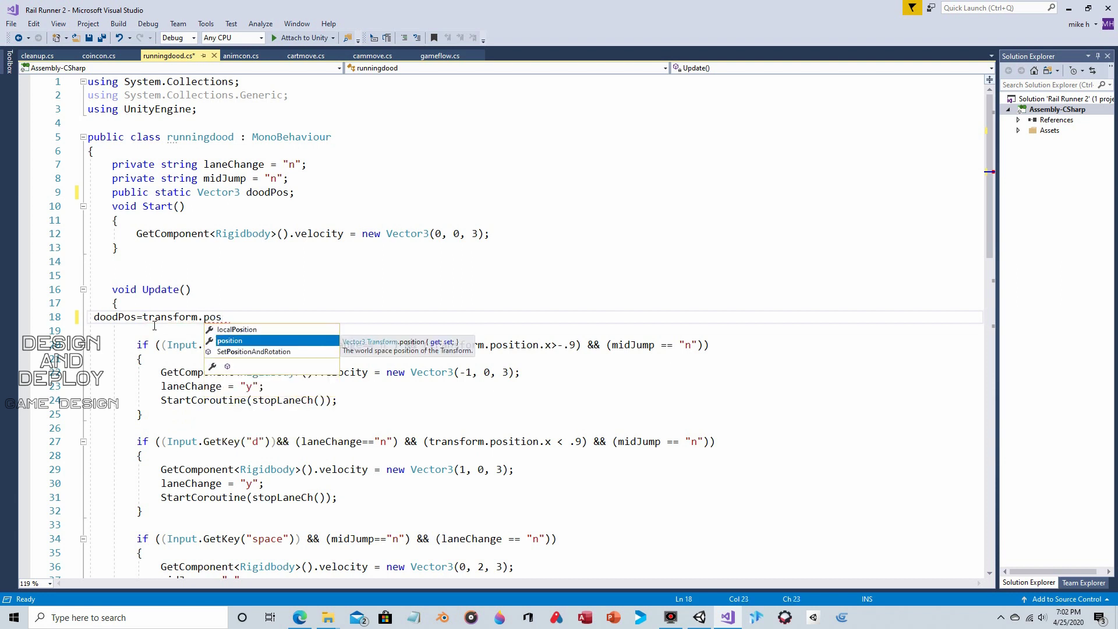
pyautogui.press('Tab')
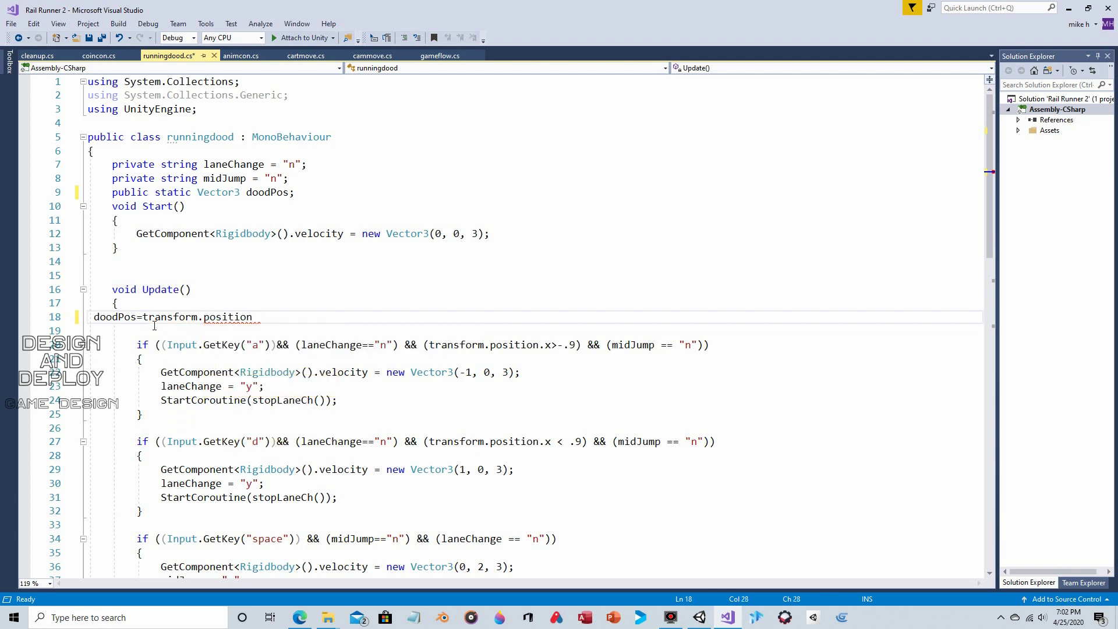
pyautogui.write(';')
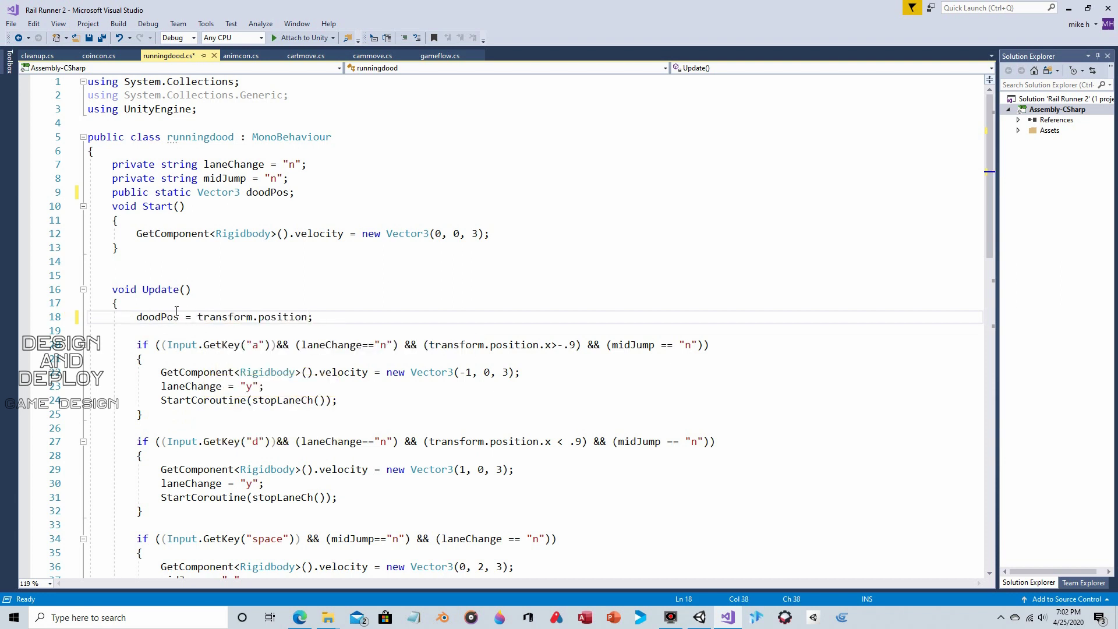
pyautogui.doubleClick(194, 317)
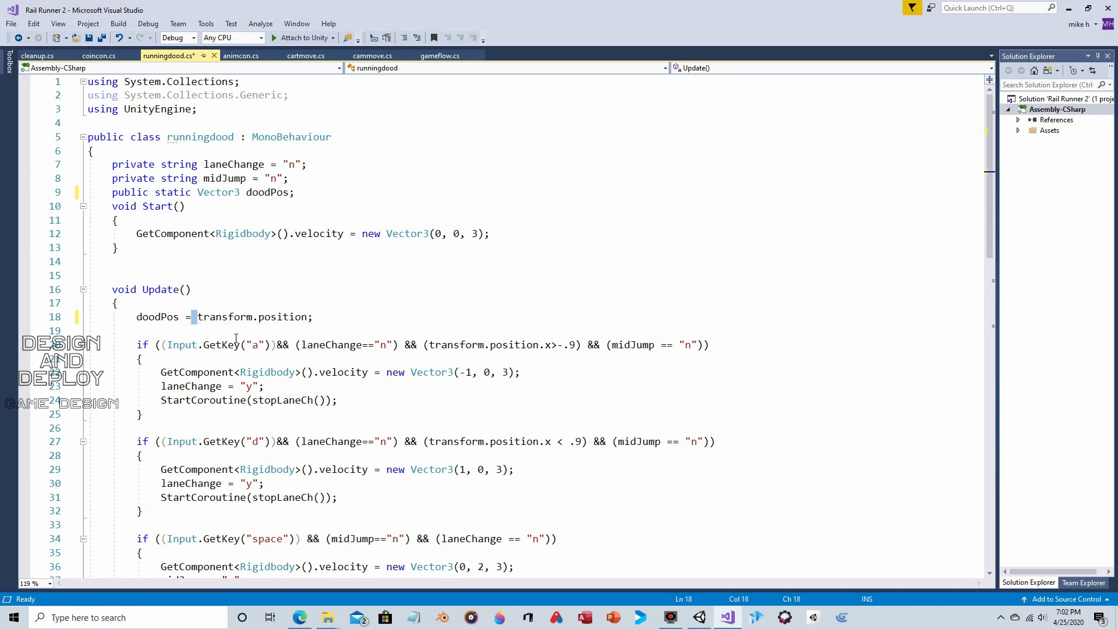
pyautogui.moveTo(314, 317); pyautogui.dragTo(193, 321)
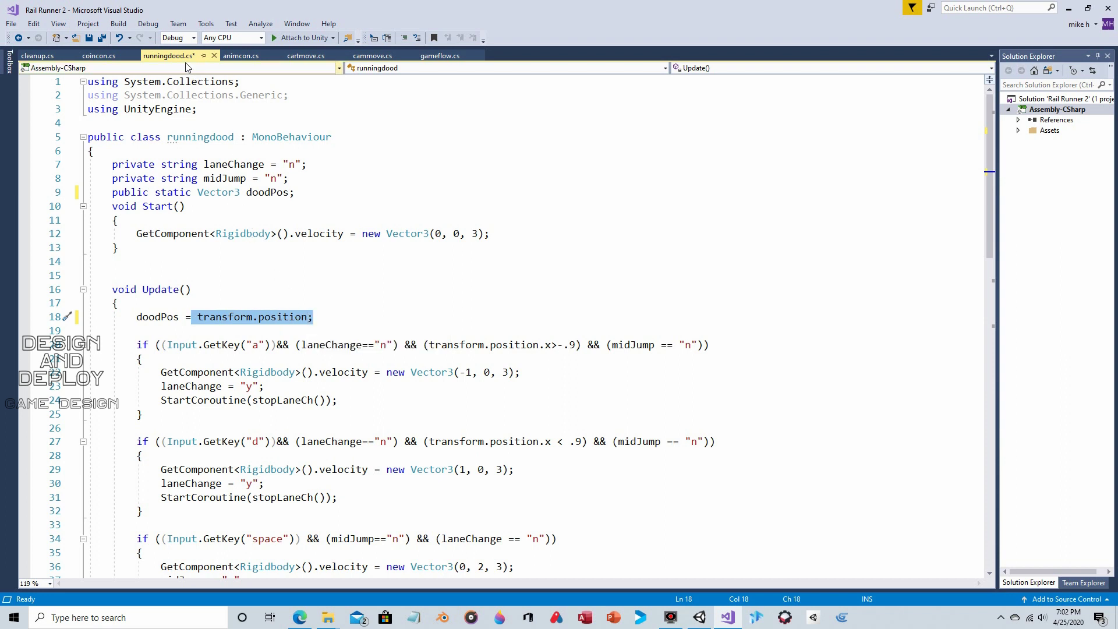
pyautogui.click(89, 38)
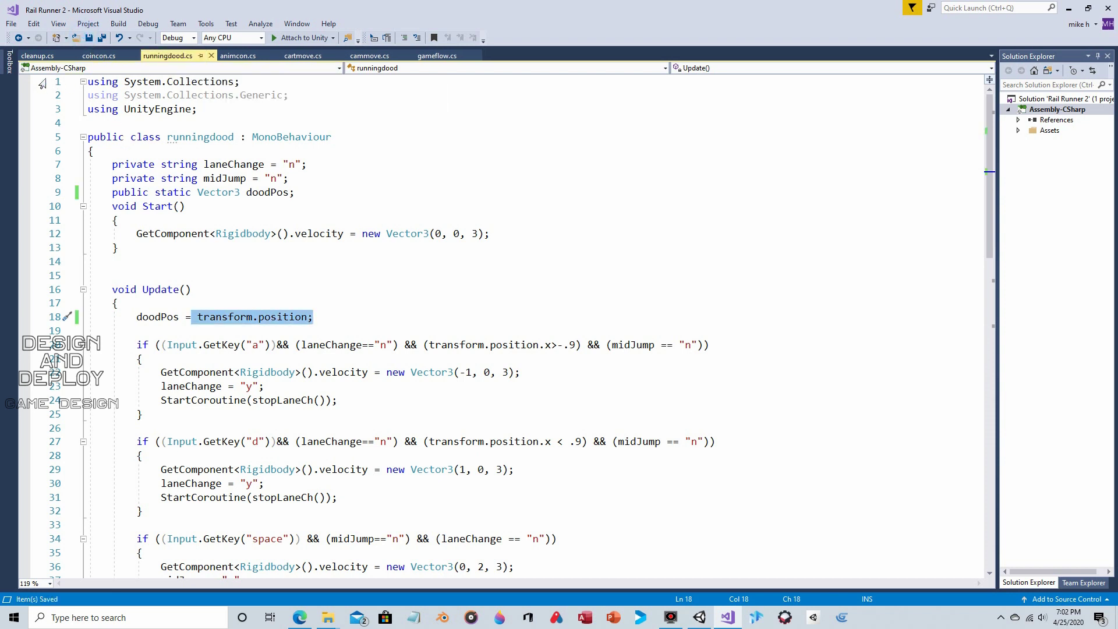
# Delete the two template comments above Start and Update in cleanup.cs.
pyautogui.click(38, 55)
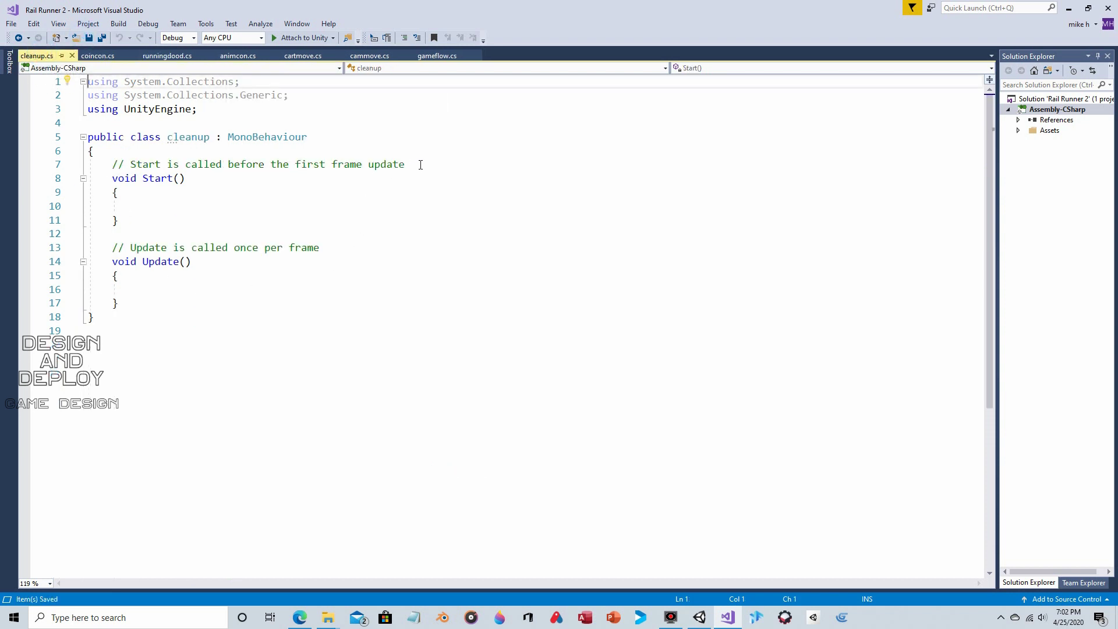
pyautogui.moveTo(421, 165); pyautogui.dragTo(113, 168)
pyautogui.press('Delete')
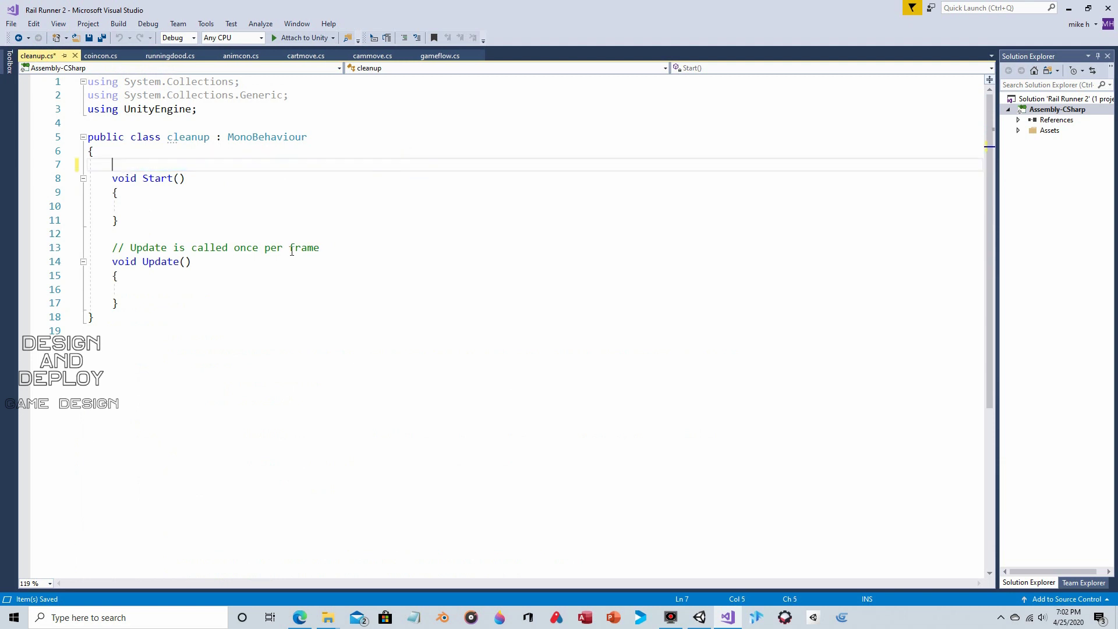
pyautogui.moveTo(339, 246); pyautogui.dragTo(110, 248)
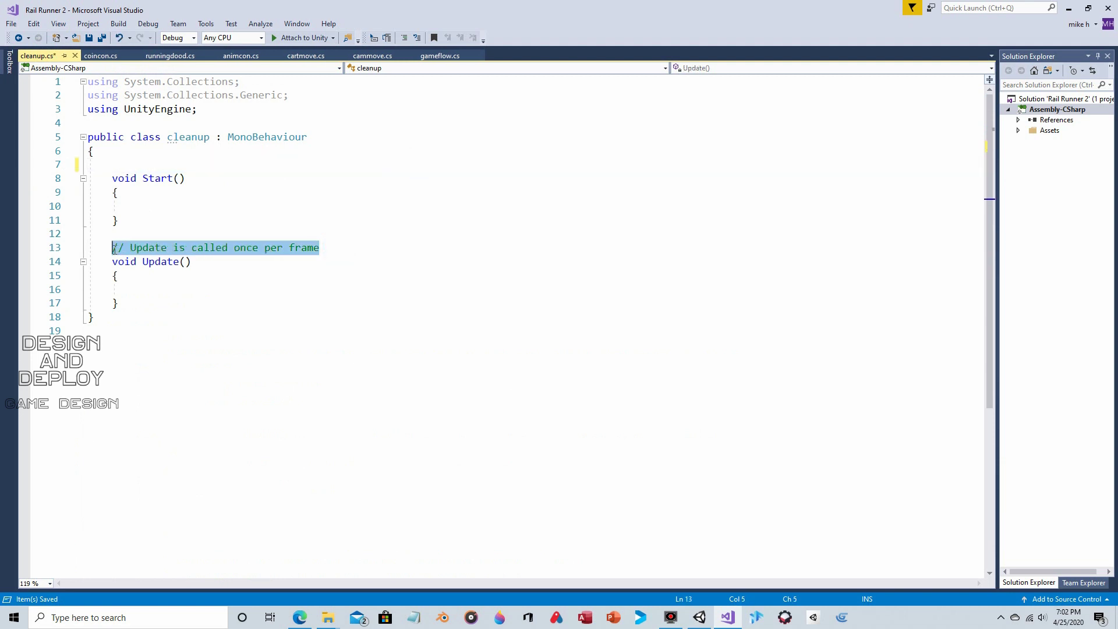
pyautogui.press('Delete')
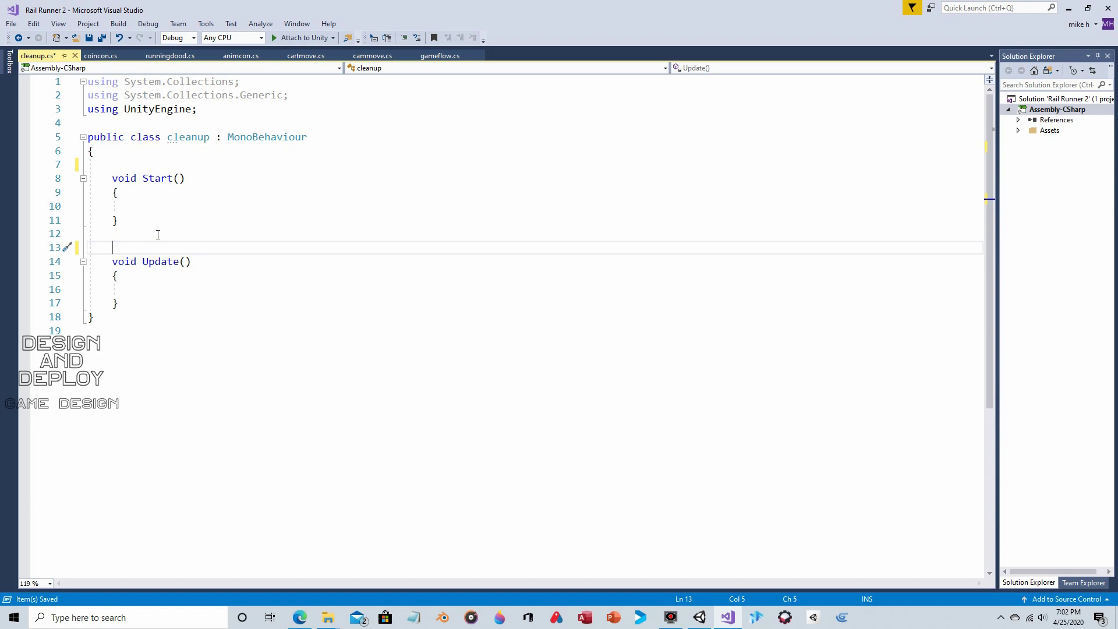
# Write the condition if (transform.position.z < runningdood.doodPos.z-6) in Update().
pyautogui.click(142, 197)
pyautogui.click(142, 289)
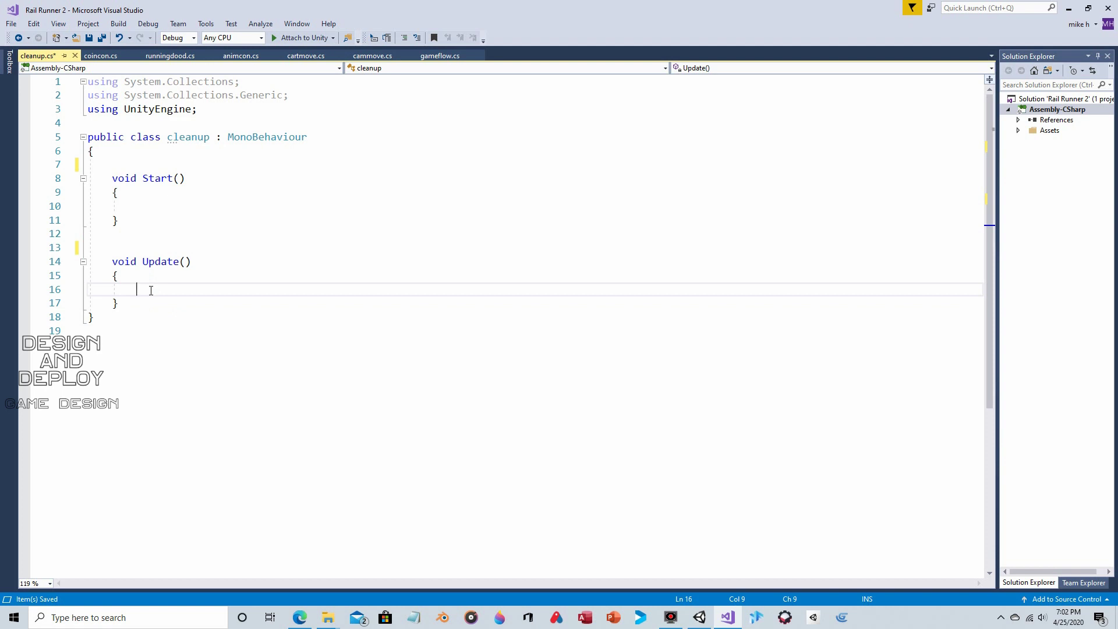
pyautogui.write('i')
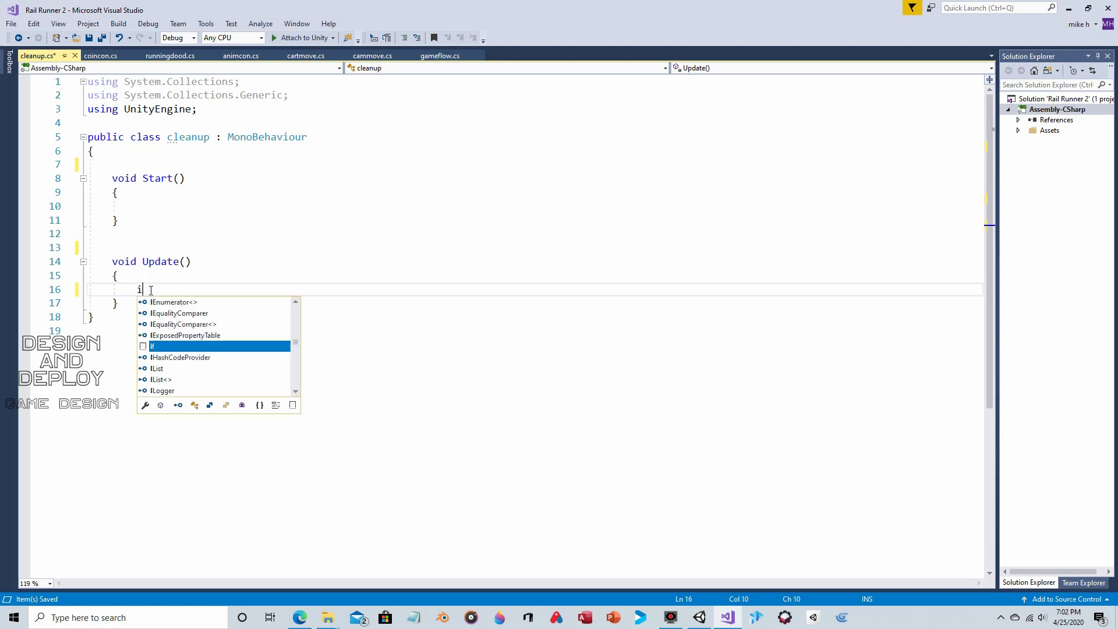
pyautogui.write('f (transform')
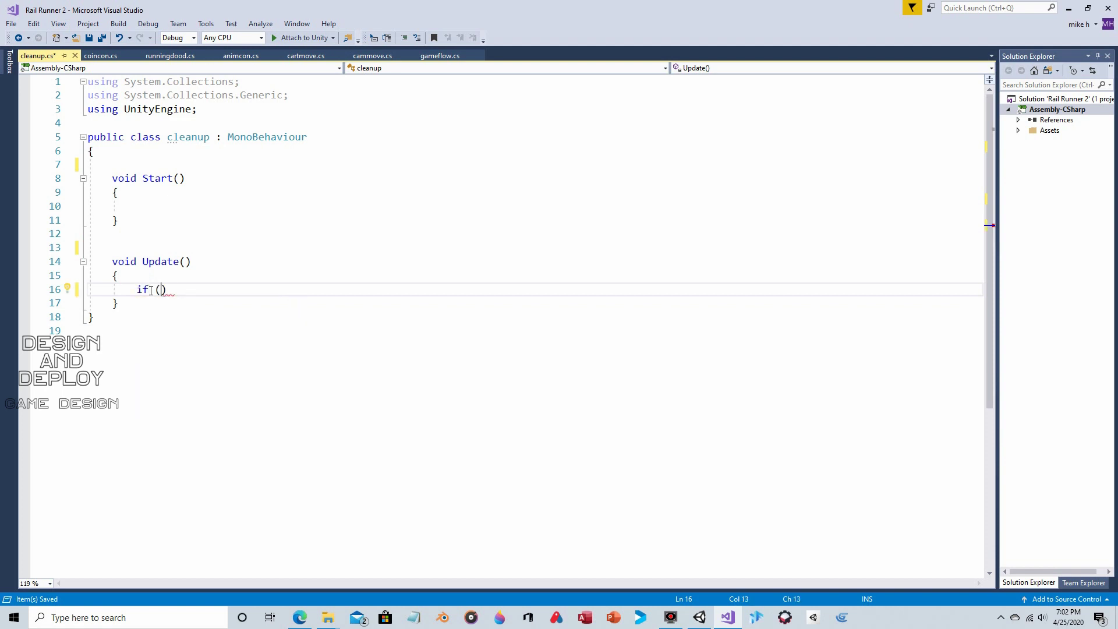
pyautogui.write('.position\\')
pyautogui.press('Return')
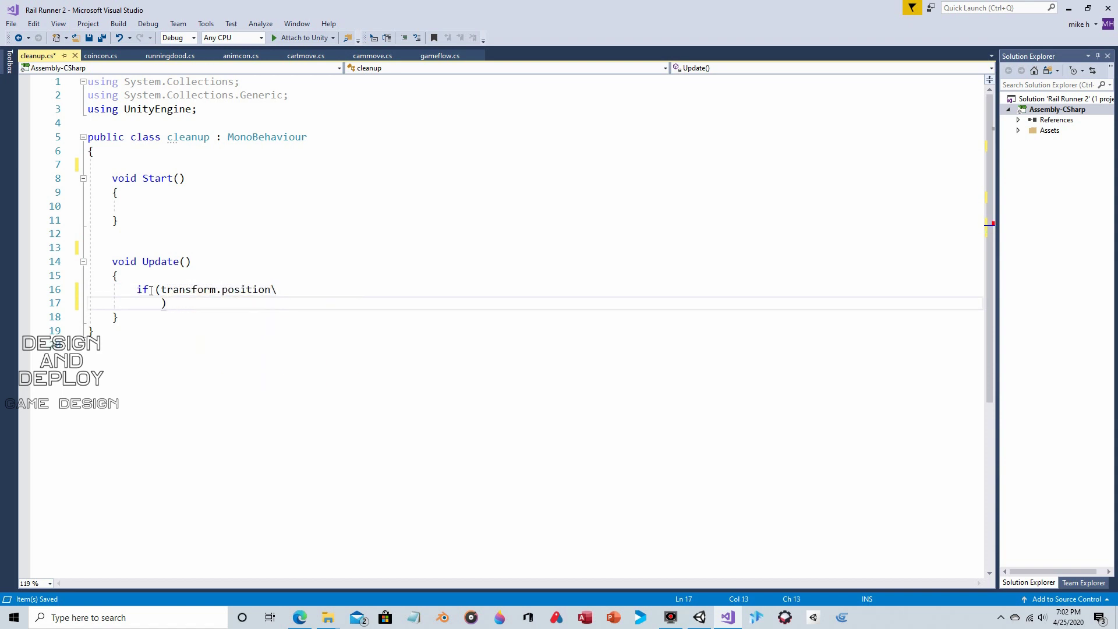
pyautogui.press('BackSpace')
pyautogui.press('BackSpace')
pyautogui.press('BackSpace')
pyautogui.press('BackSpace')
pyautogui.press('BackSpace')
pyautogui.press('BackSpace')
pyautogui.press('BackSpace')
pyautogui.press('BackSpace')
pyautogui.press('BackSpace')
pyautogui.press('BackSpace')
pyautogui.press('BackSpace')
pyautogui.press('BackSpace')
pyautogui.press('BackSpace')
pyautogui.press('BackSpace')
pyautogui.write('.')
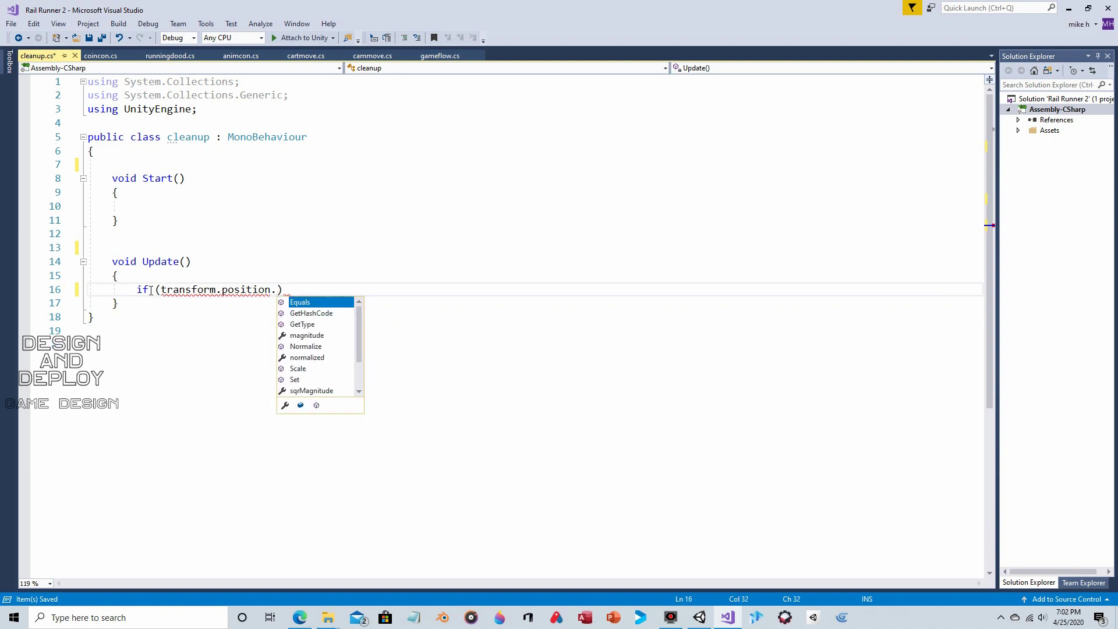
pyautogui.write('z')
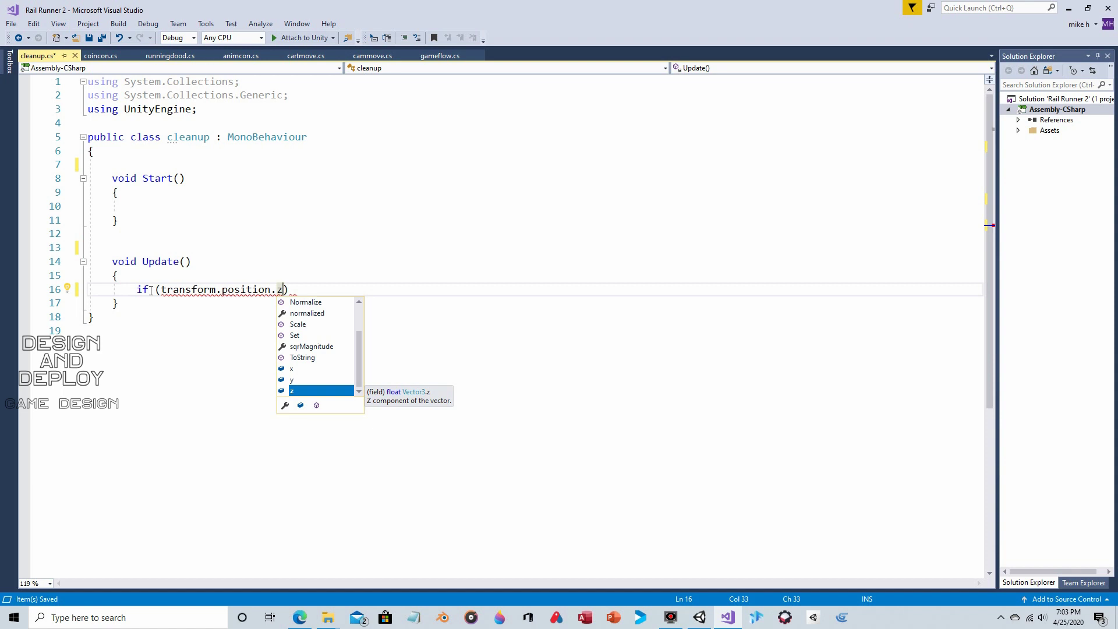
pyautogui.write('<')
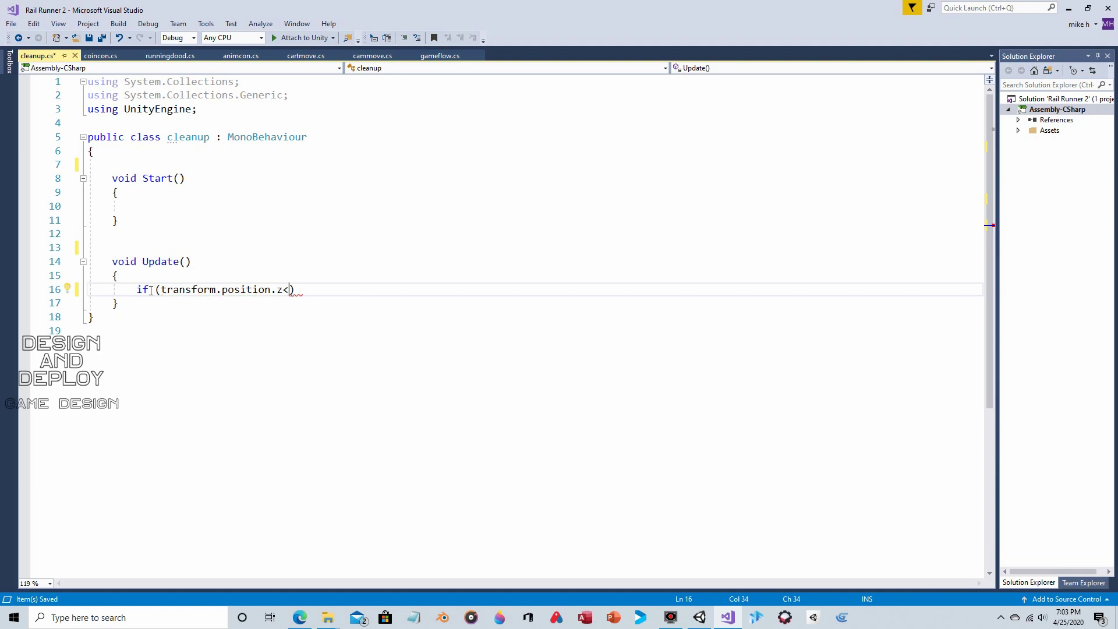
pyautogui.write('runningdood')
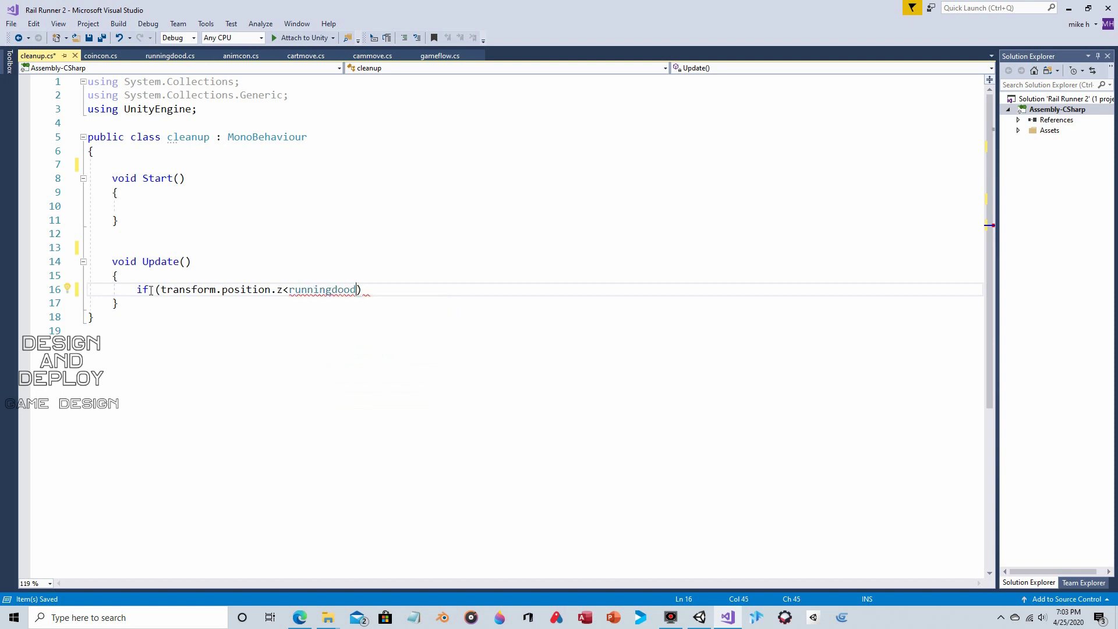
pyautogui.write('.')
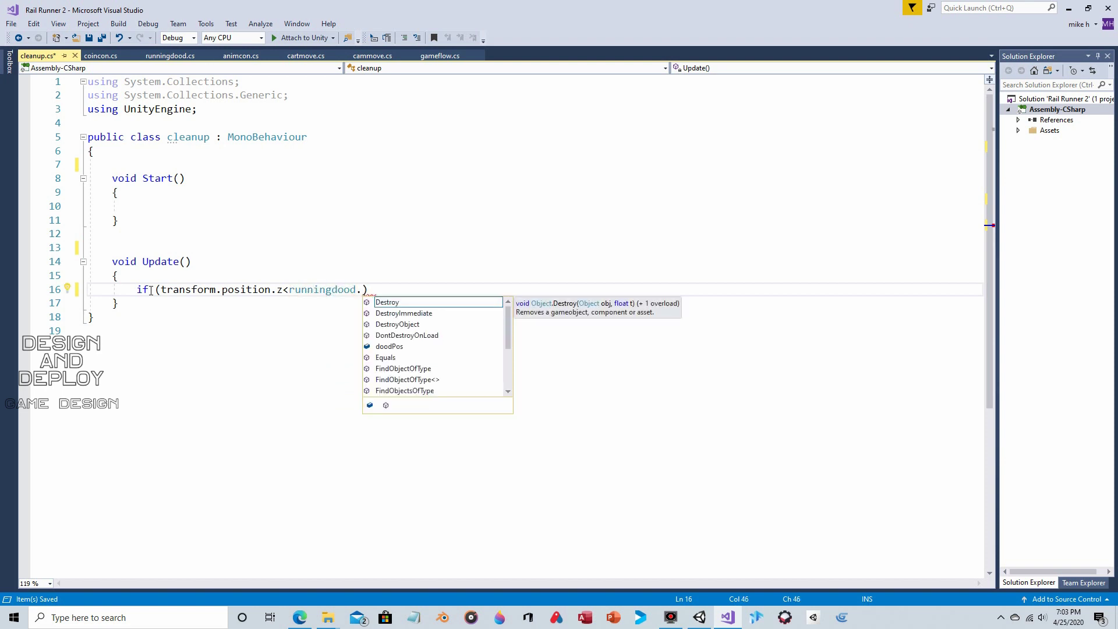
pyautogui.write('doo')
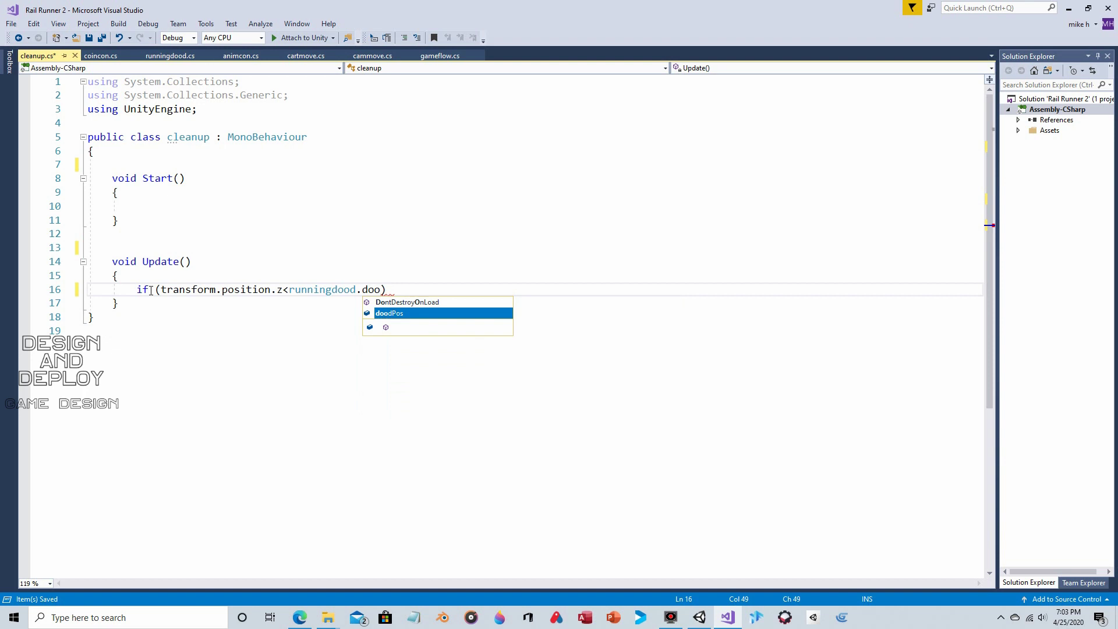
pyautogui.press('Tab')
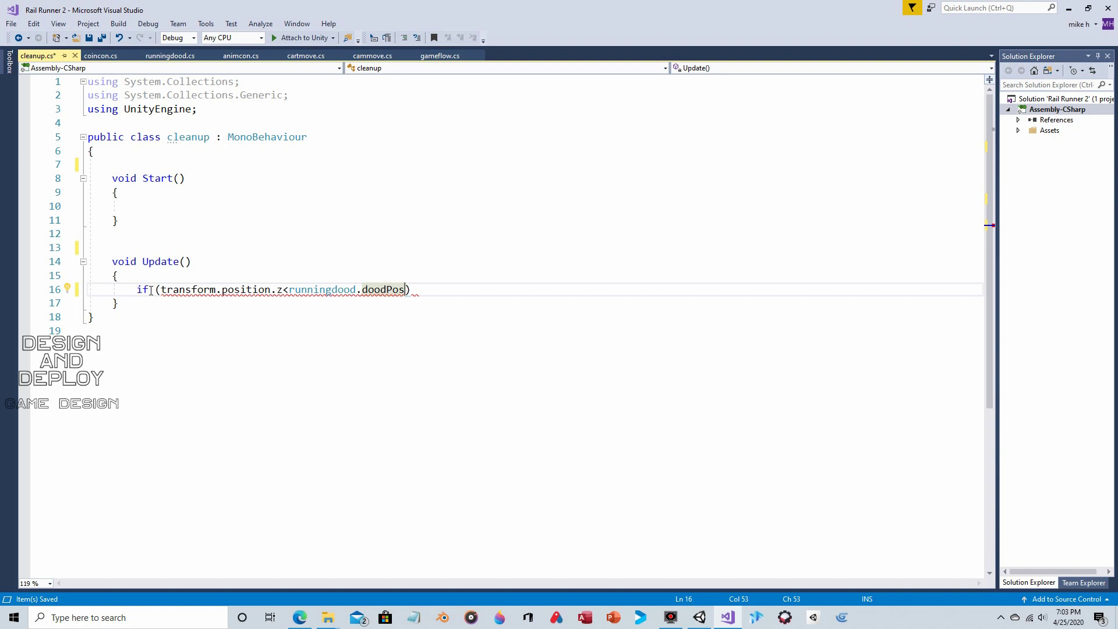
pyautogui.write('.z')
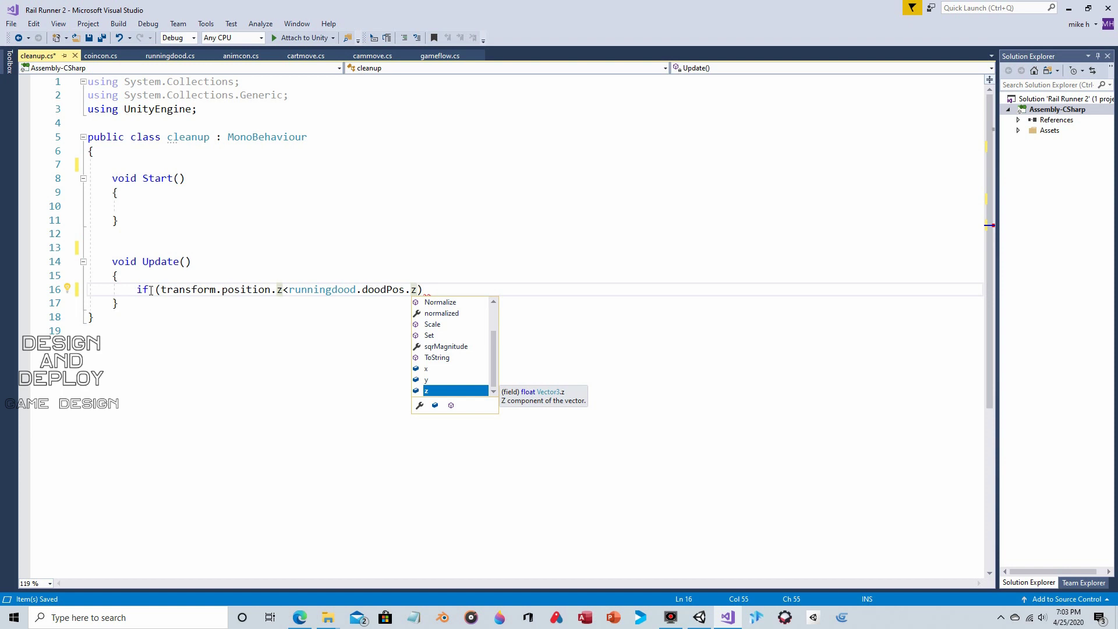
pyautogui.write('-')
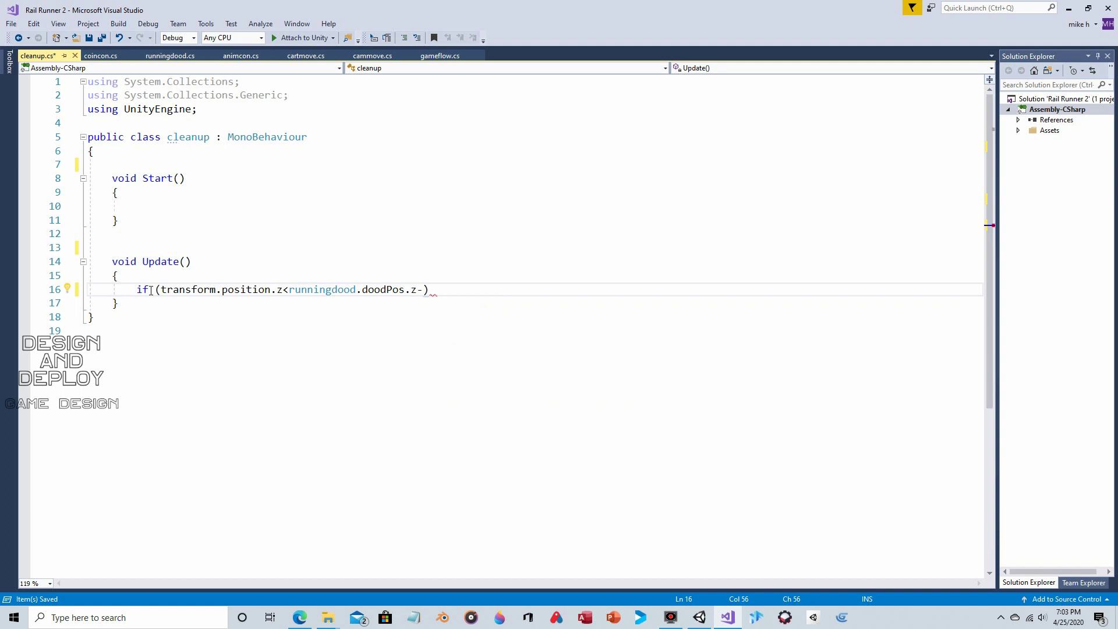
pyautogui.write('6)')
# Add a braced Destroy(gameObject); body to the condition and save cleanup.cs.
pyautogui.press('Return')
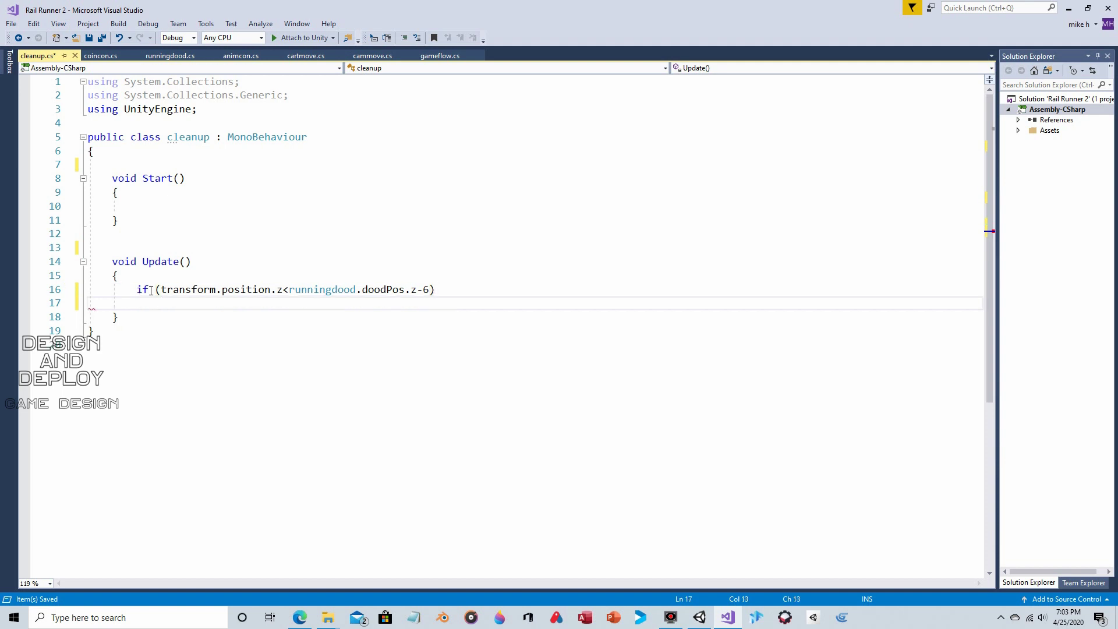
pyautogui.write('{')
pyautogui.press('Return')
pyautogui.press('Return')
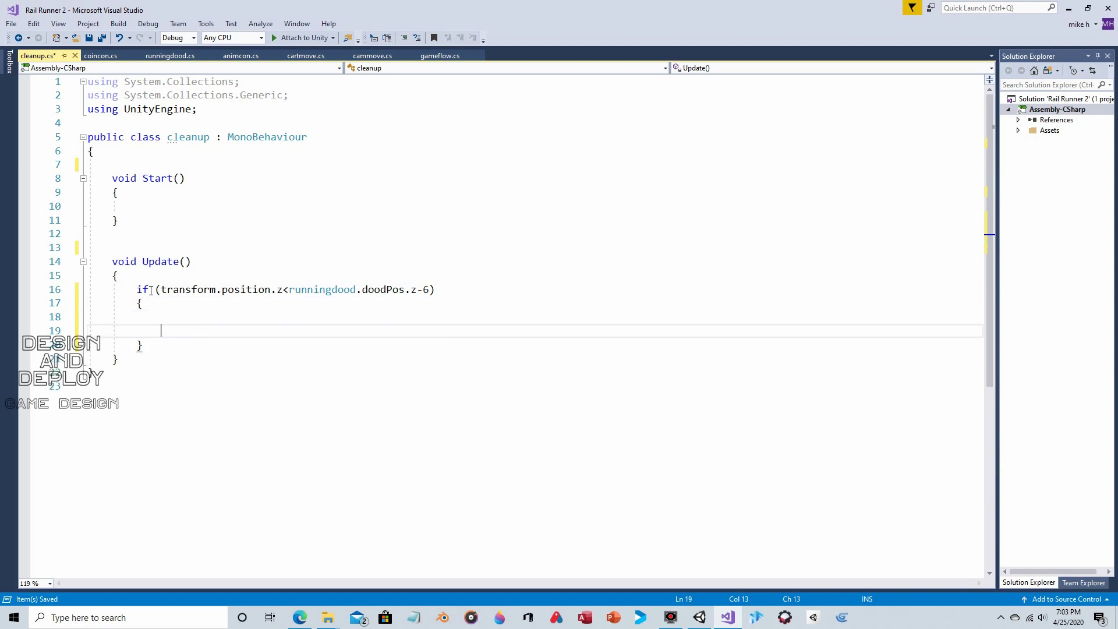
pyautogui.press('Up')
pyautogui.write('destr')
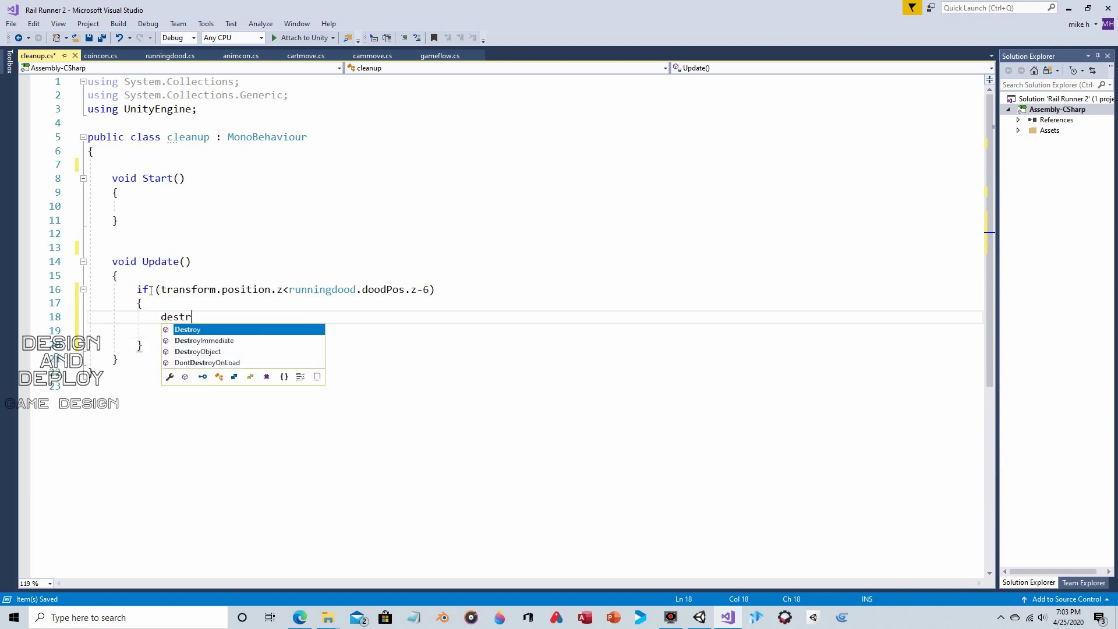
pyautogui.press('Tab')
pyautogui.write('(ga')
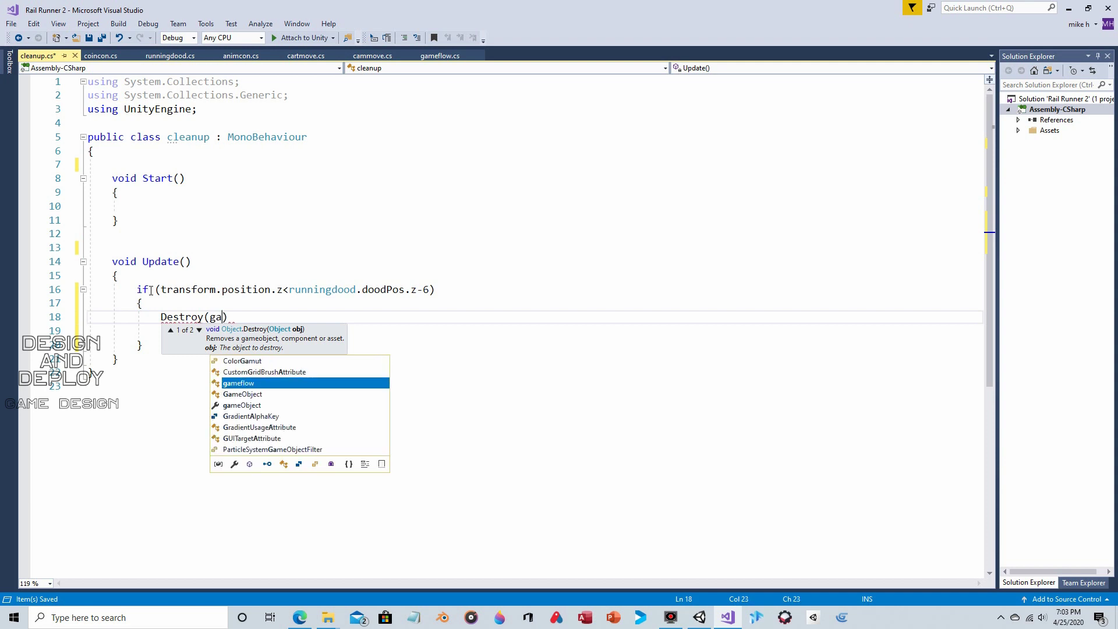
pyautogui.write('m')
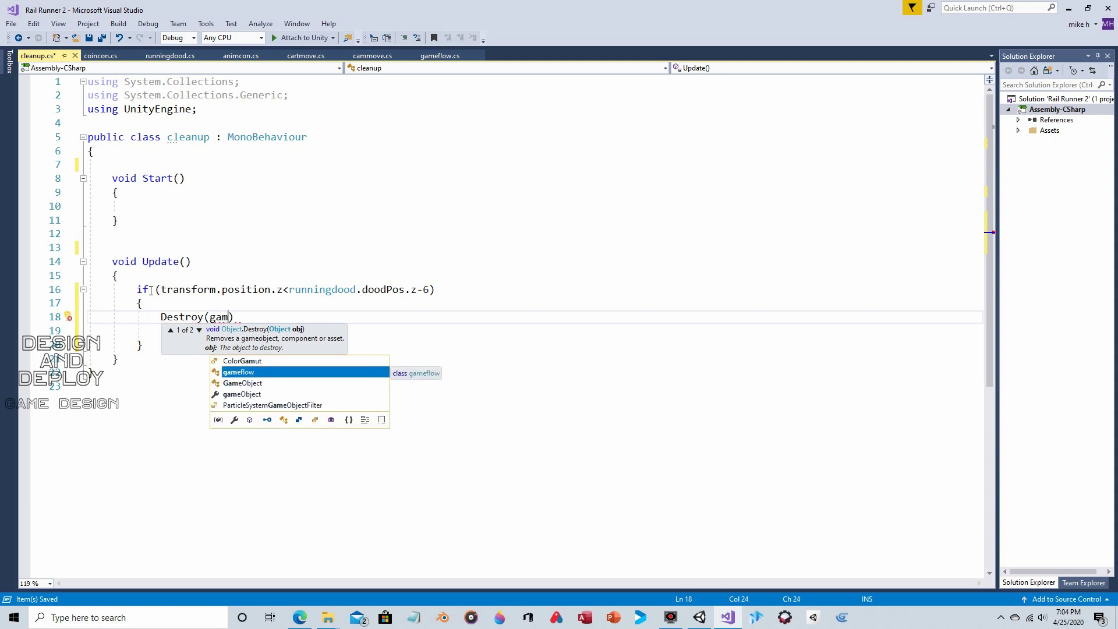
pyautogui.press('Down')
pyautogui.press('Down')
pyautogui.press('Tab')
pyautogui.write(')')
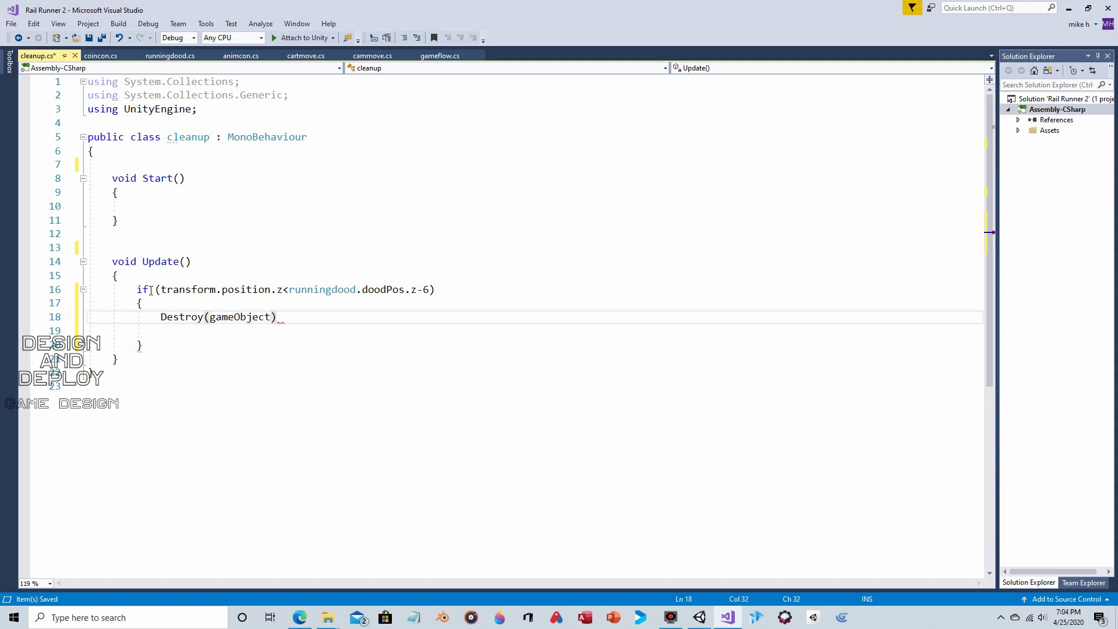
pyautogui.write(';')
pyautogui.click(88, 37)
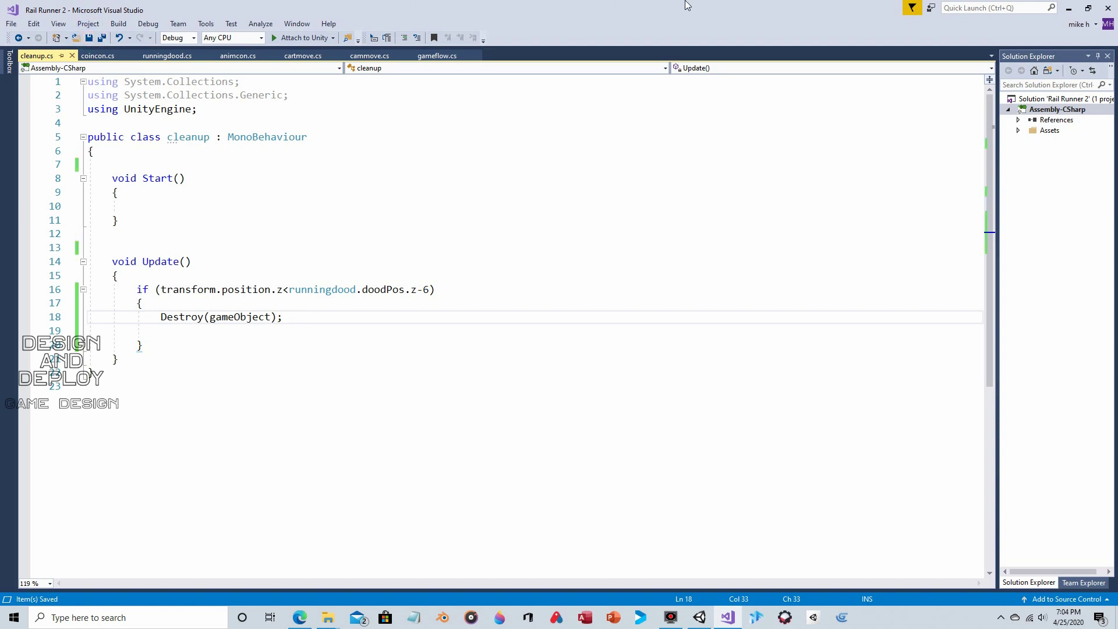
# Attach the cleanup script to the tile1 prefab and confirm it on the tile1 instance.
pyautogui.click(1069, 8)
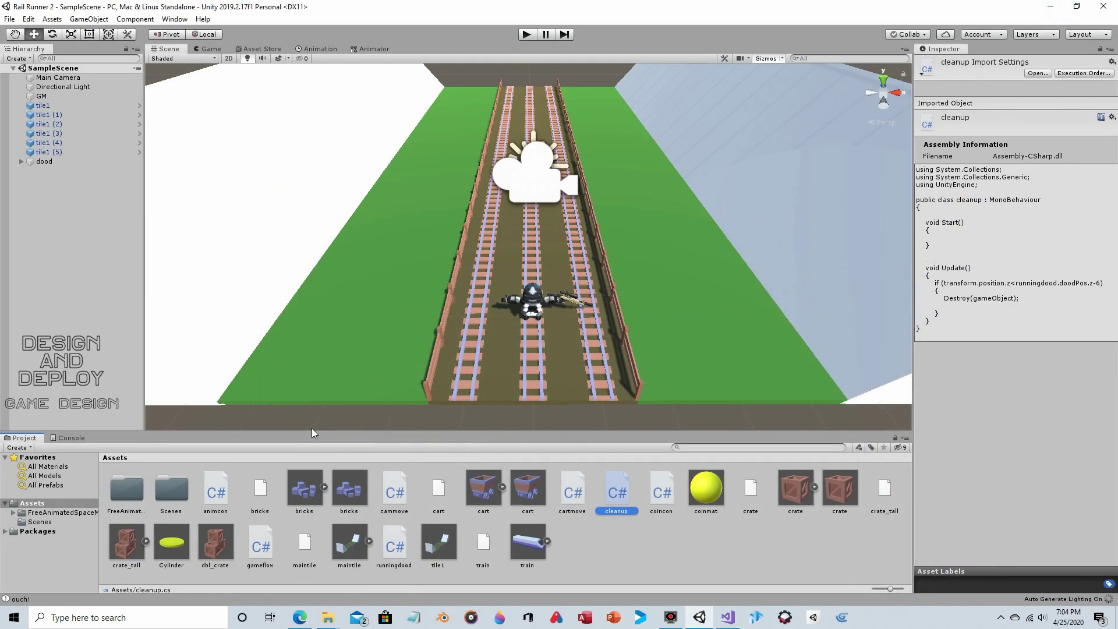
pyautogui.click(438, 546)
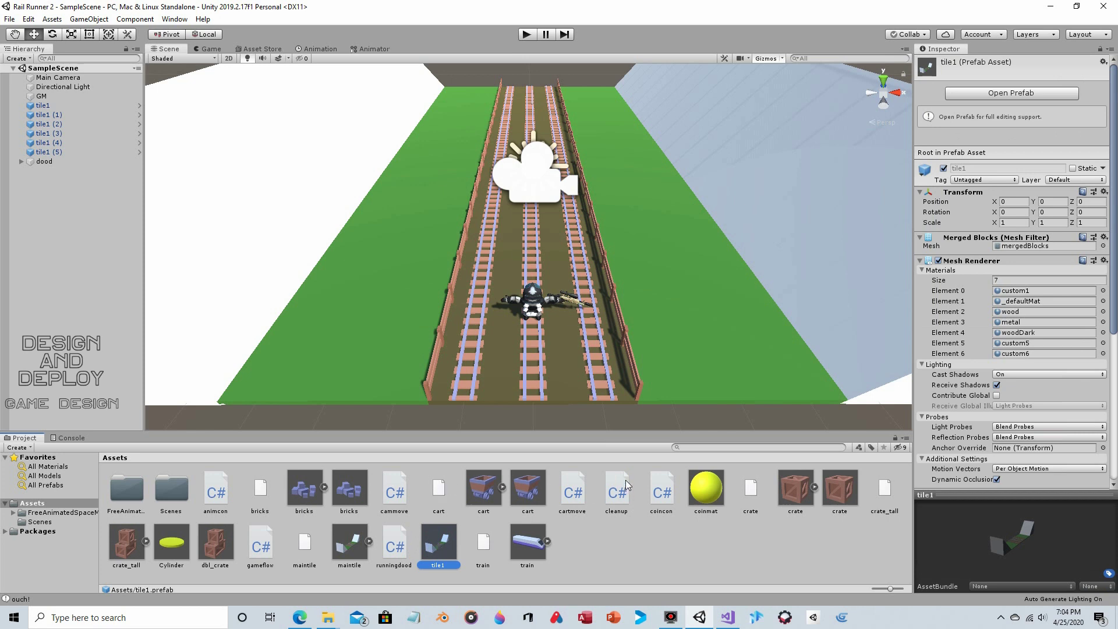
pyautogui.moveTo(616, 496); pyautogui.dragTo(979, 256)
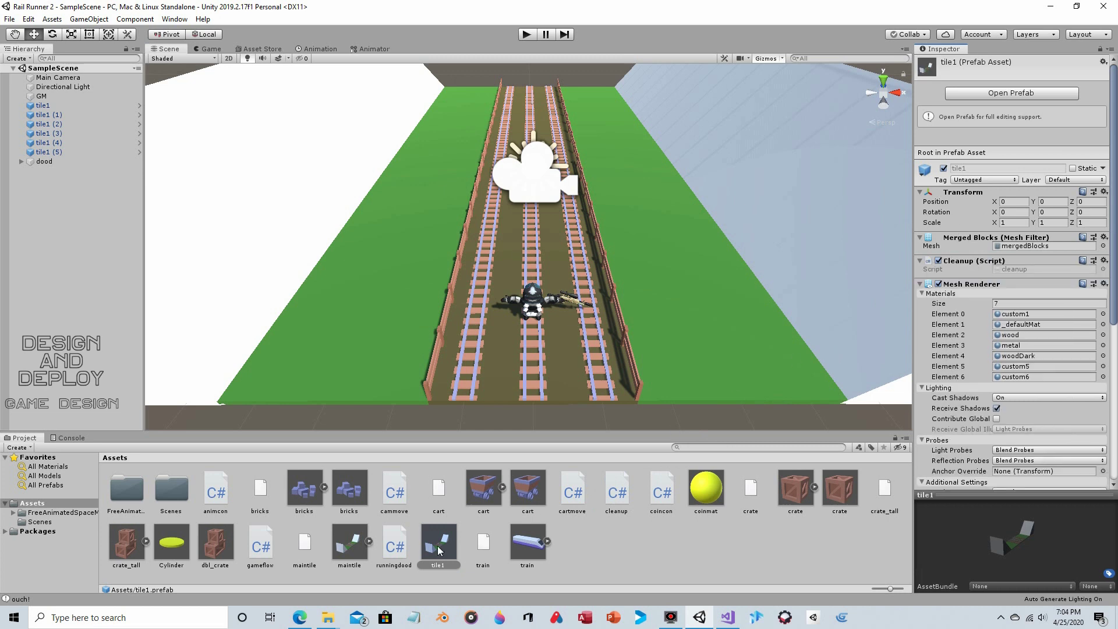
pyautogui.click(43, 106)
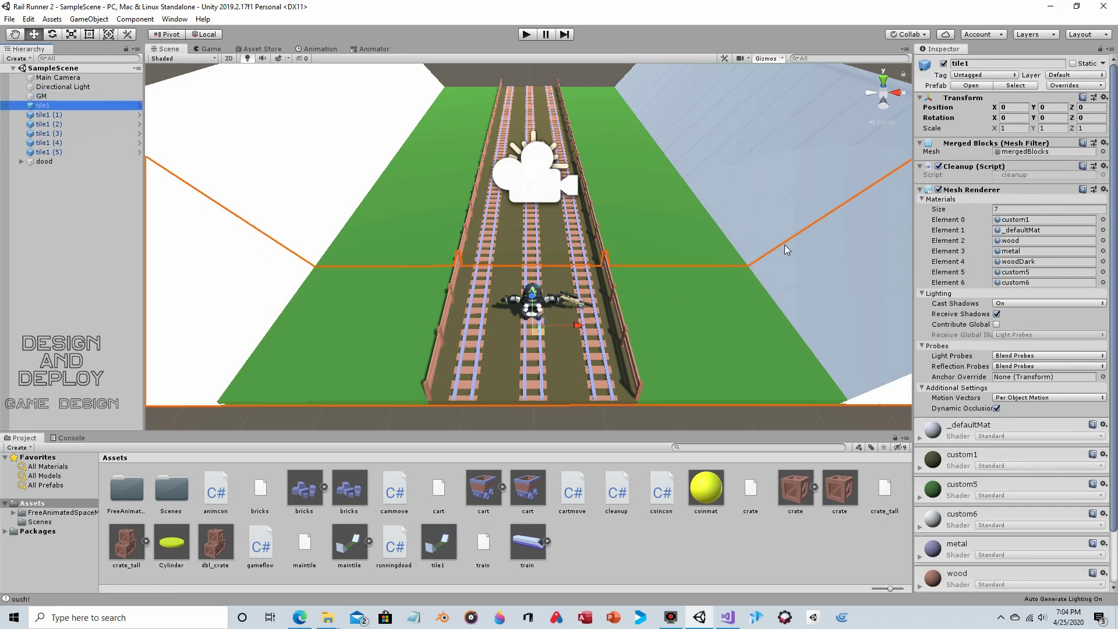
pyautogui.click(65, 235)
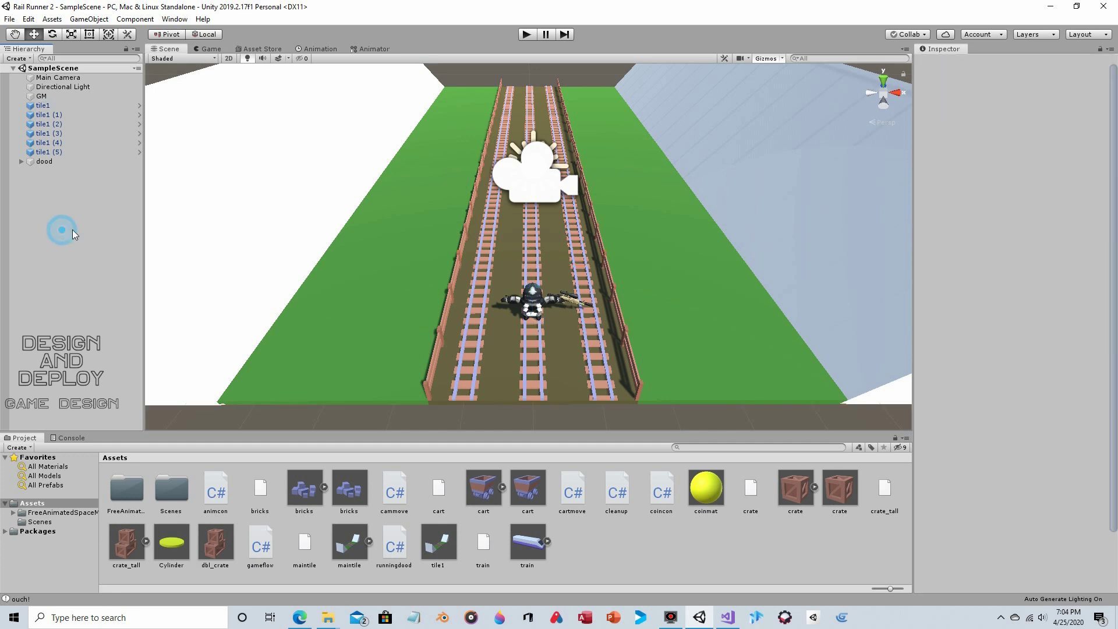
pyautogui.click(526, 35)
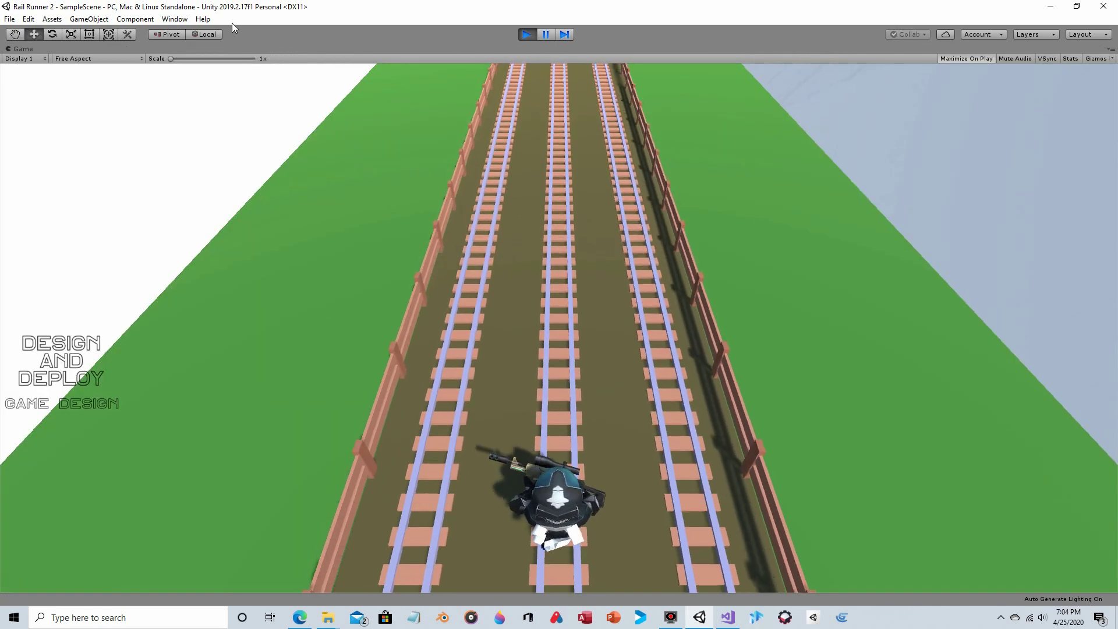
pyautogui.click(175, 19)
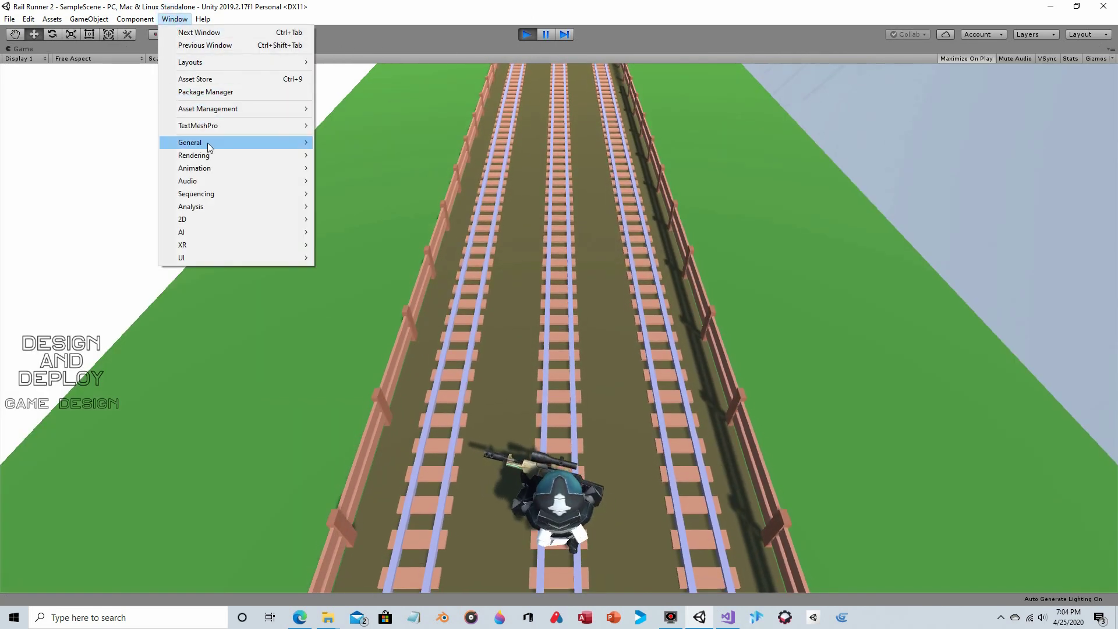
pyautogui.moveTo(209, 147)
pyautogui.click(346, 149)
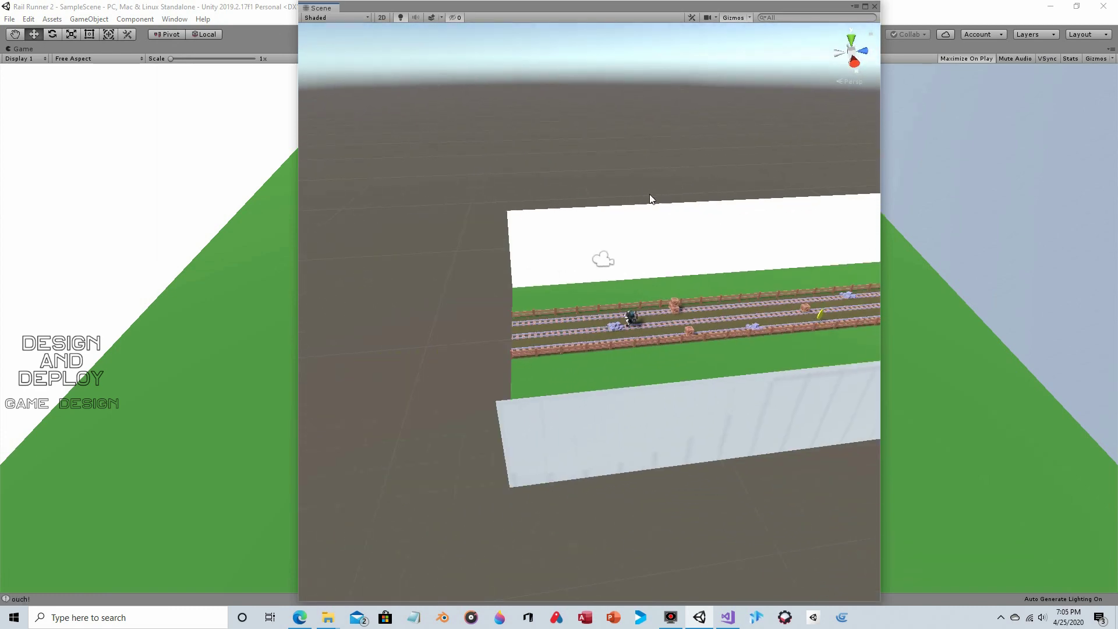
pyautogui.keyDown('alt'); pyautogui.moveTo(631, 191); pyautogui.dragTo(571, 273); pyautogui.keyUp('alt')
pyautogui.scroll(-2, 550, 281)
pyautogui.keyDown('alt'); pyautogui.moveTo(508, 218); pyautogui.dragTo(448, 227); pyautogui.keyUp('alt')
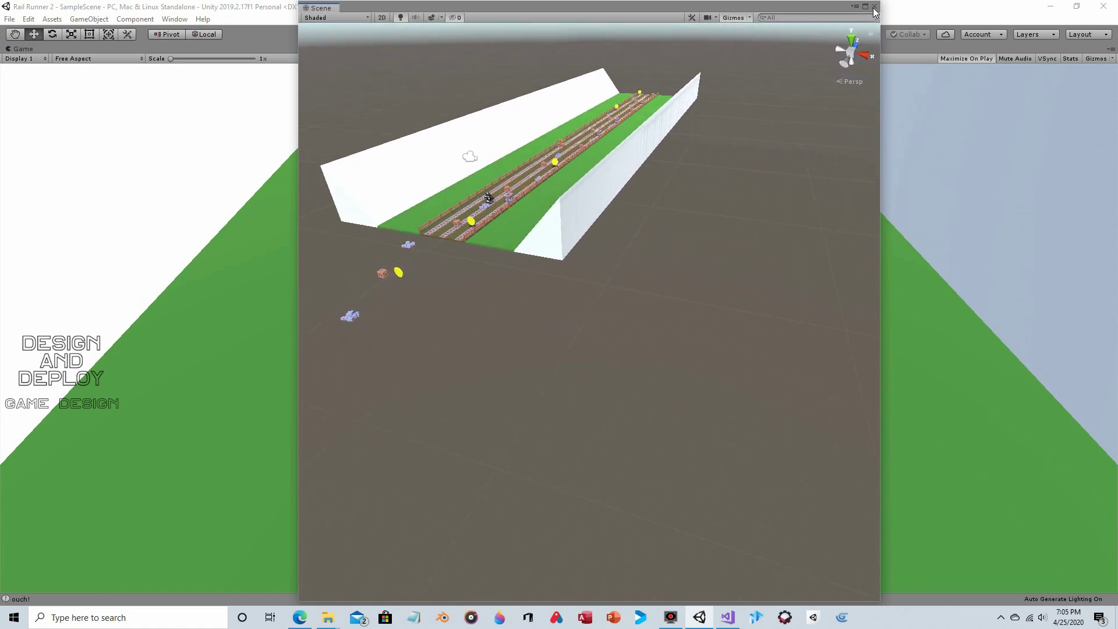
pyautogui.click(874, 6)
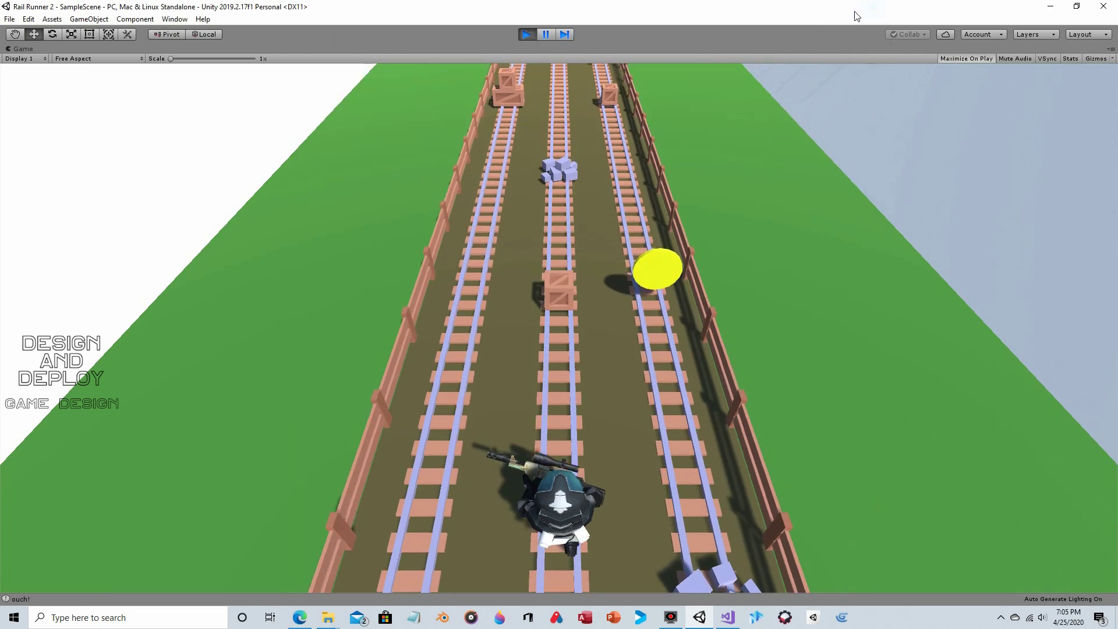
pyautogui.click(528, 34)
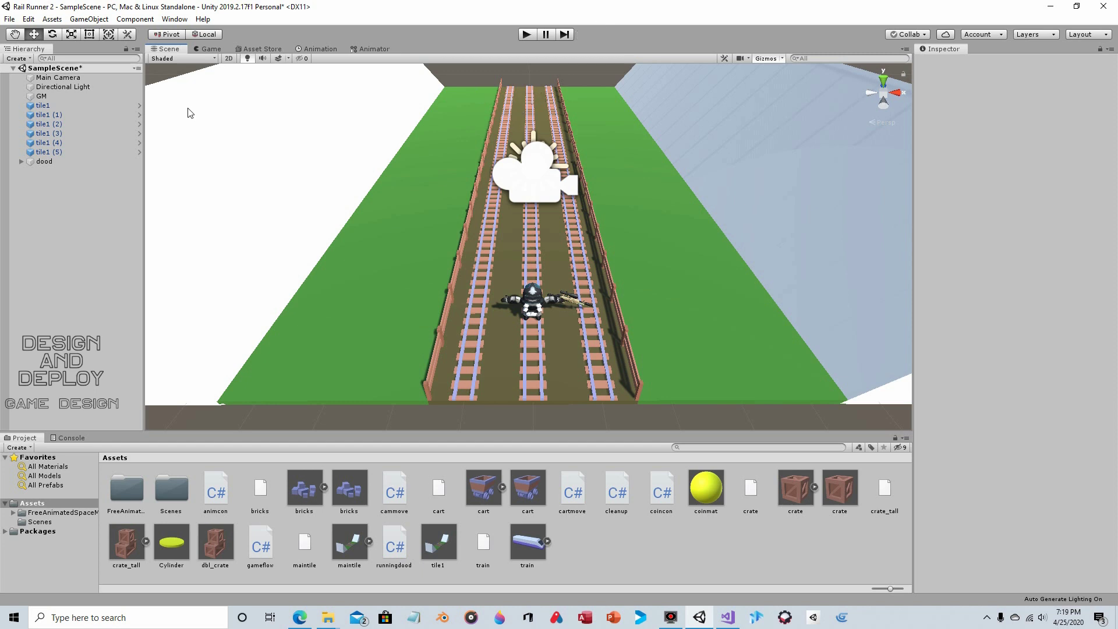
# Create a cube via GameObject > 3D Object and set its position to 0, 0, 0.
pyautogui.click(89, 18)
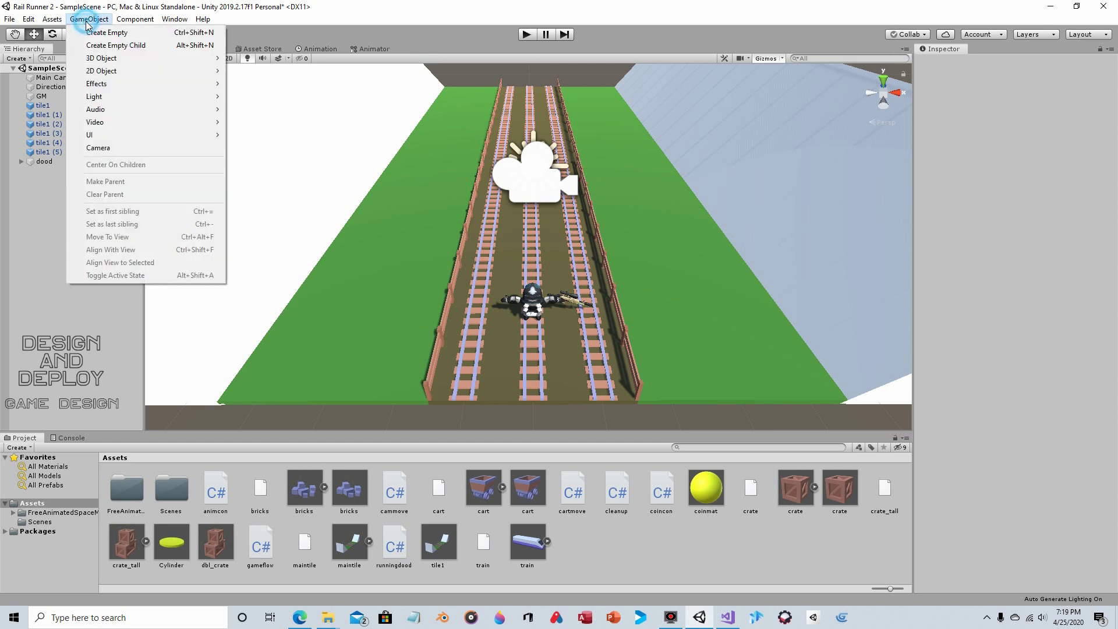
pyautogui.moveTo(117, 58)
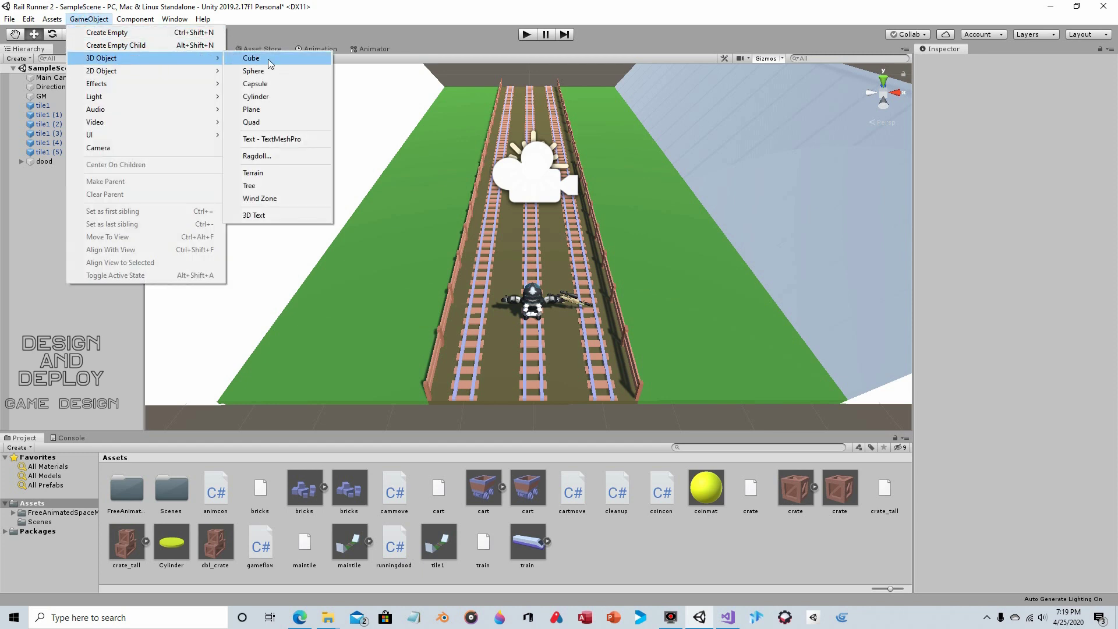
pyautogui.click(234, 61)
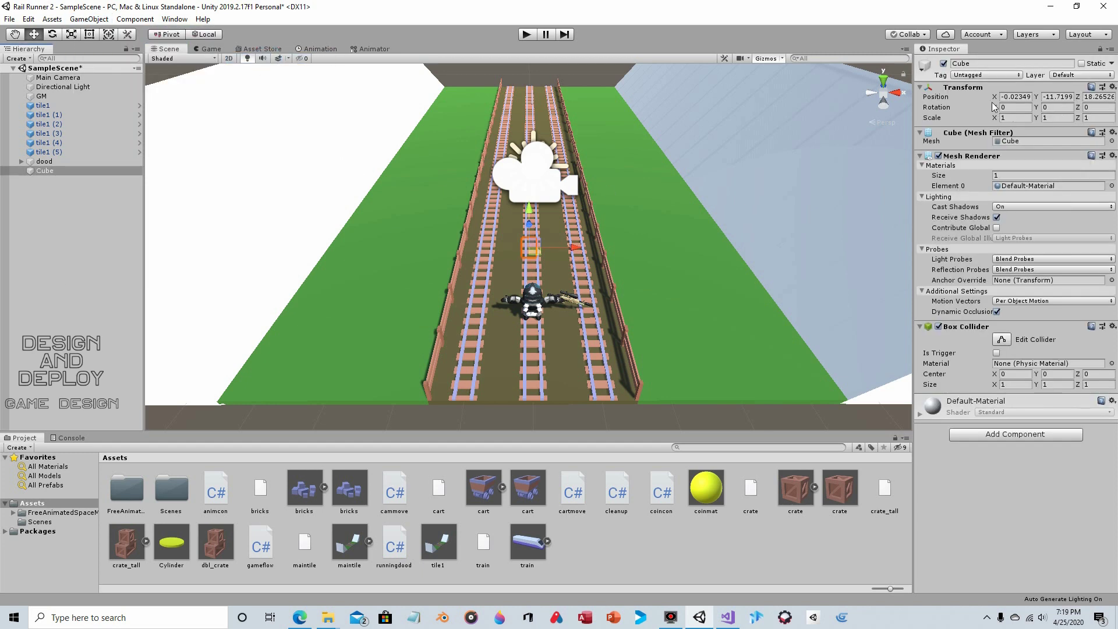
pyautogui.click(1004, 96)
pyautogui.write('0')
pyautogui.press('Tab')
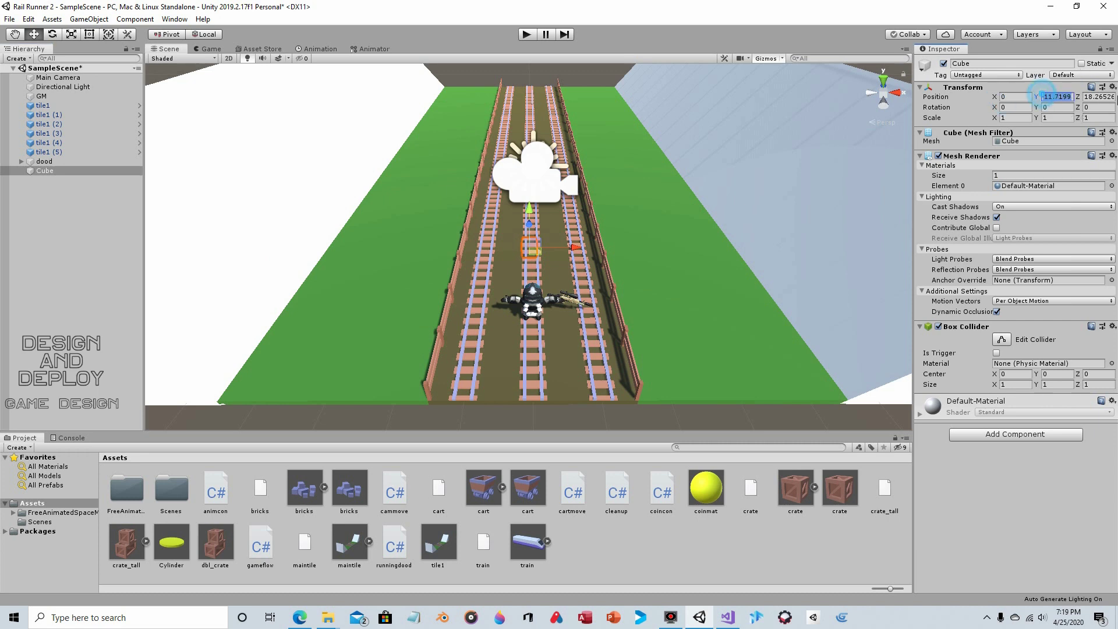
pyautogui.write('0')
pyautogui.click(1085, 97)
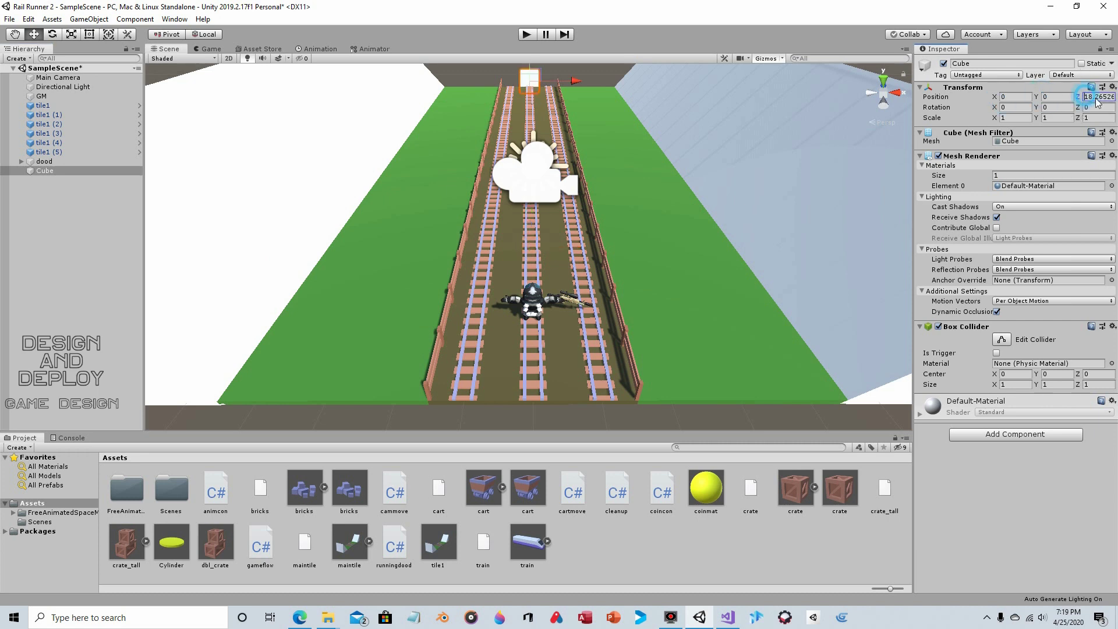
pyautogui.write('0')
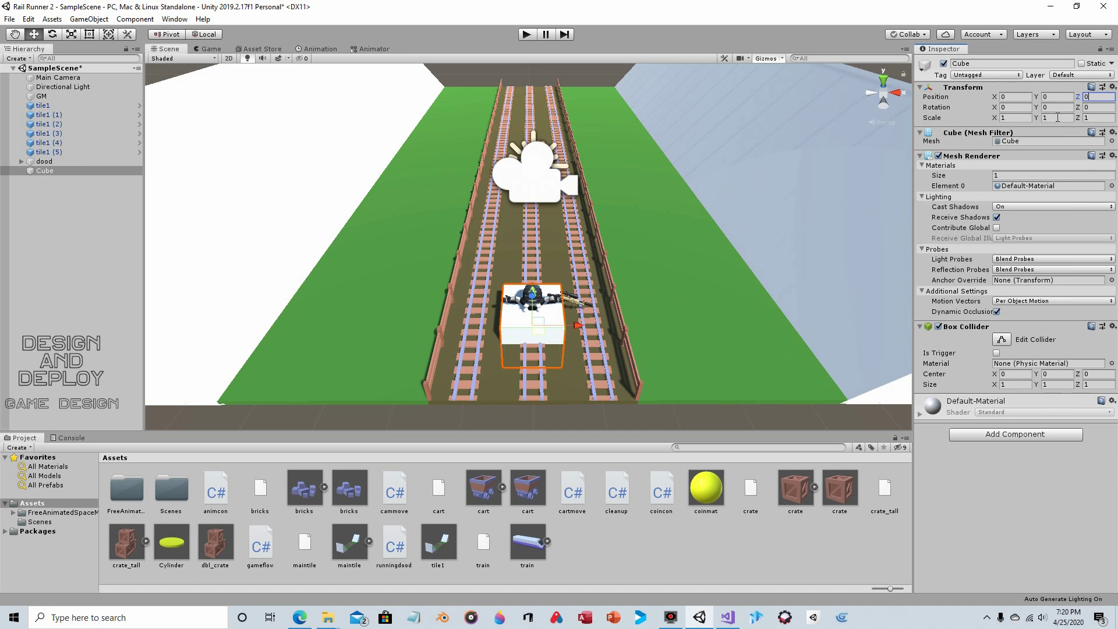
# Scale the cube to 0.8, 3, 0.2.
pyautogui.click(1060, 118)
pyautogui.write('3')
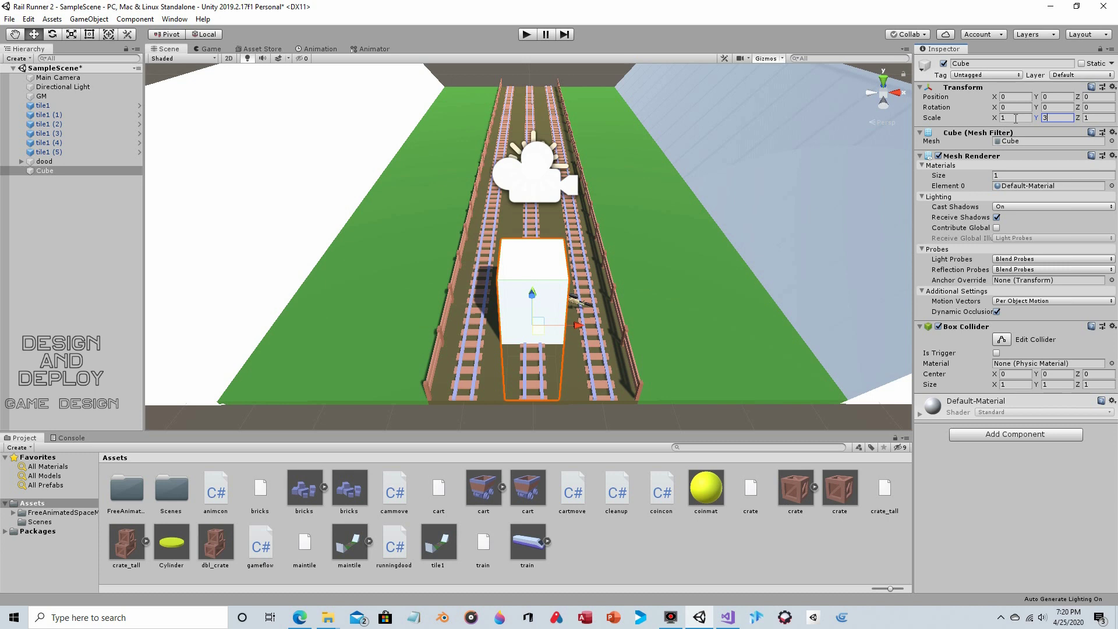
pyautogui.click(1016, 118)
pyautogui.press('BackSpace')
pyautogui.write('8')
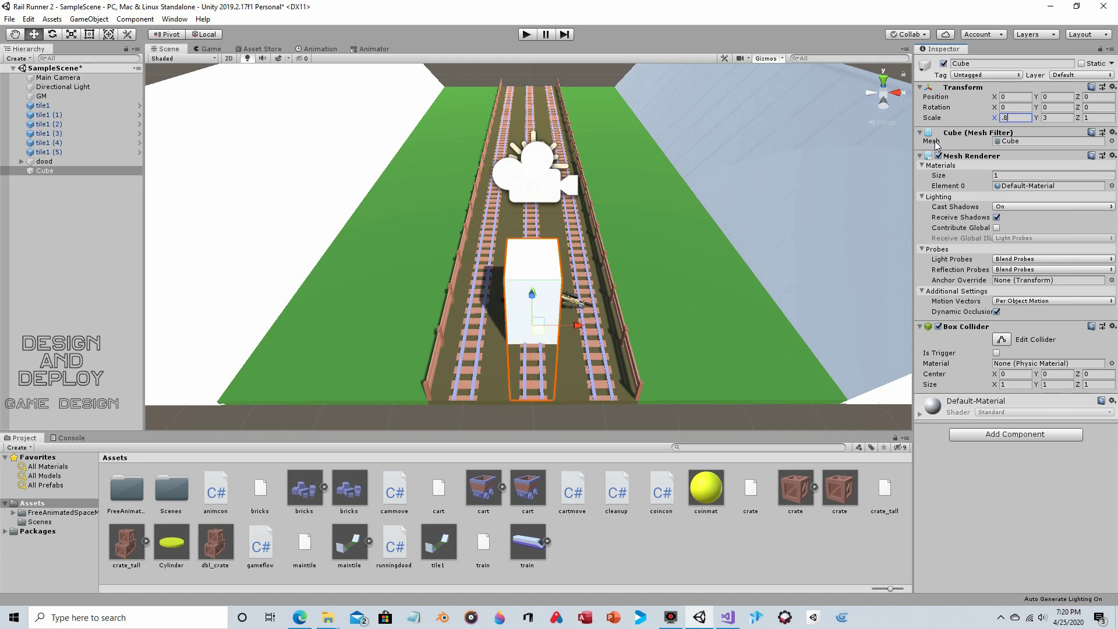
pyautogui.click(1098, 117)
pyautogui.write('.3')
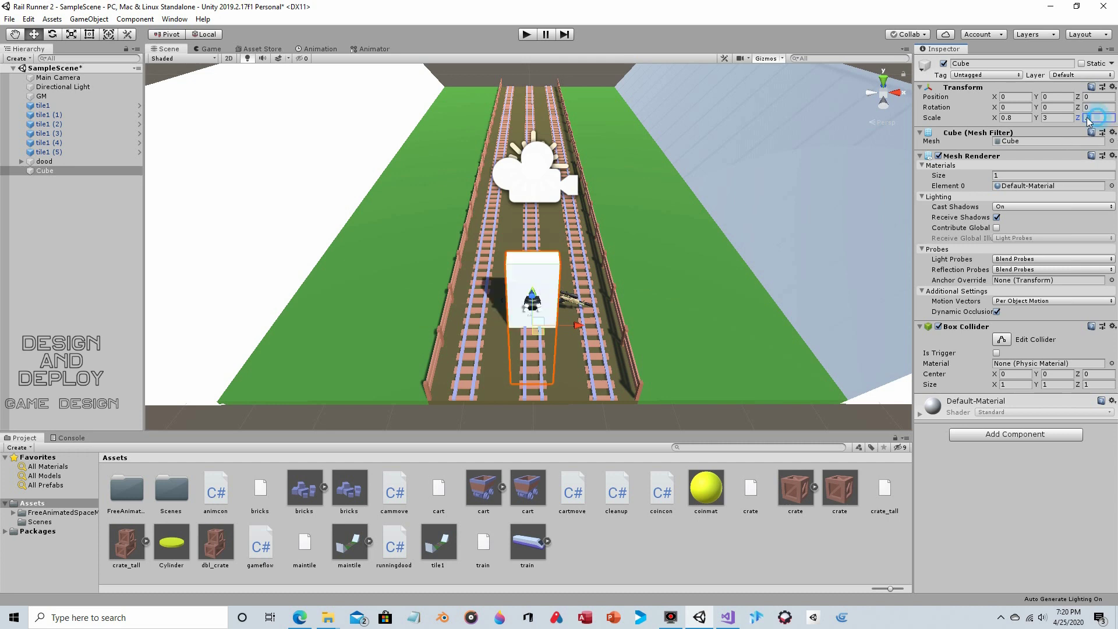
pyautogui.press('BackSpace')
pyautogui.write('2')
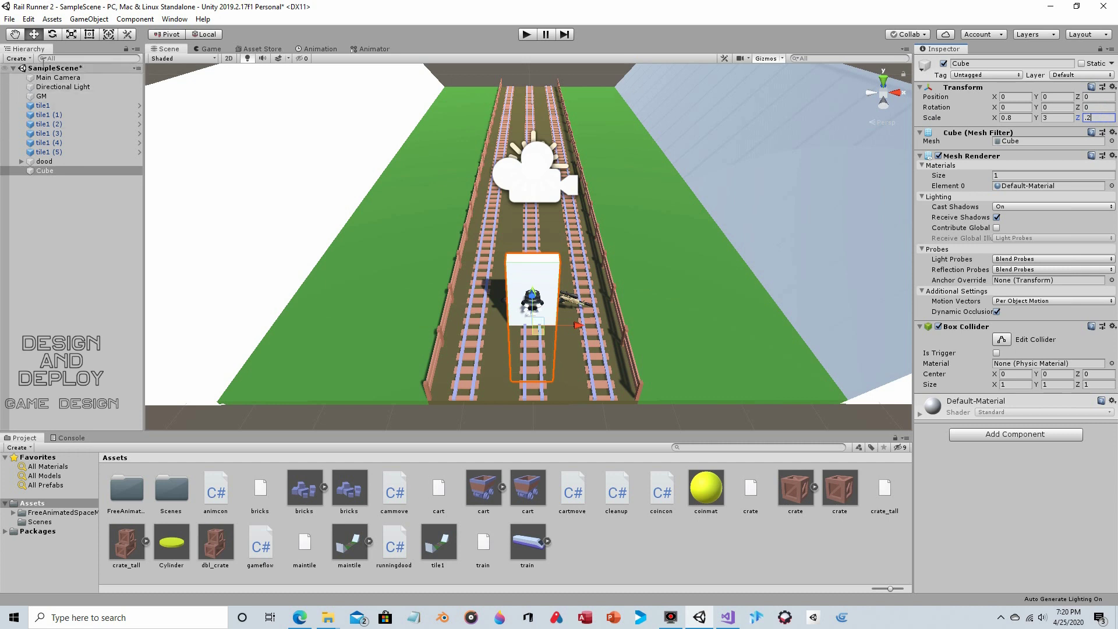
pyautogui.click(56, 36)
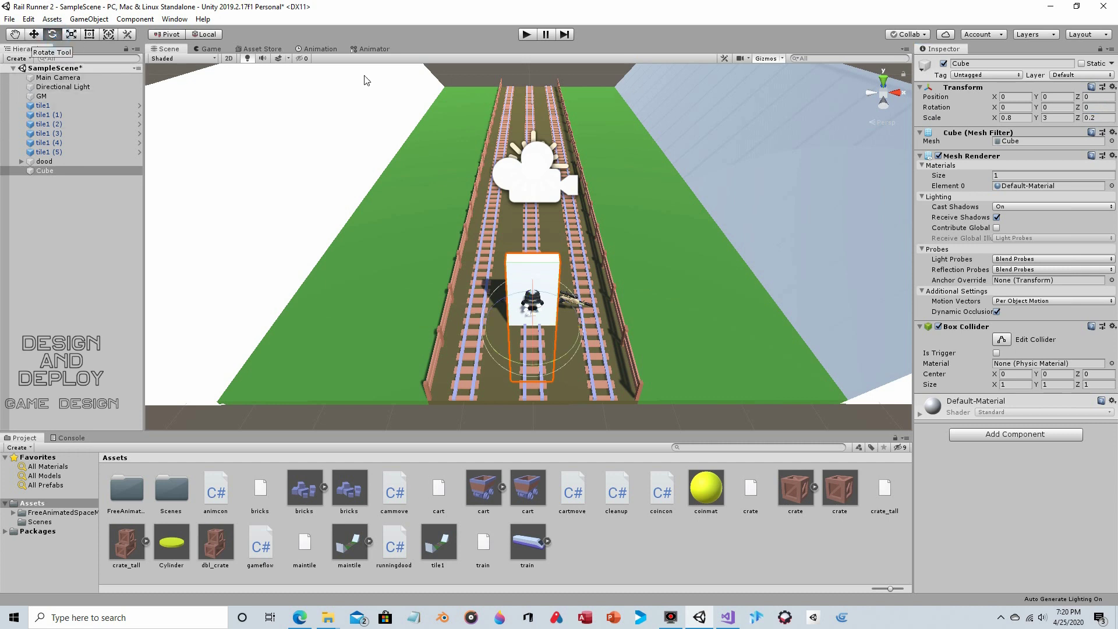
# Tilt the cube 45° on X and raise it to Y position 1.2.
pyautogui.click(1013, 109)
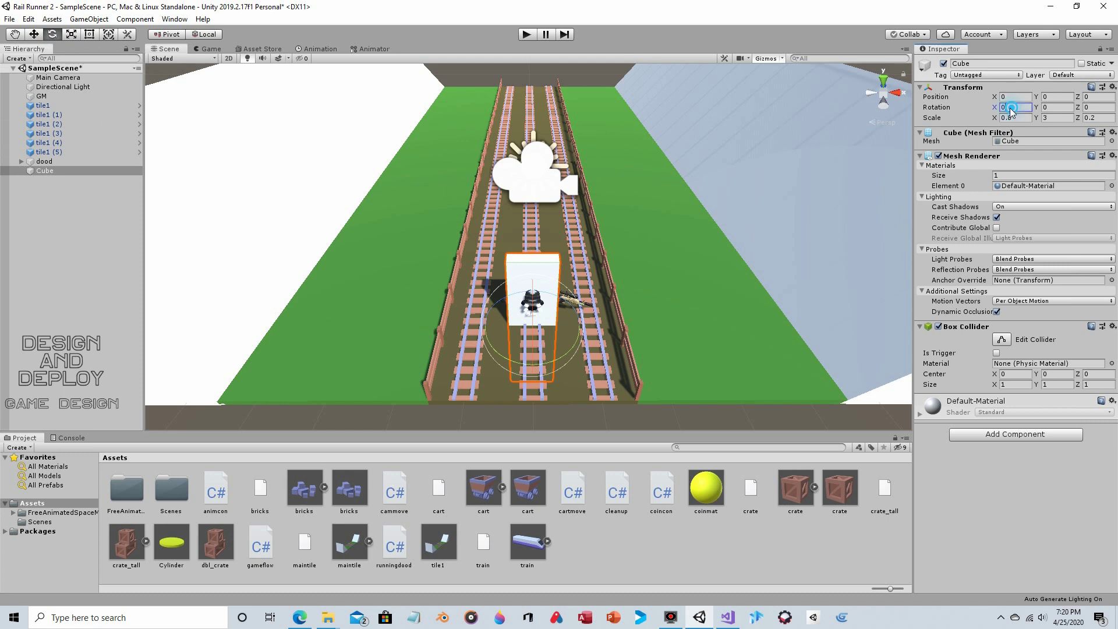
pyautogui.write('45')
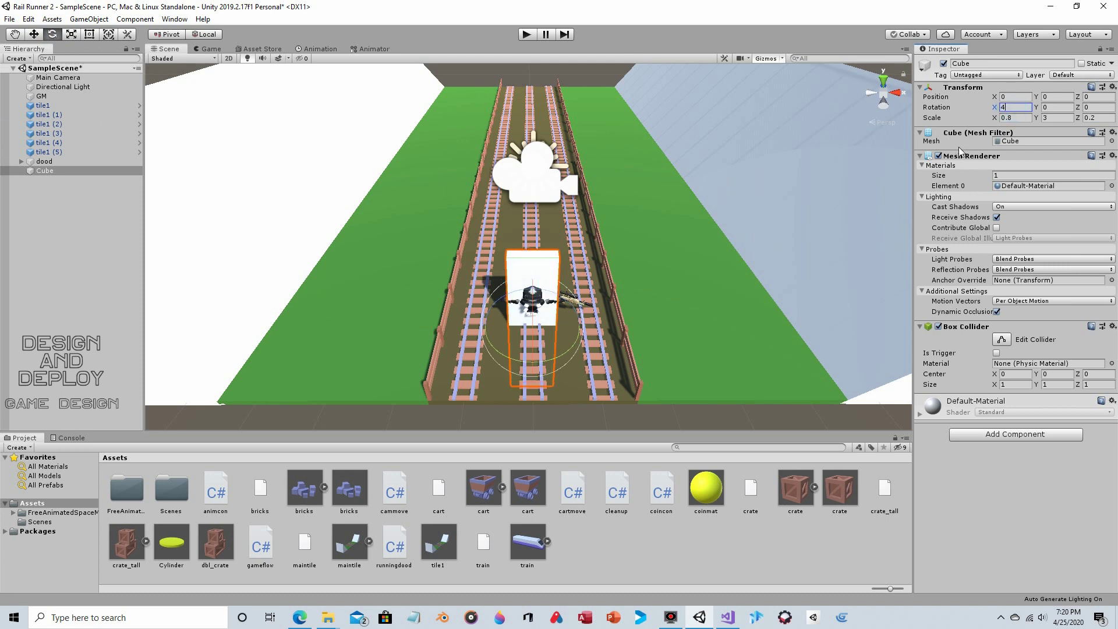
pyautogui.click(1052, 96)
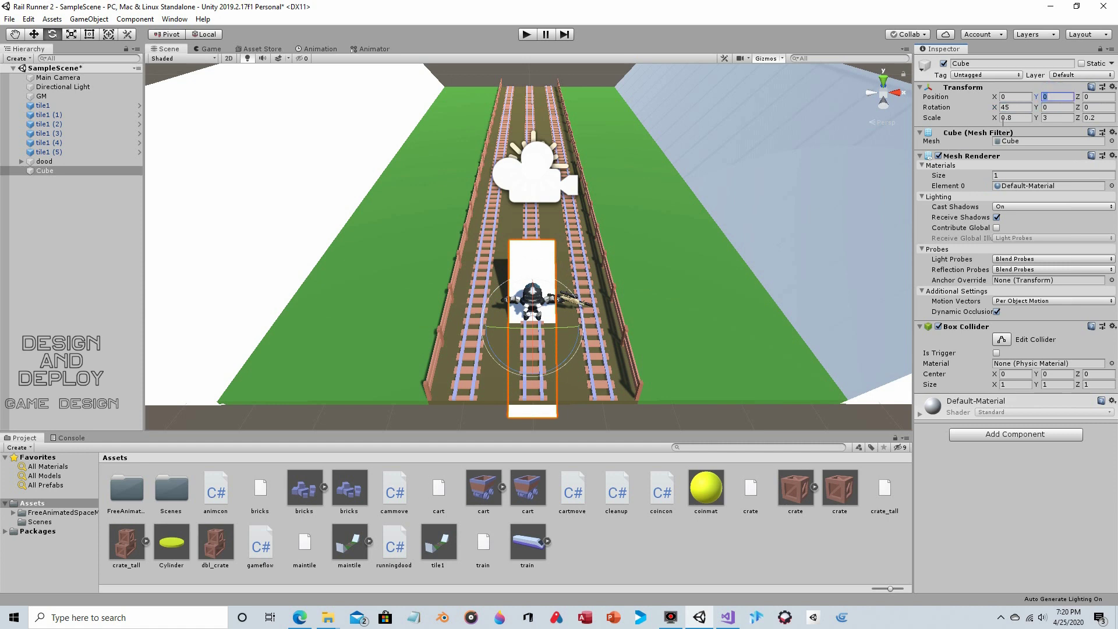
pyautogui.write('1')
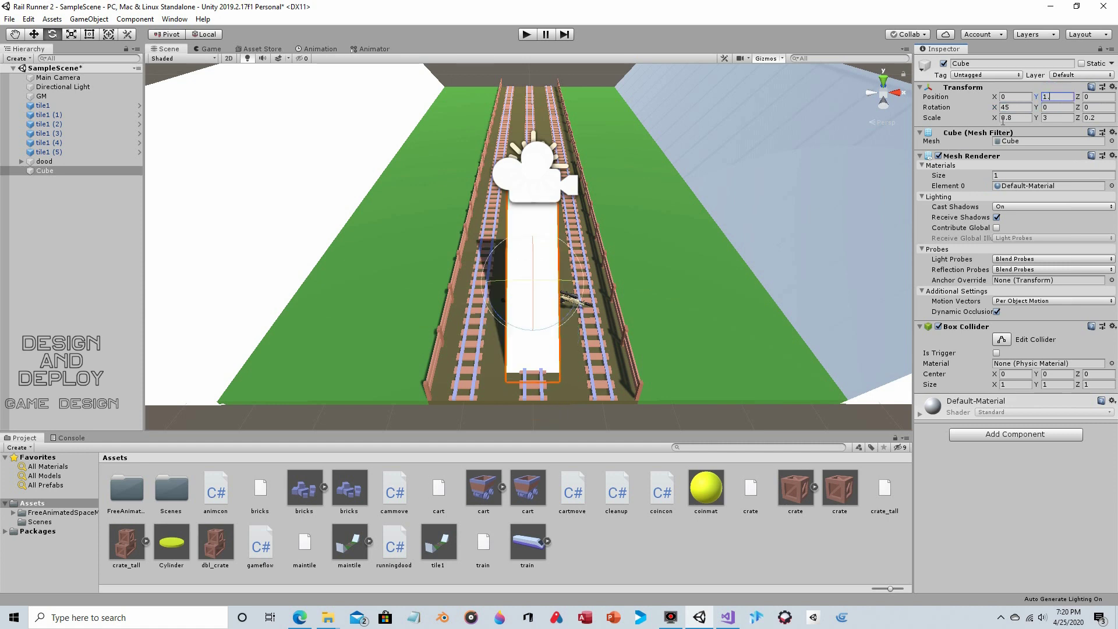
pyautogui.write('.2')
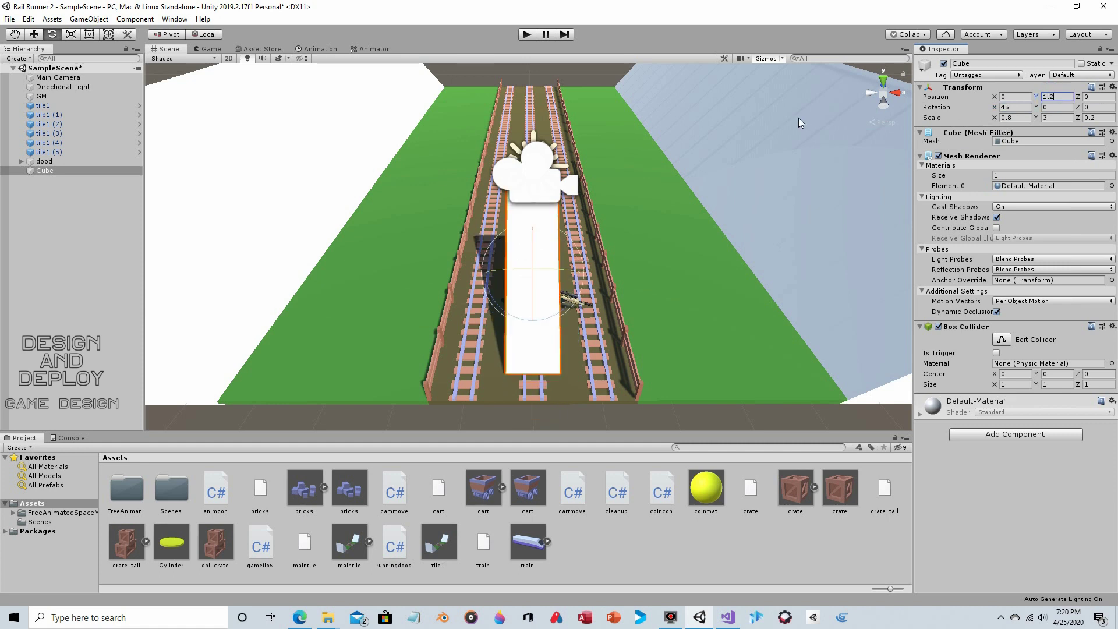
# Move the cube onto the left lane at Z 8 and show its Tag list.
pyautogui.click(33, 34)
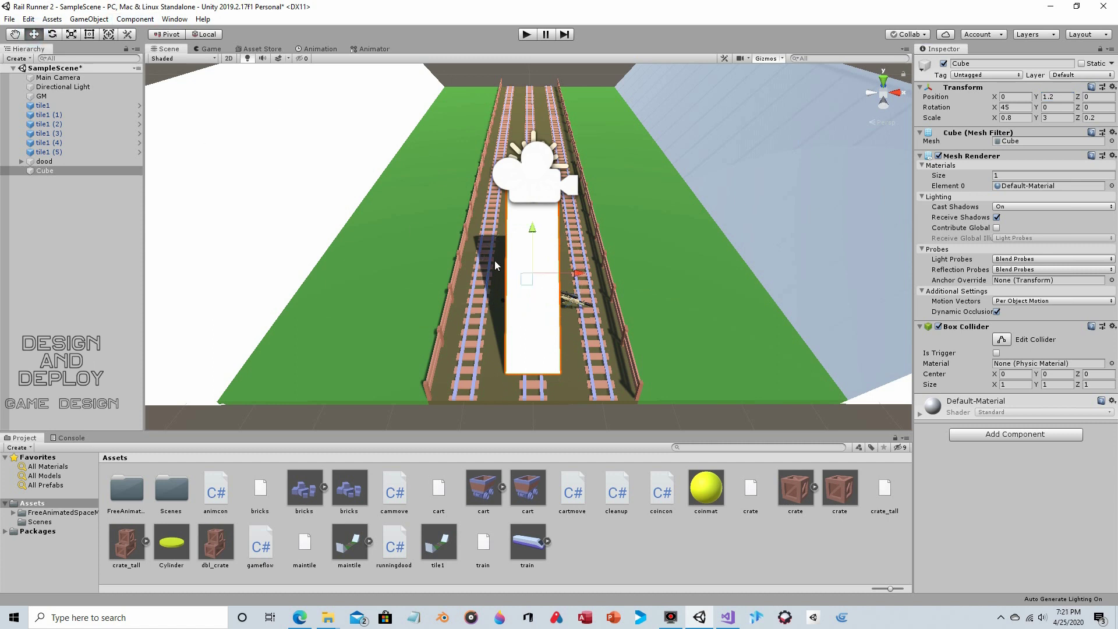
pyautogui.moveTo(578, 272); pyautogui.dragTo(516, 269)
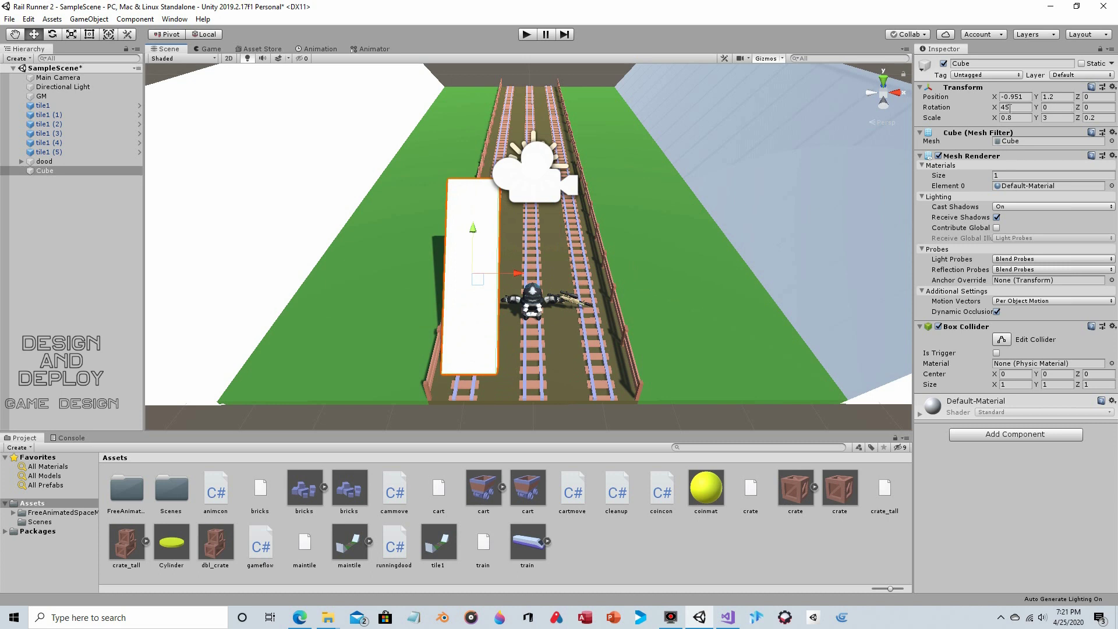
pyautogui.click(1087, 98)
pyautogui.write('9')
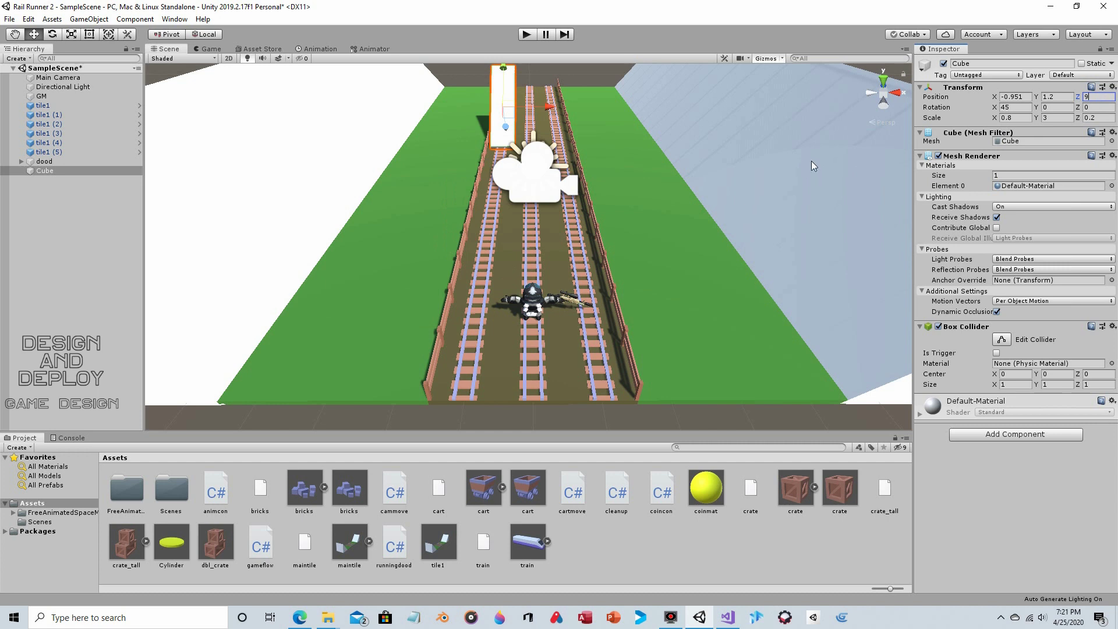
pyautogui.doubleClick(1095, 96)
pyautogui.write('8')
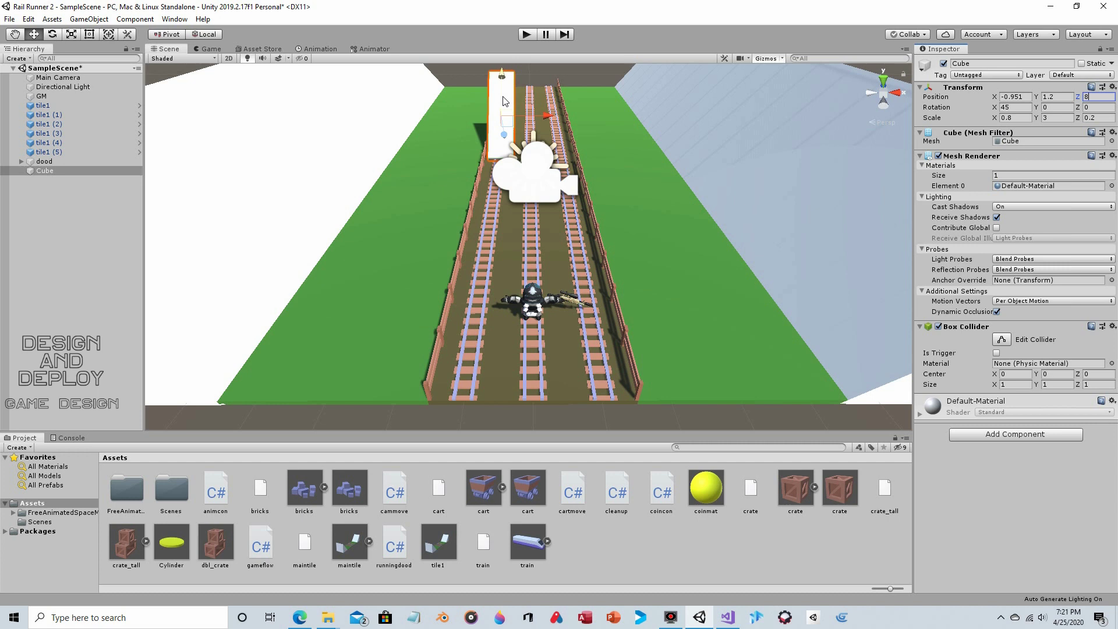
pyautogui.click(995, 75)
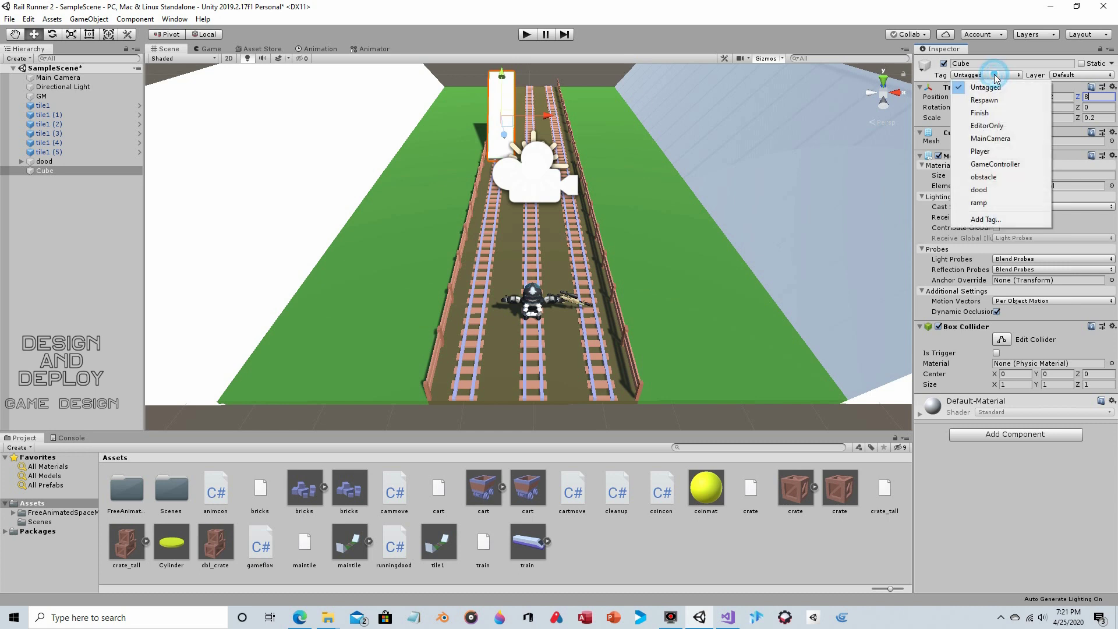
# Tag the Cube 'ramp' and tick Is Trigger on its Box Collider.
pyautogui.click(982, 204)
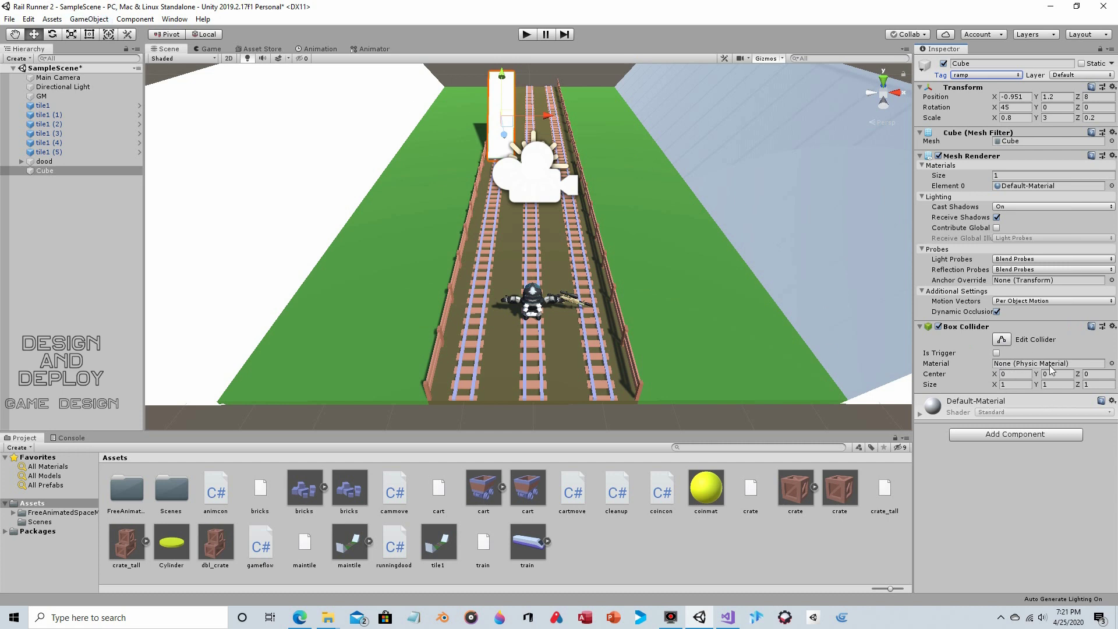
pyautogui.click(996, 353)
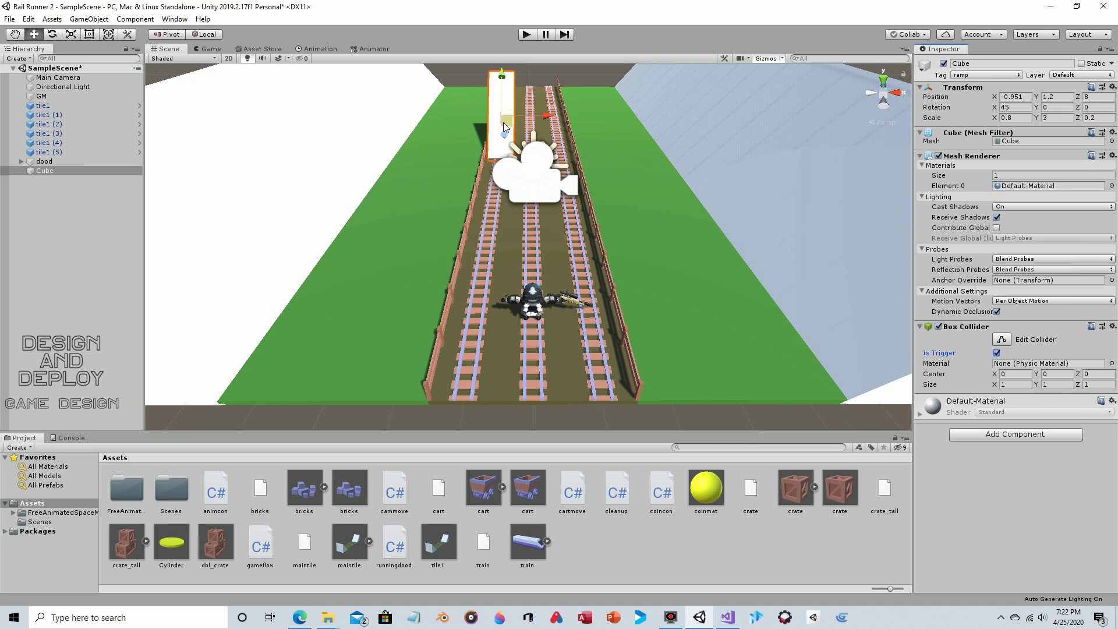
pyautogui.click(1015, 107)
pyautogui.click(1024, 107)
# Add an if (other.tag=="ramp") condition after the obstacle check in OnTriggerEnter.
pyautogui.click(727, 617)
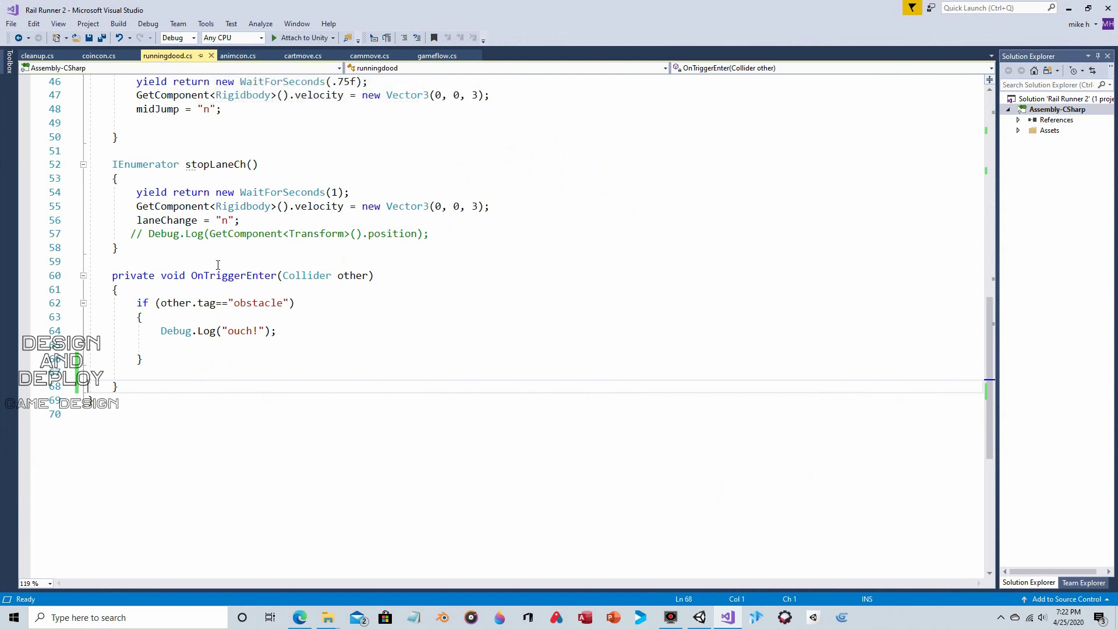
pyautogui.moveTo(88, 276); pyautogui.dragTo(174, 406)
pyautogui.click(147, 376)
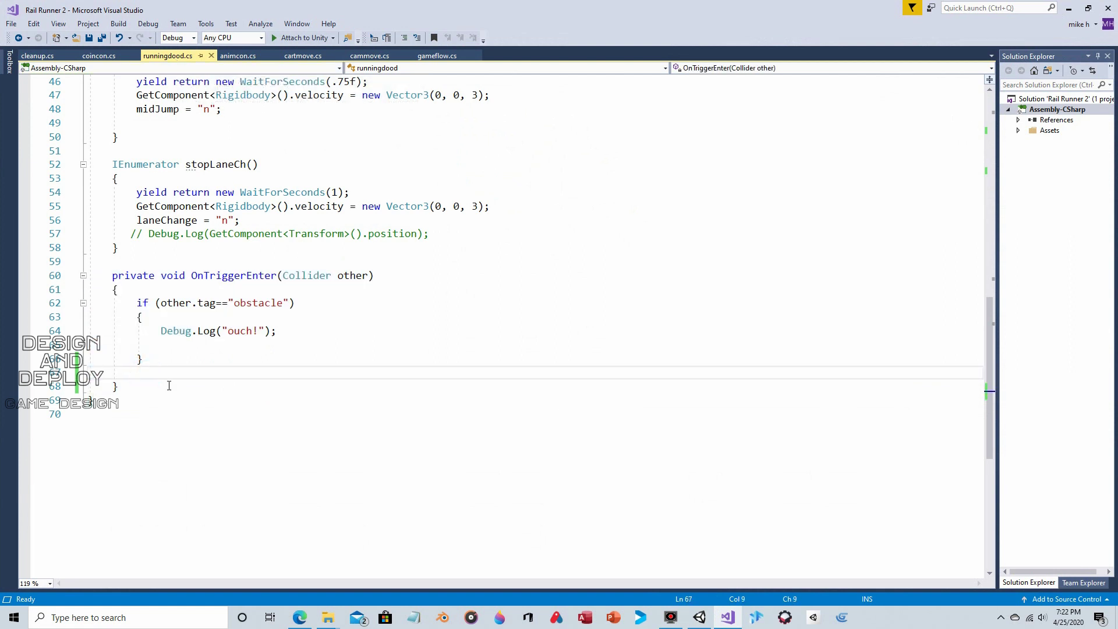
pyautogui.press('Return')
pyautogui.write('if ')
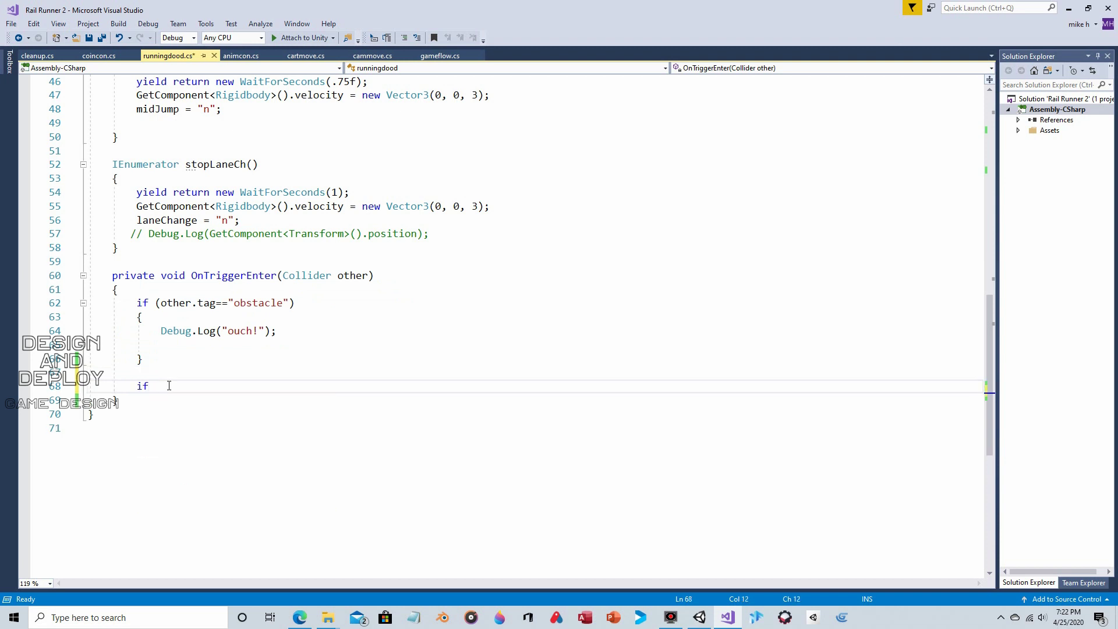
pyautogui.write('(other.')
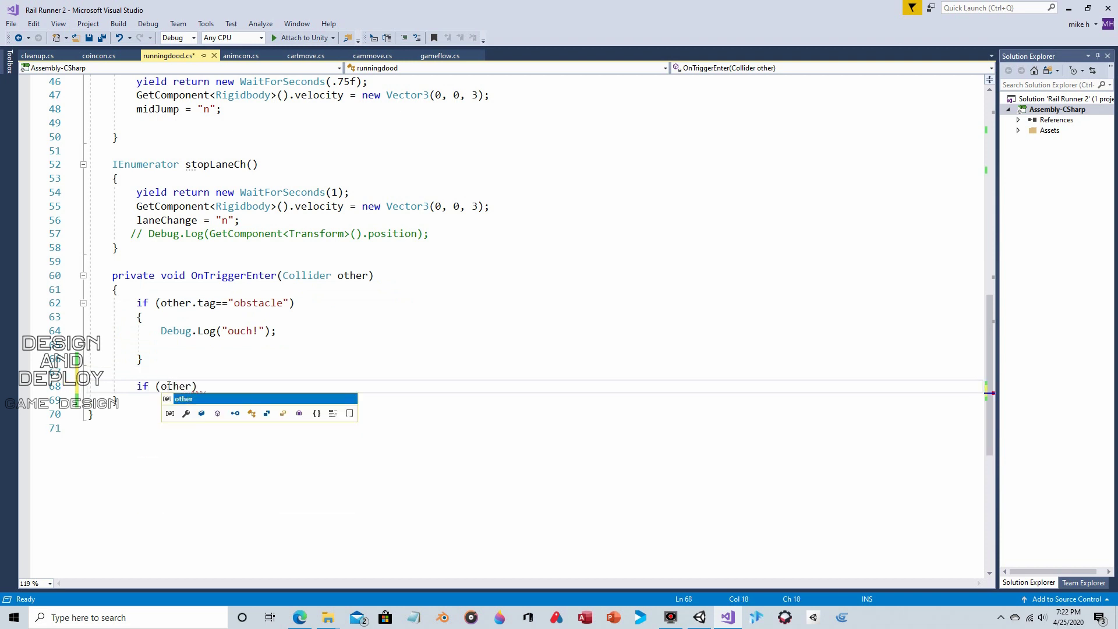
pyautogui.write('tag')
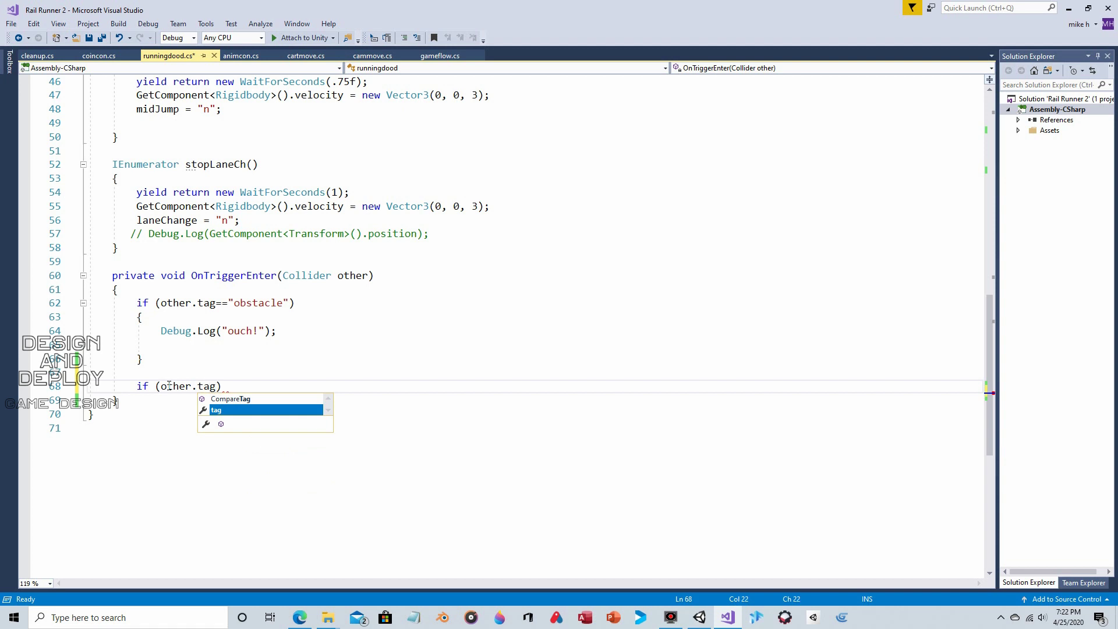
pyautogui.press('Escape')
pyautogui.write('=="')
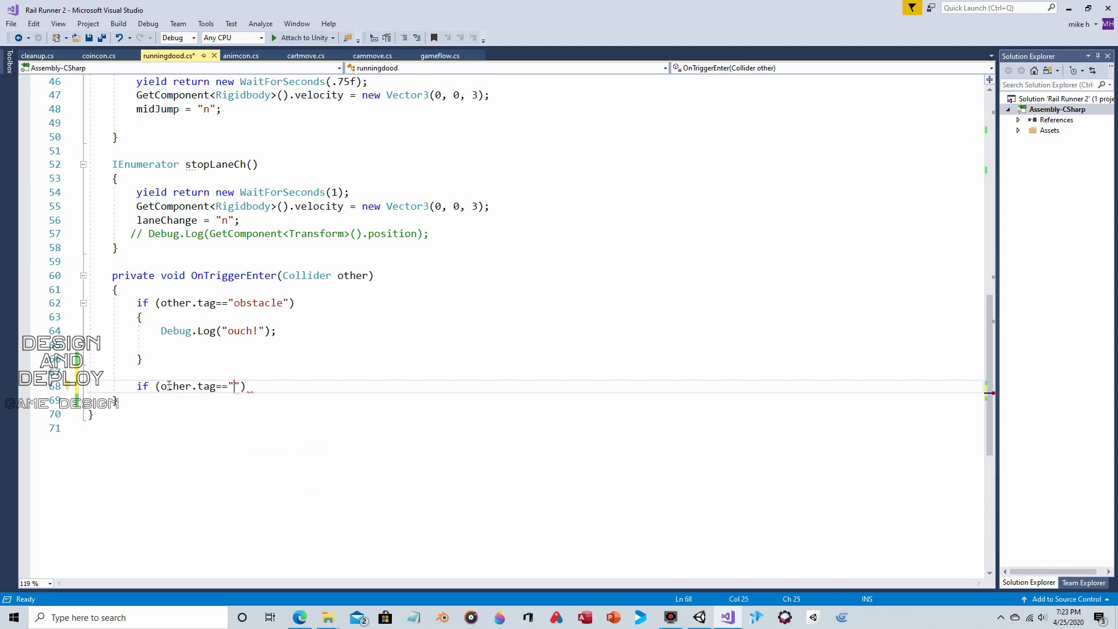
pyautogui.write('ramp")')
pyautogui.press('Return')
# Set GetComponent<Rigidbody>().velocity = new Vector3(0, 3, 3) in the ramp block and save.
pyautogui.write('{')
pyautogui.press('Return')
pyautogui.press('Return')
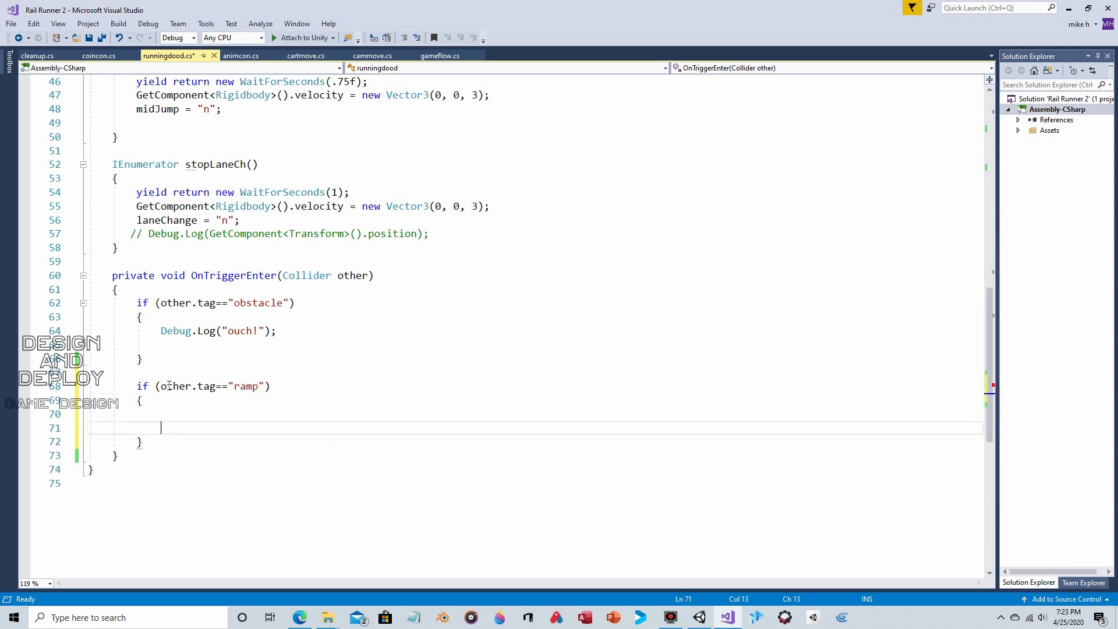
pyautogui.press('Up')
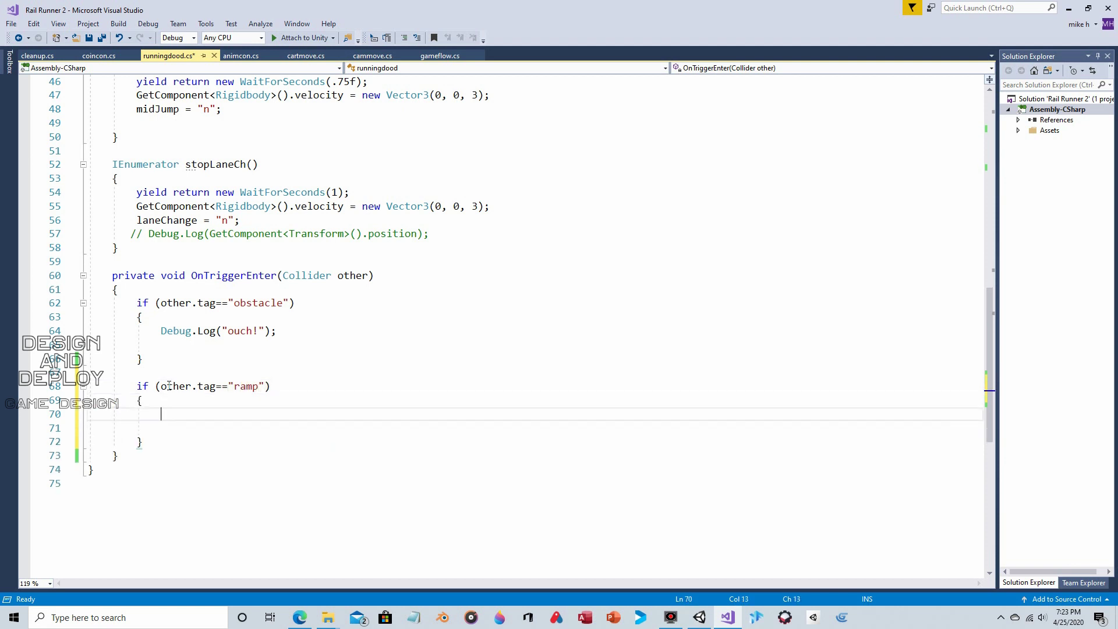
pyautogui.write('GetComponent')
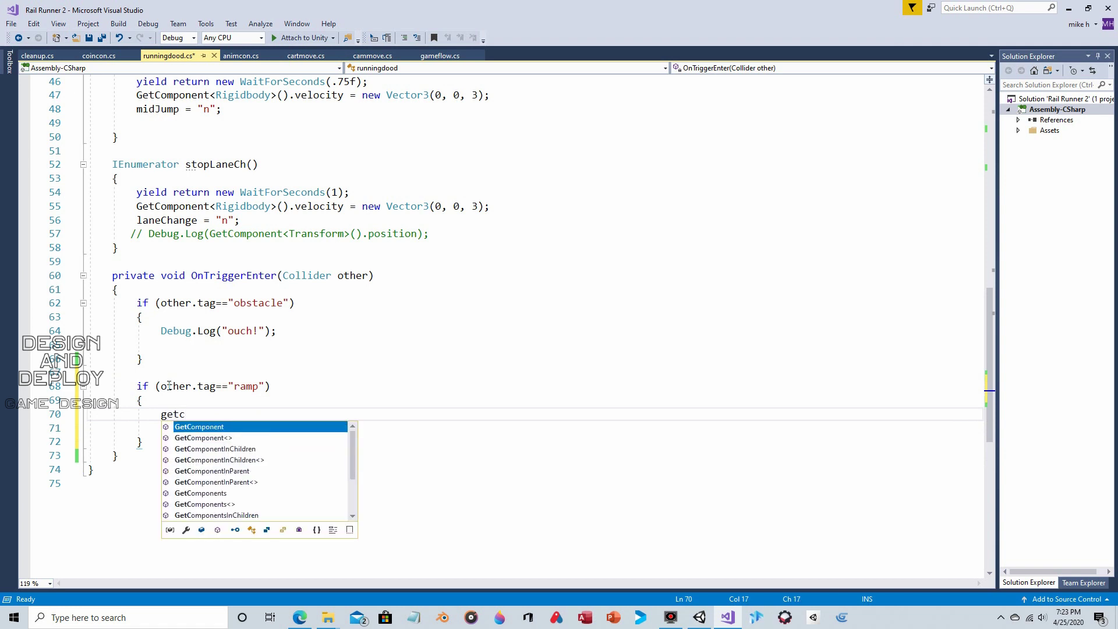
pyautogui.write('<Rigi')
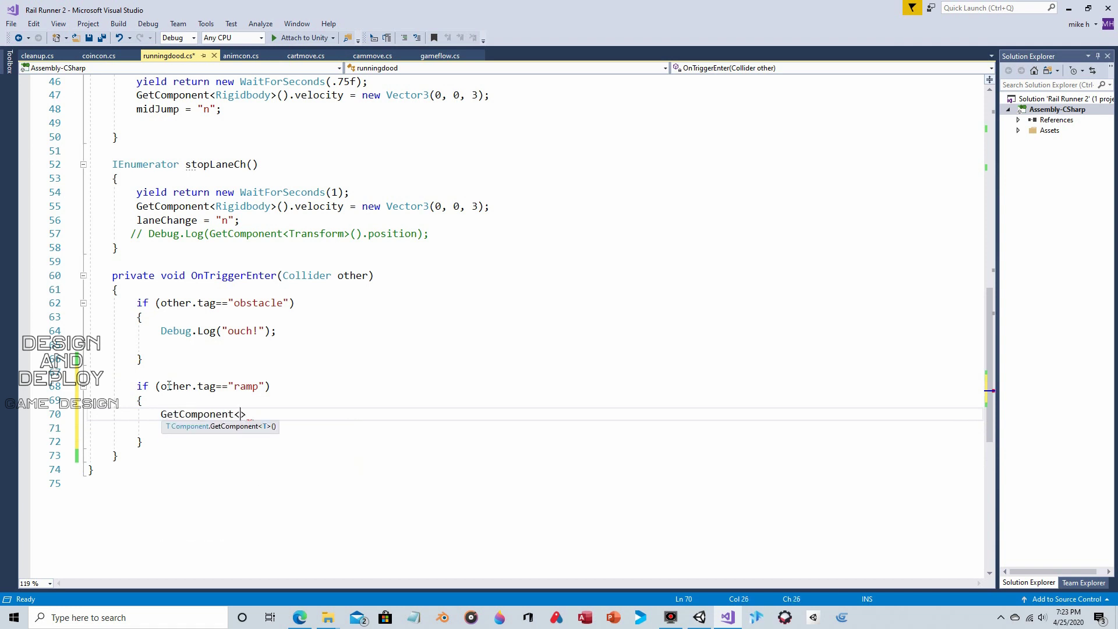
pyautogui.write('dbody>')
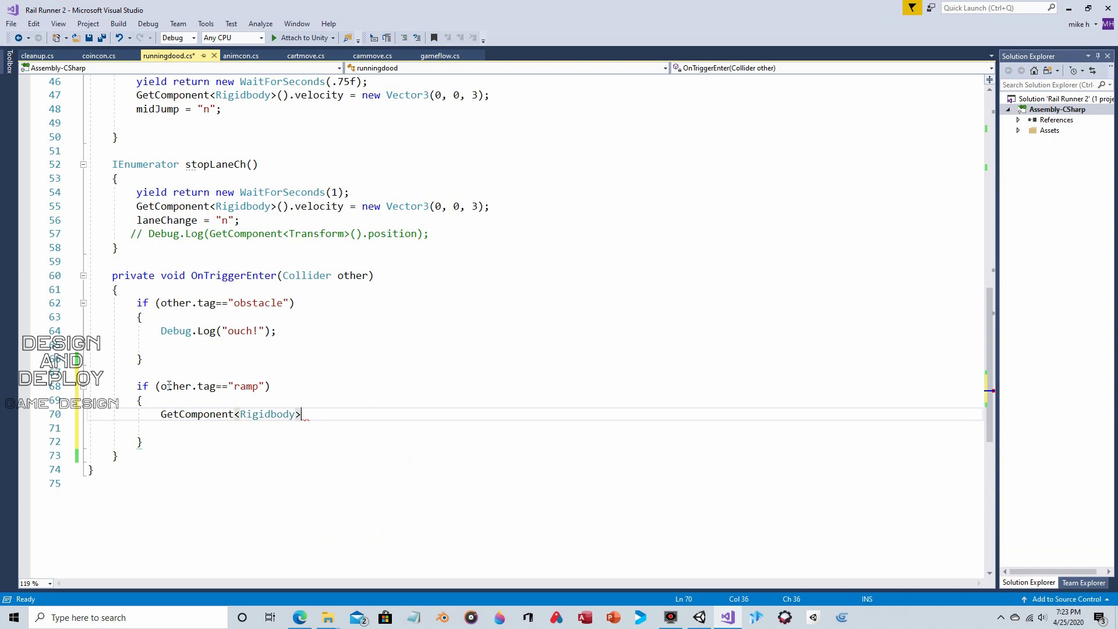
pyautogui.write('().')
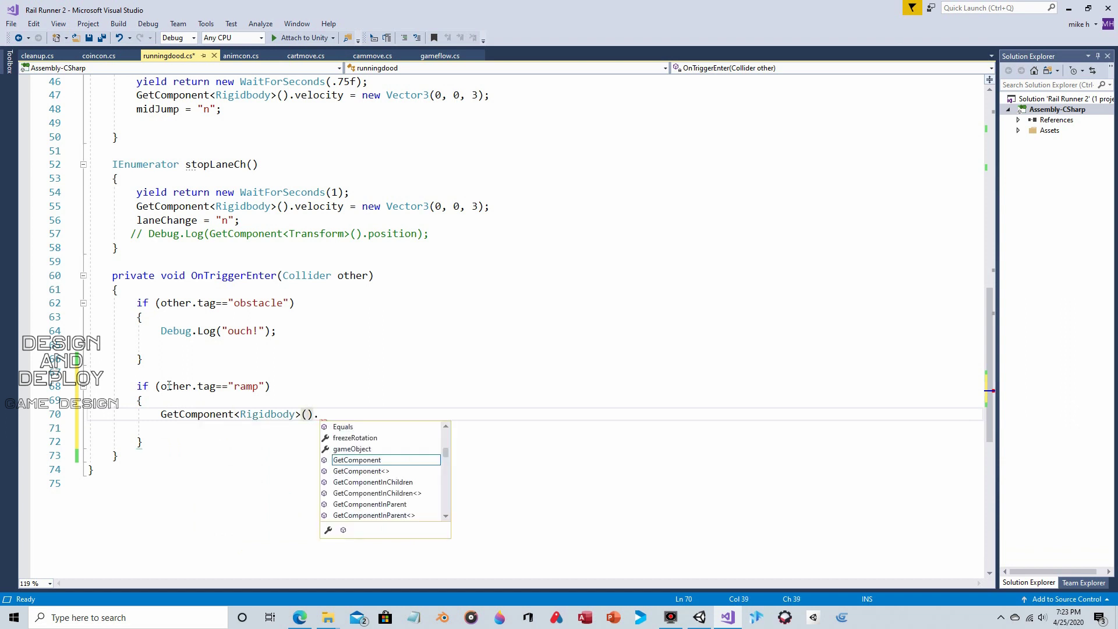
pyautogui.write('velocity = n')
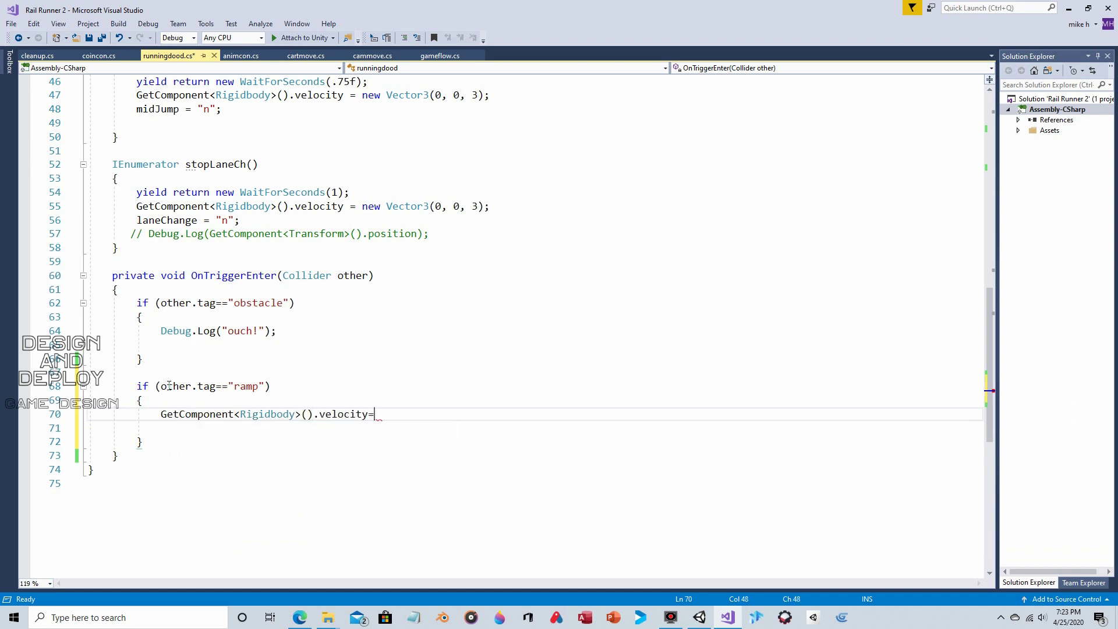
pyautogui.write('ew Vector3')
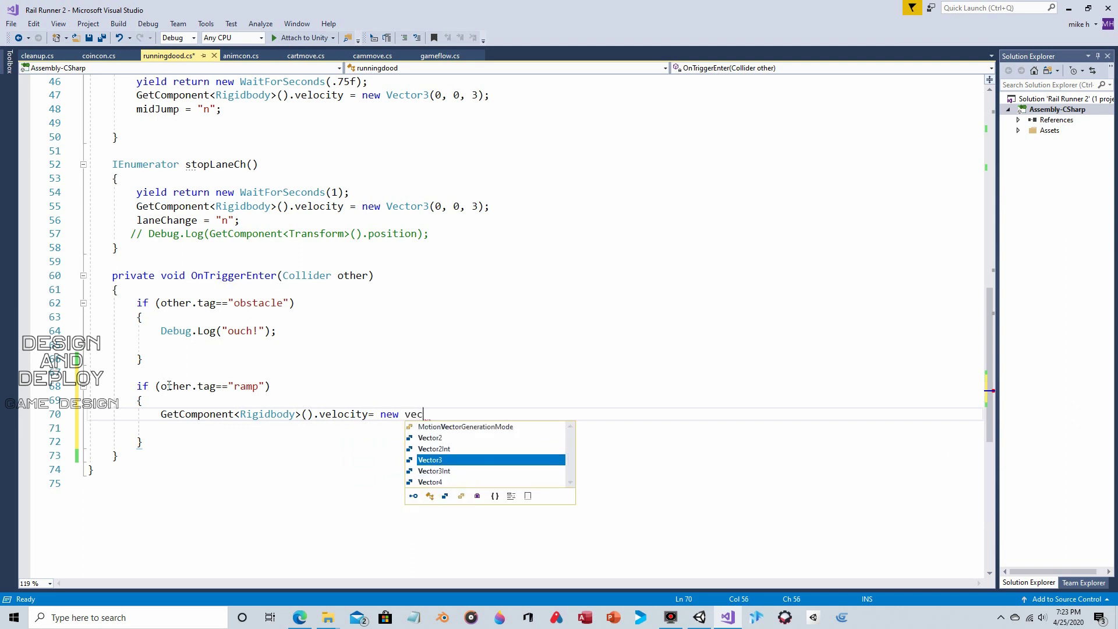
pyautogui.write('(')
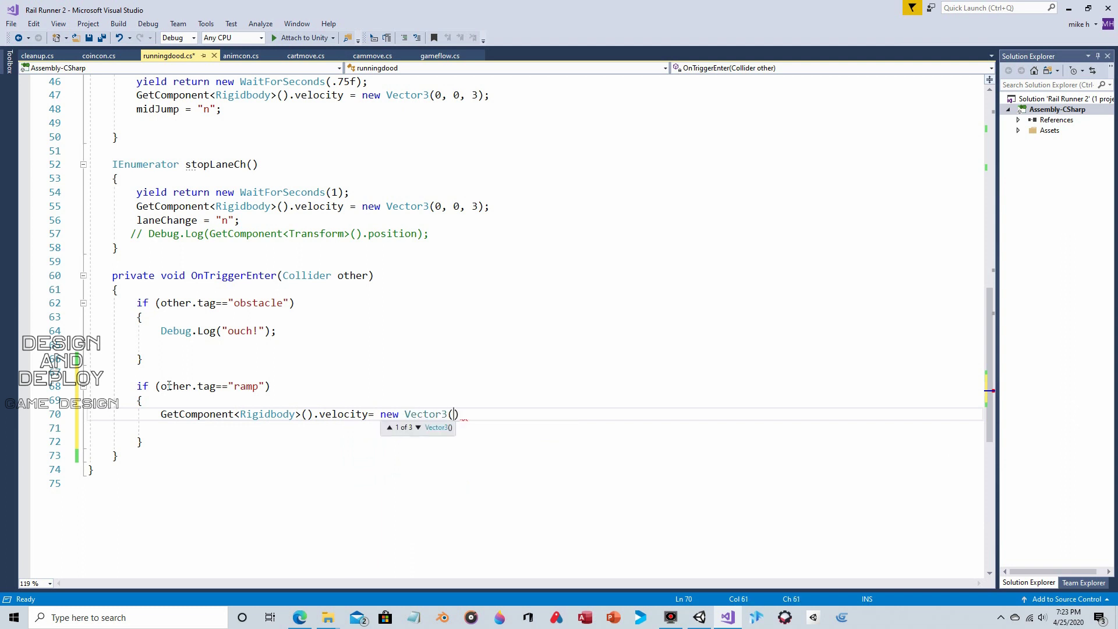
pyautogui.write('0')
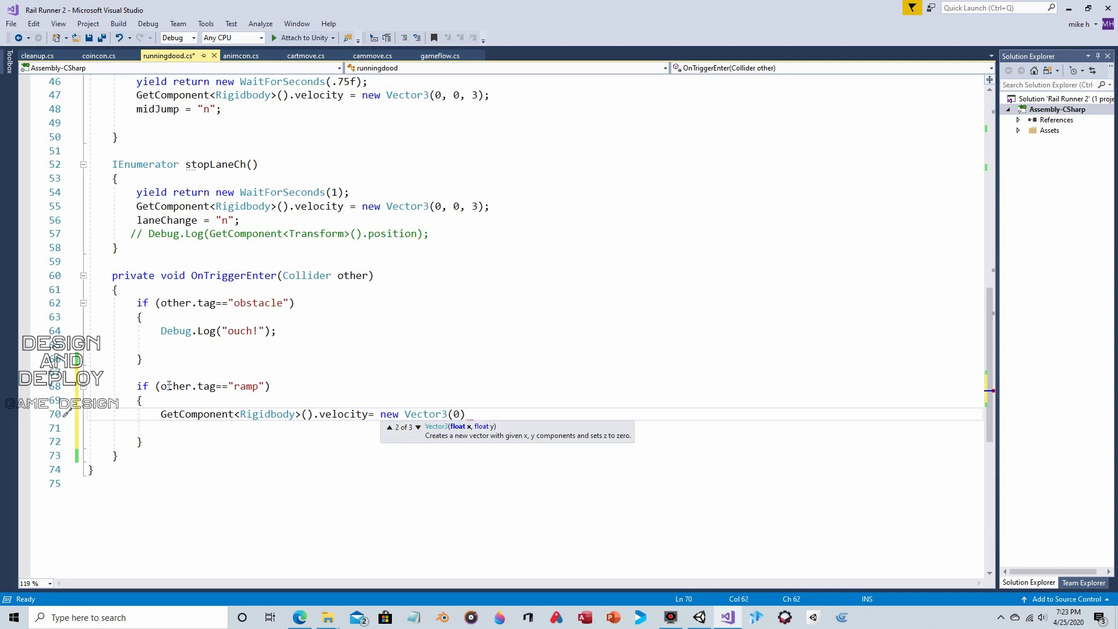
pyautogui.write(', 3, ')
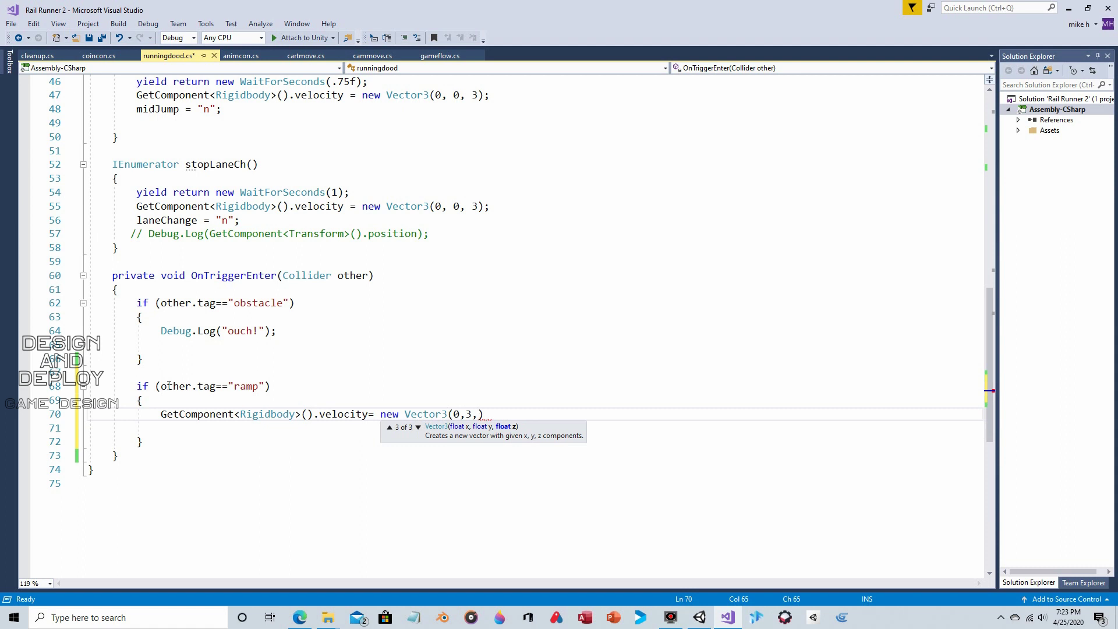
pyautogui.write('3);')
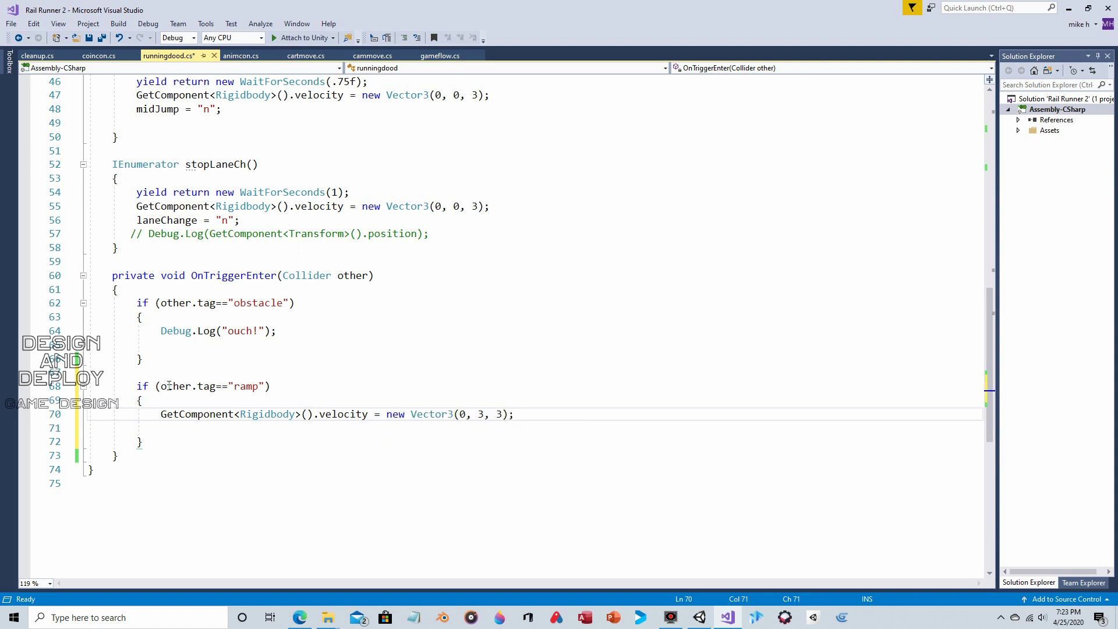
pyautogui.click(92, 38)
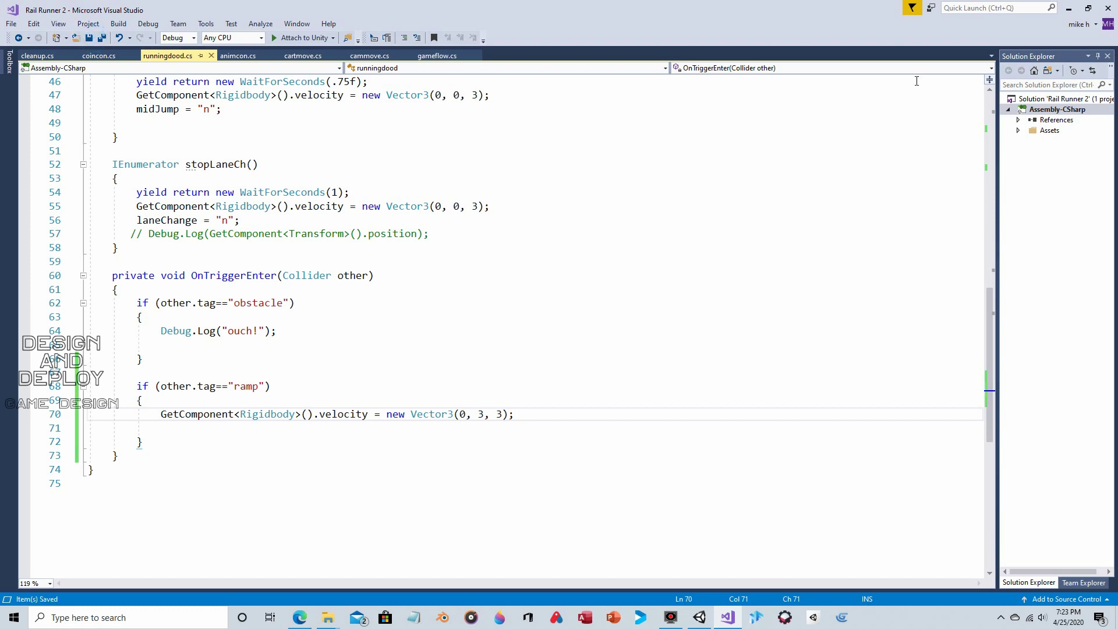
# Playtest the ramp: steer the runner into the left lane and jump over the white block.
pyautogui.click(1069, 8)
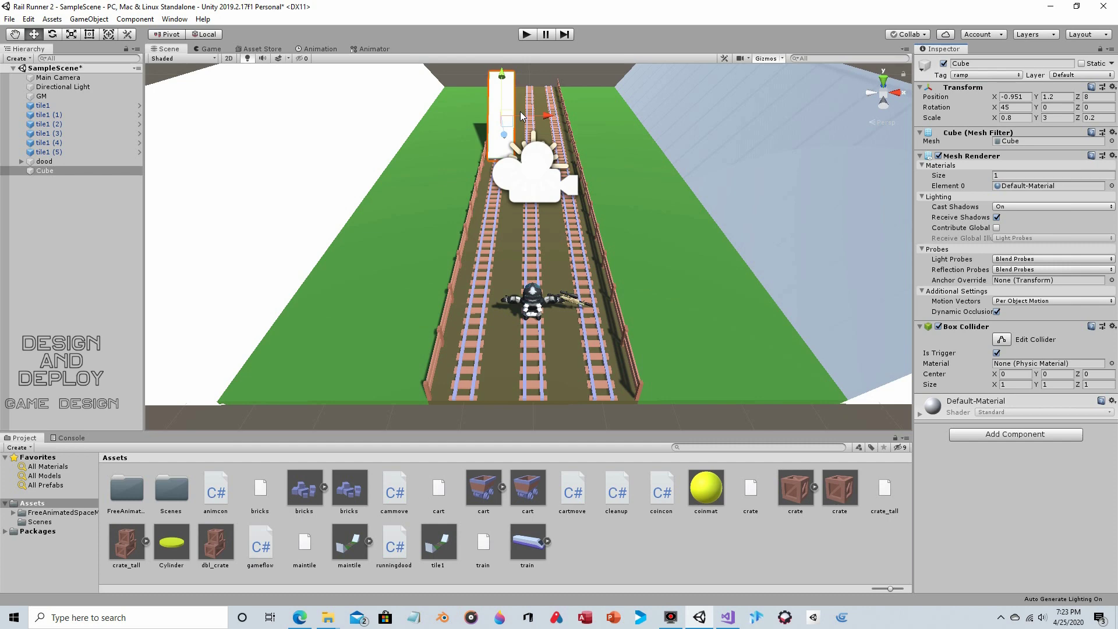
pyautogui.click(526, 35)
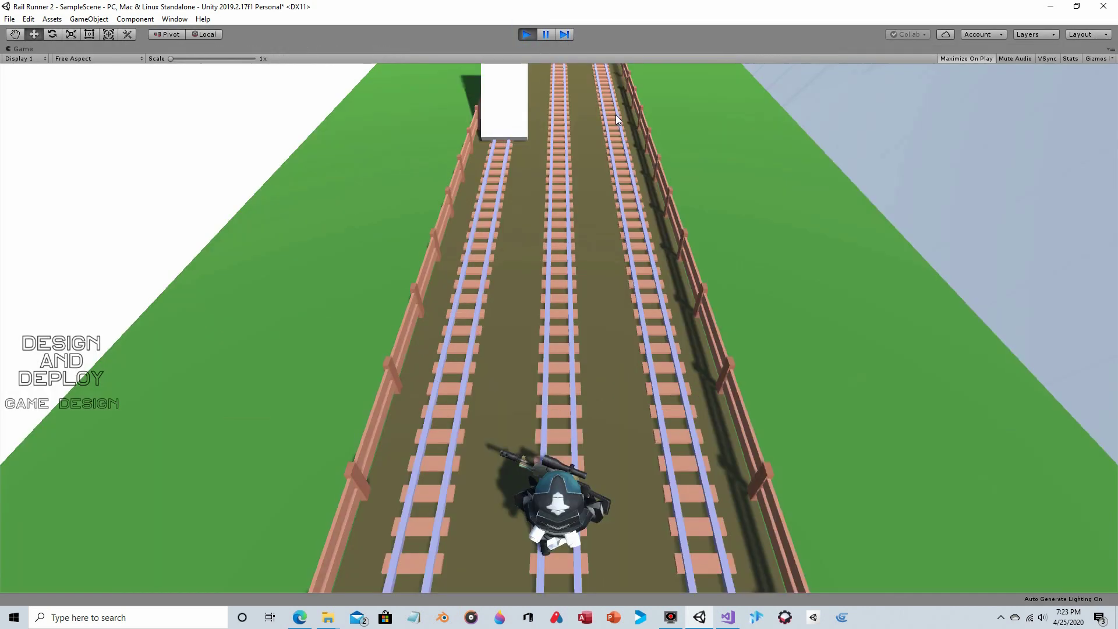
pyautogui.press('Left')
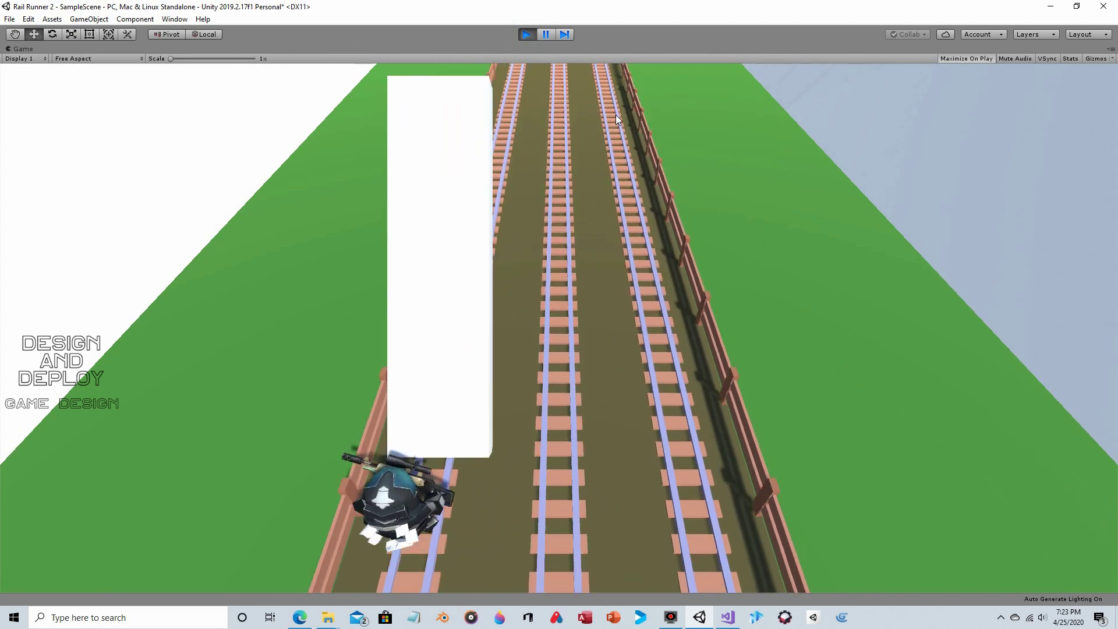
pyautogui.press('Up')
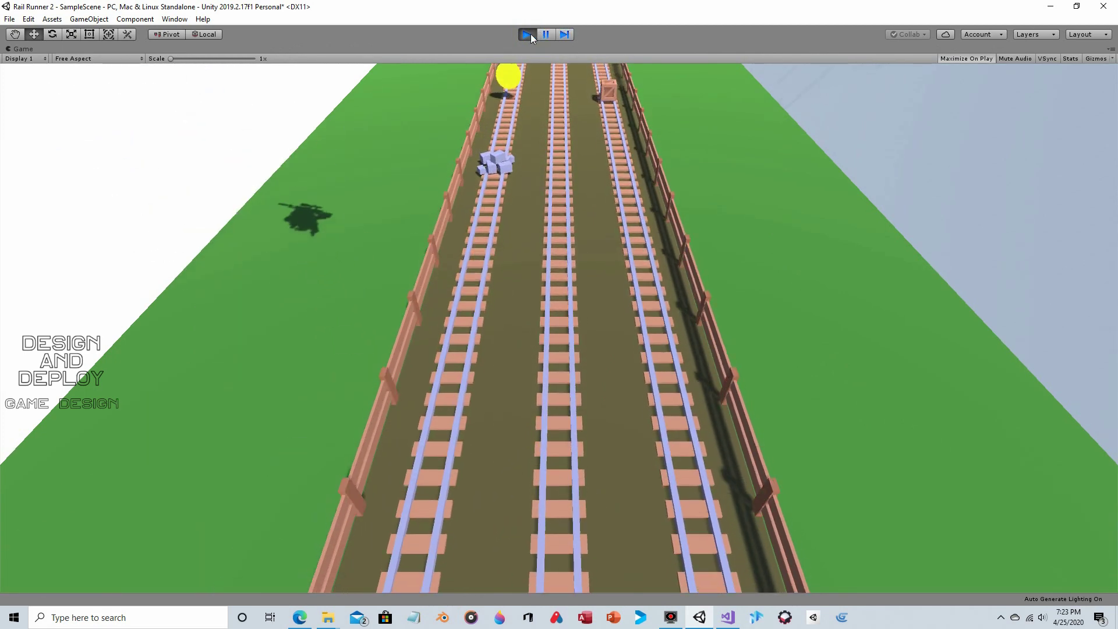
pyautogui.click(527, 34)
# Rerun the left-lane ramp test twice, then orbit the view to look down the tracks.
pyautogui.click(527, 35)
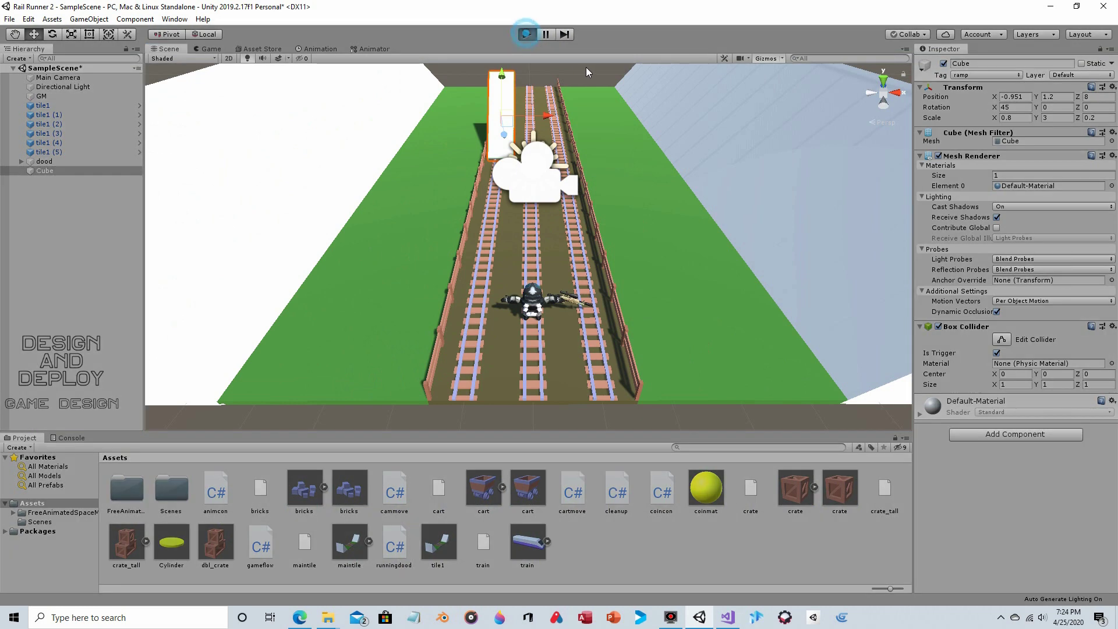
pyautogui.press('Left')
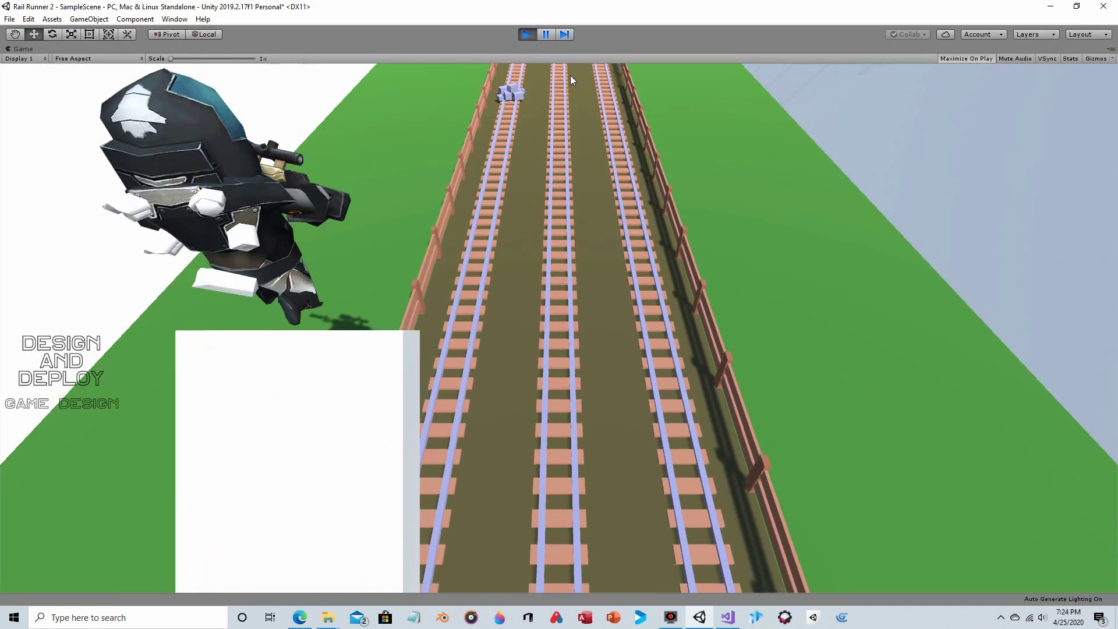
pyautogui.click(527, 34)
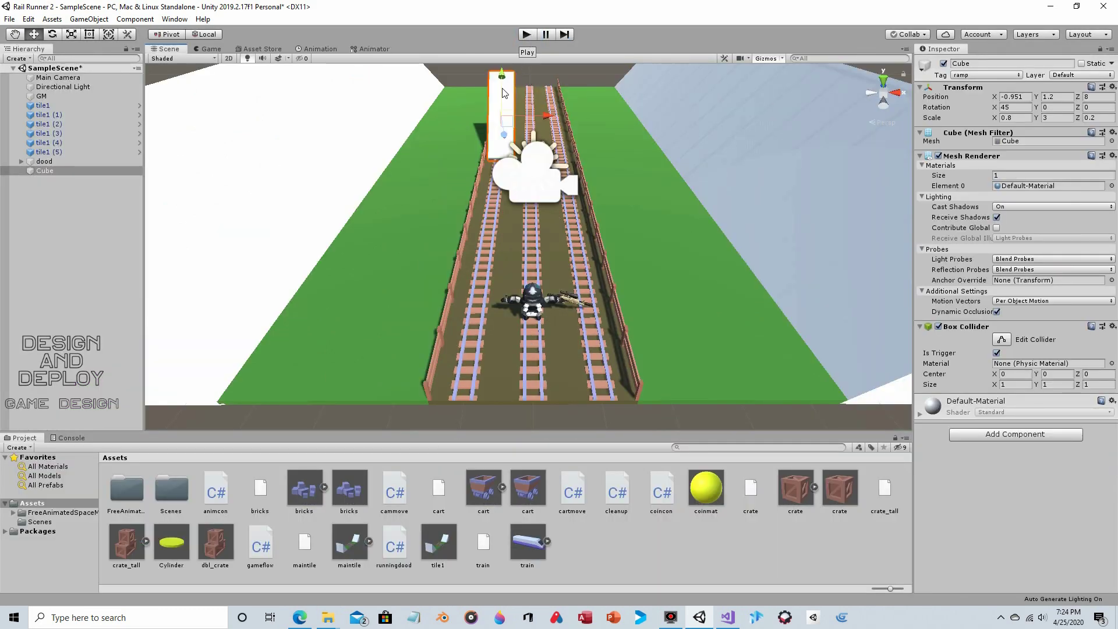
pyautogui.keyDown('alt'); pyautogui.moveTo(505, 93); pyautogui.dragTo(513, 233); pyautogui.keyUp('alt')
pyautogui.click(531, 35)
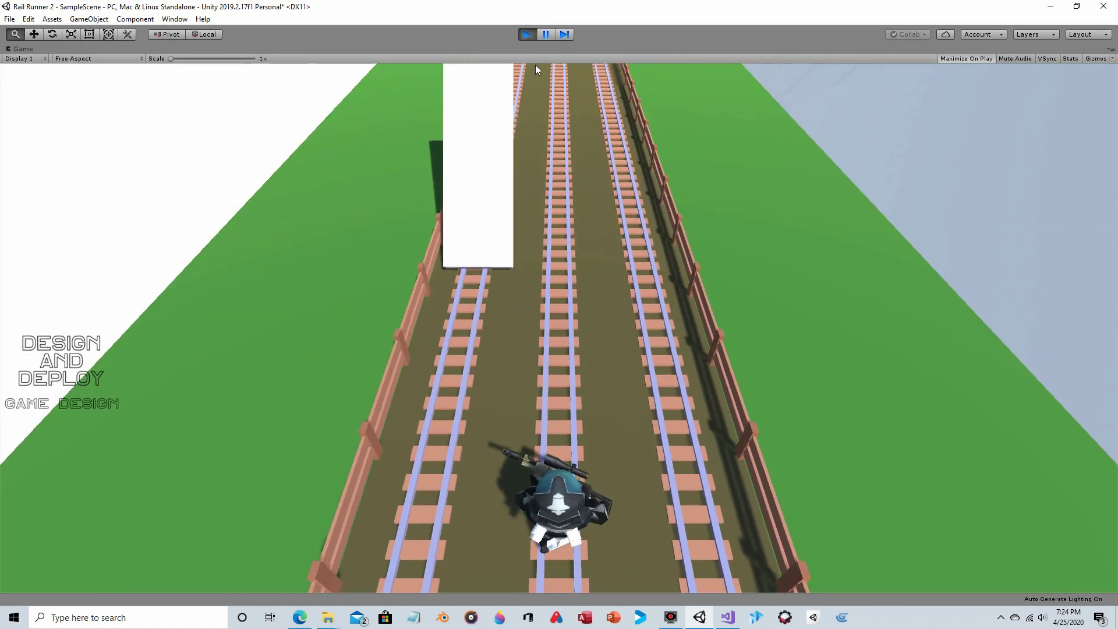
pyautogui.click(525, 36)
pyautogui.keyDown('alt'); pyautogui.moveTo(472, 79); pyautogui.dragTo(253, 92); pyautogui.keyUp('alt')
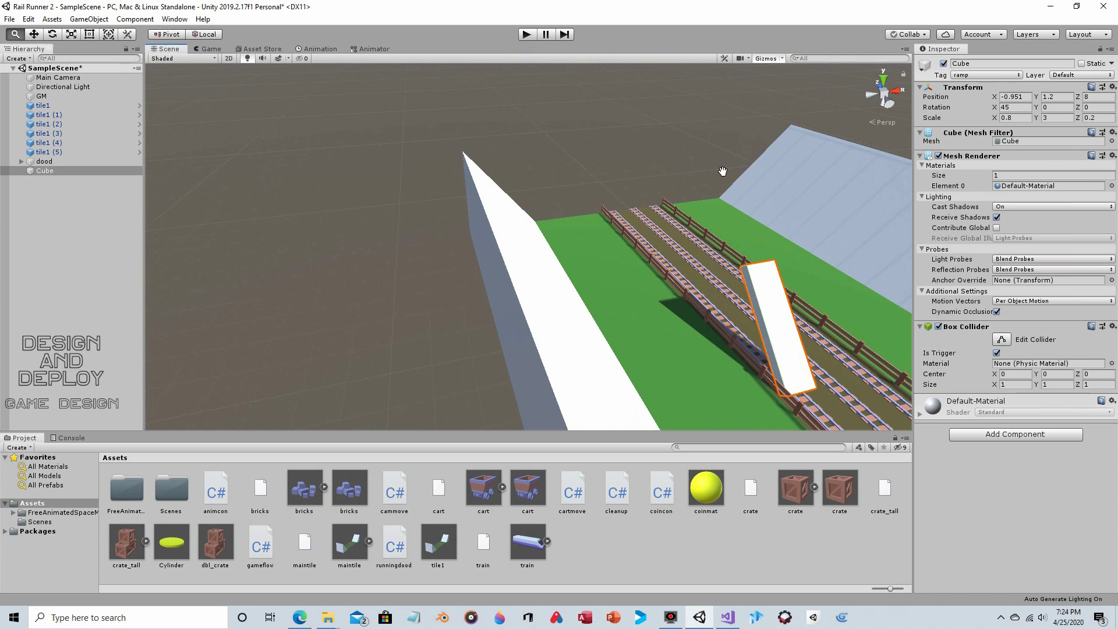
pyautogui.keyDown('alt'); pyautogui.moveTo(723, 172); pyautogui.dragTo(602, 165); pyautogui.keyUp('alt')
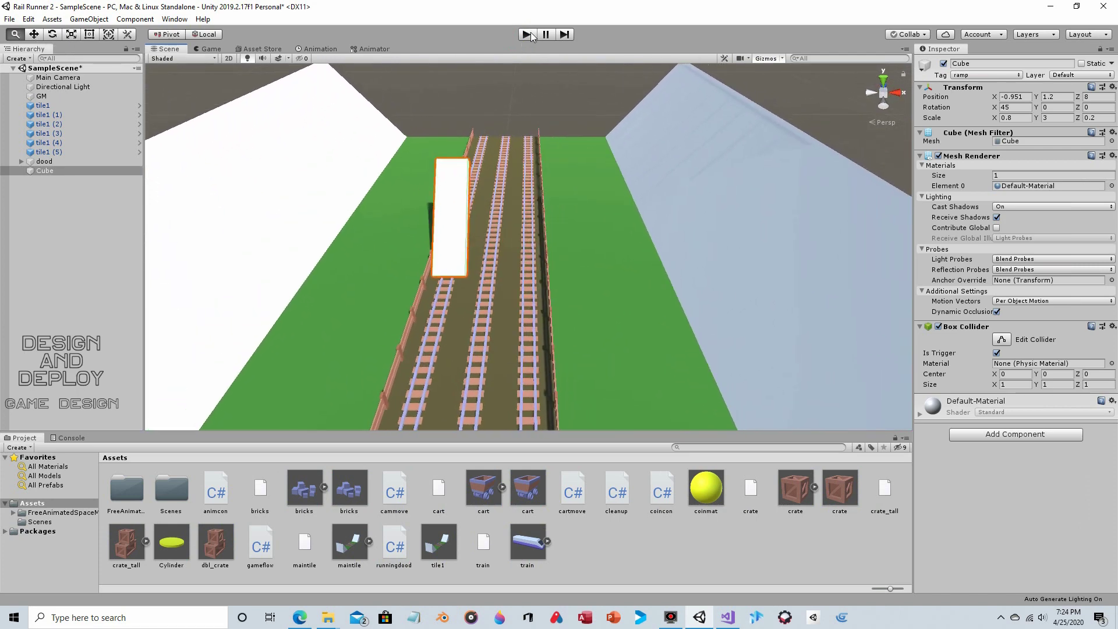
# Start the game and dock an extra Scene window, aimed at the ramp, beside the Game view.
pyautogui.click(525, 35)
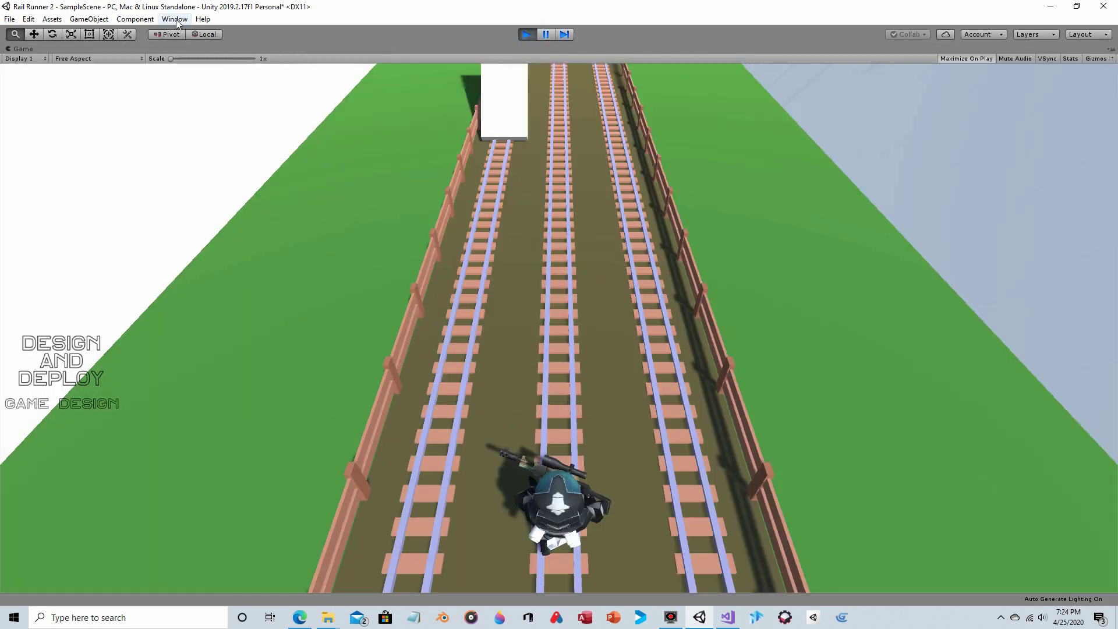
pyautogui.click(176, 20)
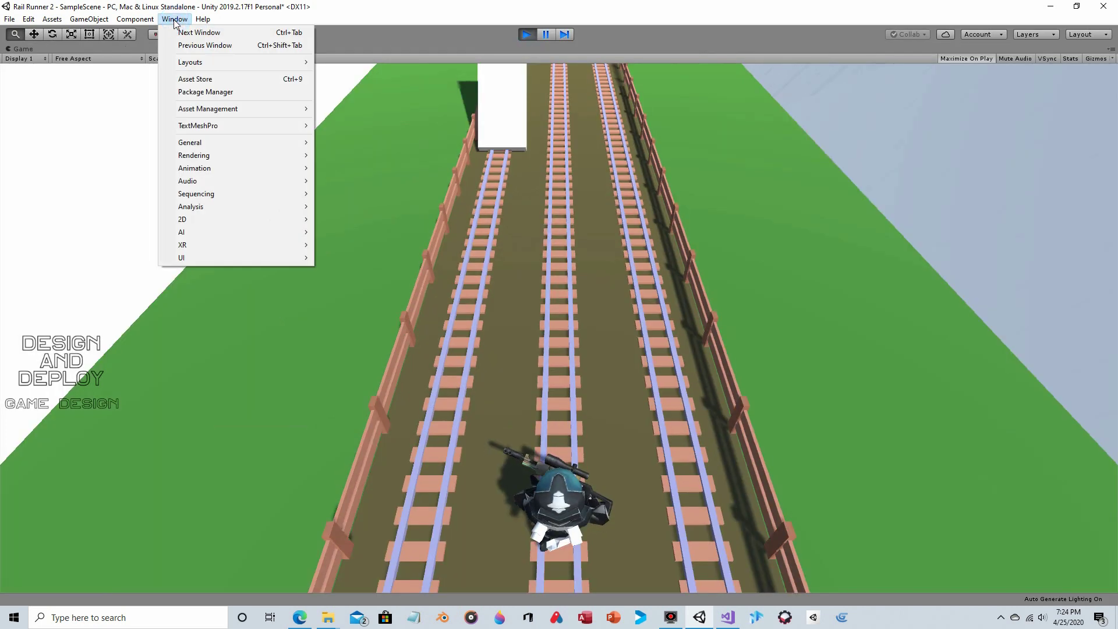
pyautogui.moveTo(228, 142)
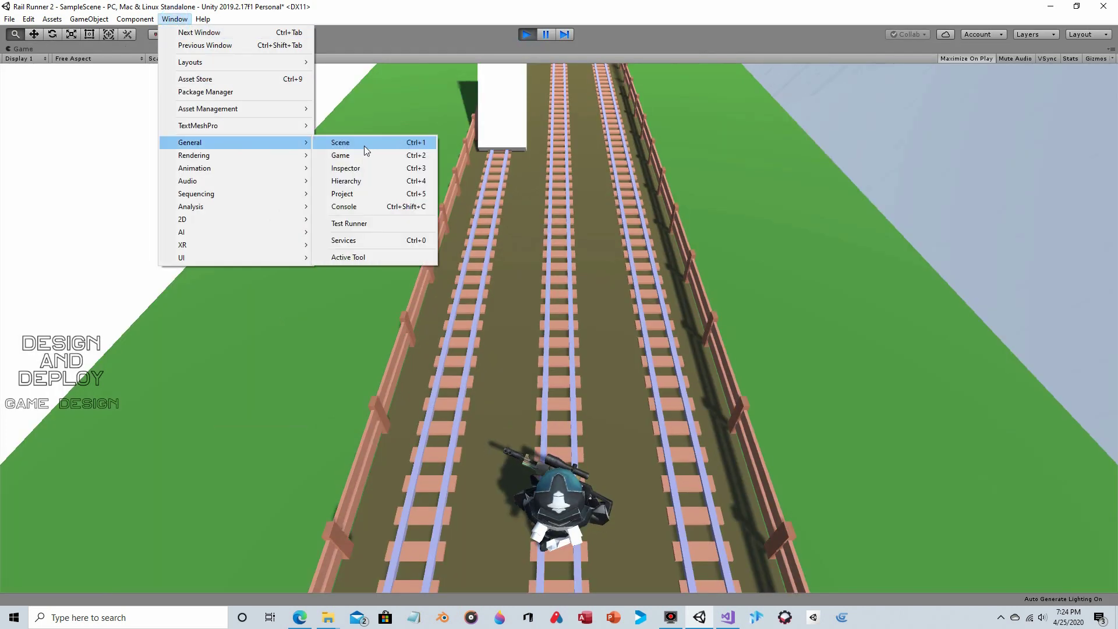
pyautogui.click(365, 147)
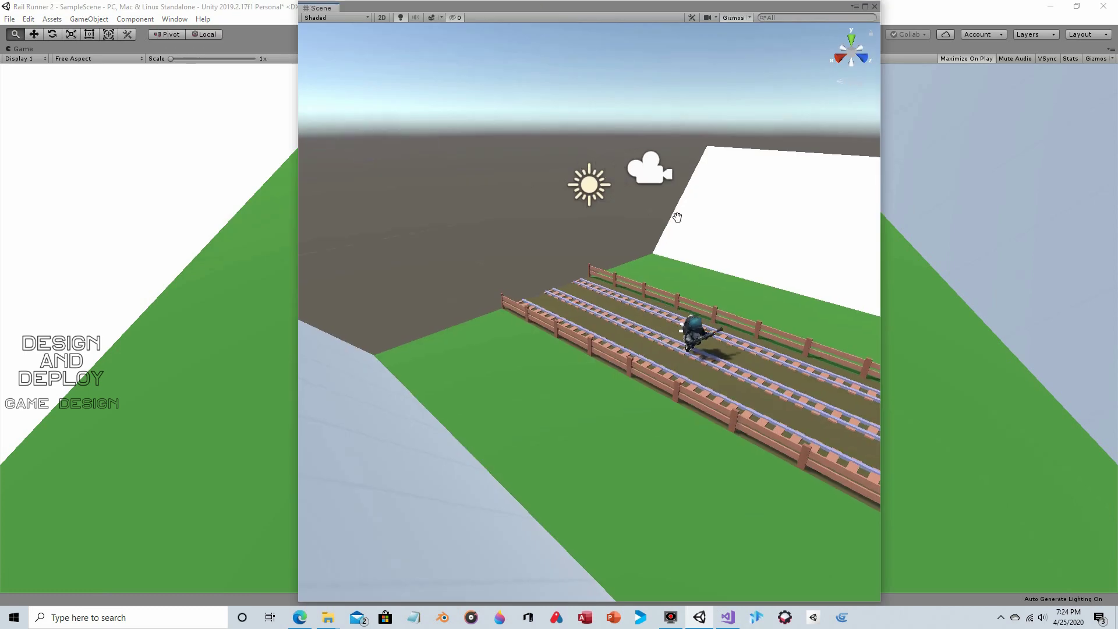
pyautogui.keyDown('alt'); pyautogui.moveTo(674, 217); pyautogui.dragTo(803, 219); pyautogui.keyUp('alt')
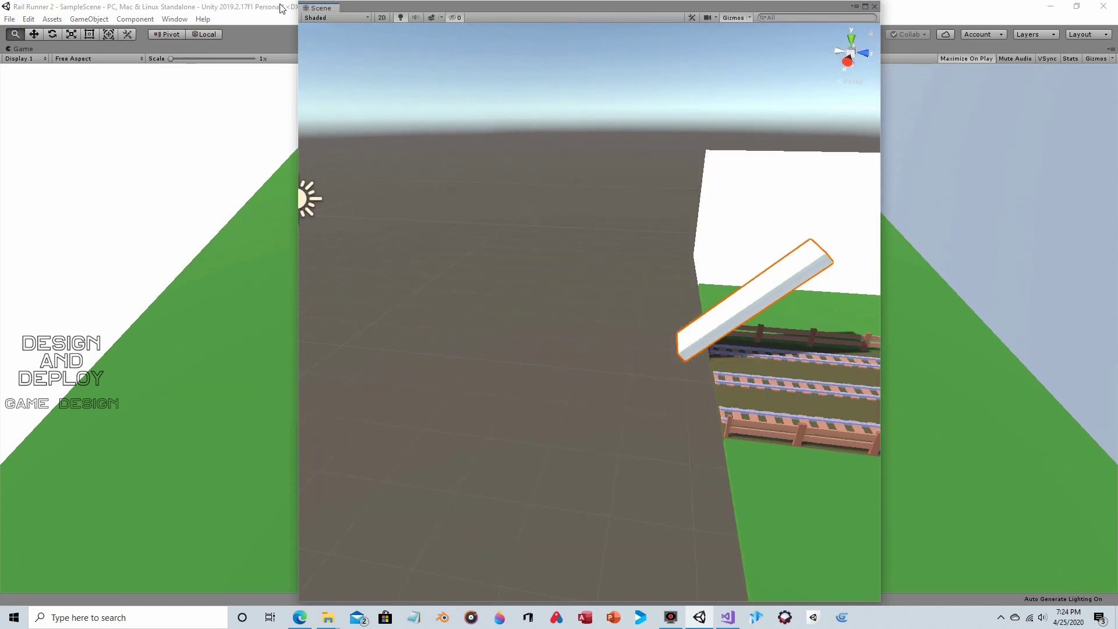
pyautogui.moveTo(326, 7); pyautogui.dragTo(688, 20)
# Restart the game with the extra Scene window open and reposition that window.
pyautogui.click(526, 34)
pyautogui.click(756, 8)
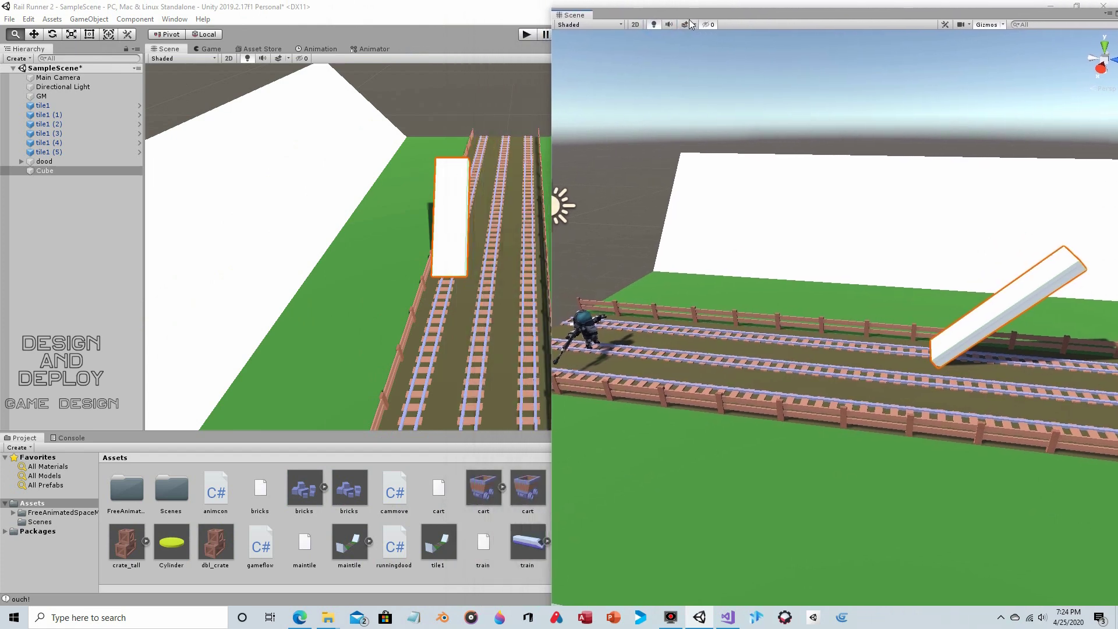
pyautogui.click(527, 35)
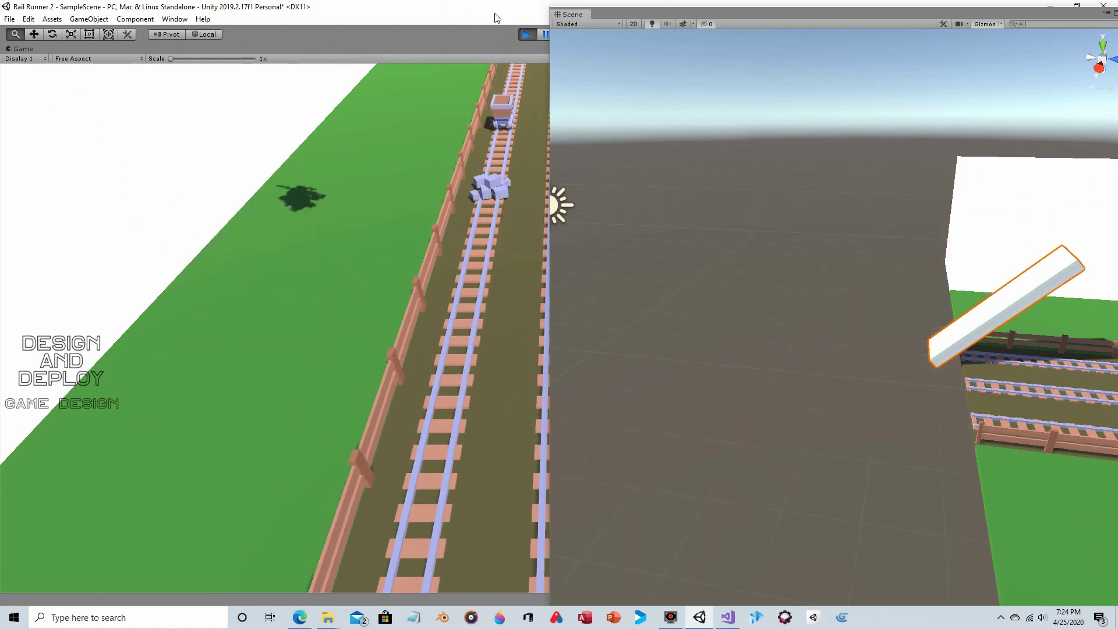
pyautogui.moveTo(569, 17)
pyautogui.mouseDown()
pyautogui.moveTo(469, 22)
pyautogui.moveTo(565, 27)
pyautogui.mouseUp()
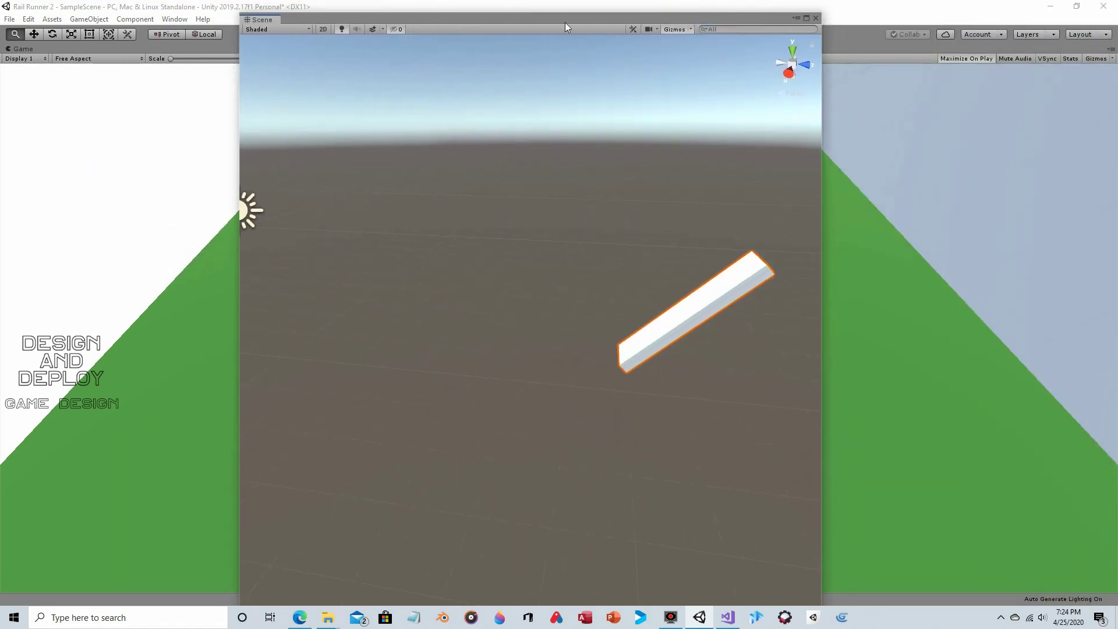
# Close the extra Scene window, end Play mode, circle the tracks, and return to runningdood.cs in Visual Studio.
pyautogui.click(816, 18)
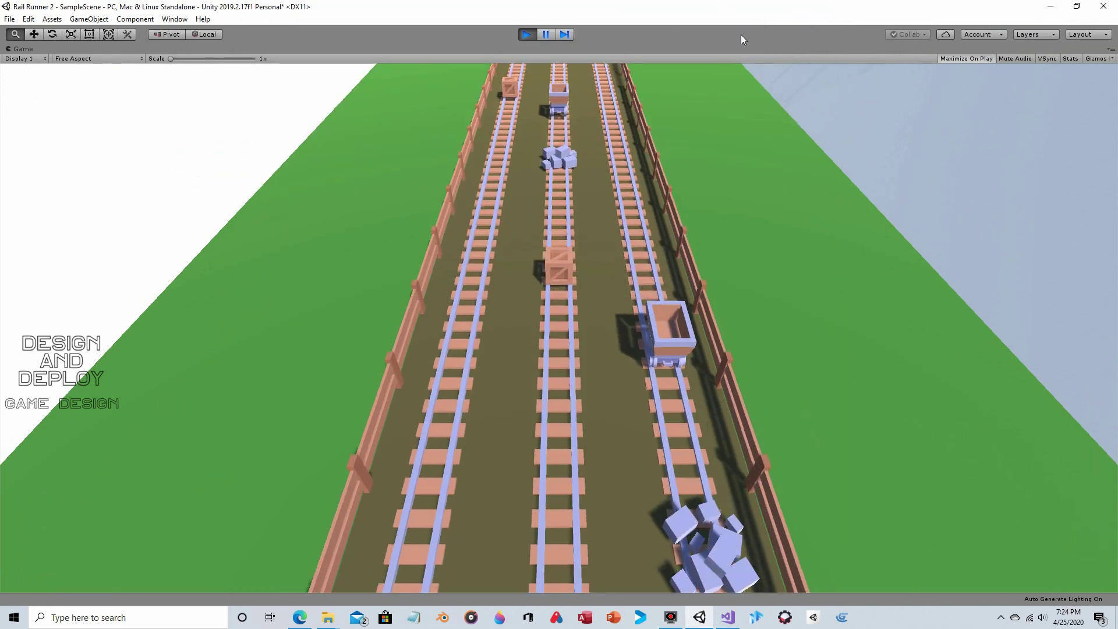
pyautogui.click(528, 35)
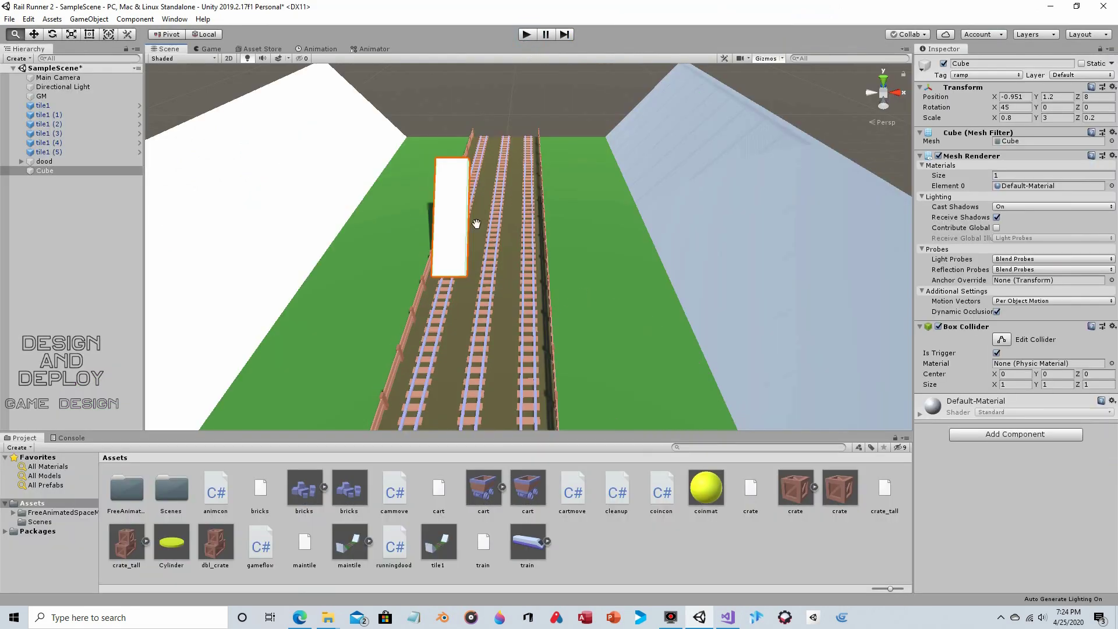
pyautogui.keyDown('alt'); pyautogui.moveTo(524, 263); pyautogui.dragTo(554, 267); pyautogui.keyUp('alt')
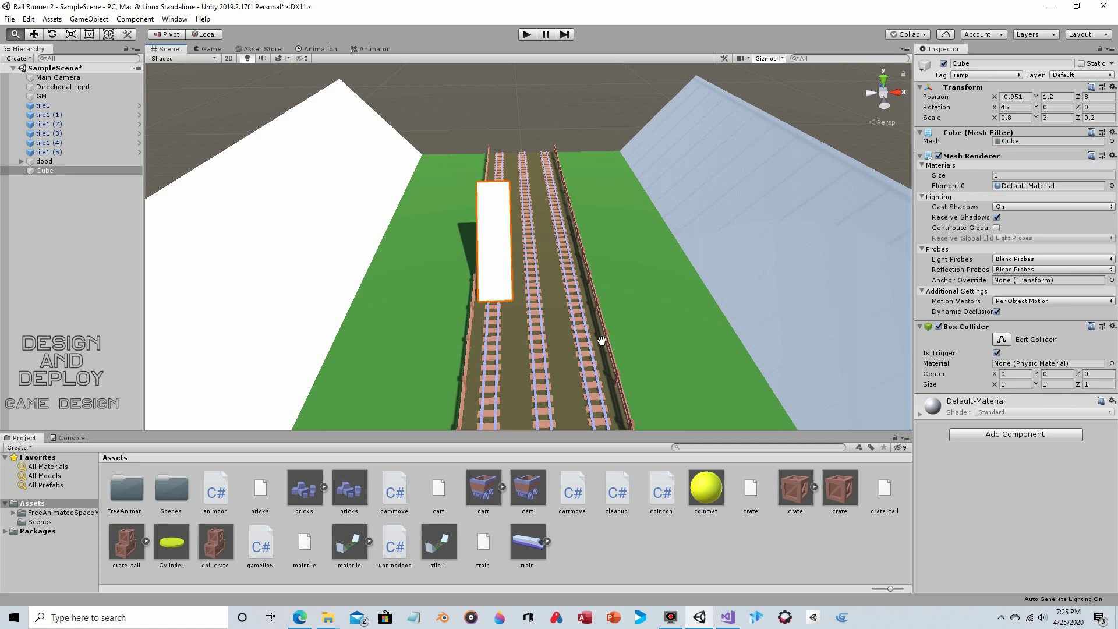
pyautogui.click(728, 617)
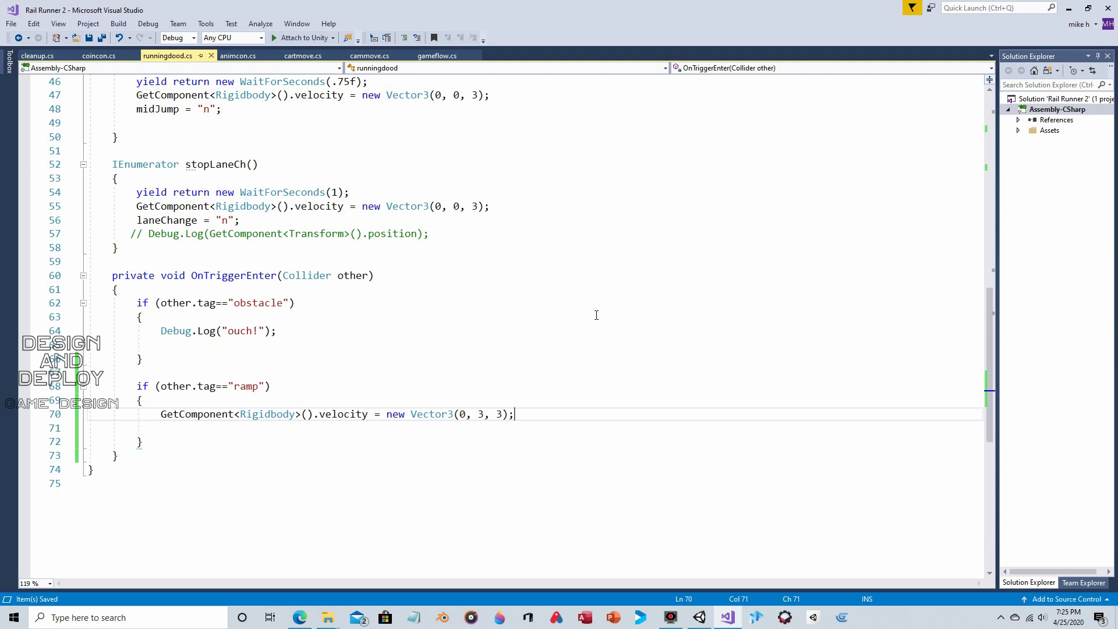
# Add an OnTriggerExit method stub below OnTriggerEnter in runningdood.cs using IntelliSense.
pyautogui.click(489, 415)
pyautogui.click(525, 414)
pyautogui.click(126, 456)
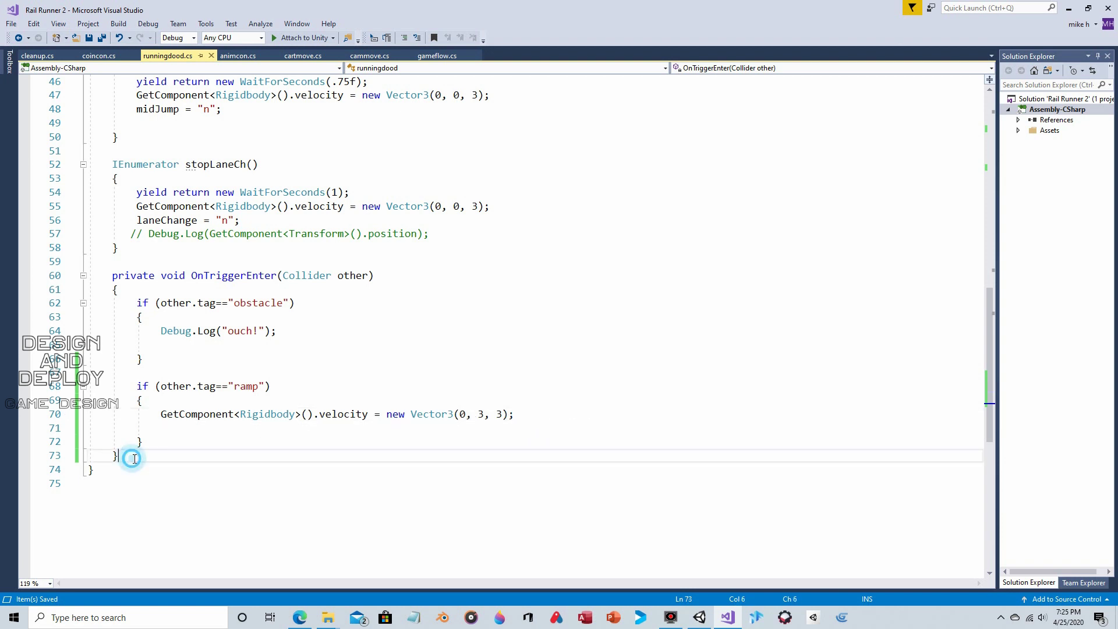
pyautogui.press('Return')
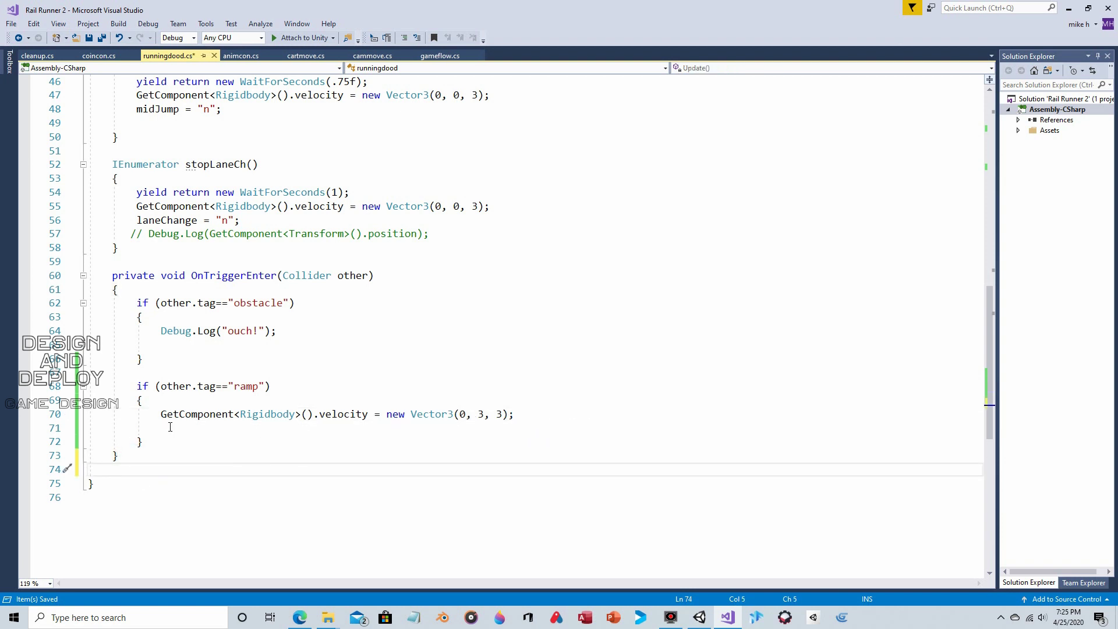
pyautogui.write('ontrei')
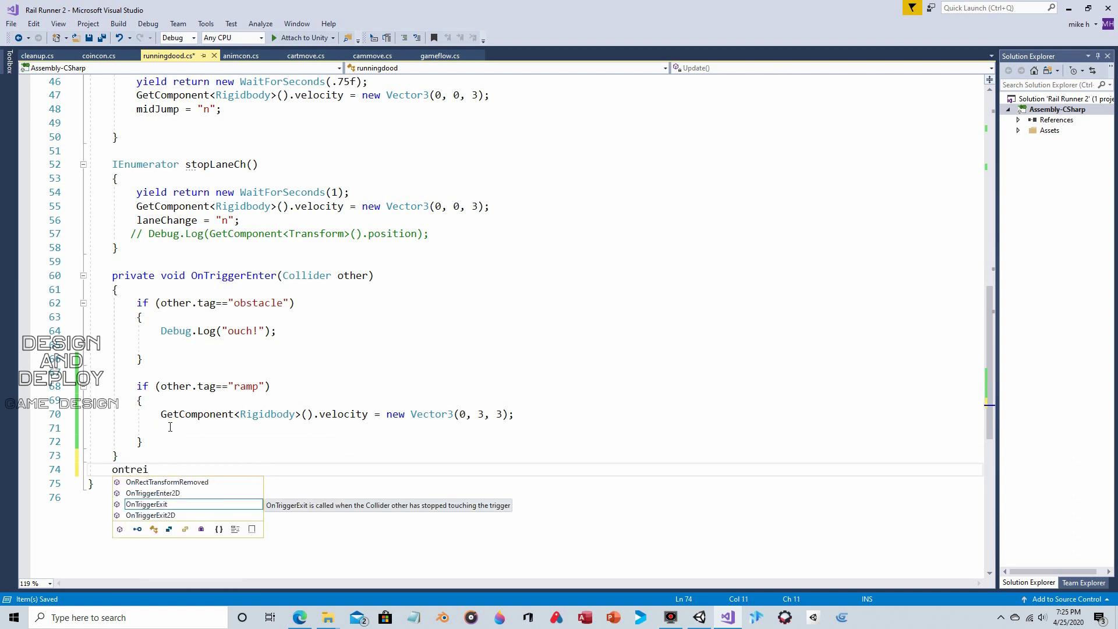
pyautogui.press('BackSpace')
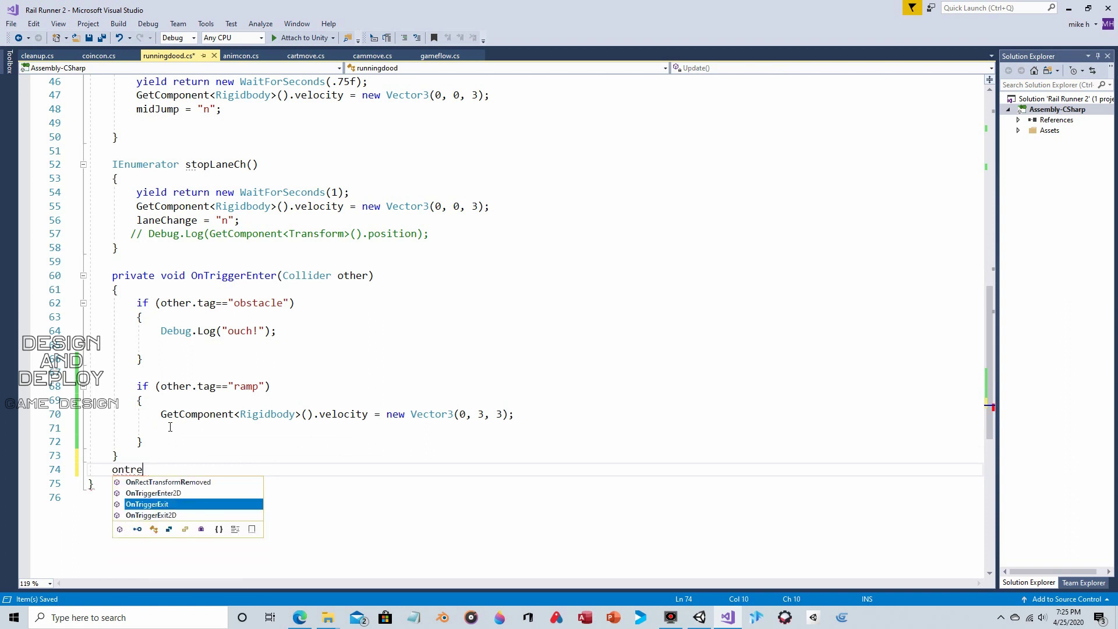
pyautogui.press('Tab')
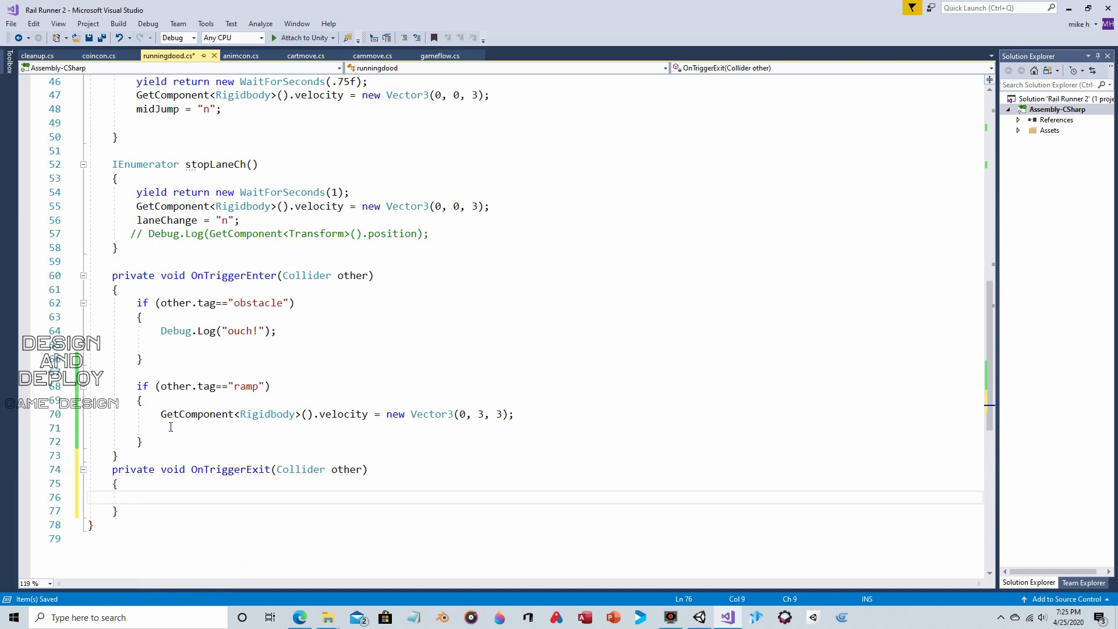
# Copy the ramp if-block into OnTriggerExit, change its velocity to (0, 0, 3), and save.
pyautogui.moveTo(138, 386); pyautogui.dragTo(167, 444)
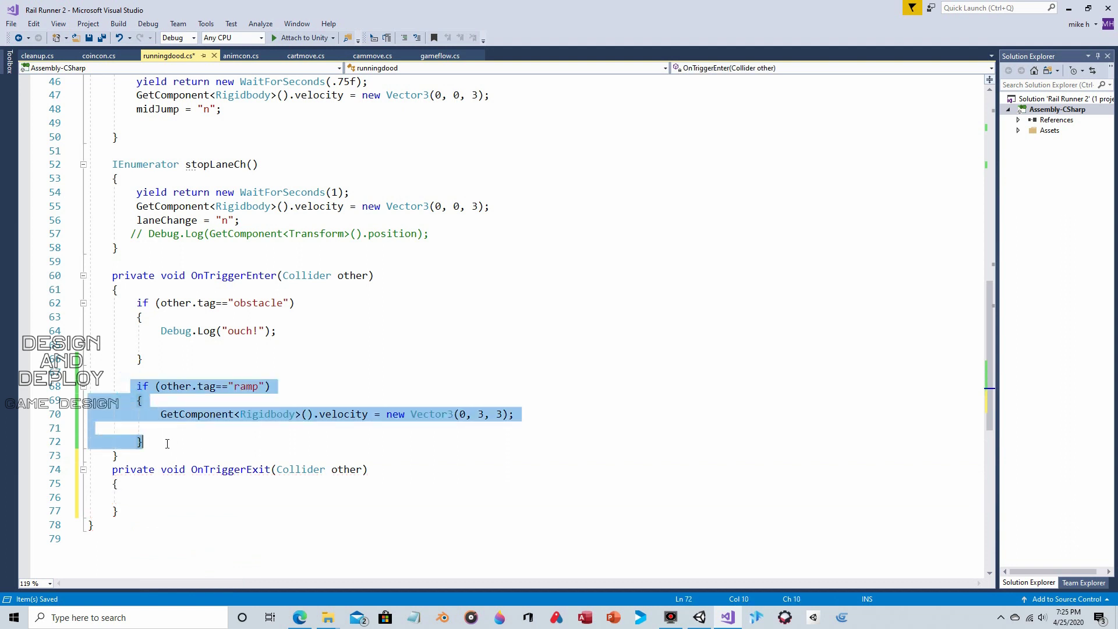
pyautogui.hotkey('ctrl', 'c')
pyautogui.click(140, 497)
pyautogui.hotkey('ctrl', 'v')
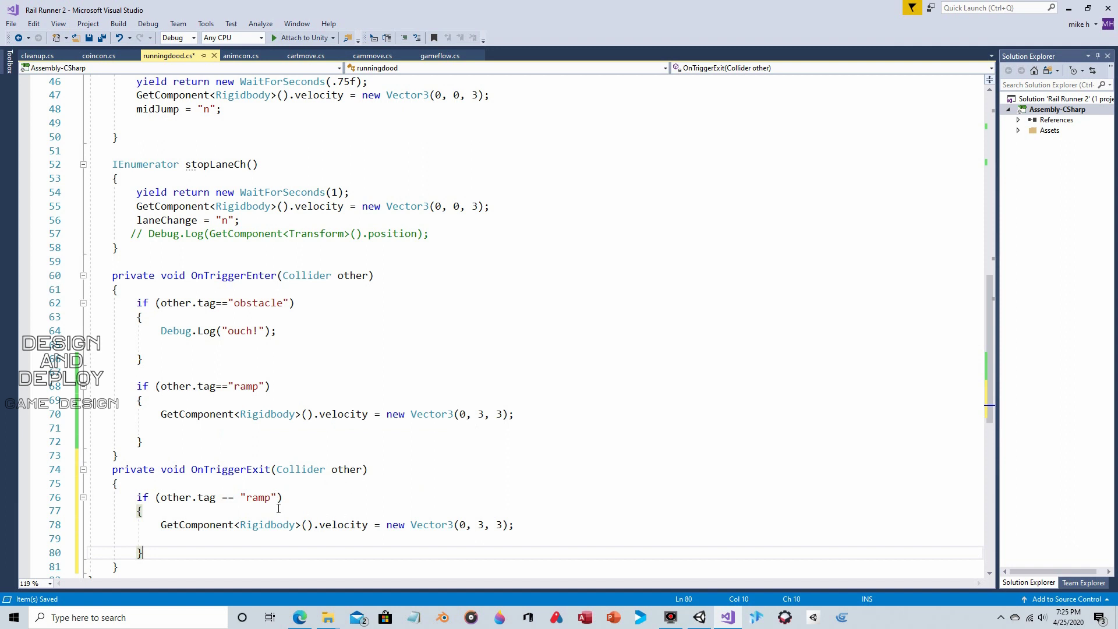
pyautogui.doubleClick(480, 525)
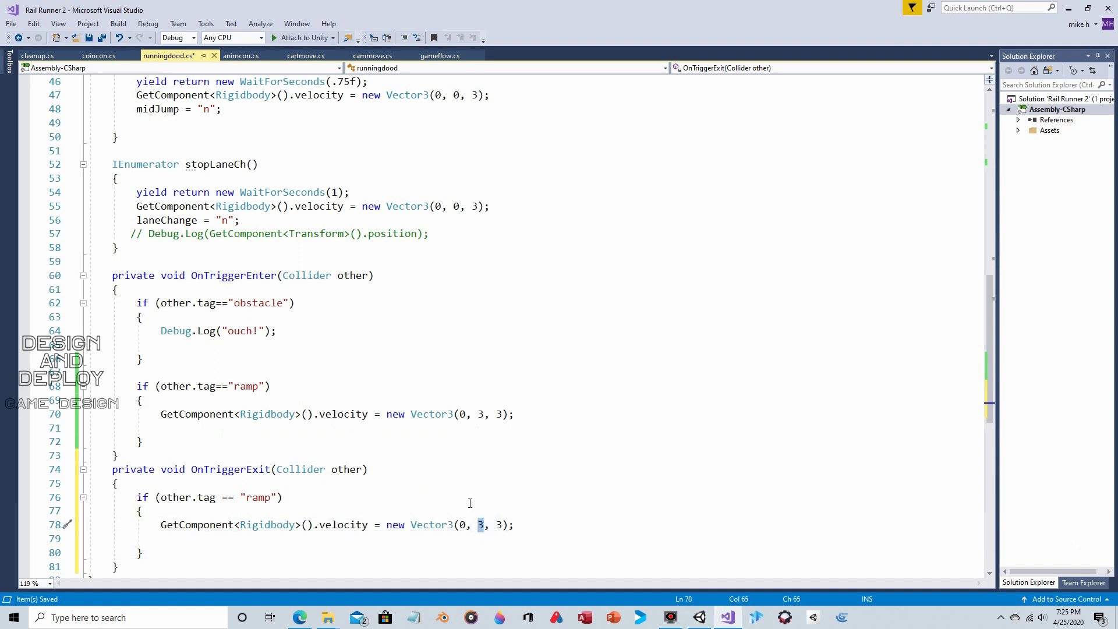
pyautogui.write('0')
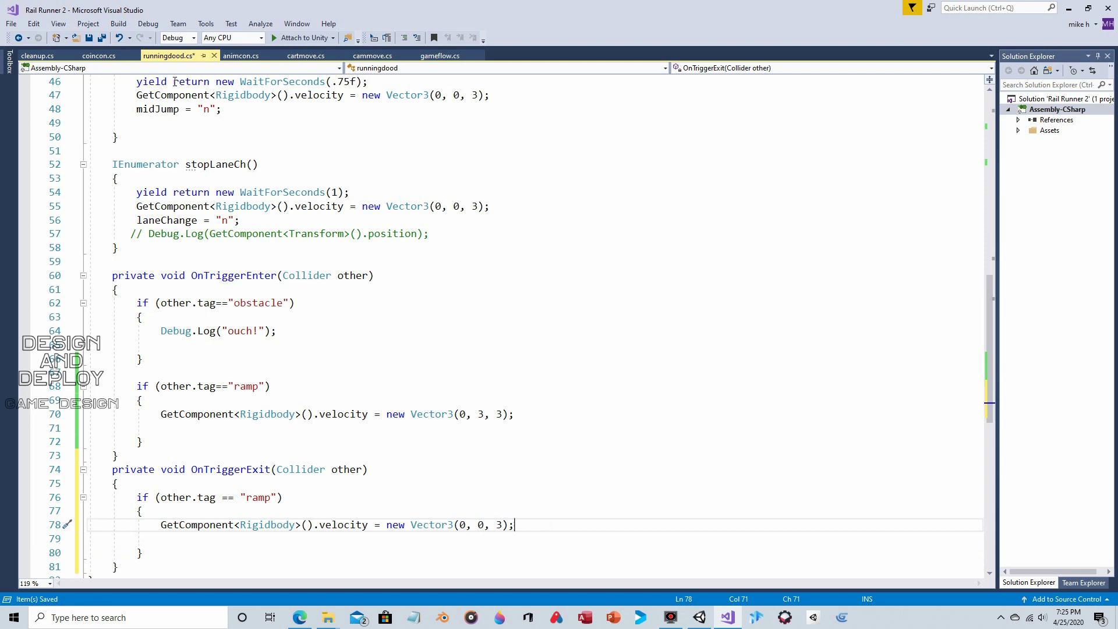
pyautogui.click(89, 37)
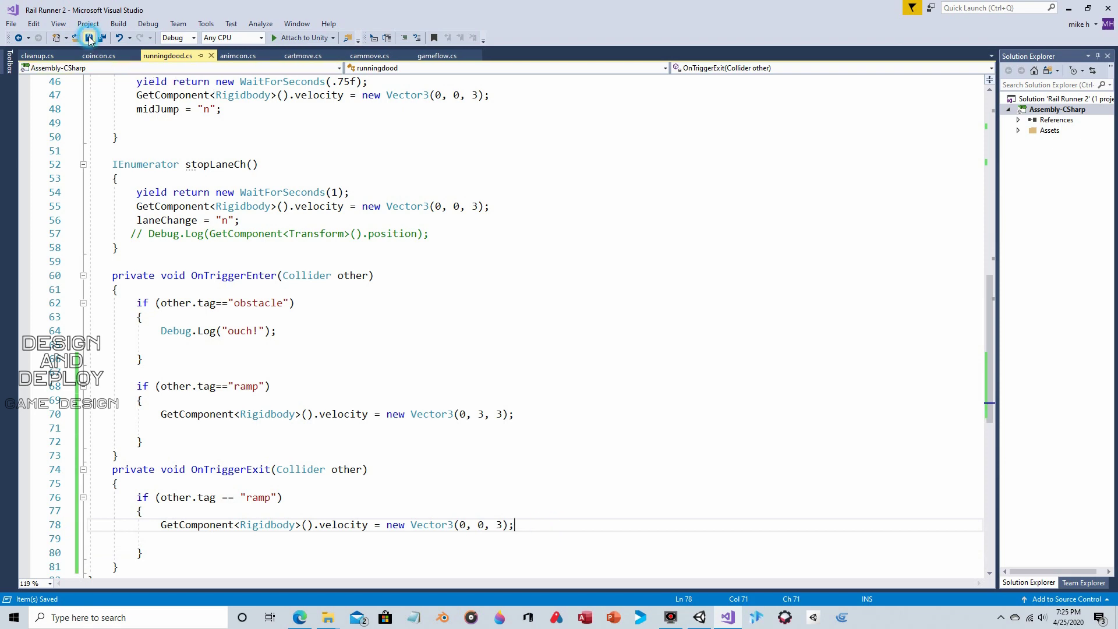
pyautogui.click(1068, 8)
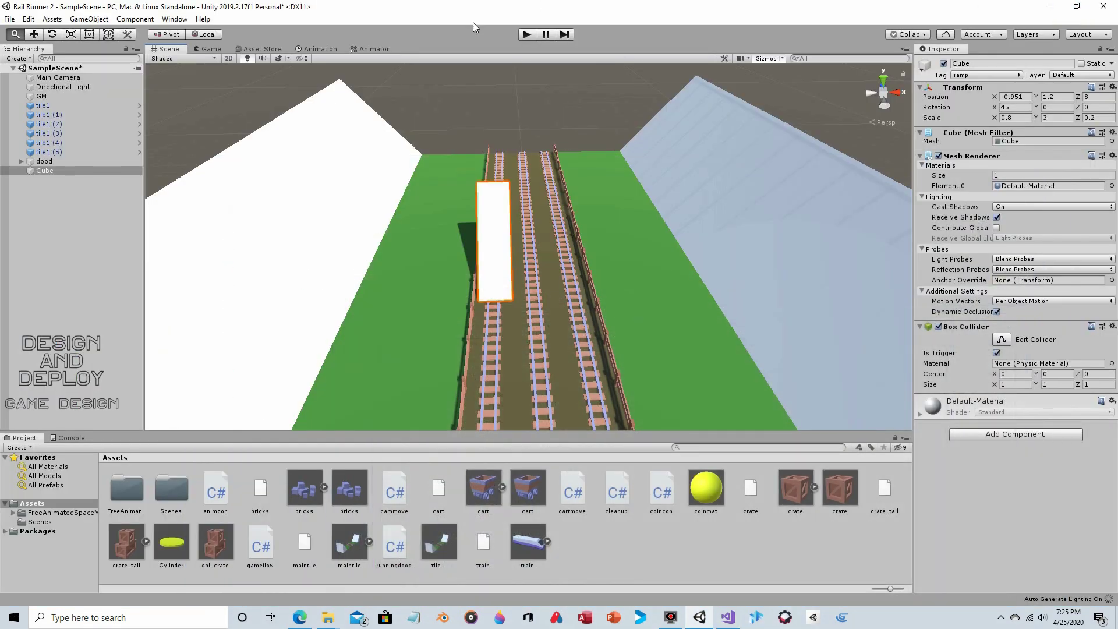
pyautogui.click(528, 35)
pyautogui.press('Left')
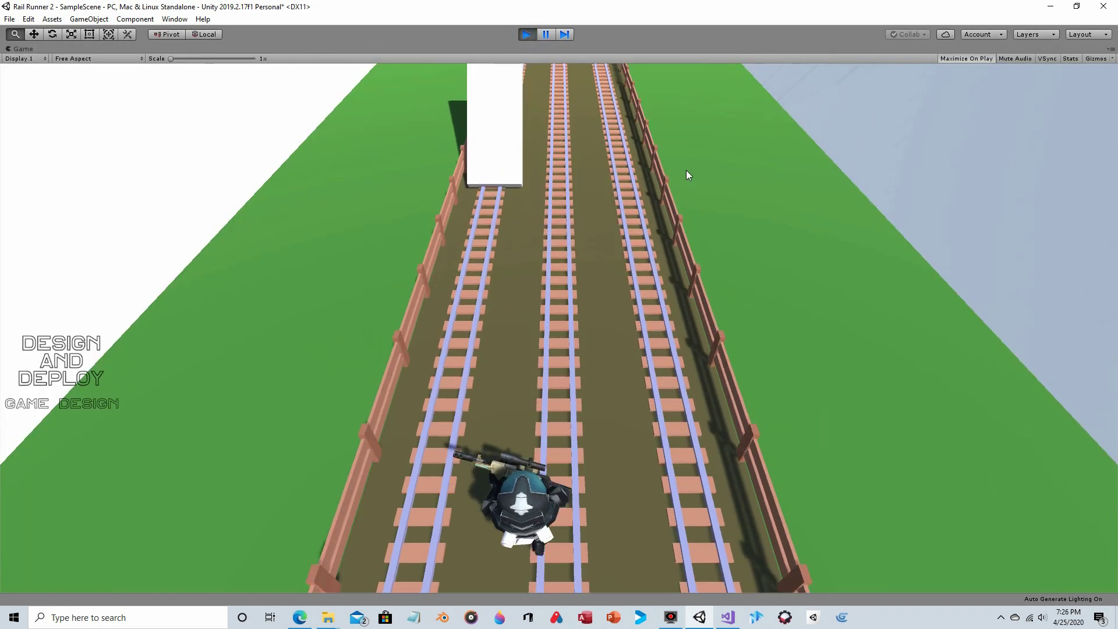
pyautogui.press('Up')
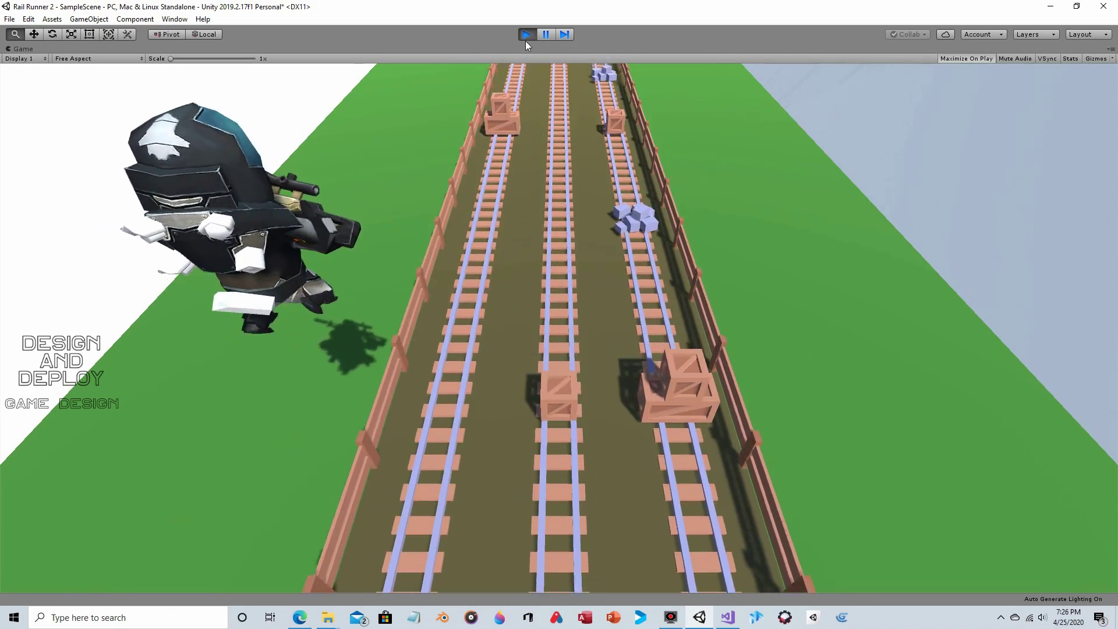
pyautogui.click(526, 36)
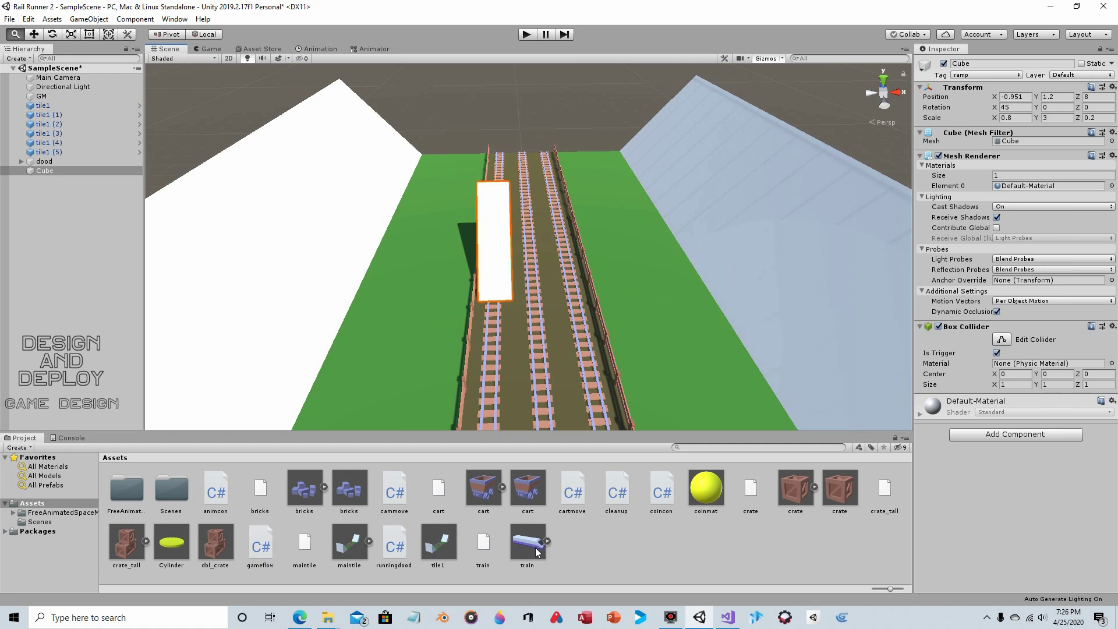
# Add the train prefab to the scene, frame it, and slide it back up the track.
pyautogui.moveTo(533, 546); pyautogui.dragTo(65, 242)
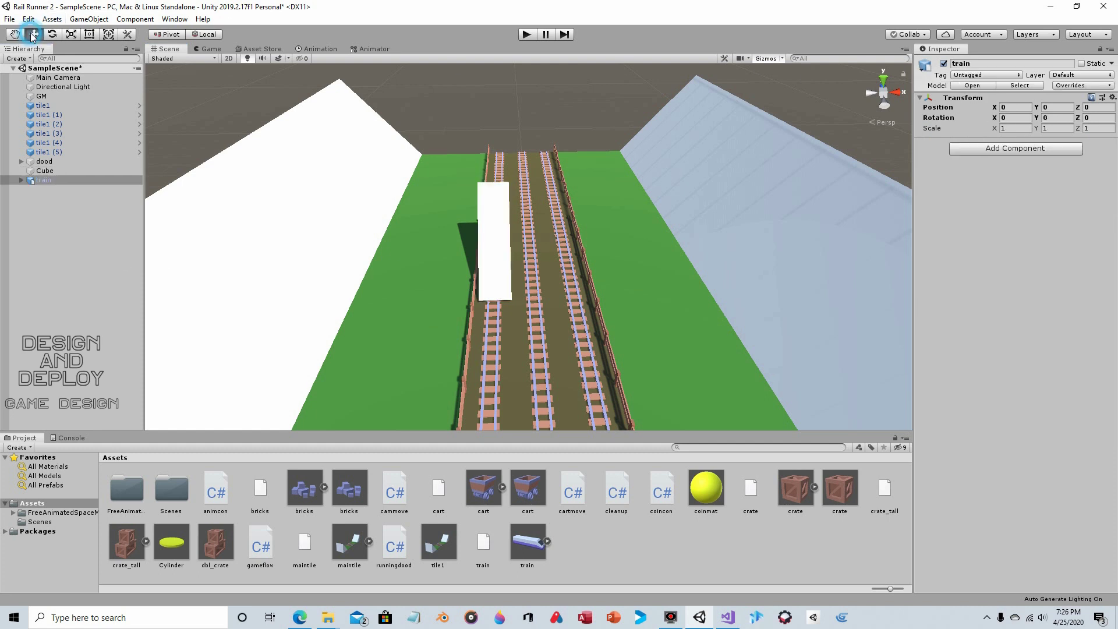
pyautogui.click(36, 206)
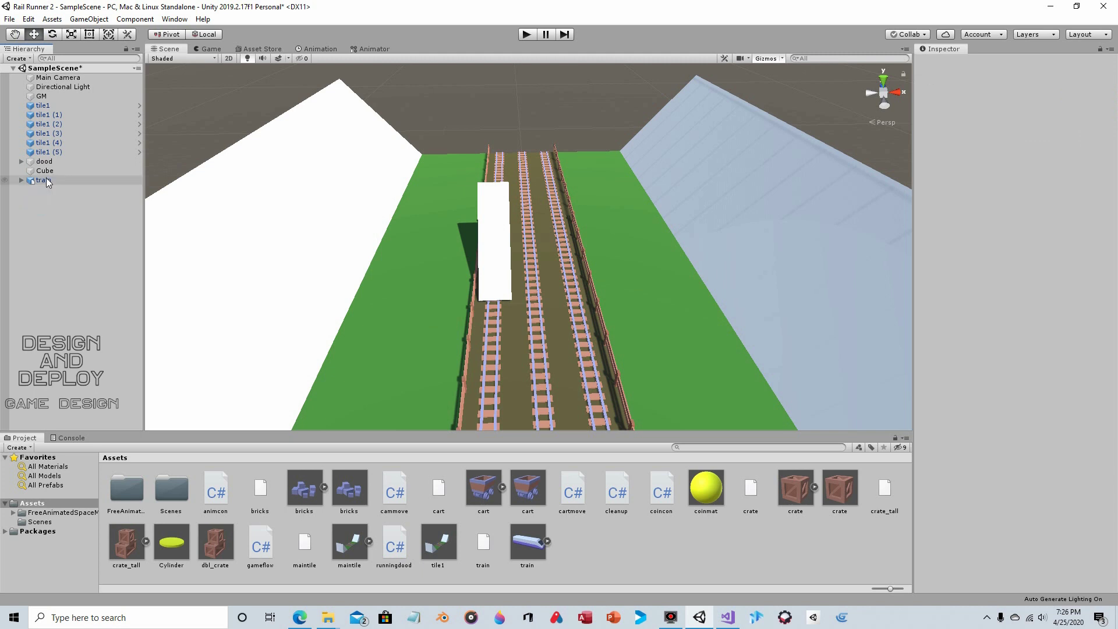
pyautogui.click(47, 181)
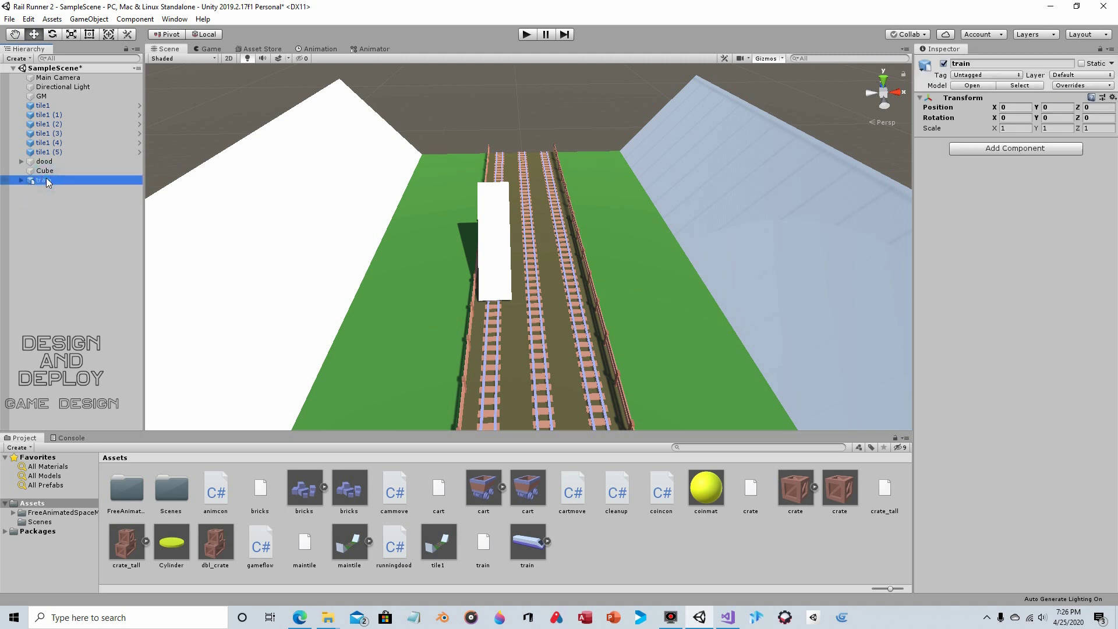
pyautogui.click(12, 35)
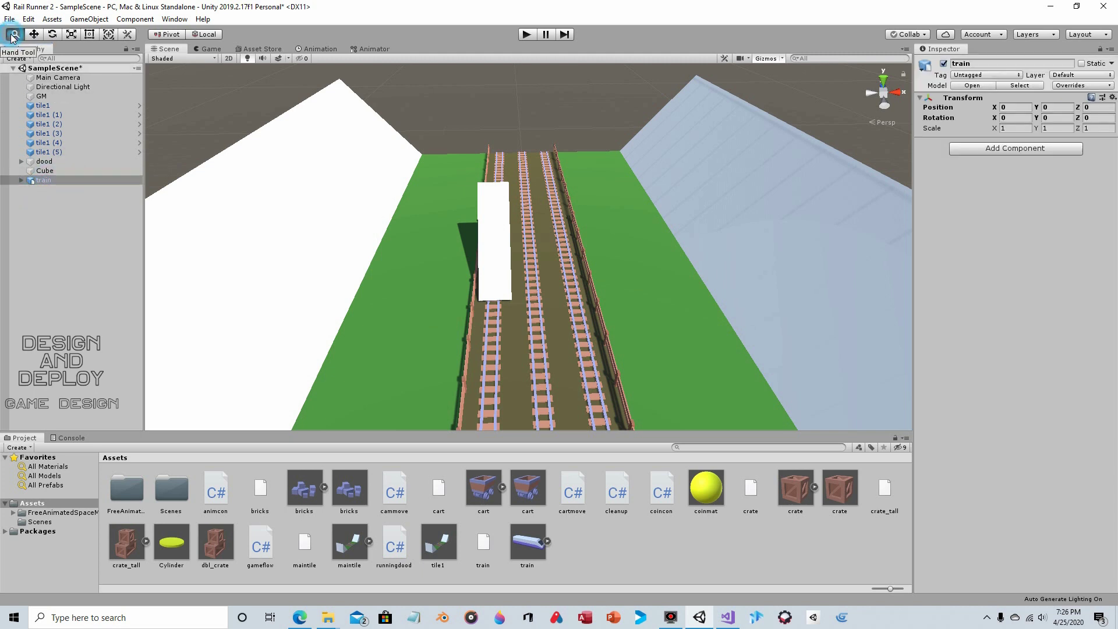
pyautogui.click(54, 181)
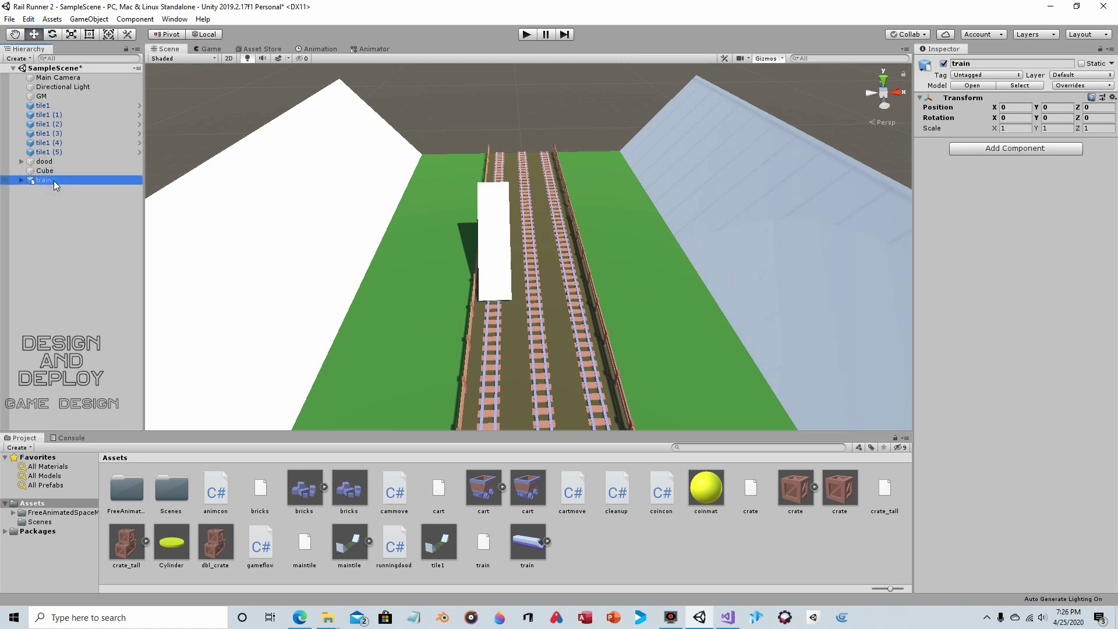
pyautogui.press('f')
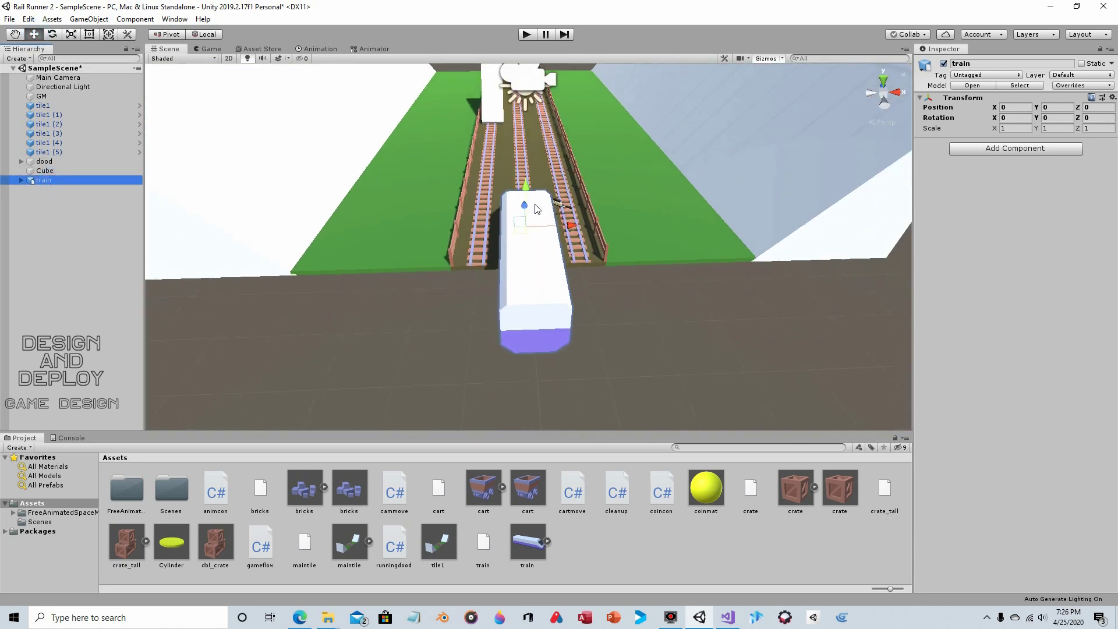
pyautogui.moveTo(527, 207); pyautogui.dragTo(524, 123)
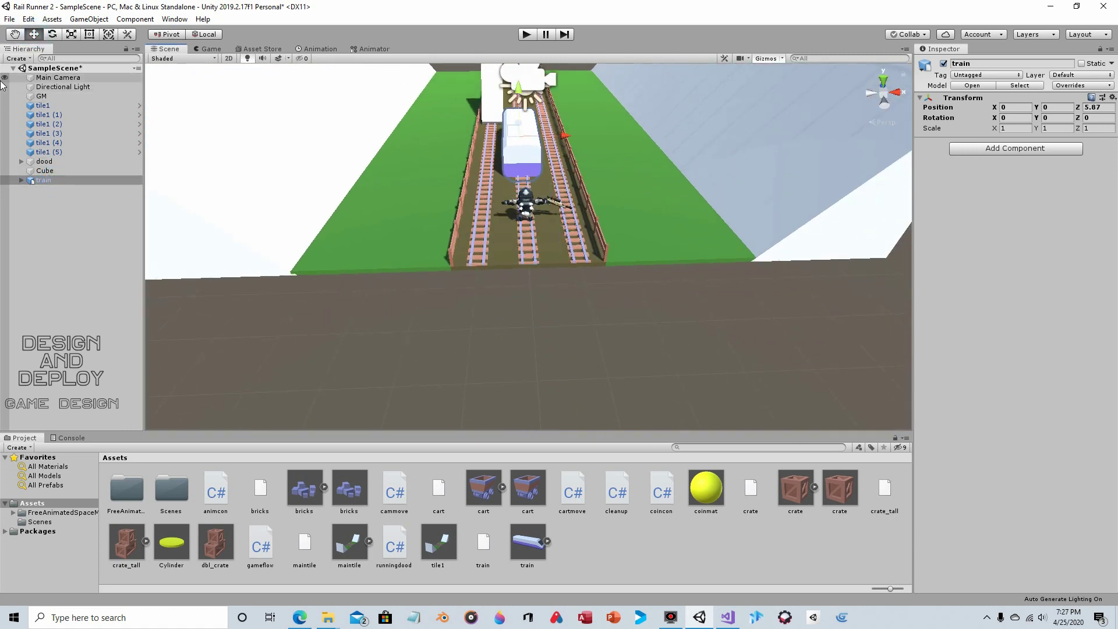
pyautogui.click(14, 34)
pyautogui.scroll(5, 504, 192)
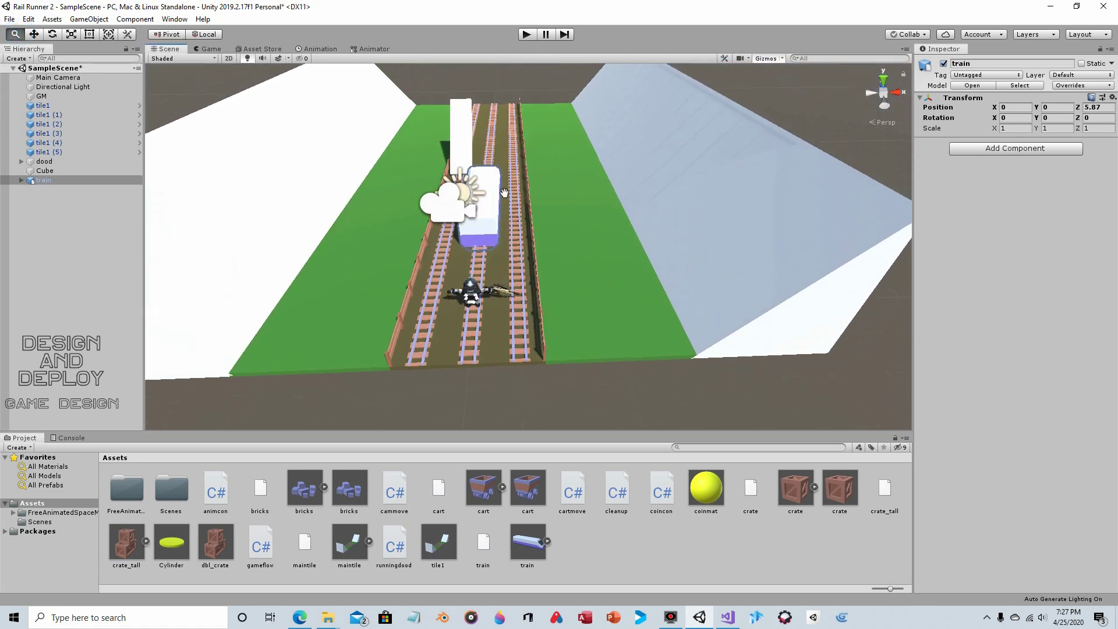
pyautogui.moveTo(505, 192); pyautogui.dragTo(612, 257)
pyautogui.click(34, 34)
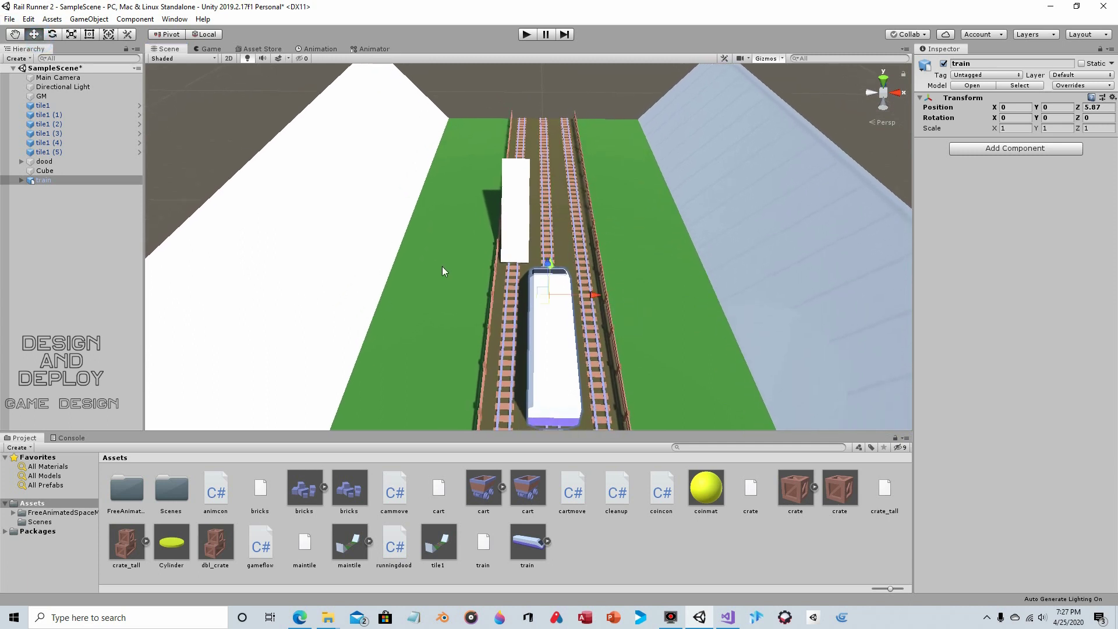
# Turn the train to Y rotation 180 and push it forward to Z 8.81.
pyautogui.click(1020, 119)
pyautogui.click(53, 34)
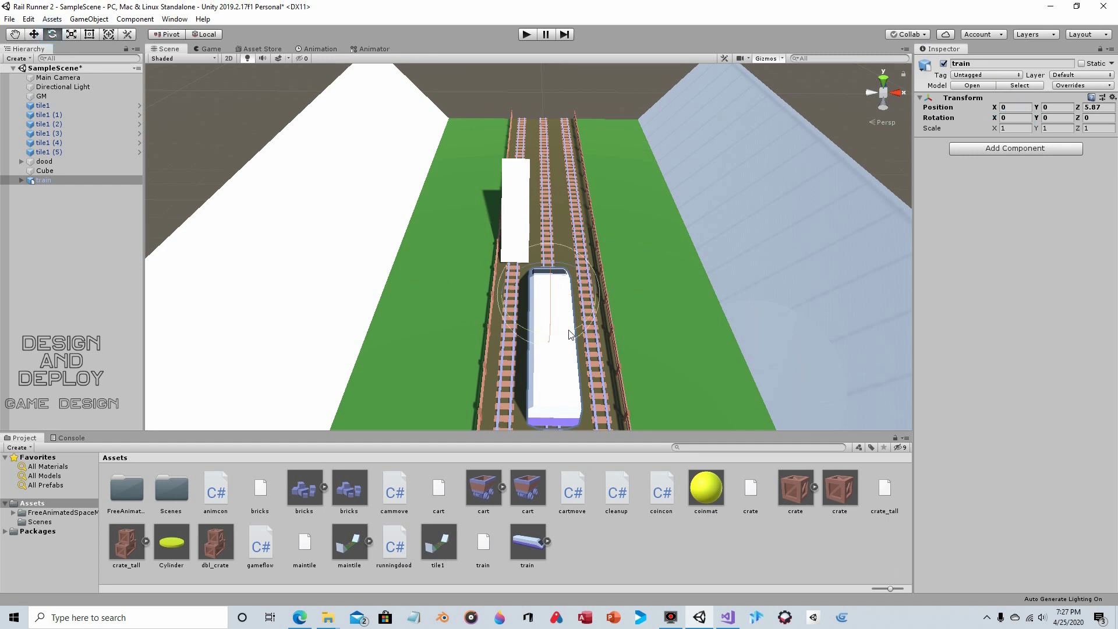
pyautogui.moveTo(569, 334); pyautogui.dragTo(1110, 106)
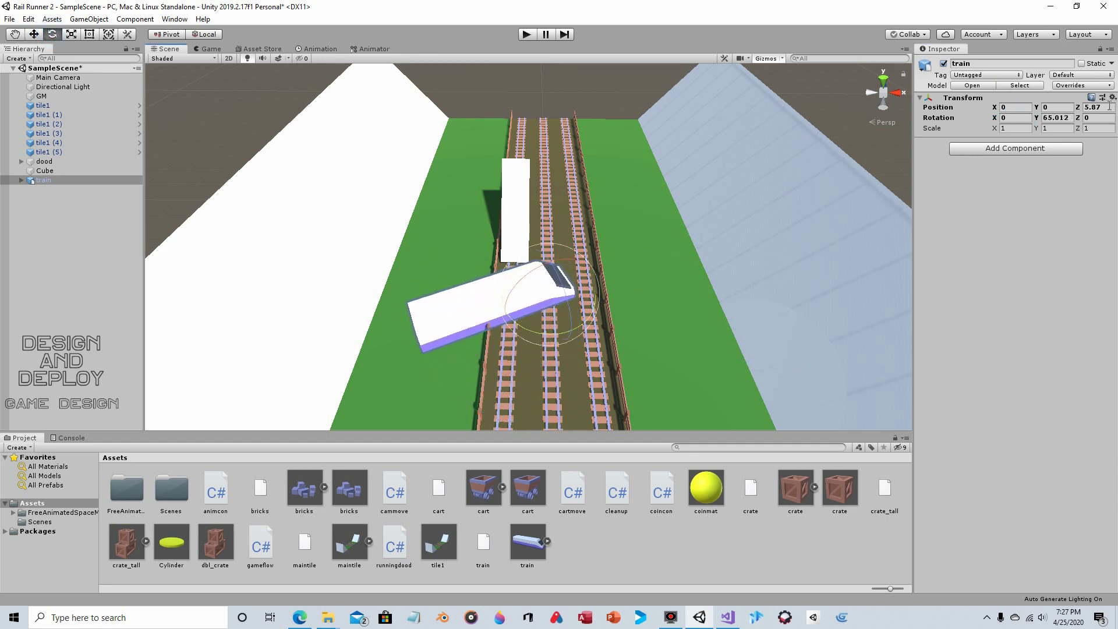
pyautogui.click(1045, 117)
pyautogui.write('180')
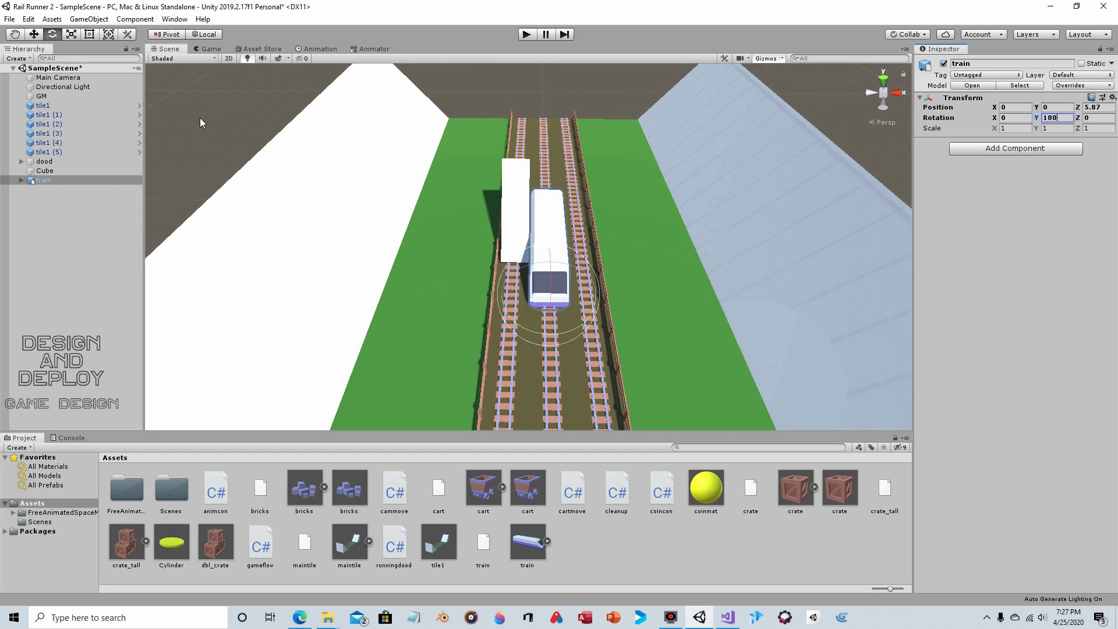
pyautogui.click(36, 34)
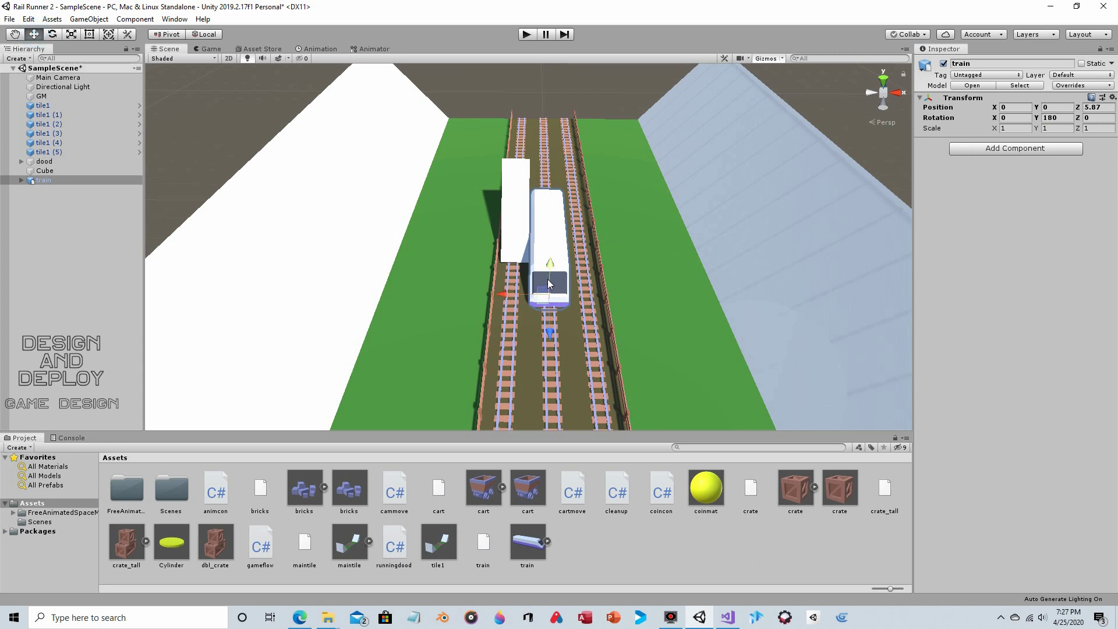
pyautogui.moveTo(554, 321); pyautogui.dragTo(558, 254)
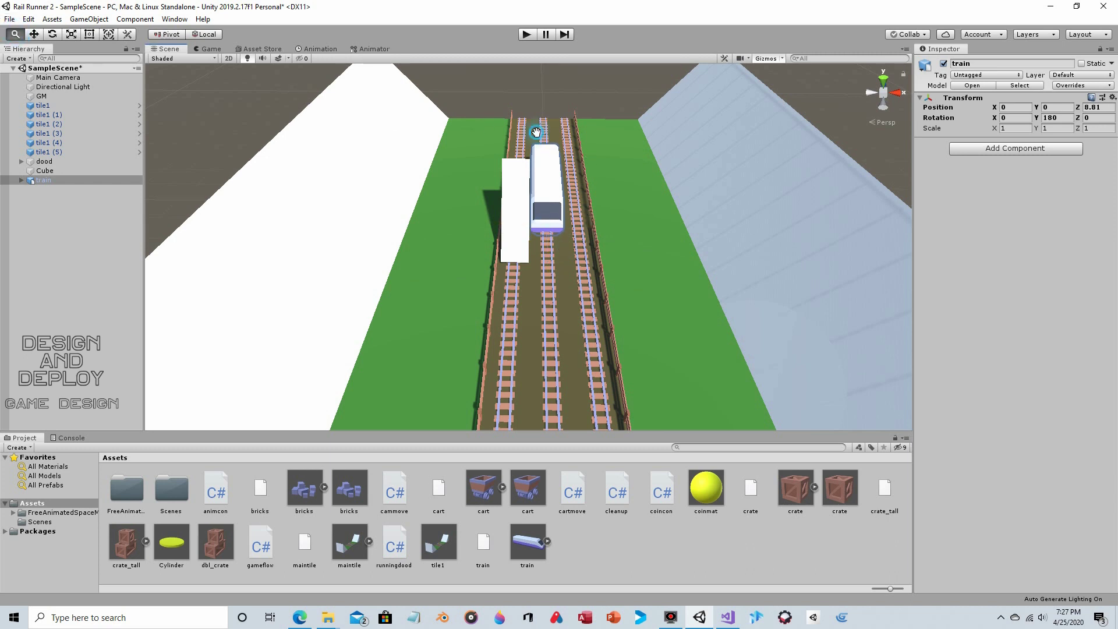
pyautogui.moveTo(545, 150); pyautogui.dragTo(826, 272, button='right')
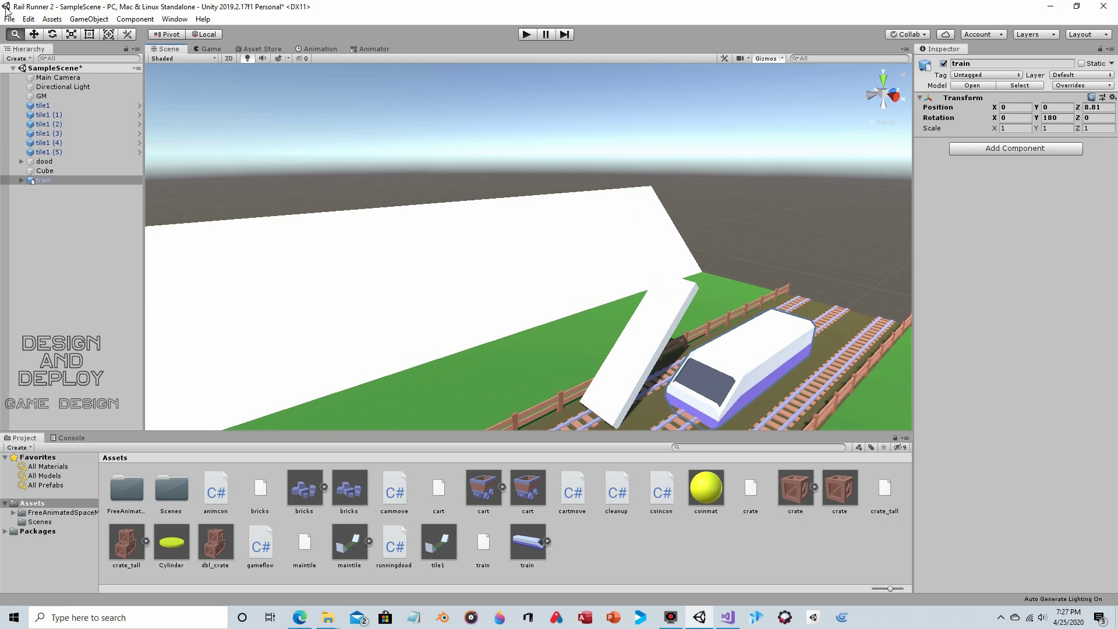
# Expand the train and try moving its mergedBlocks child out, dismissing the prefab restructure warning.
pyautogui.click(34, 34)
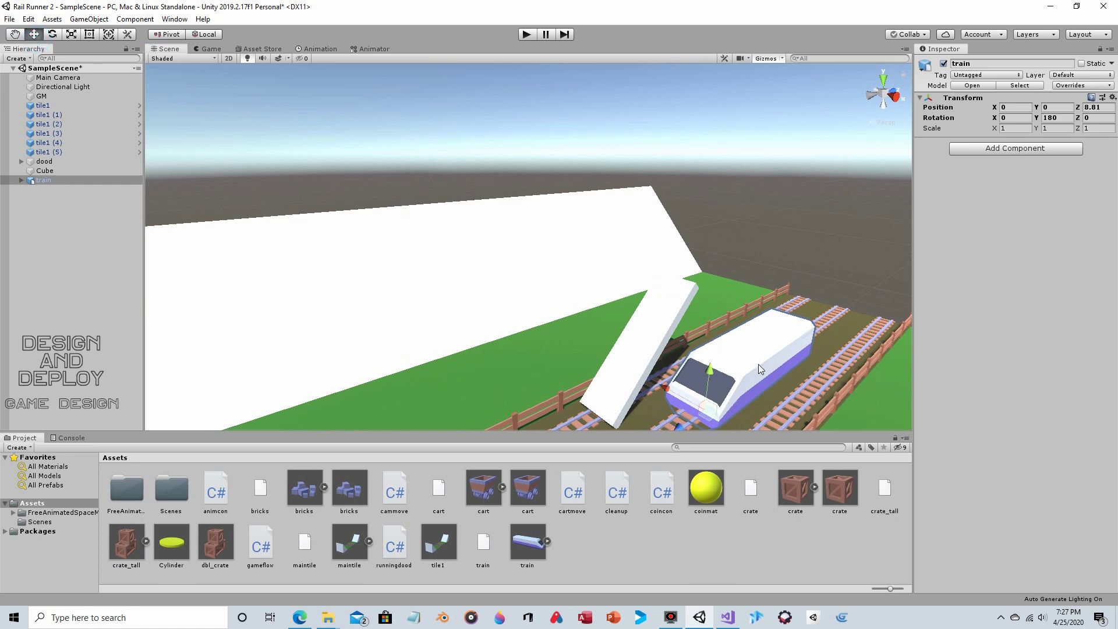
pyautogui.scroll(-3, 758, 364)
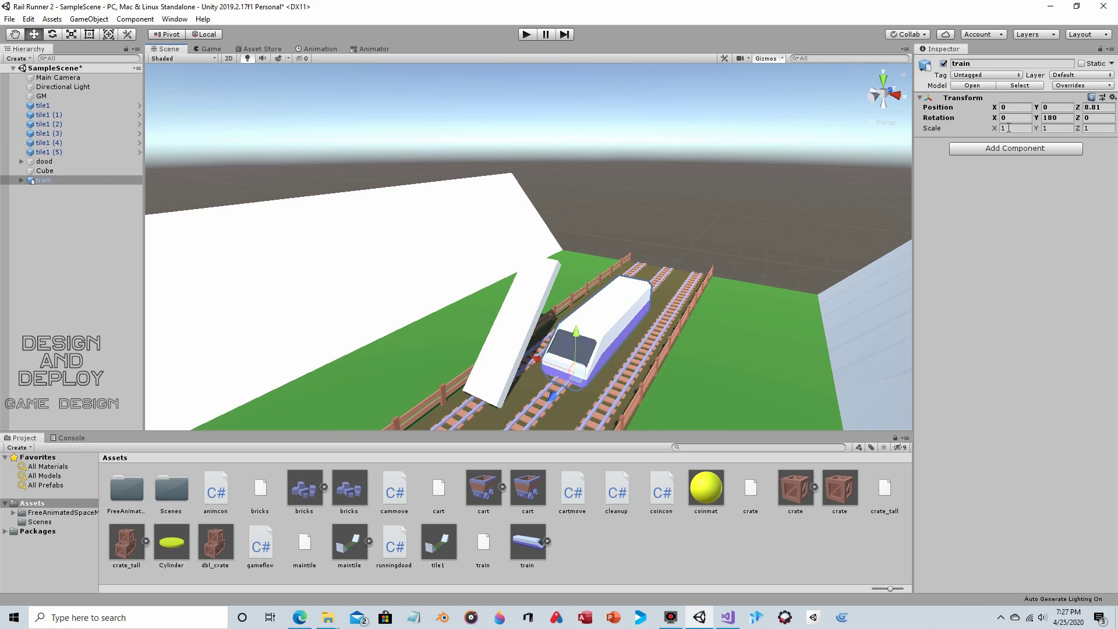
pyautogui.click(21, 180)
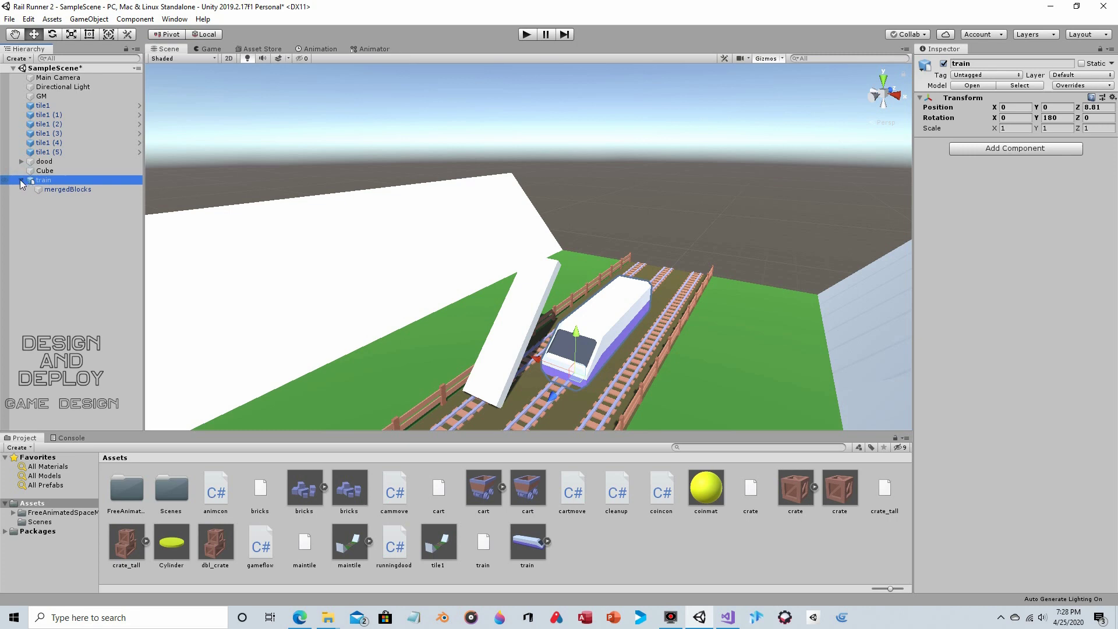
pyautogui.click(61, 190)
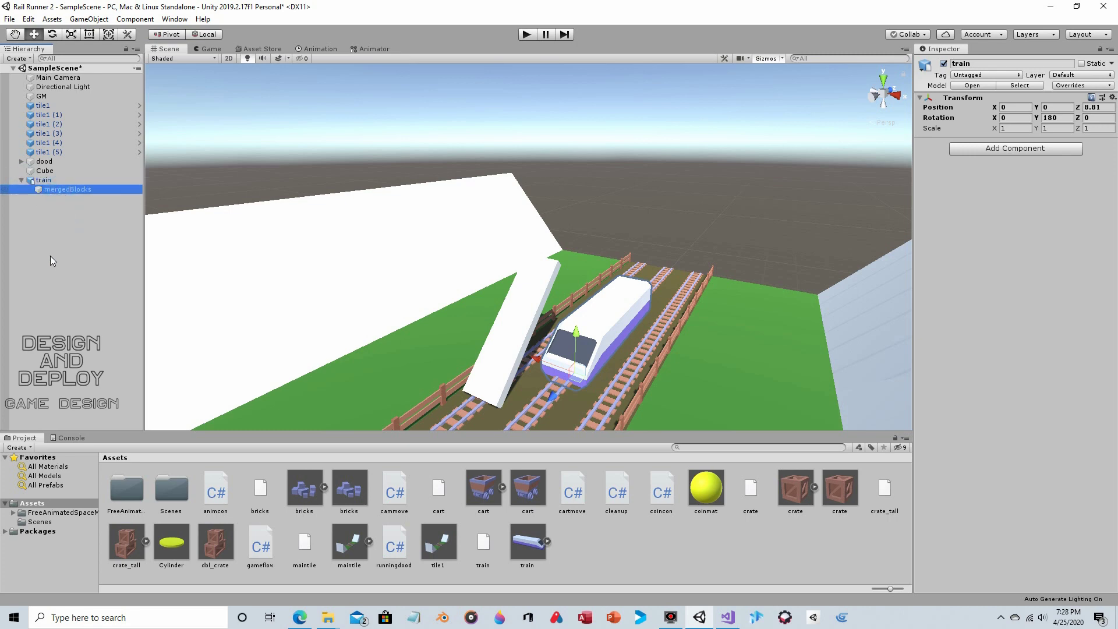
pyautogui.moveTo(42, 267); pyautogui.dragTo(42, 267)
pyautogui.click(646, 331)
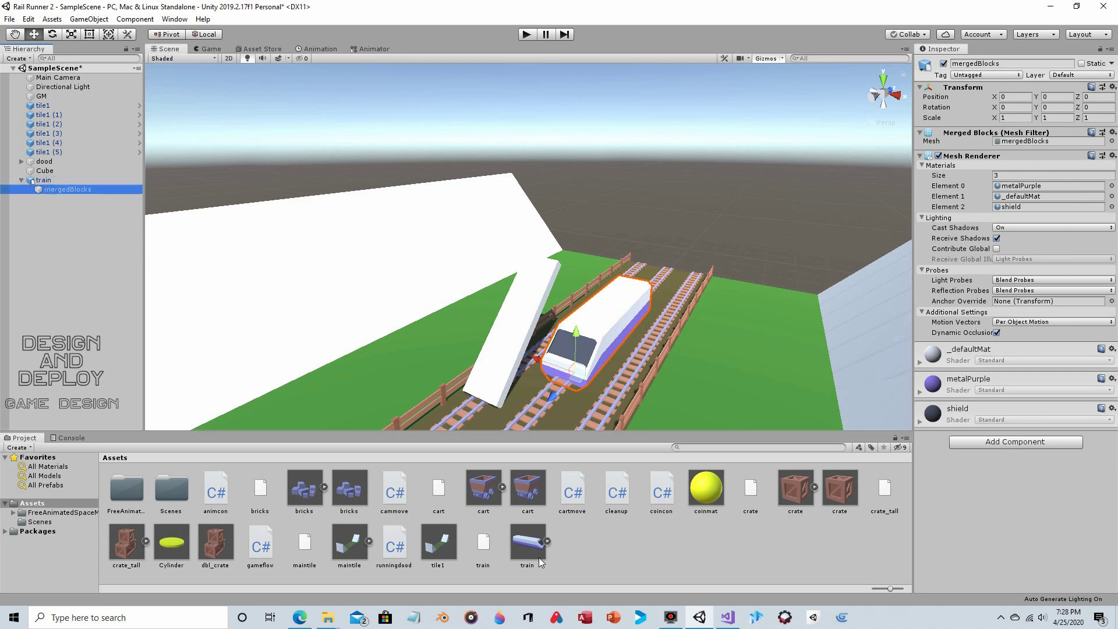
# Unpack the train prefab, move mergedBlocks to the scene root, and delete the empty train parent.
pyautogui.rightClick(50, 180)
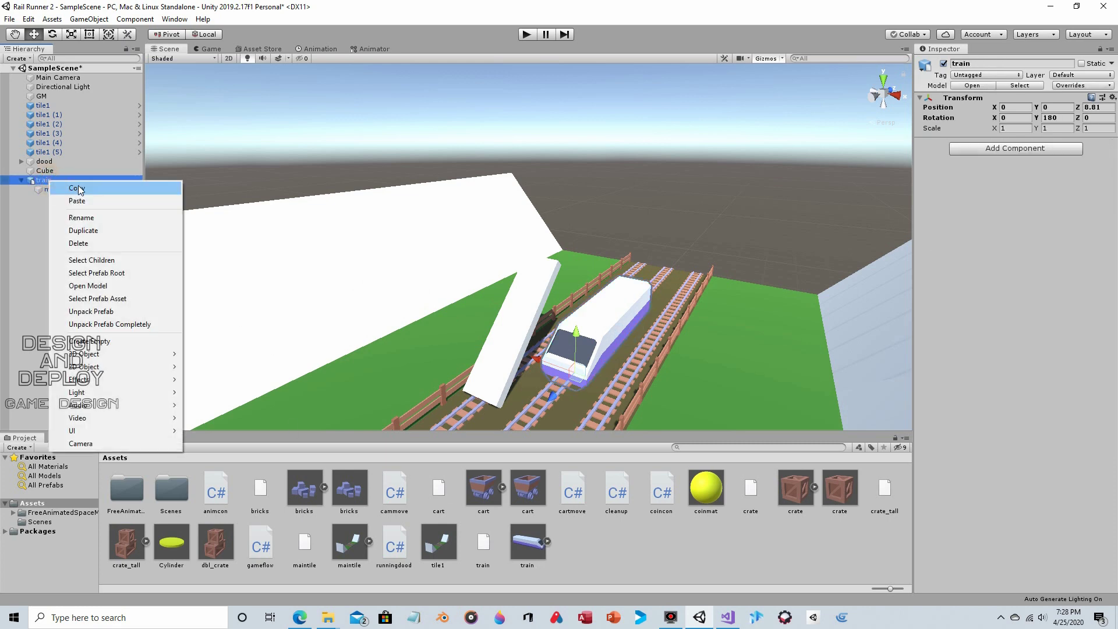
pyautogui.click(129, 312)
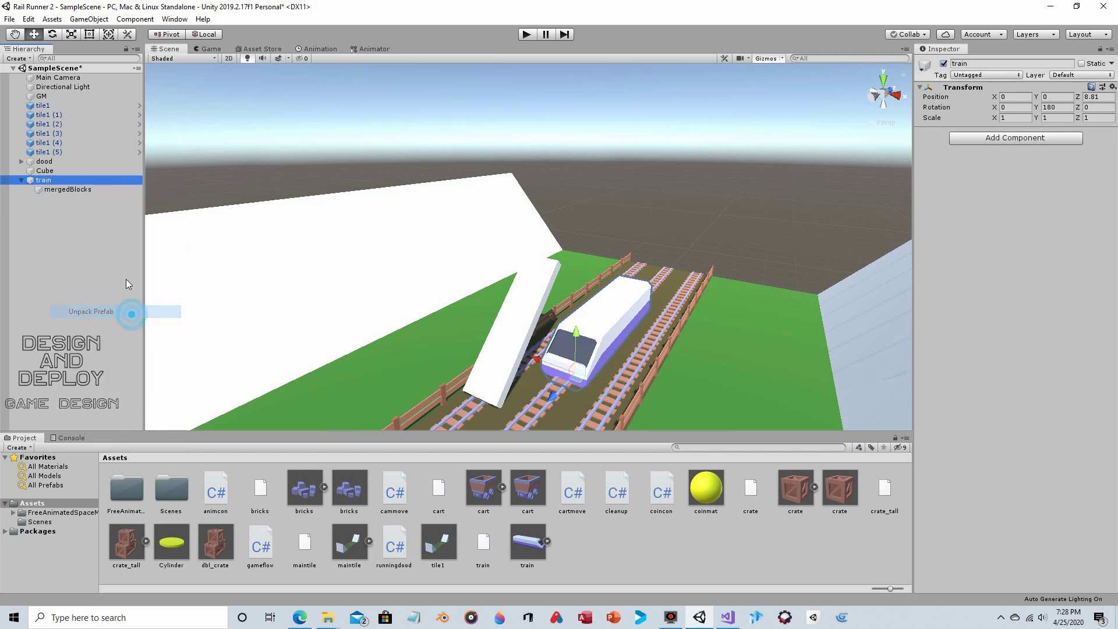
pyautogui.moveTo(76, 197); pyautogui.dragTo(53, 242)
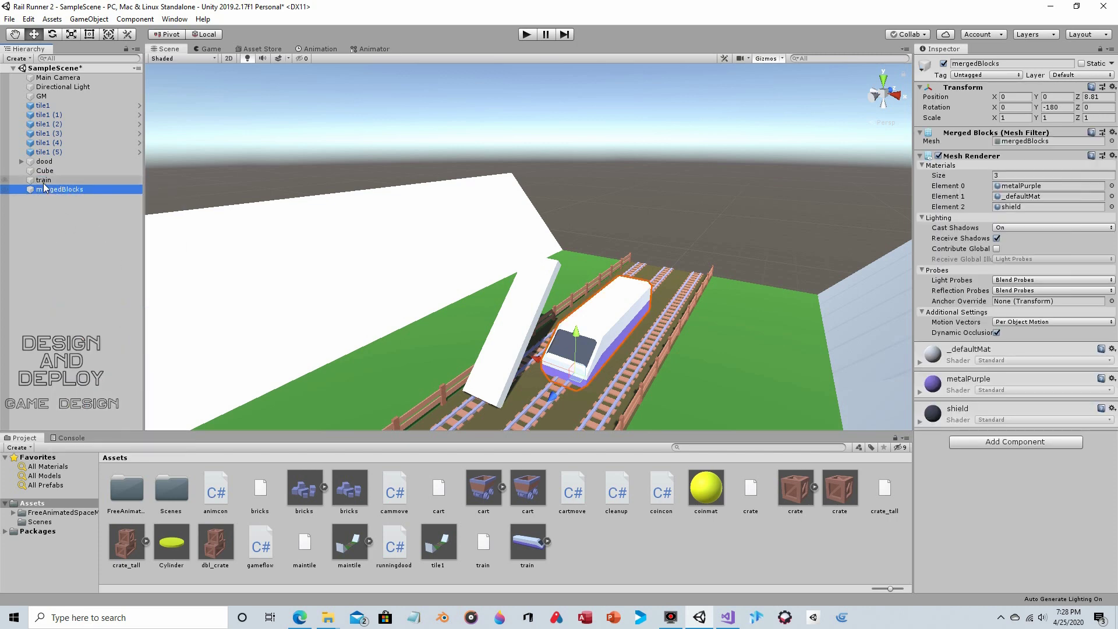
pyautogui.click(42, 180)
pyautogui.press('Delete')
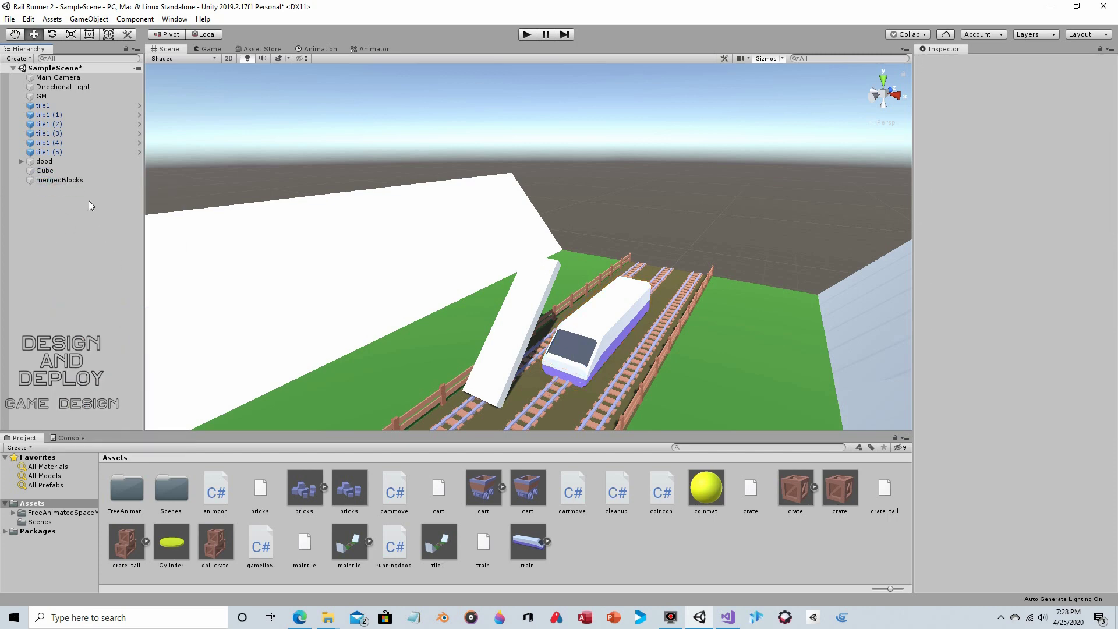
pyautogui.click(70, 180)
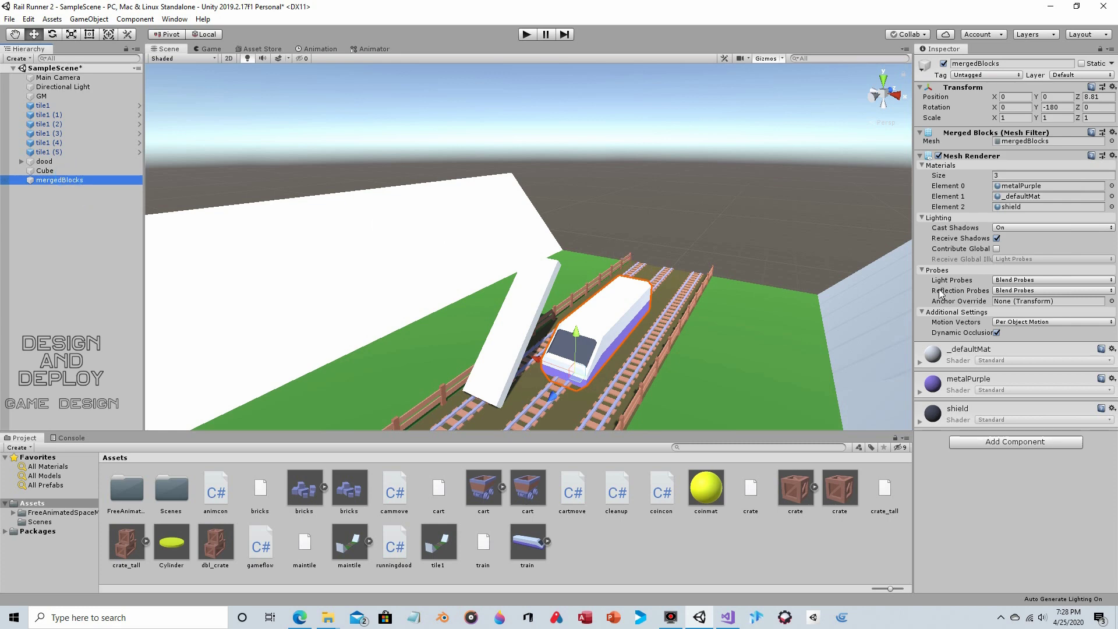
# Set the train's X scale to 0.8 and slide it to the left lane and further forward.
pyautogui.click(1013, 118)
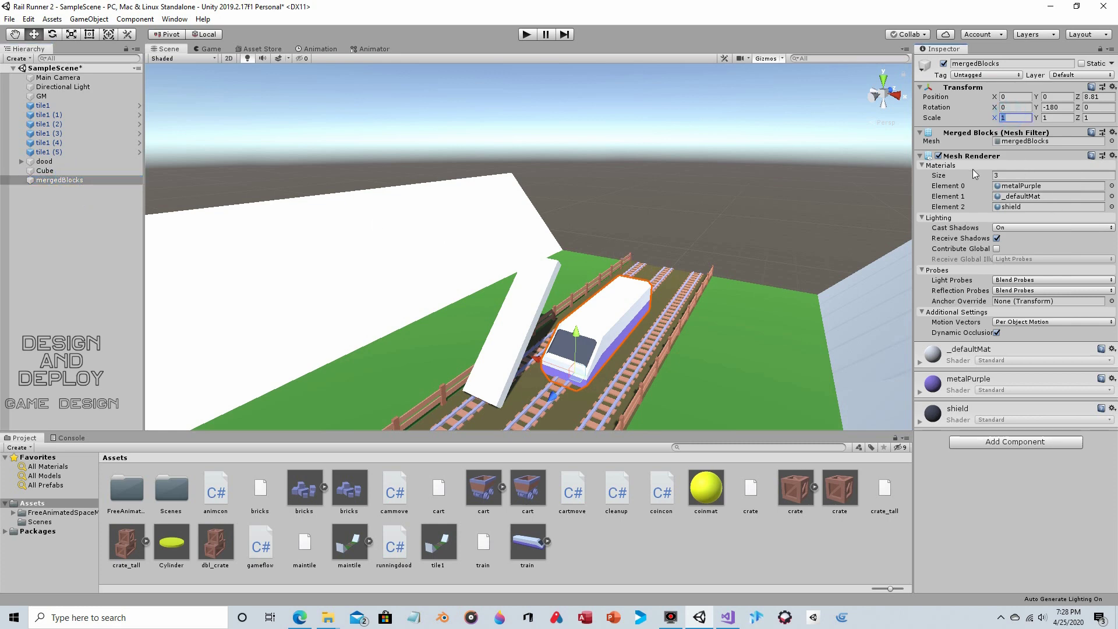
pyautogui.write('.8')
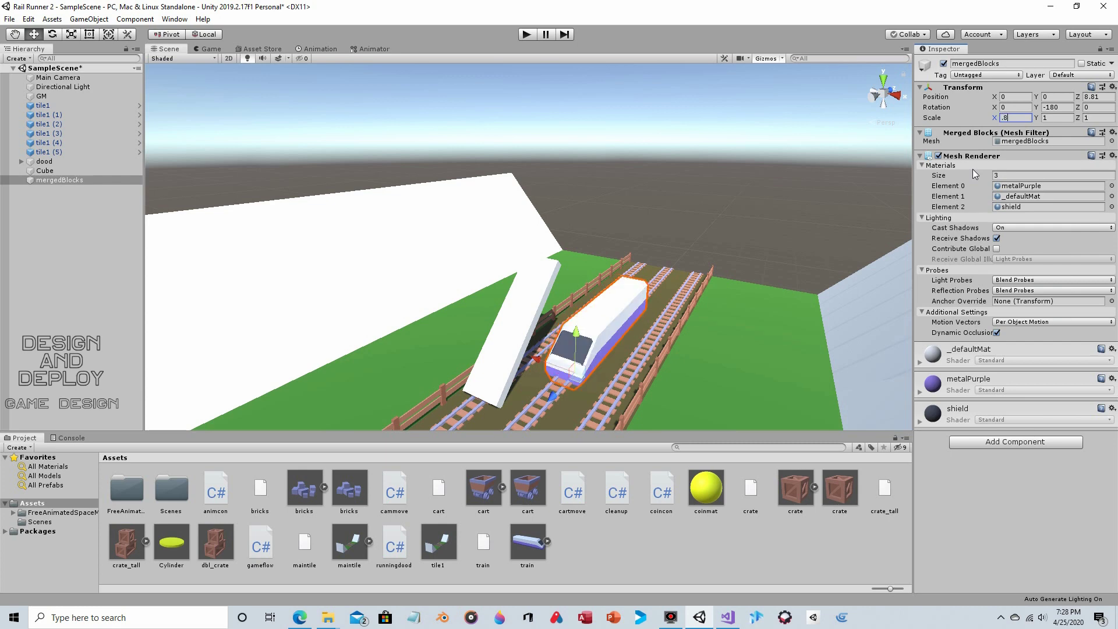
pyautogui.moveTo(524, 367); pyautogui.dragTo(498, 348)
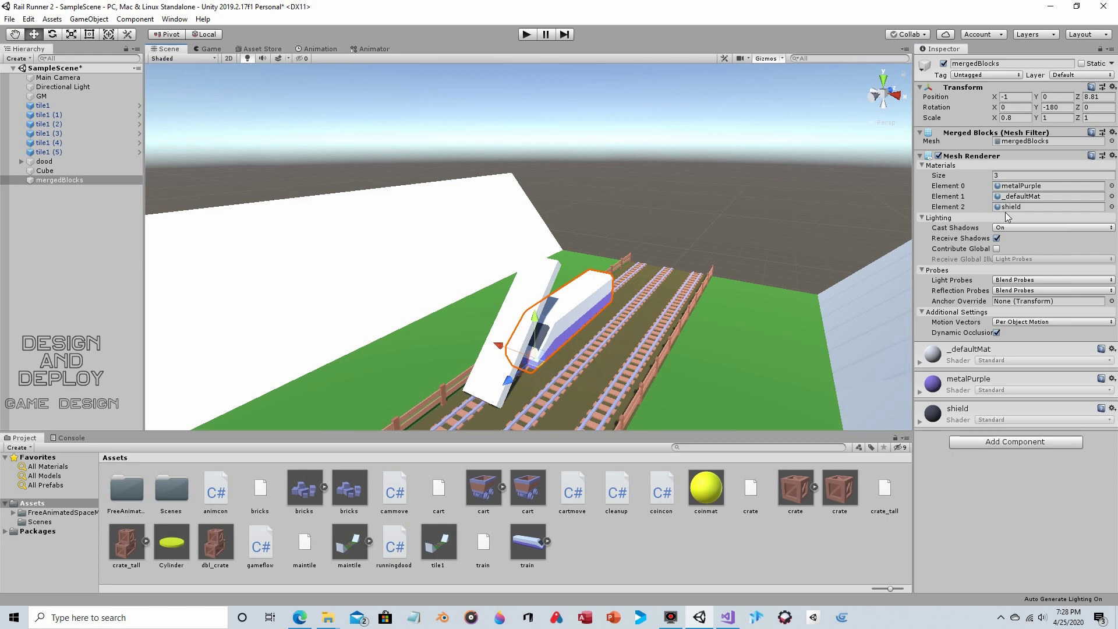
pyautogui.click(1007, 97)
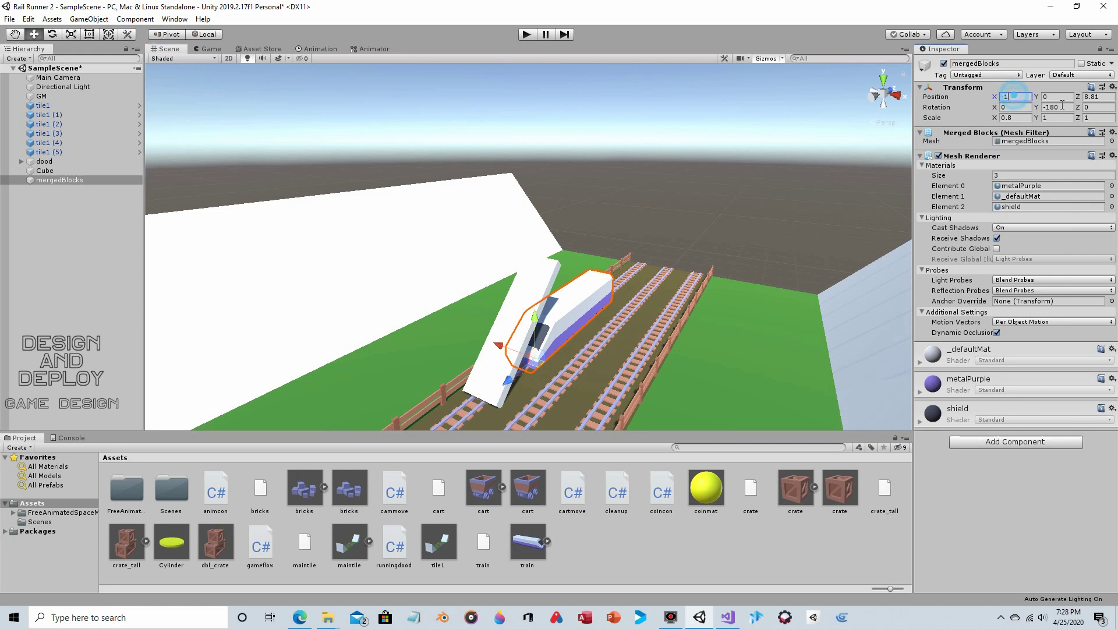
pyautogui.click(1100, 97)
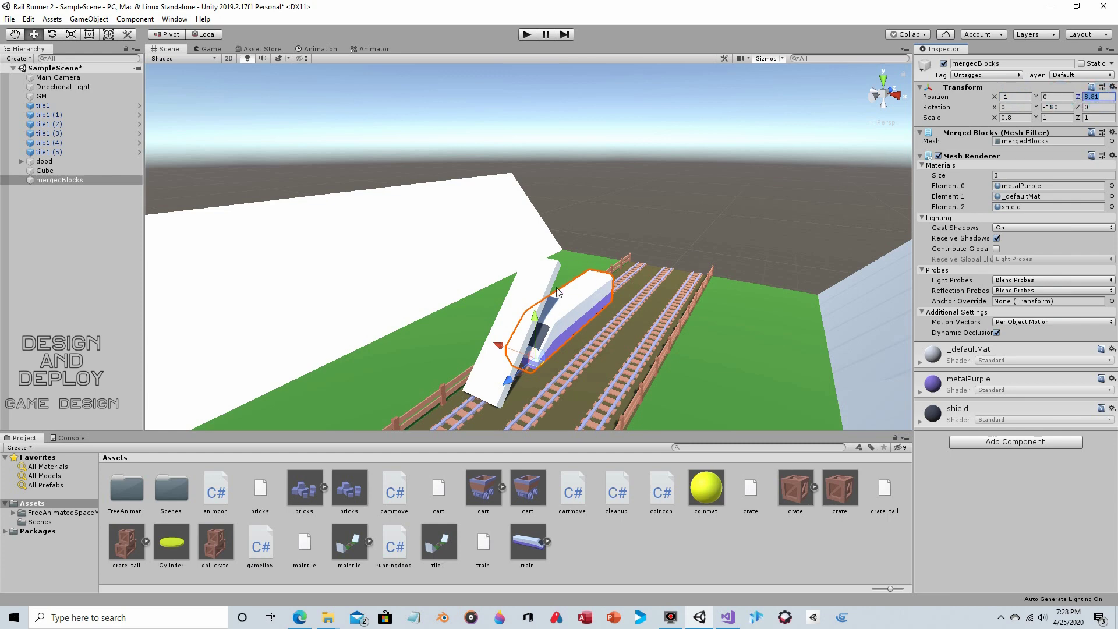
pyautogui.moveTo(508, 380); pyautogui.dragTo(538, 357)
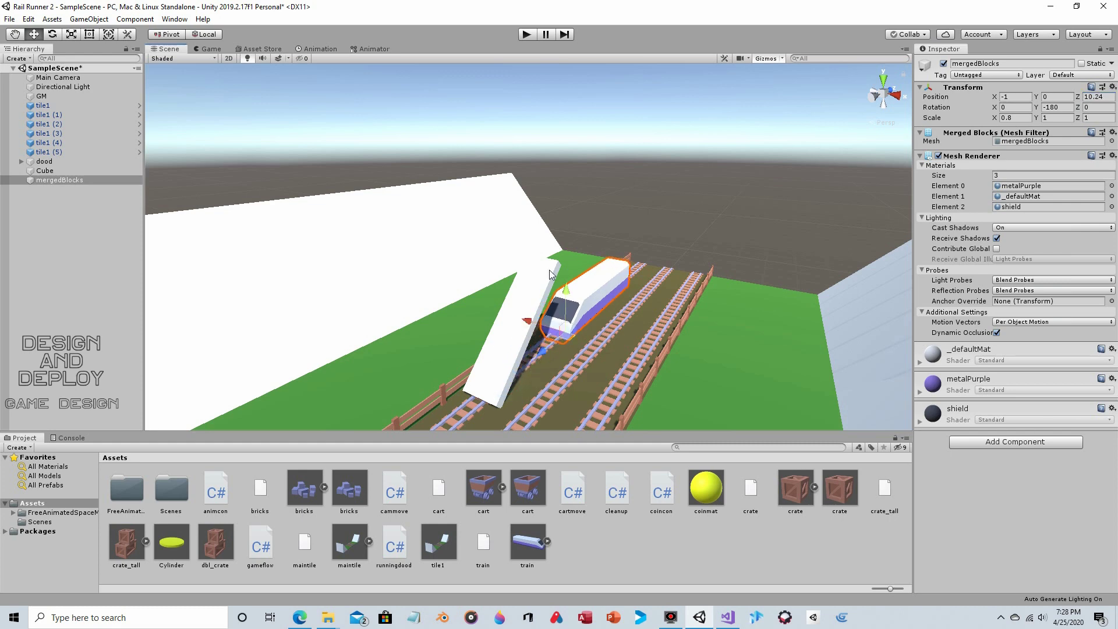
# Nudge the train closer along the track and set its Y scale to 2.2.
pyautogui.click(1060, 118)
pyautogui.write('2')
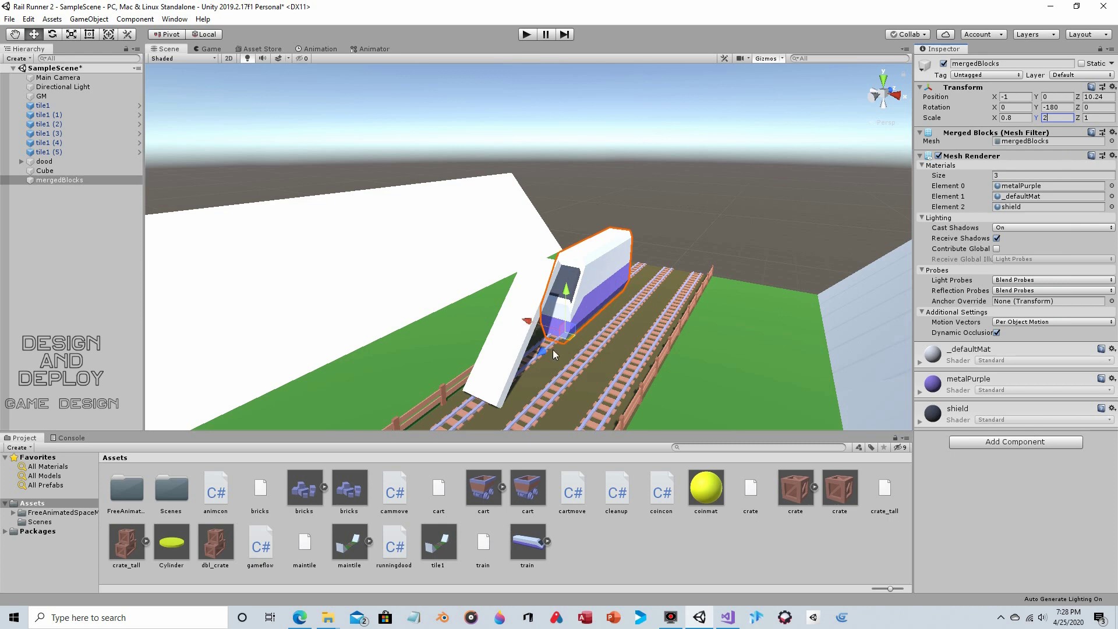
pyautogui.moveTo(544, 352); pyautogui.dragTo(529, 365)
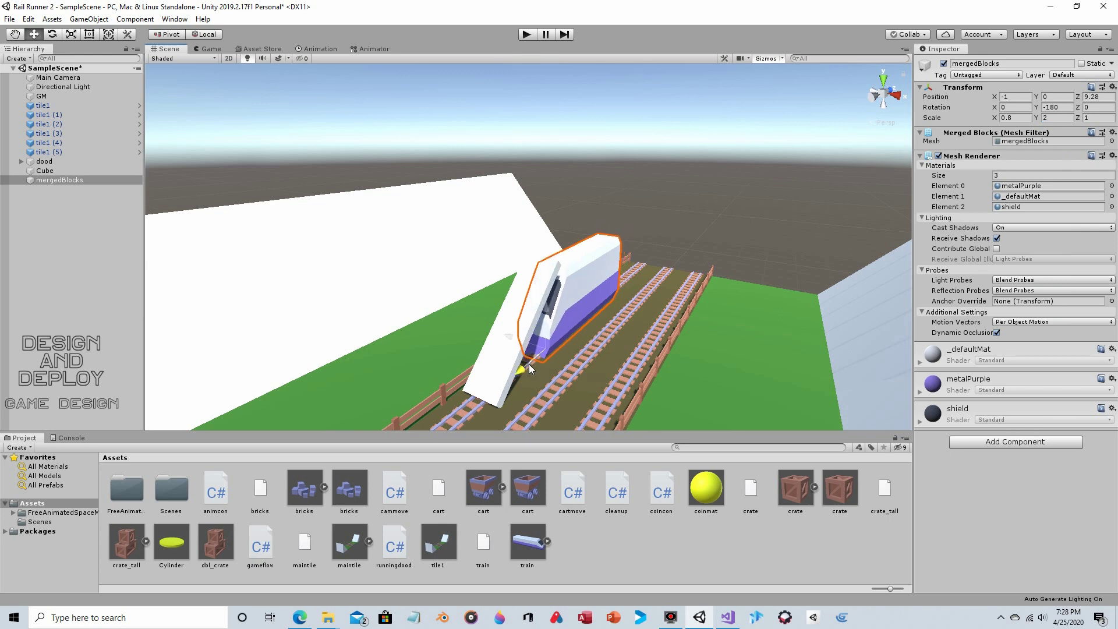
pyautogui.click(1056, 119)
pyautogui.write('.5')
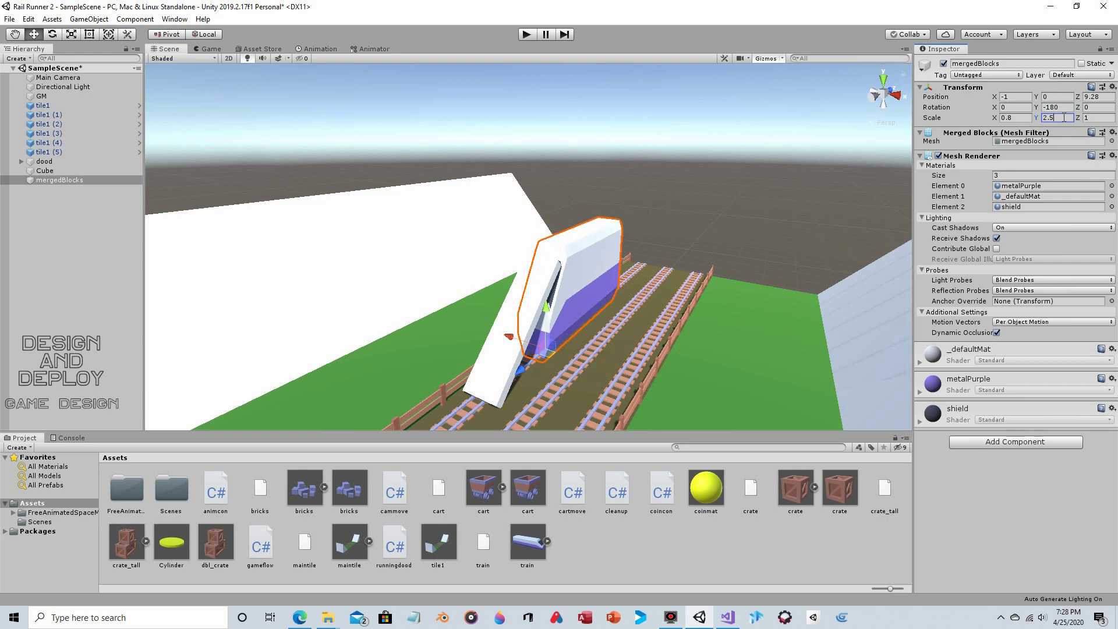
pyautogui.press('Return')
pyautogui.write('2.2')
pyautogui.press('BackSpace')
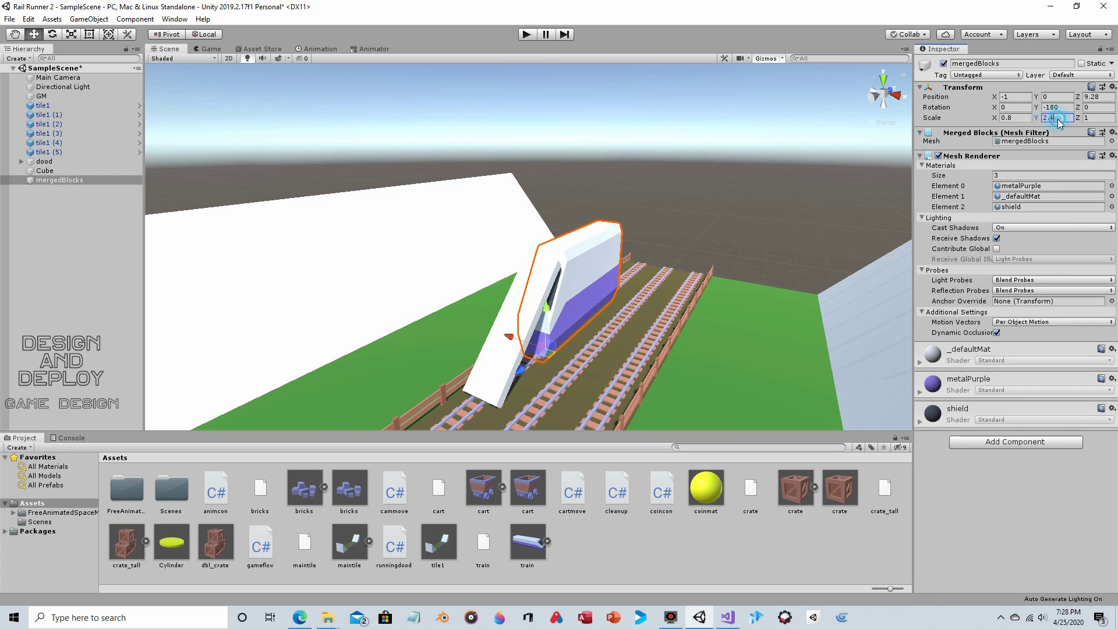
pyautogui.write('4')
pyautogui.press('BackSpace')
pyautogui.write('2')
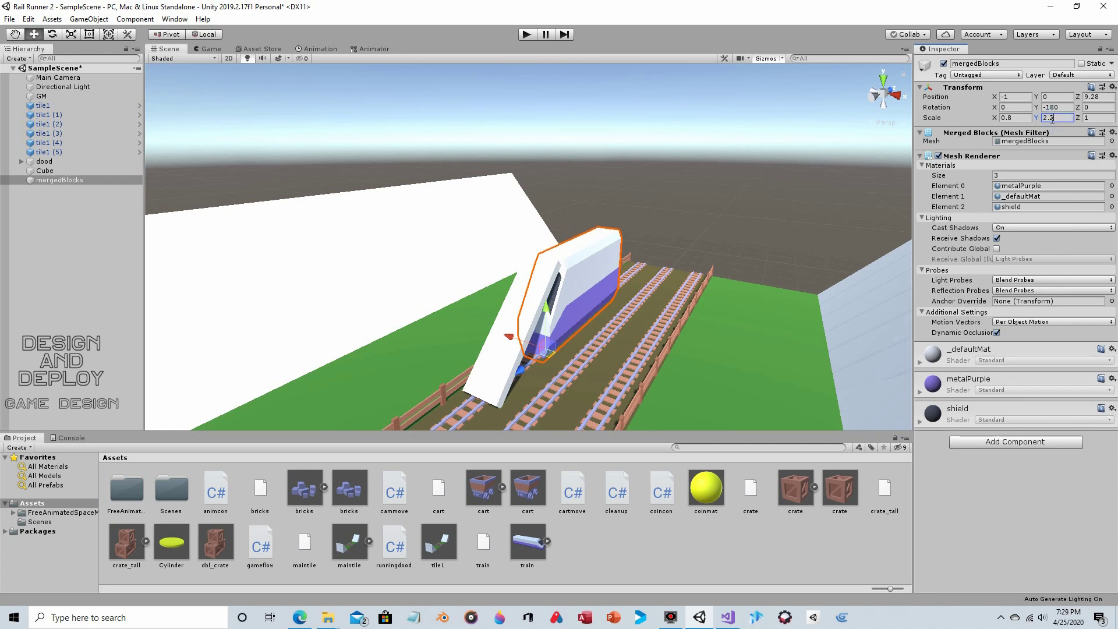
pyautogui.click(1016, 510)
# Orbit and pan the Scene view to look down the tracks at the tall train.
pyautogui.moveTo(419, 201); pyautogui.dragTo(630, 220, button='middle')
pyautogui.keyDown('alt'); pyautogui.moveTo(629, 220); pyautogui.dragTo(586, 264); pyautogui.keyUp('alt')
pyautogui.moveTo(587, 264); pyautogui.dragTo(661, 269, button='middle')
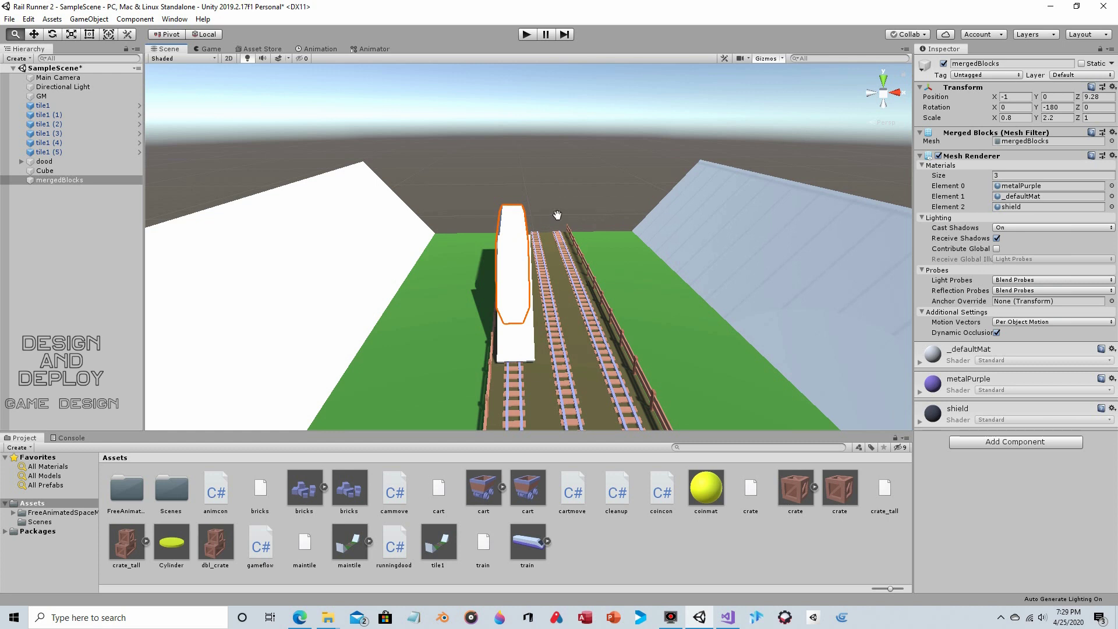
pyautogui.moveTo(559, 219); pyautogui.dragTo(592, 200)
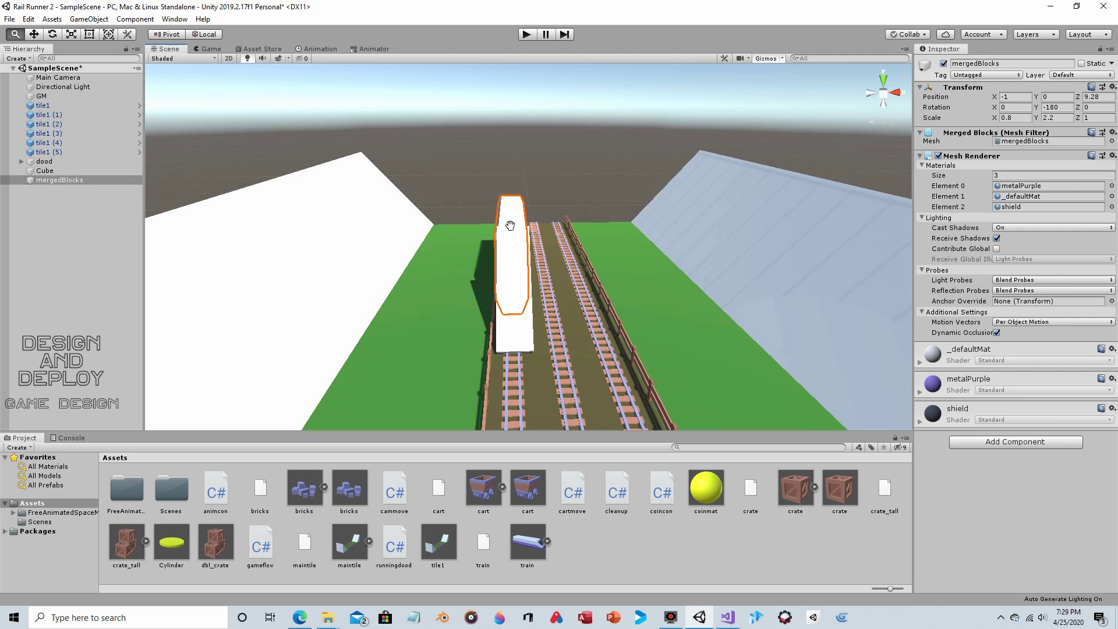
# Play-test by steering the runner into the left lane and jumping onto the train's roof.
pyautogui.click(528, 35)
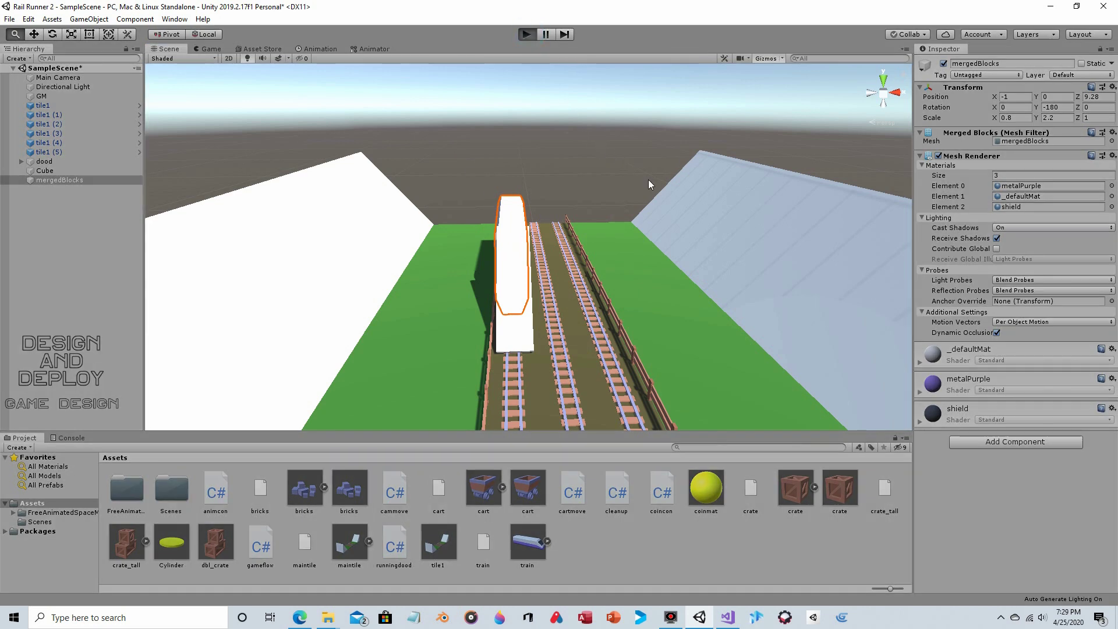
pyautogui.press('Left')
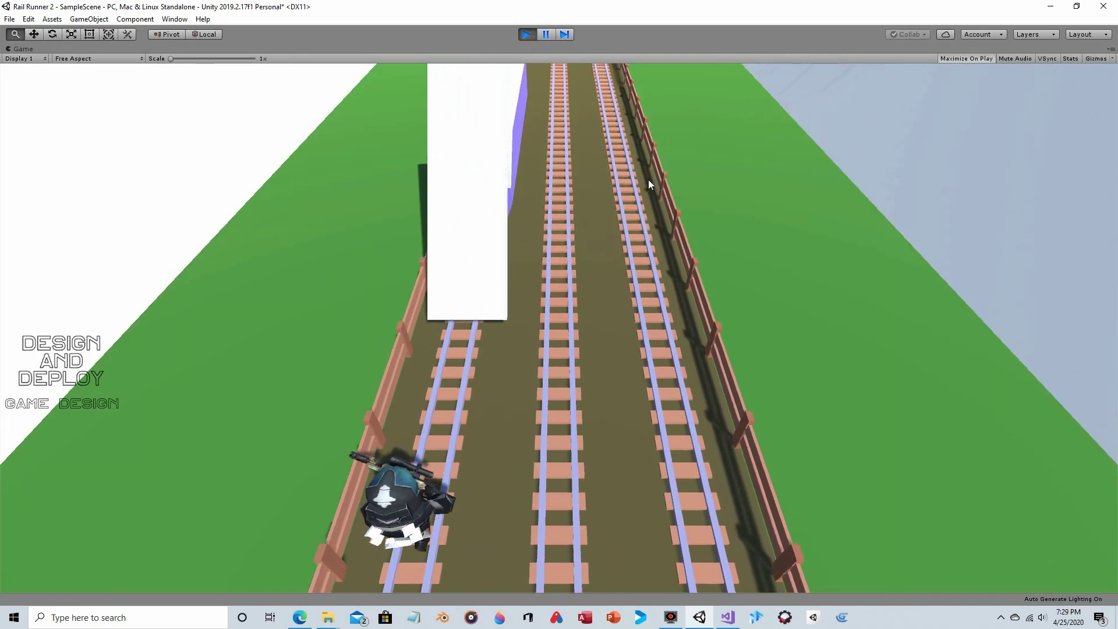
pyautogui.press('Up')
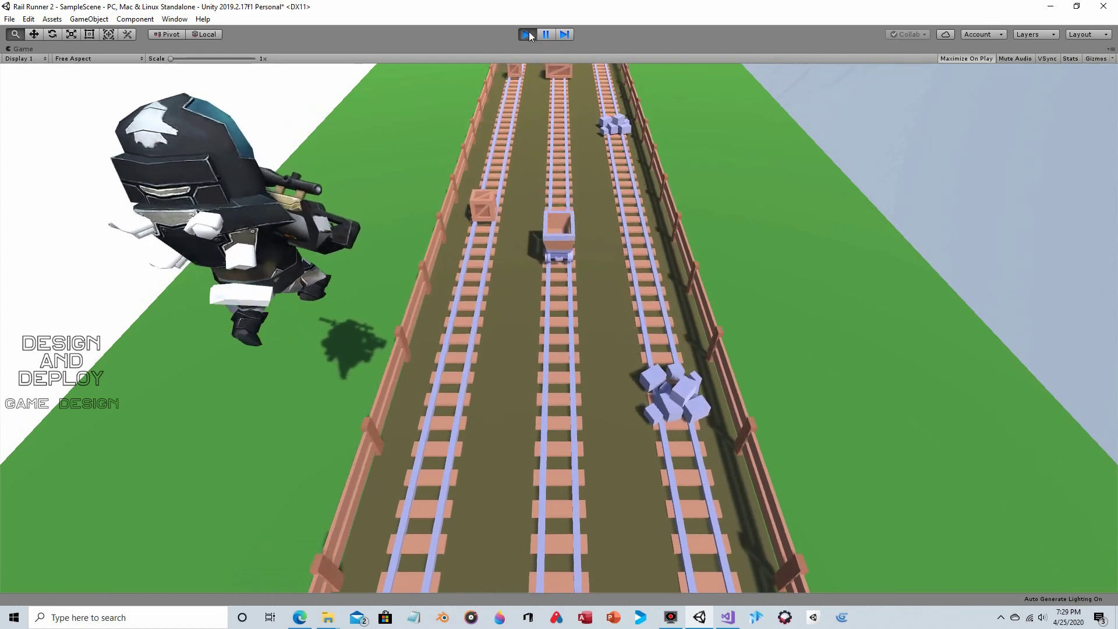
pyautogui.click(528, 34)
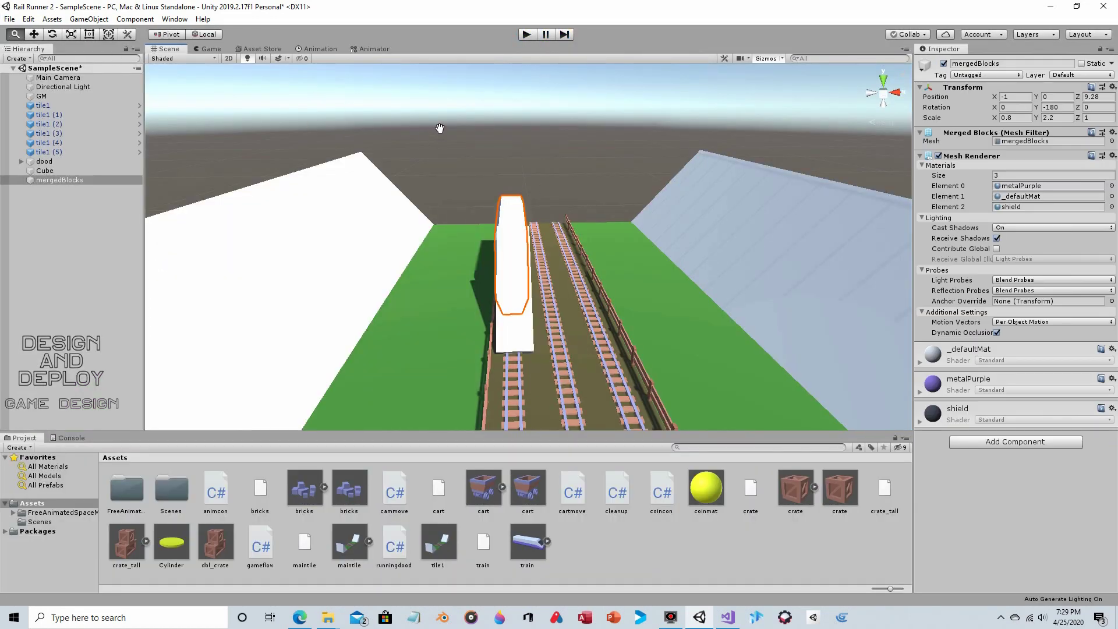
# View the train from its side and then straight down the tracks, and bring up the GameObject menu.
pyautogui.keyDown('alt'); pyautogui.moveTo(461, 139); pyautogui.dragTo(309, 185); pyautogui.keyUp('alt')
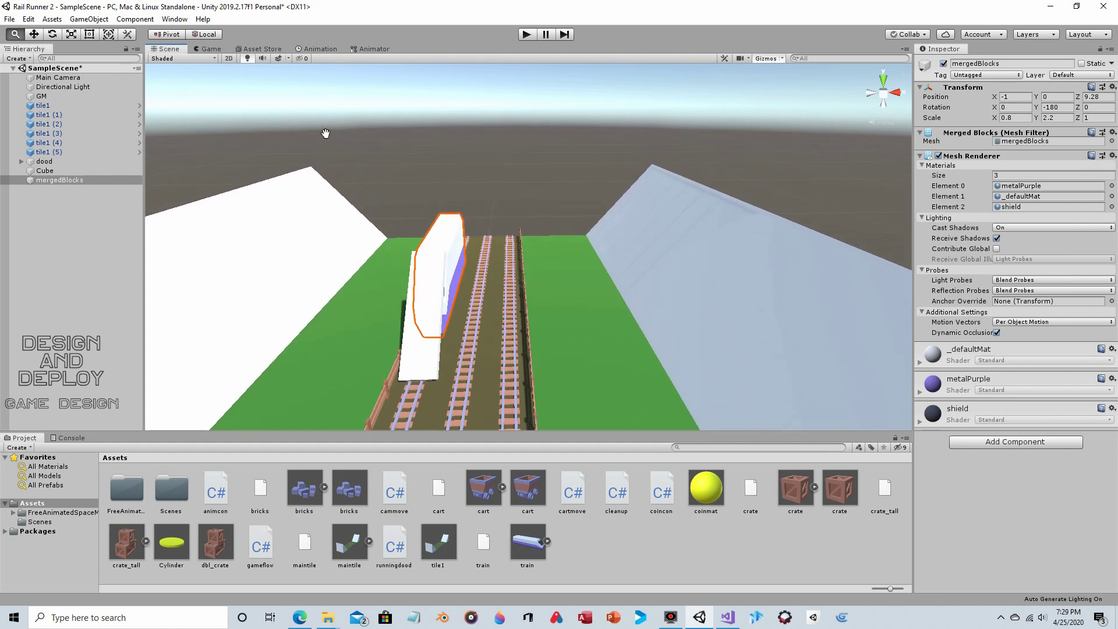
pyautogui.keyDown('alt'); pyautogui.moveTo(327, 130); pyautogui.dragTo(376, 146); pyautogui.keyUp('alt')
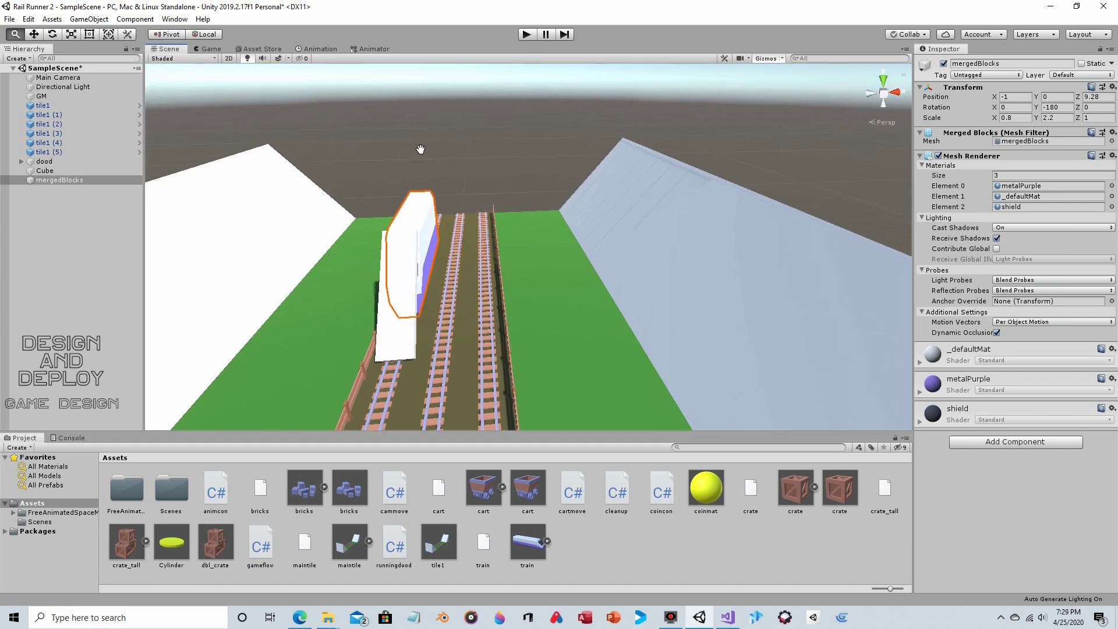
pyautogui.keyDown('alt'); pyautogui.moveTo(420, 149); pyautogui.dragTo(367, 192, button='right'); pyautogui.keyUp('alt')
pyautogui.keyDown('alt'); pyautogui.moveTo(352, 187); pyautogui.dragTo(524, 326); pyautogui.keyUp('alt')
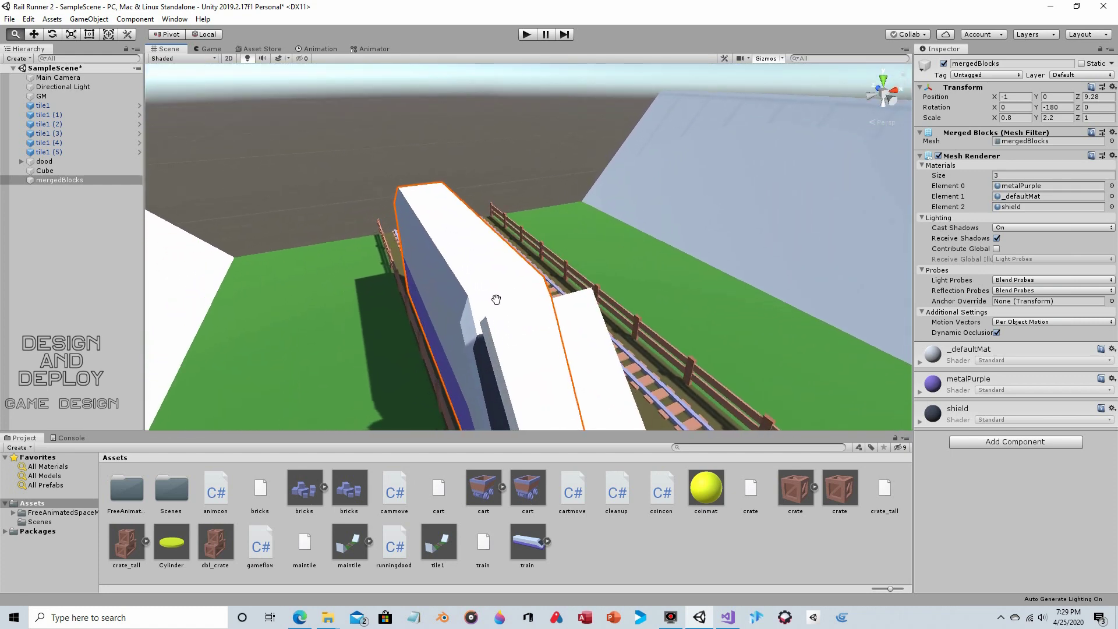
pyautogui.click(595, 249)
pyautogui.moveTo(595, 249)
pyautogui.keyDown('alt'); pyautogui.mouseDown()
pyautogui.moveTo(486, 285)
pyautogui.moveTo(408, 263)
pyautogui.moveTo(492, 251)
pyautogui.moveTo(471, 342)
pyautogui.moveTo(622, 175)
pyautogui.moveTo(474, 307)
pyautogui.moveTo(584, 237)
pyautogui.mouseUp(); pyautogui.keyUp('alt')
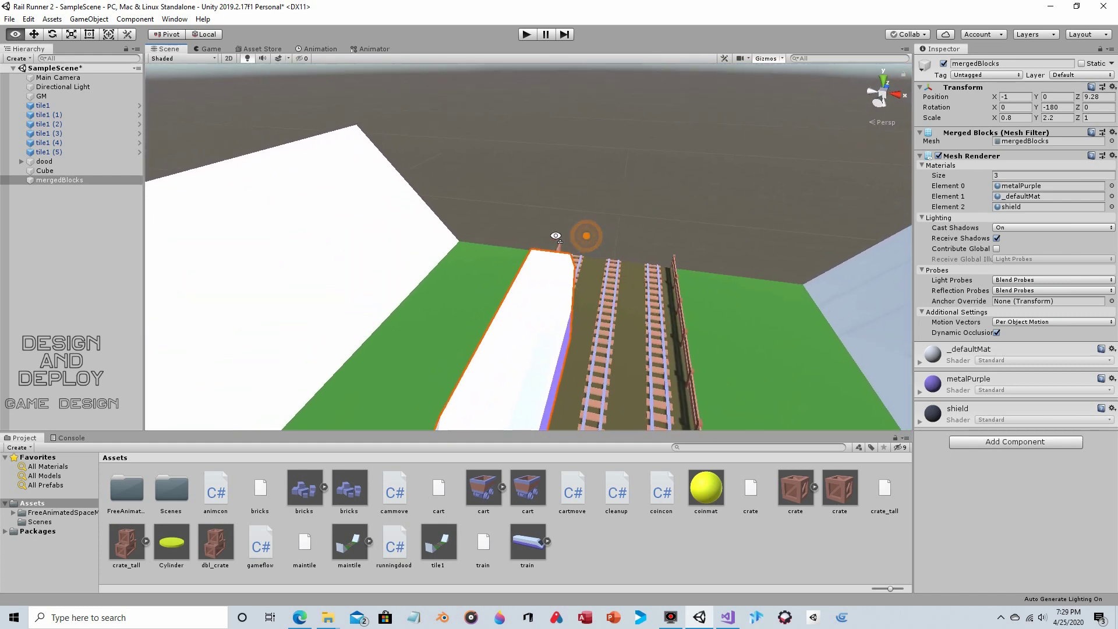
pyautogui.click(51, 19)
# Create an empty GameObject and set its position to 0, 0, -7.
pyautogui.moveTo(100, 59)
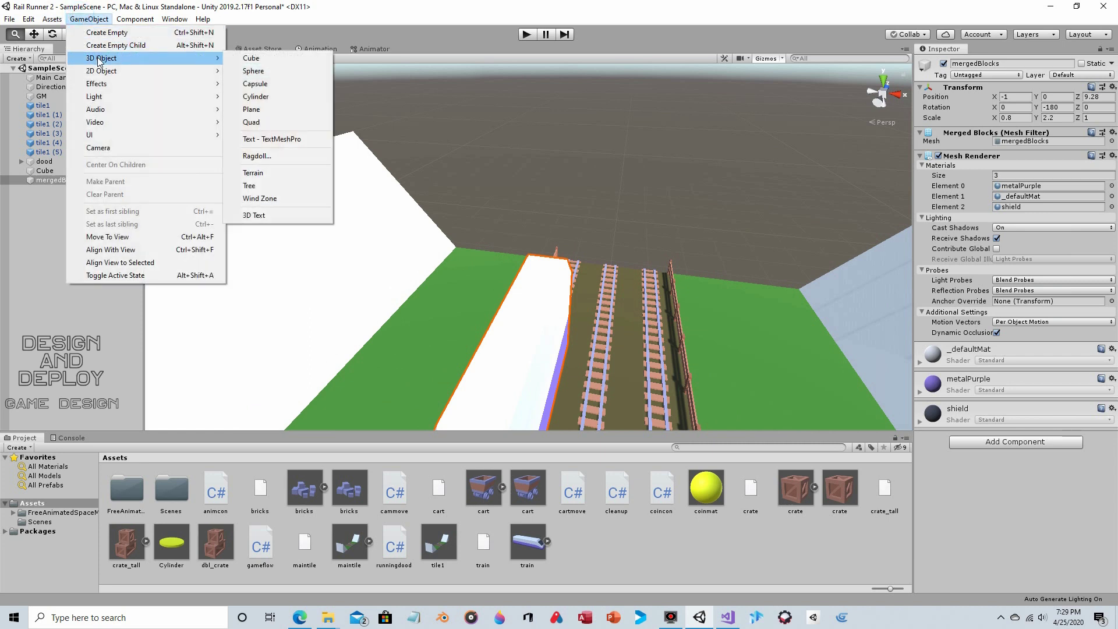
pyautogui.click(105, 32)
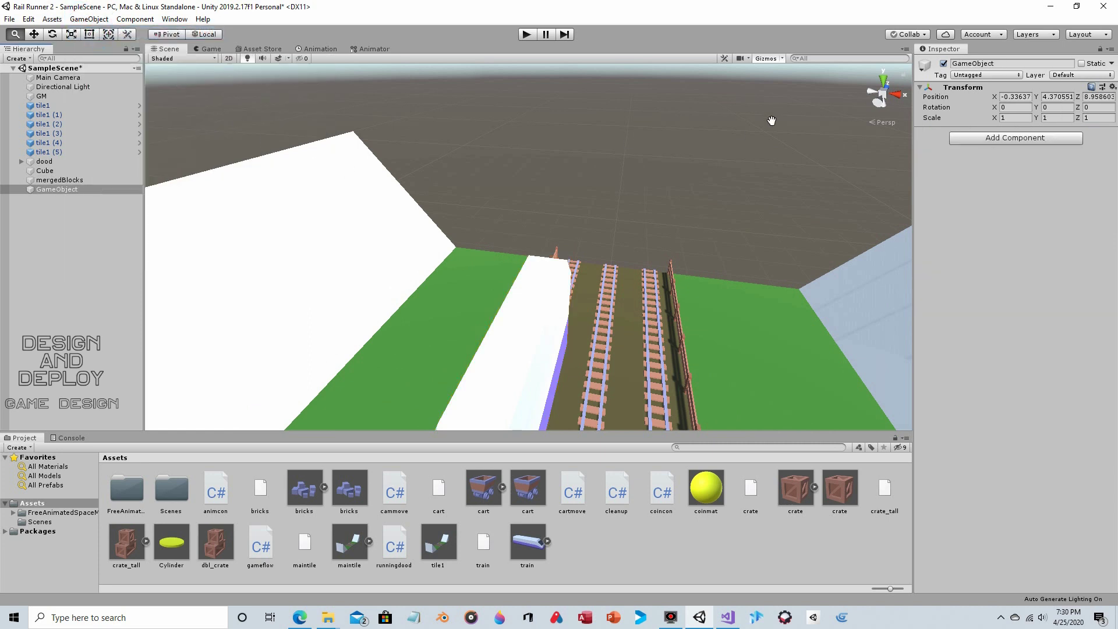
pyautogui.click(1003, 97)
pyautogui.write('0')
pyautogui.click(1044, 97)
pyautogui.write('0')
pyautogui.click(1085, 97)
pyautogui.write('-7')
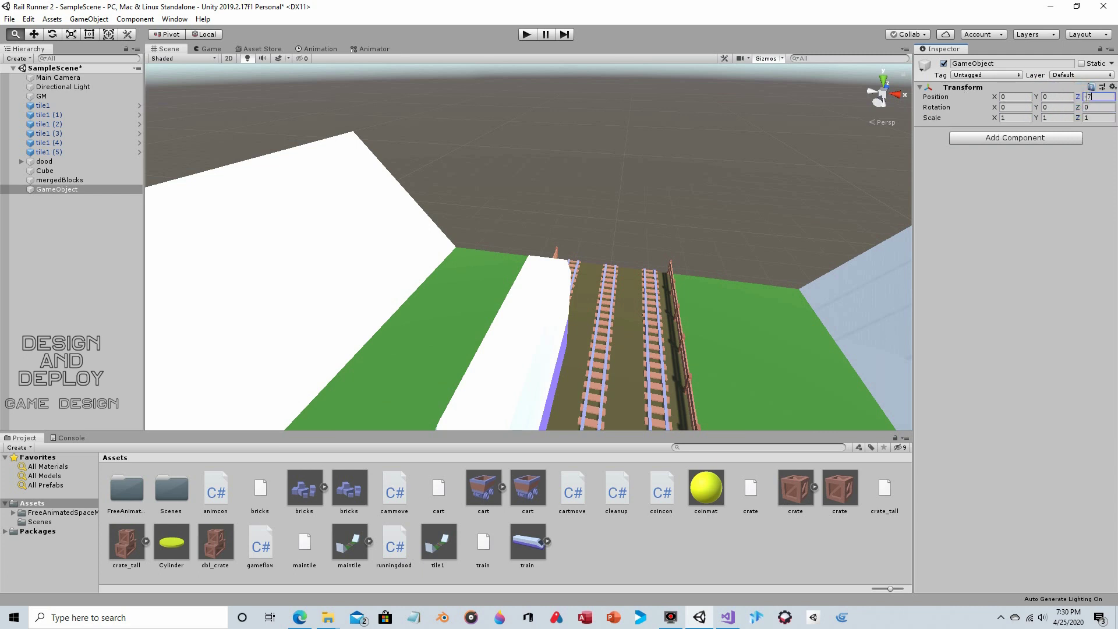
# Add a Physics Box Collider to the empty object and start editing its bounds.
pyautogui.click(984, 137)
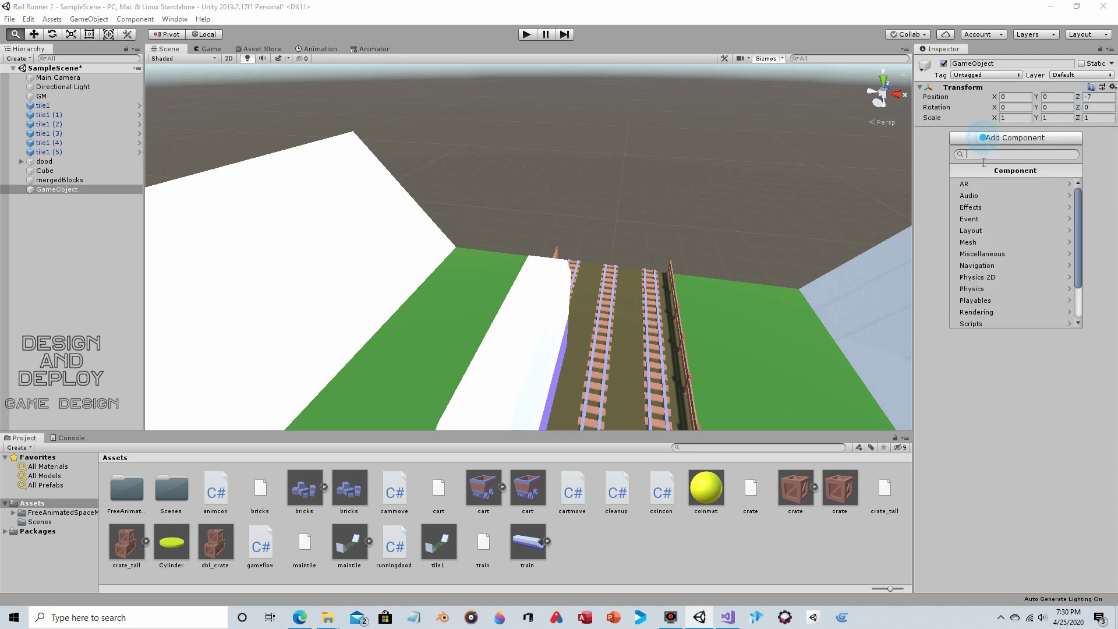
pyautogui.click(989, 288)
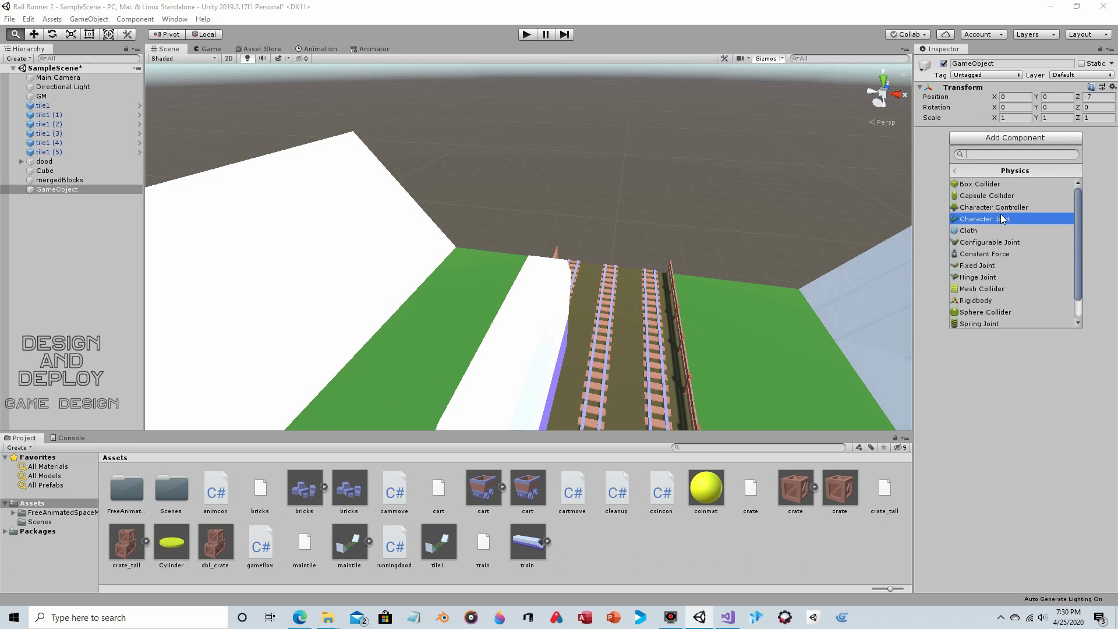
pyautogui.click(1014, 185)
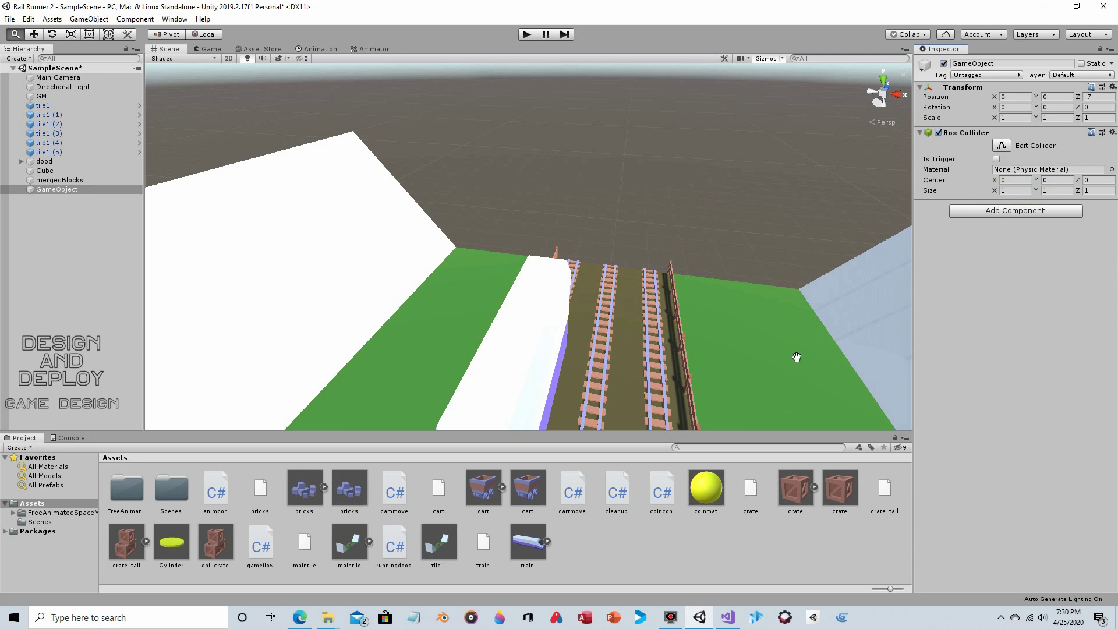
pyautogui.moveTo(794, 355); pyautogui.dragTo(695, 348, button='middle')
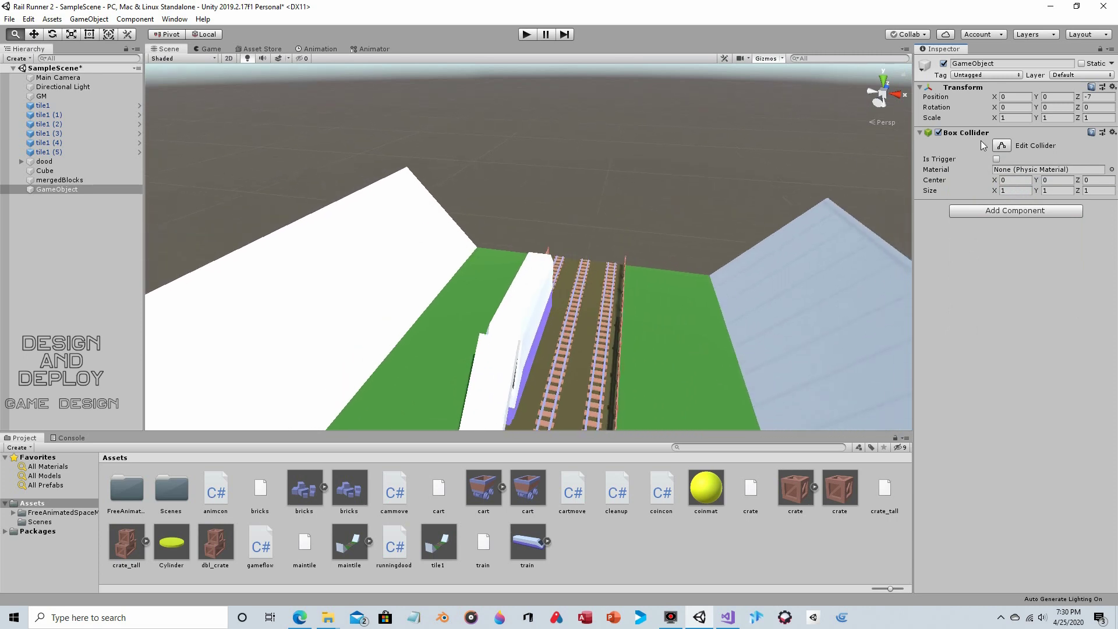
pyautogui.click(1002, 146)
# Set the new collider GameObject's Position Z to 7.
pyautogui.press('f')
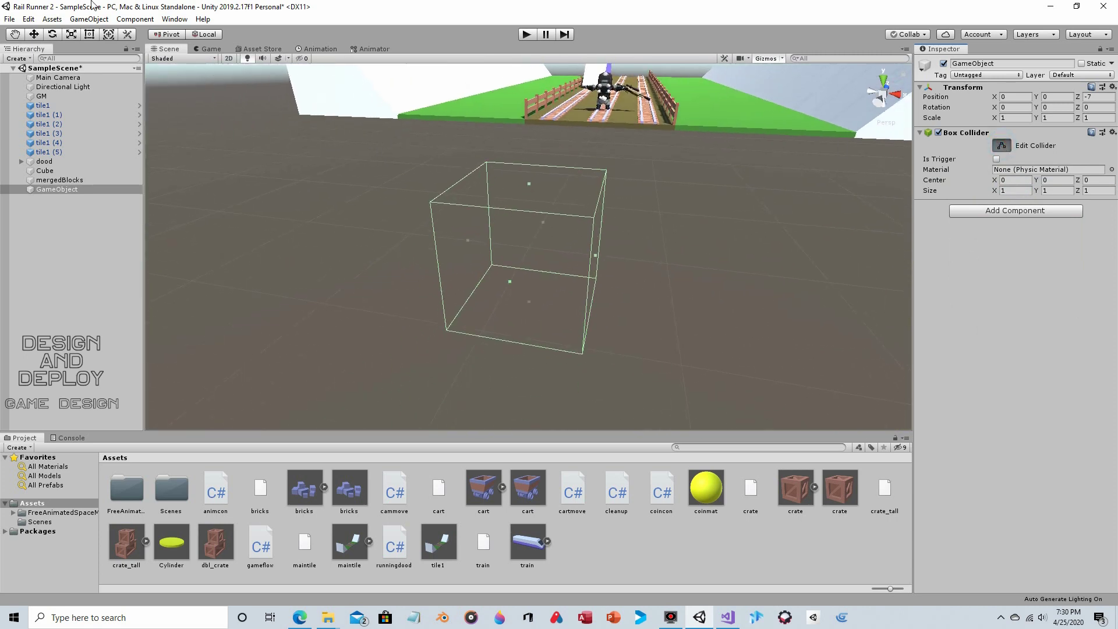
pyautogui.click(34, 33)
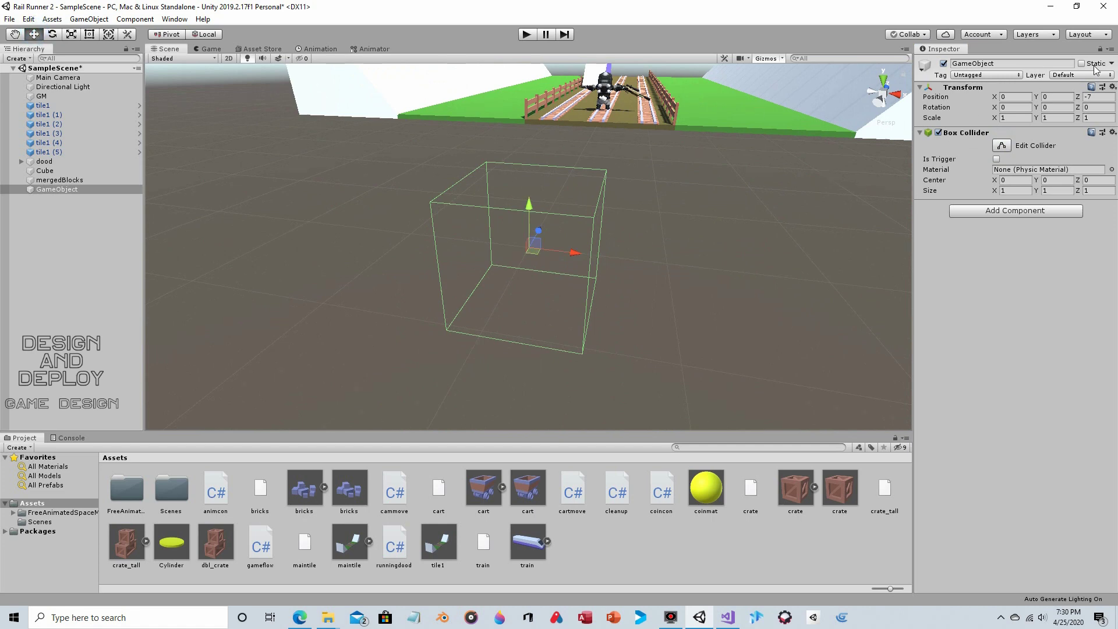
pyautogui.click(1089, 98)
pyautogui.write('7')
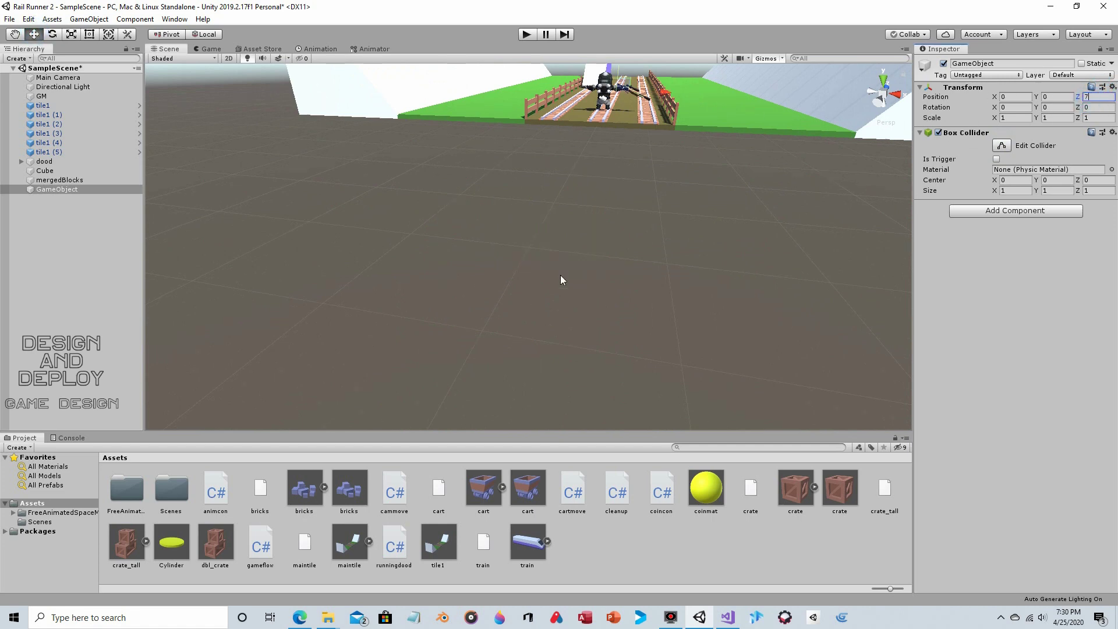
pyautogui.click(14, 34)
# Adjust the Scene view along the rails to see the whole tile, then reselect the collider GameObject.
pyautogui.moveTo(486, 114); pyautogui.dragTo(361, 231)
pyautogui.press('w')
pyautogui.click(425, 244)
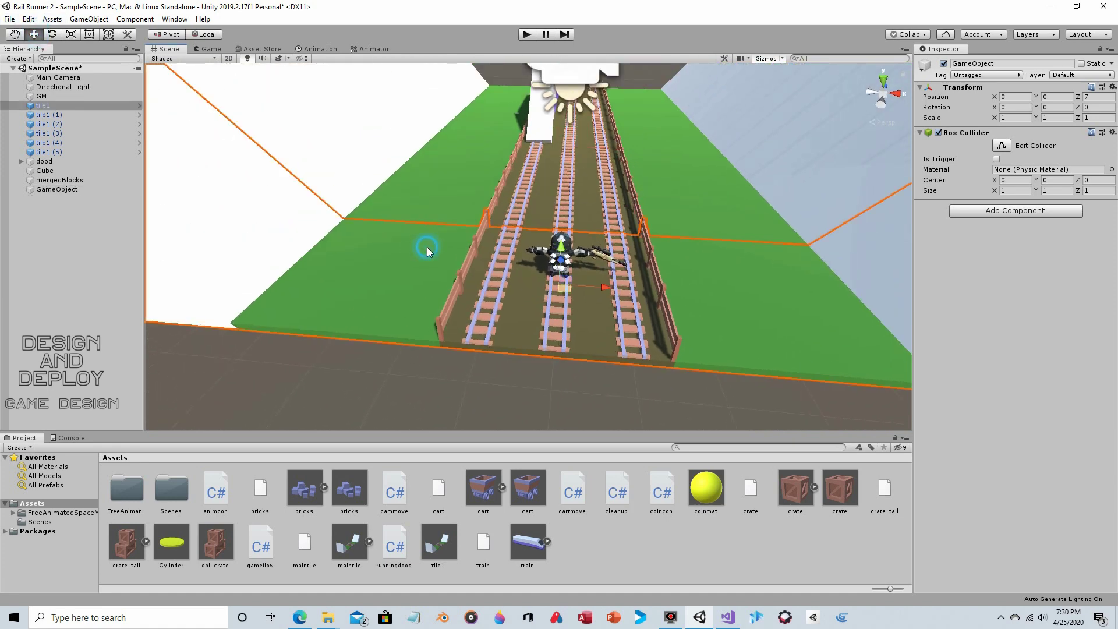
pyautogui.keyDown('alt'); pyautogui.moveTo(430, 119); pyautogui.dragTo(615, 195); pyautogui.keyUp('alt')
pyautogui.scroll(-5, 615, 195)
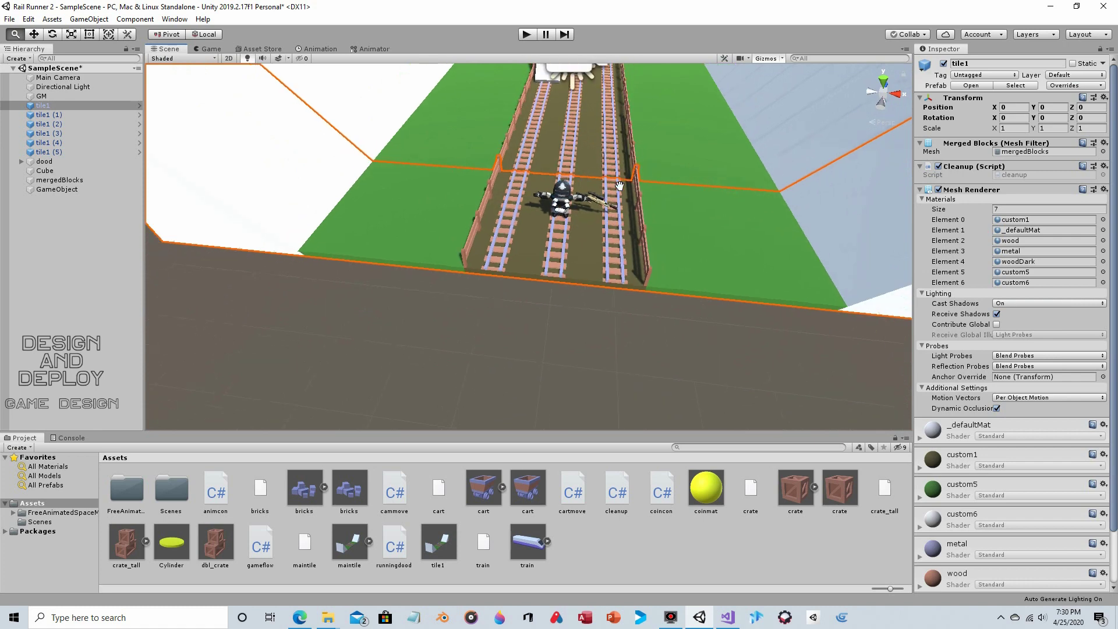
pyautogui.moveTo(624, 192); pyautogui.dragTo(622, 292, button='middle')
pyautogui.scroll(3, 621, 292)
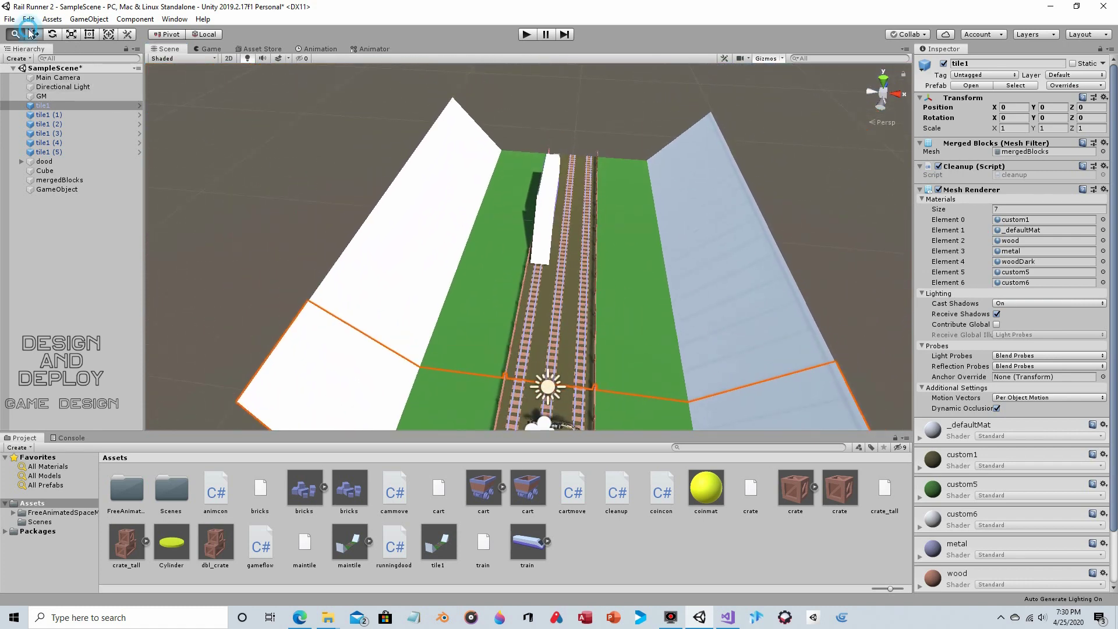
pyautogui.click(47, 193)
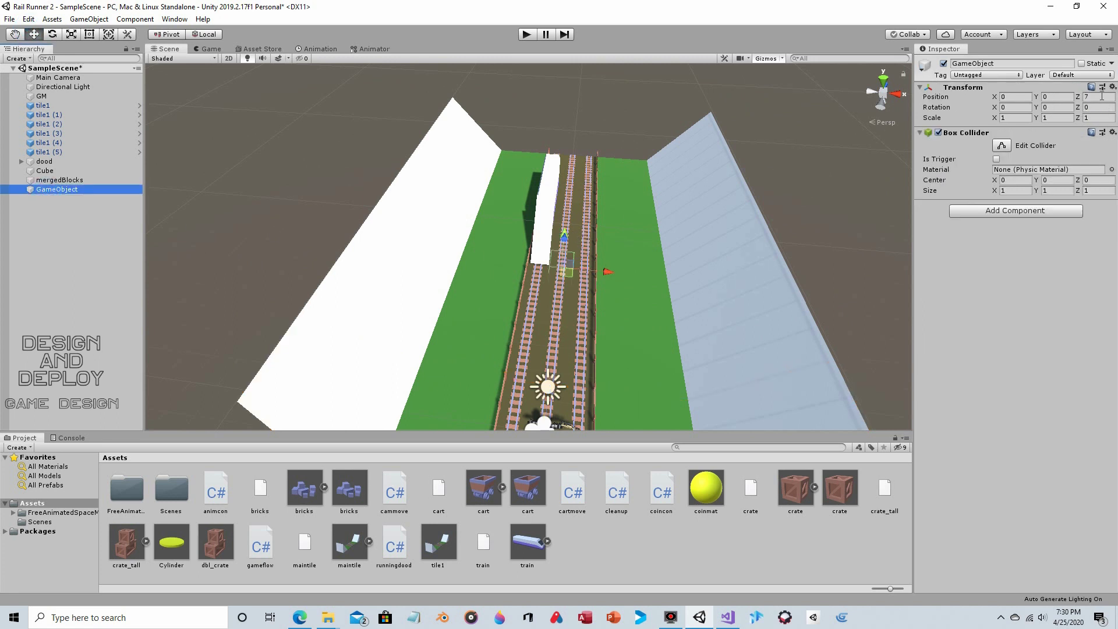
# Set the collider GameObject's Position to X -1, Y 2, Z 9.
pyautogui.click(1015, 97)
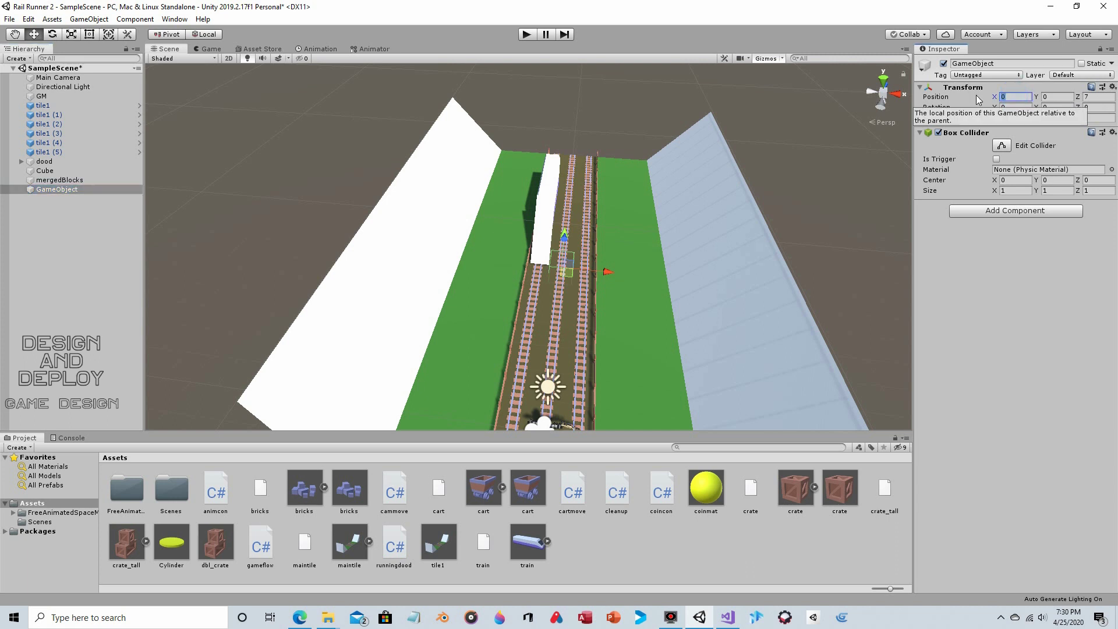
pyautogui.write('-1')
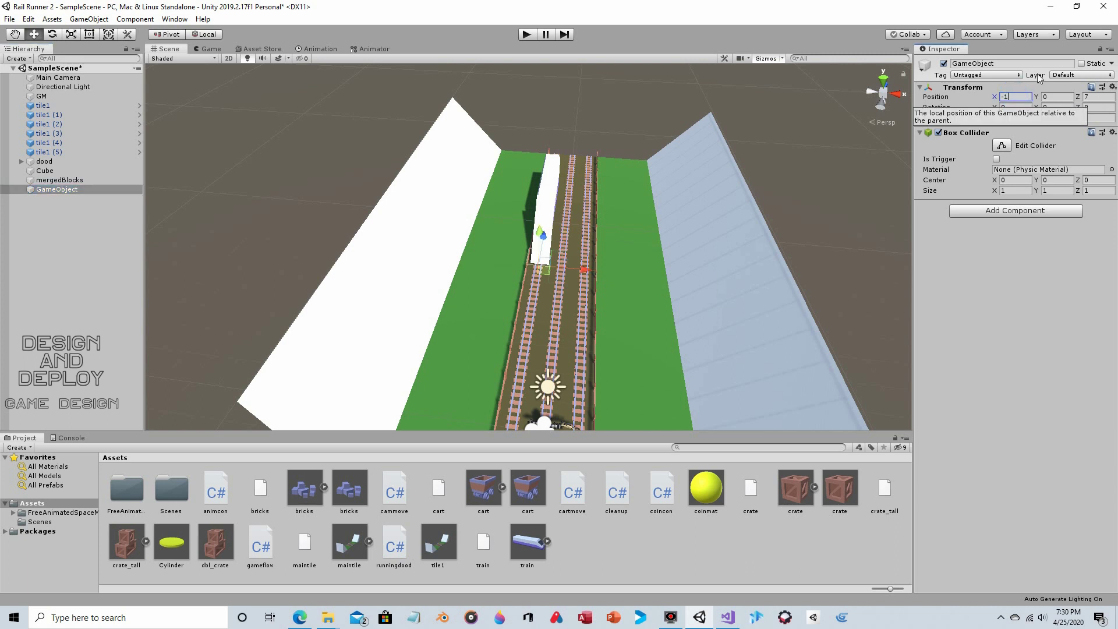
pyautogui.press('Tab')
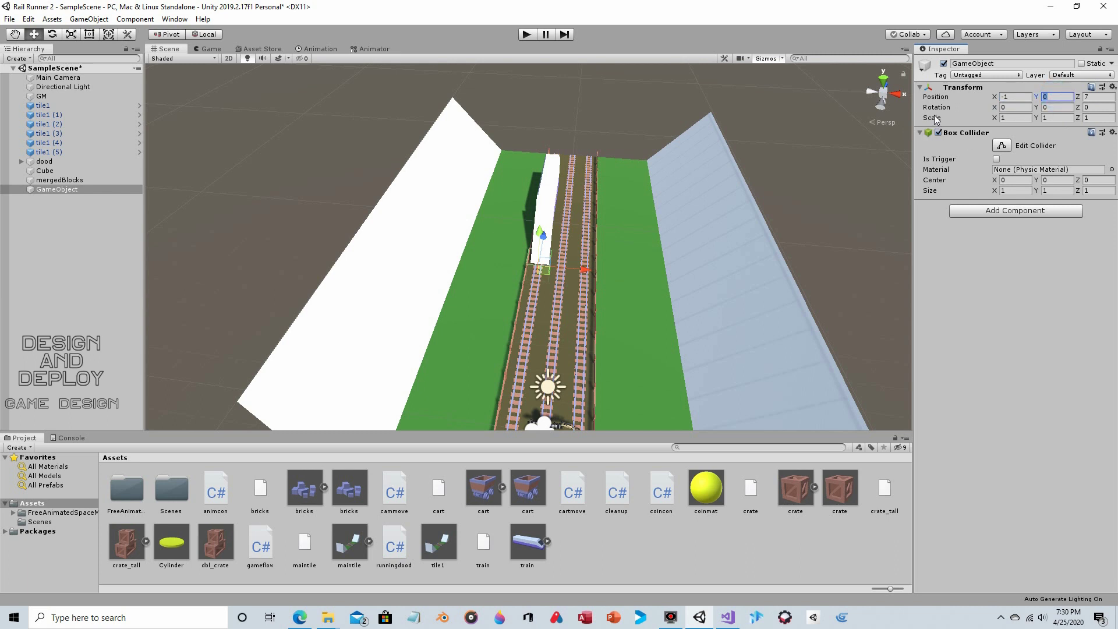
pyautogui.write('2')
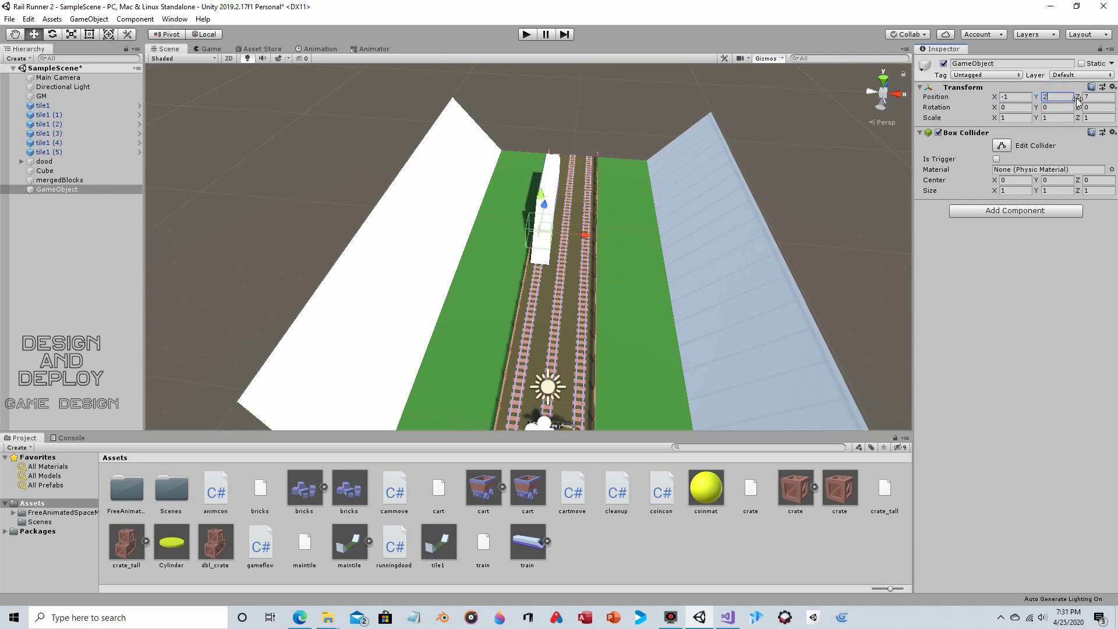
pyautogui.click(1099, 96)
pyautogui.write('9')
# Bring the Scene view close to the train and tracks, then reselect the collider GameObject.
pyautogui.scroll(-2, 458, 218)
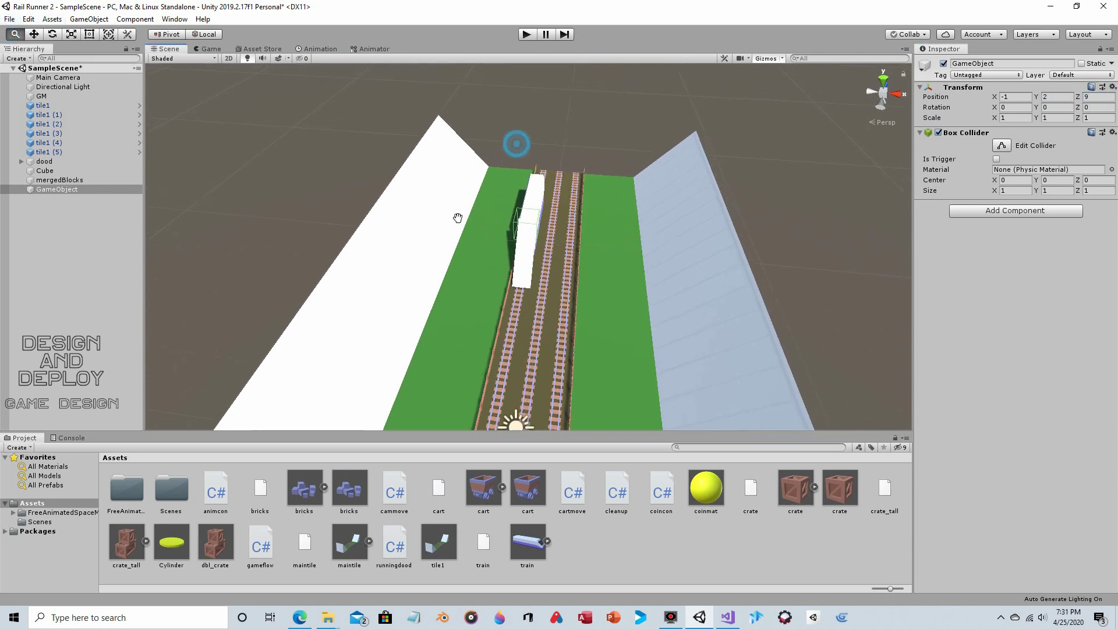
pyautogui.moveTo(458, 218); pyautogui.dragTo(459, 271)
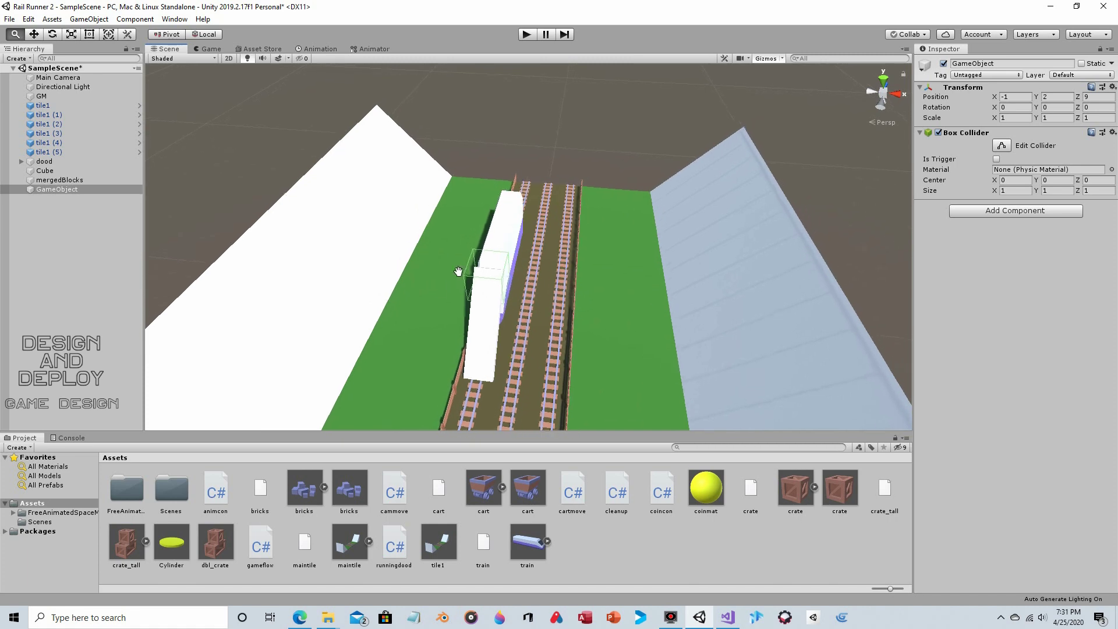
pyautogui.moveTo(661, 132); pyautogui.dragTo(416, 174, button='right')
pyautogui.press('w')
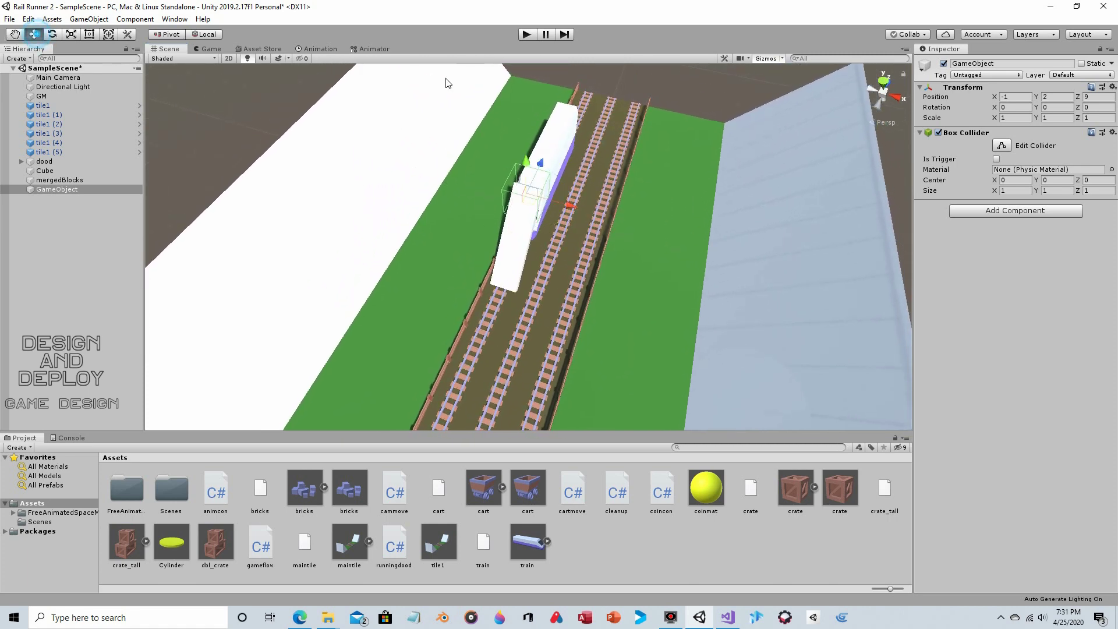
pyautogui.click(469, 76)
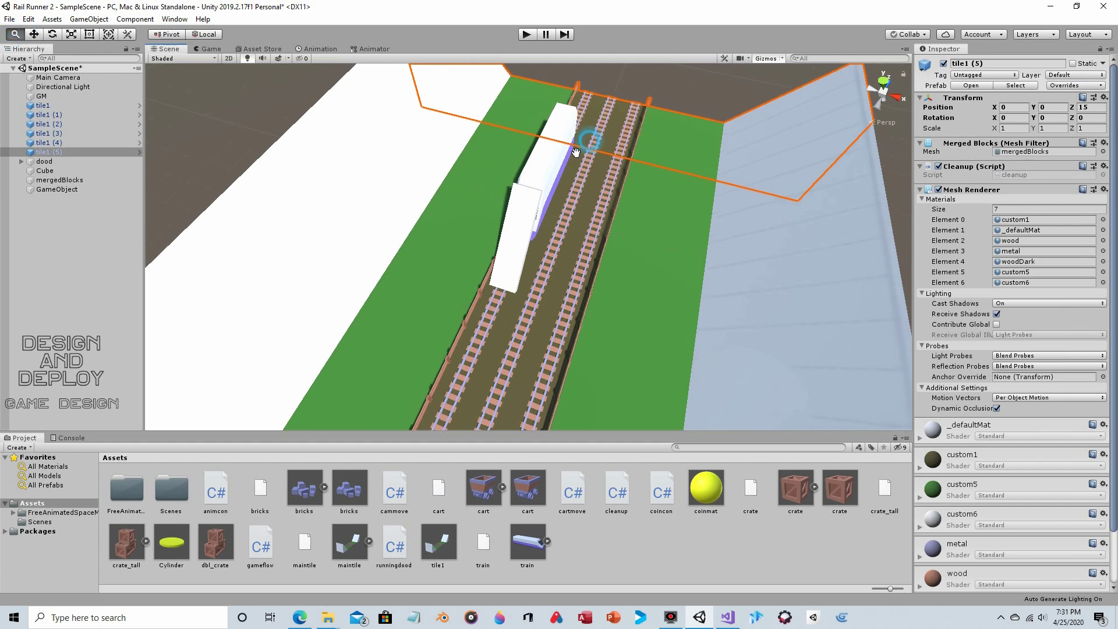
pyautogui.moveTo(575, 152)
pyautogui.mouseDown(button='right')
pyautogui.moveTo(537, 201)
pyautogui.moveTo(585, 165)
pyautogui.mouseUp(button='right')
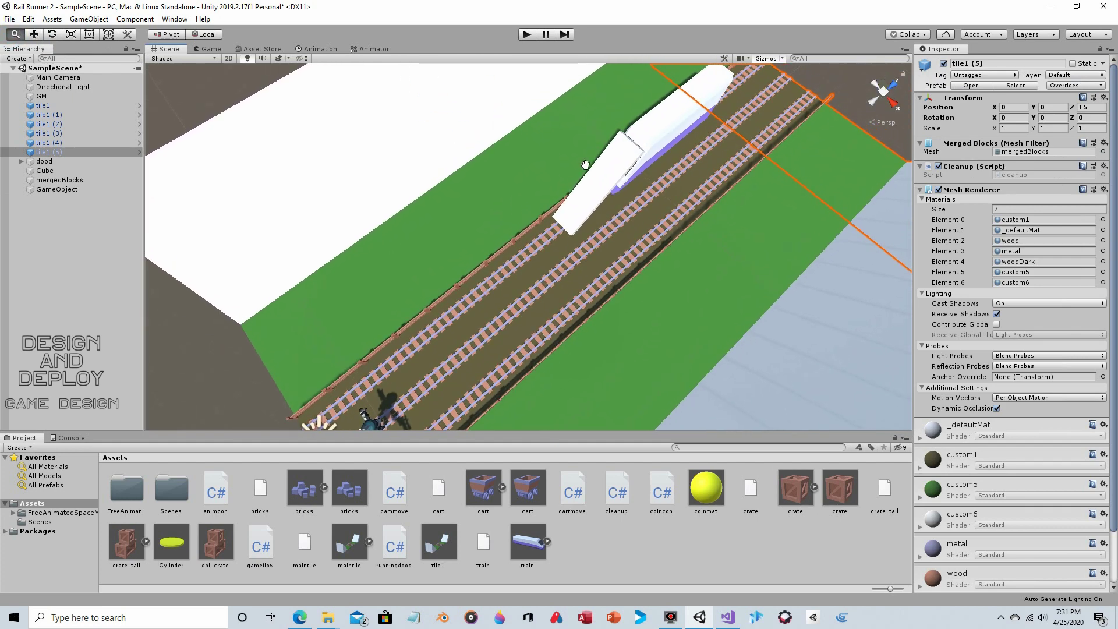
pyautogui.scroll(-5, 585, 165)
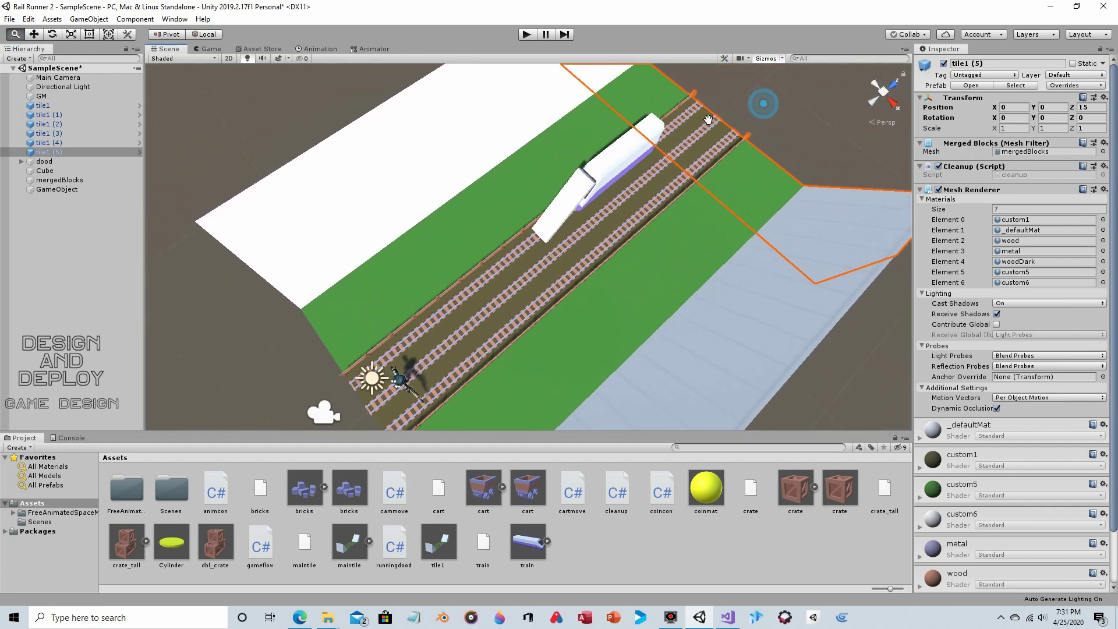
pyautogui.moveTo(709, 120); pyautogui.dragTo(646, 170)
pyautogui.scroll(4, 620, 172)
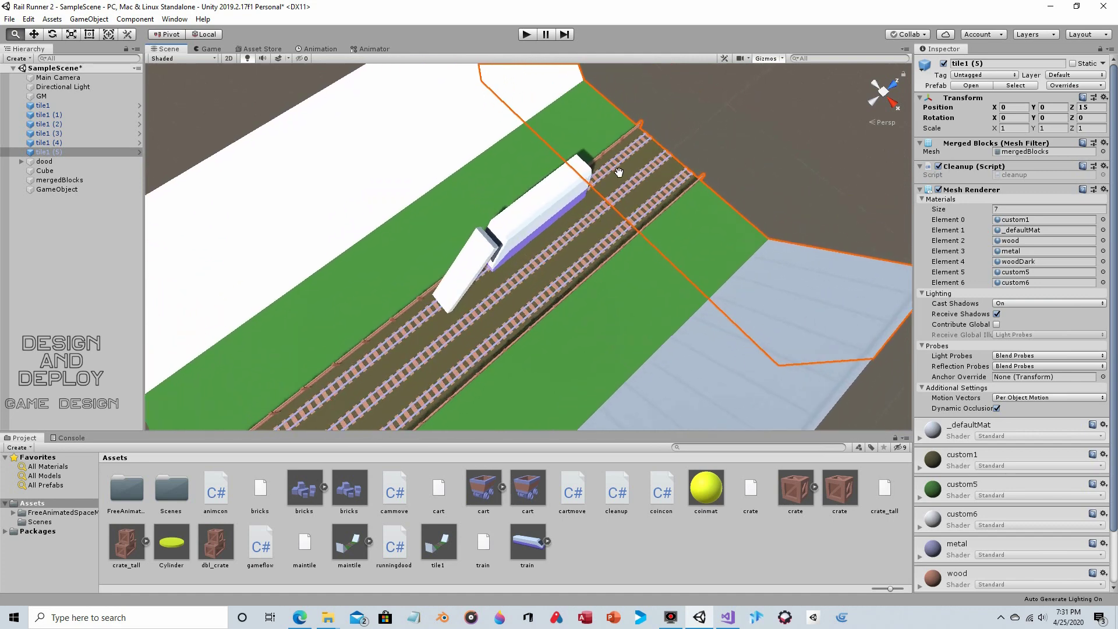
pyautogui.scroll(3, 619, 173)
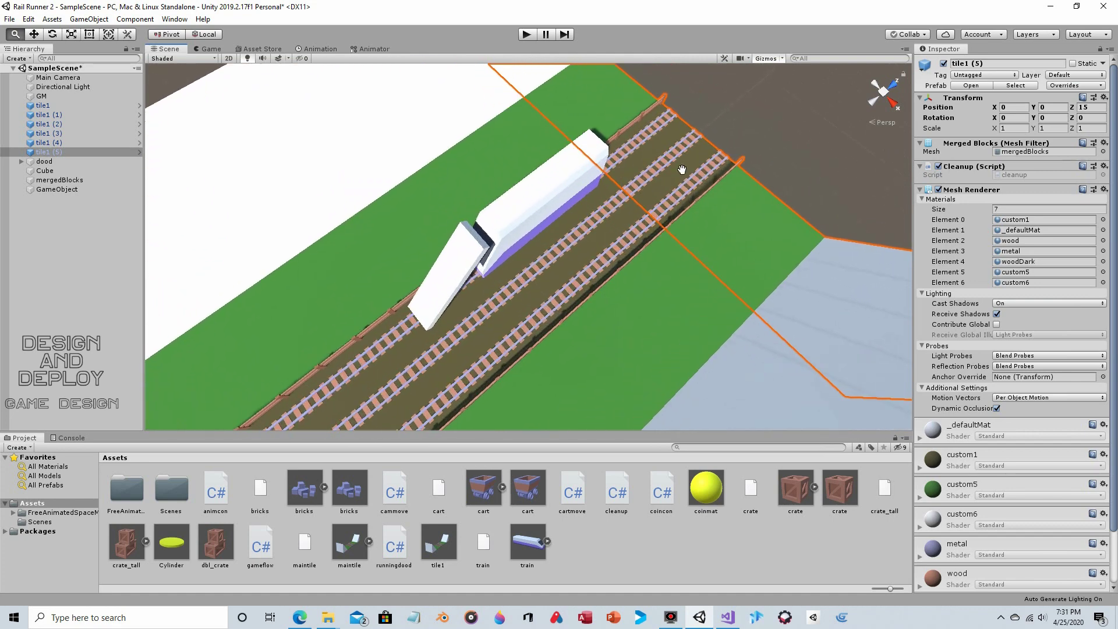
pyautogui.click(35, 35)
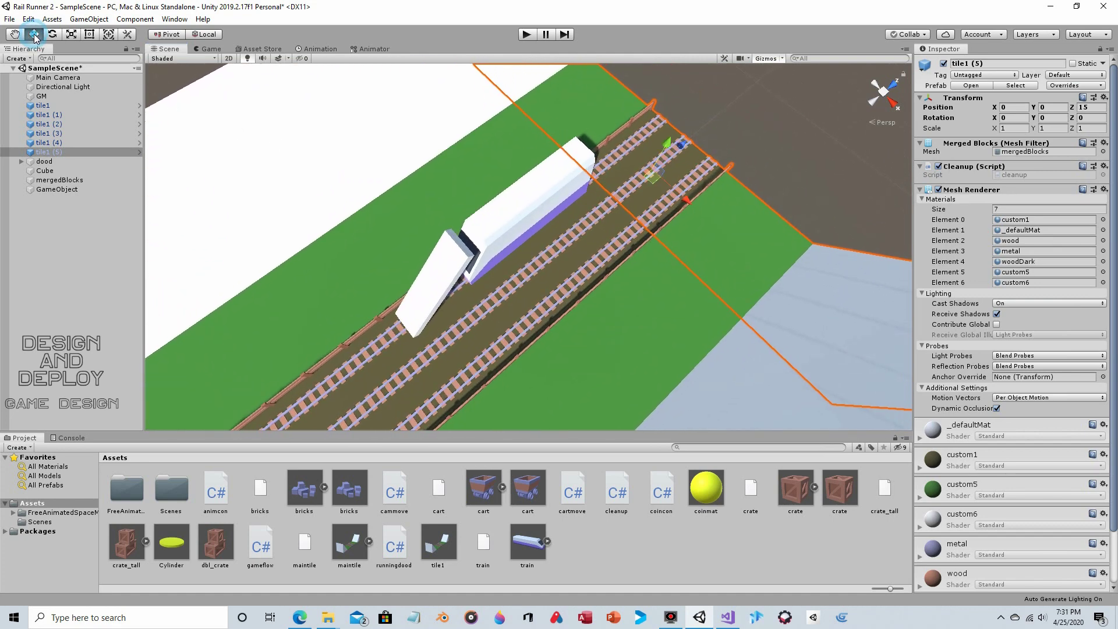
pyautogui.click(57, 190)
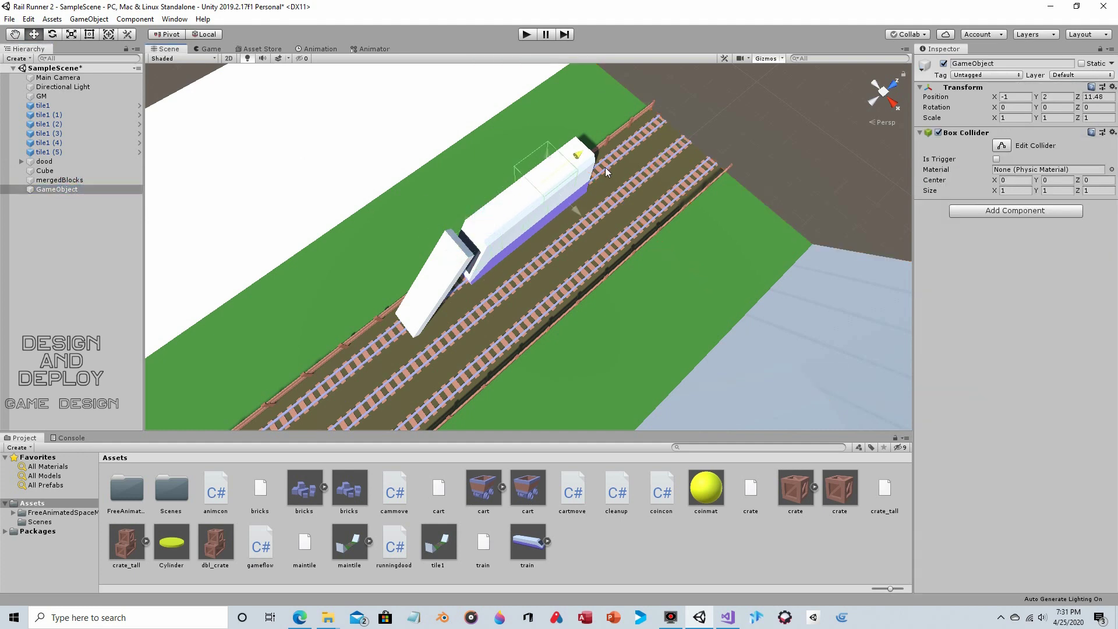
# Slide the collider forward along Z to the train's nose at Z 13.16.
pyautogui.moveTo(606, 167); pyautogui.dragTo(634, 114)
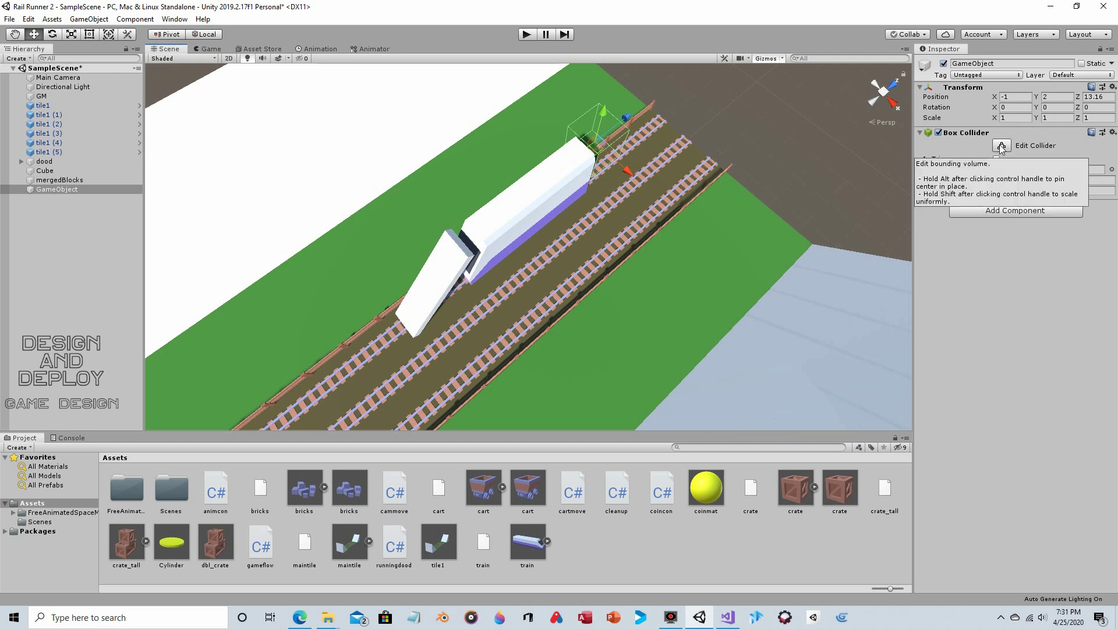
pyautogui.click(14, 34)
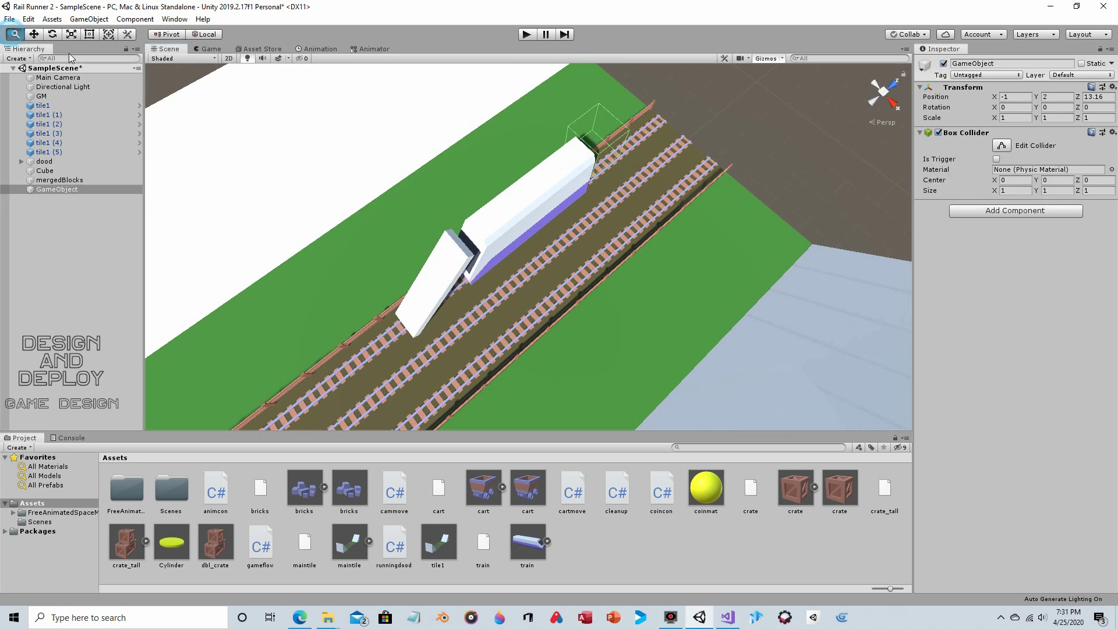
pyautogui.keyDown('alt'); pyautogui.moveTo(468, 205); pyautogui.dragTo(587, 159); pyautogui.keyUp('alt')
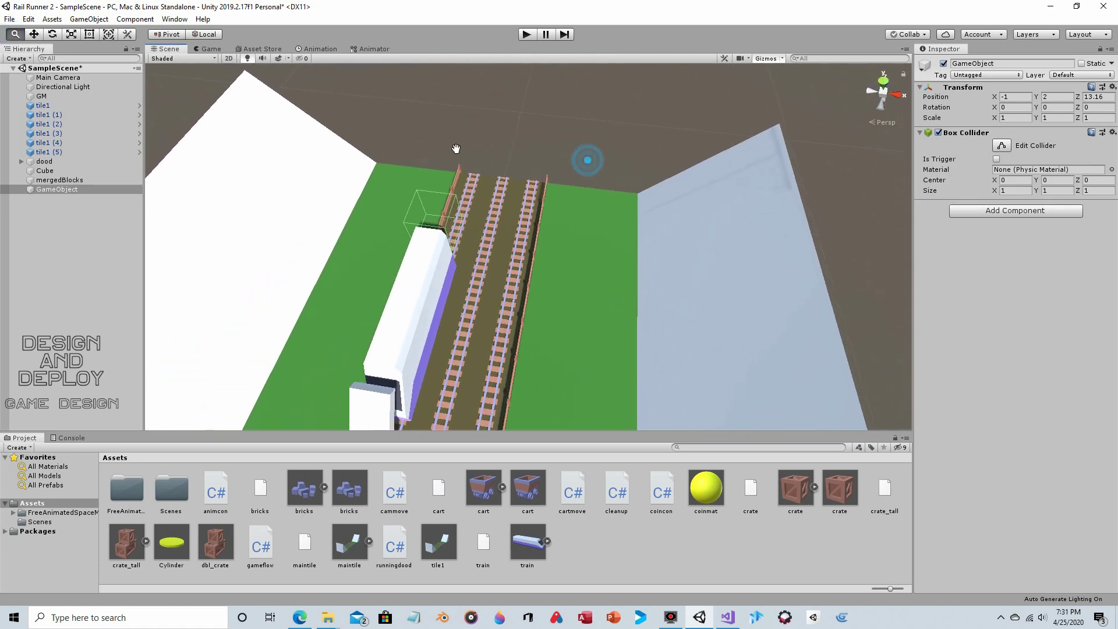
pyautogui.keyDown('alt'); pyautogui.moveTo(456, 149); pyautogui.dragTo(404, 145); pyautogui.keyUp('alt')
pyautogui.keyDown('alt'); pyautogui.moveTo(722, 292); pyautogui.dragTo(174, 82); pyautogui.keyUp('alt')
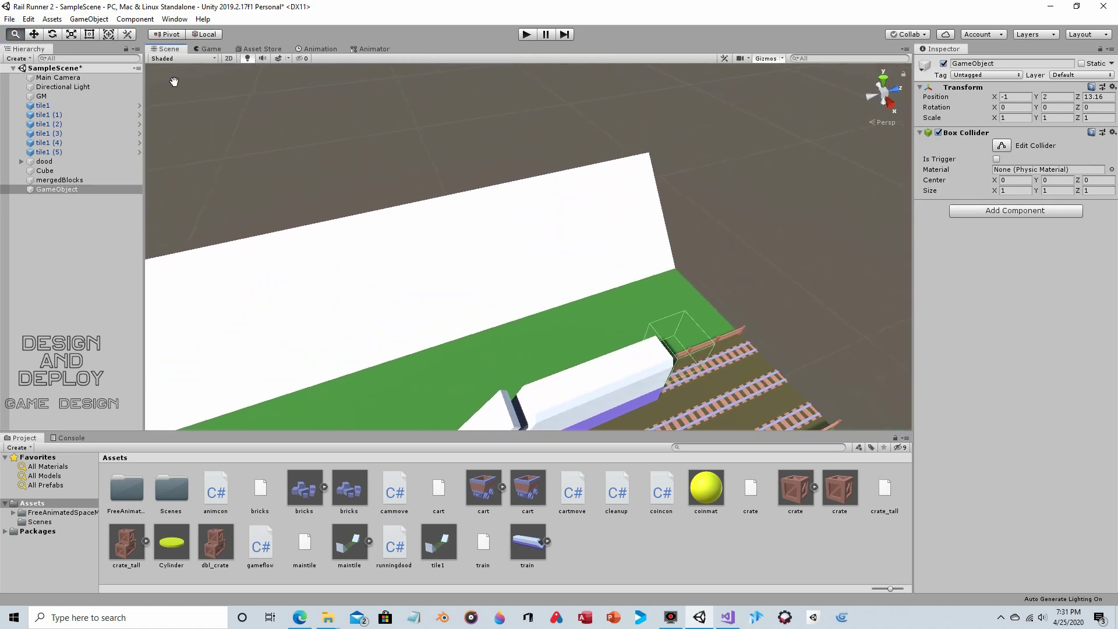
pyautogui.click(34, 33)
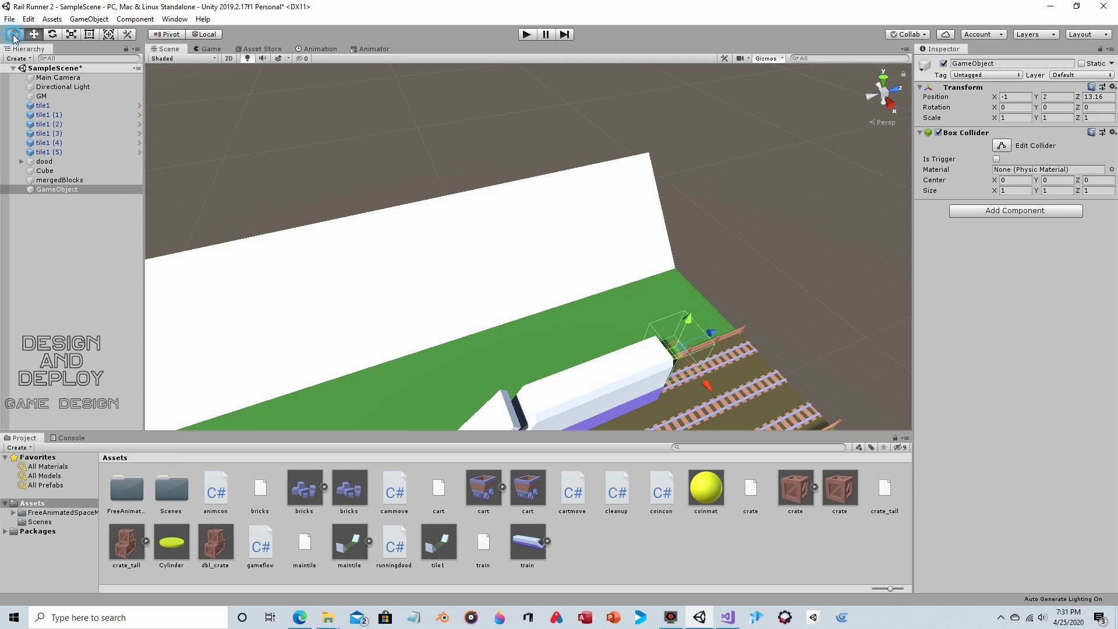
# Make the Box Collider a trigger and shrink it to about 1 × 0.78 × 0.75.
pyautogui.scroll(-1, 570, 253)
pyautogui.moveTo(570, 253); pyautogui.dragTo(802, 274)
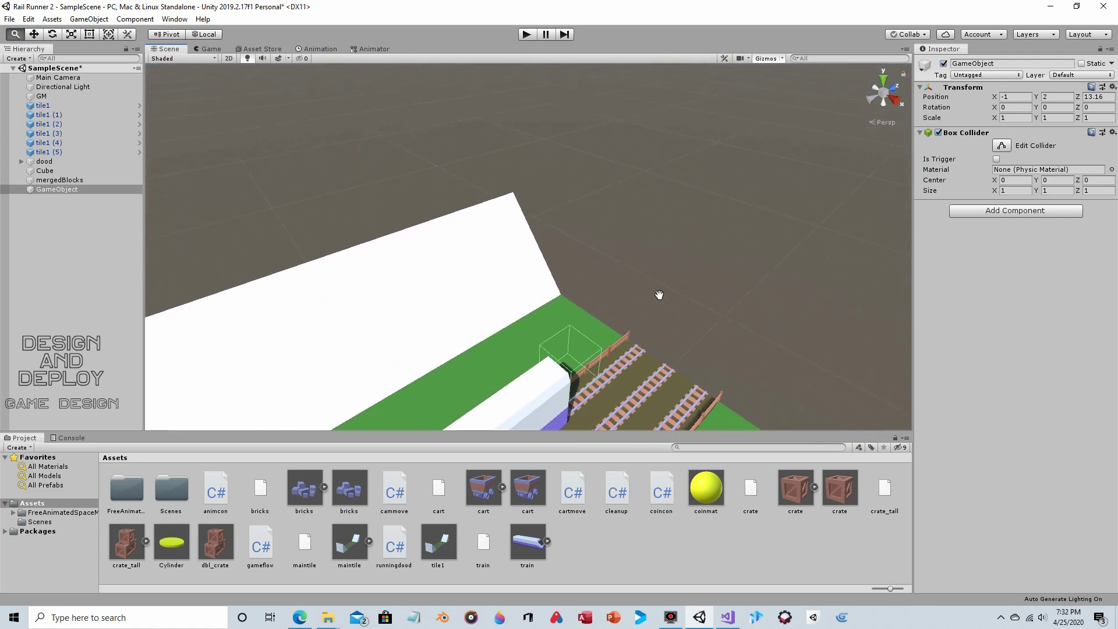
pyautogui.scroll(-3, 659, 292)
pyautogui.scroll(-5, 629, 290)
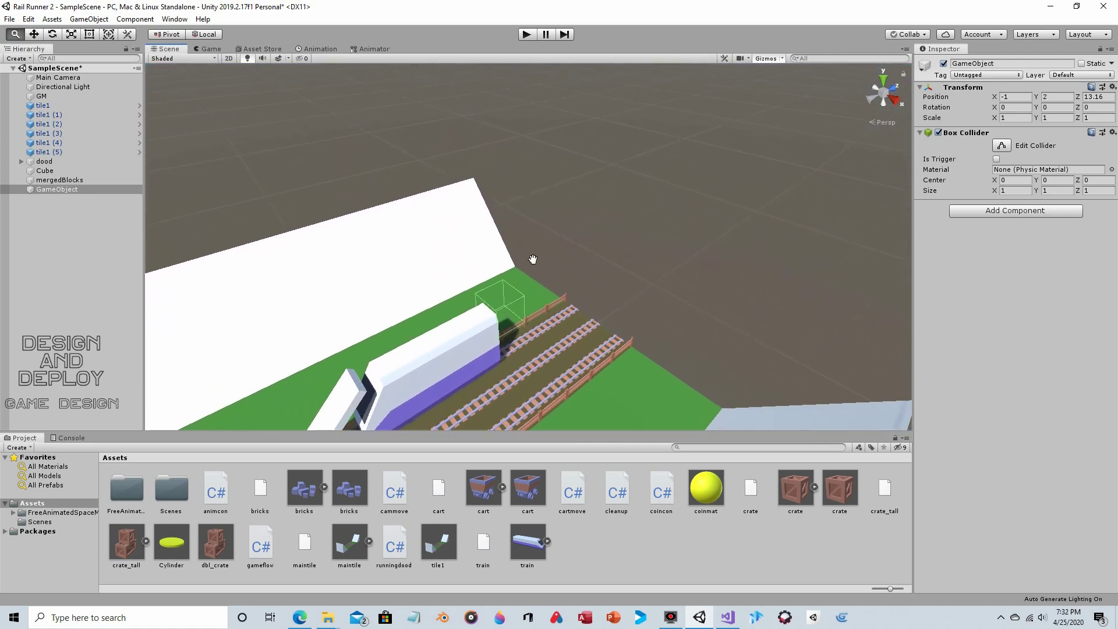
pyautogui.click(34, 34)
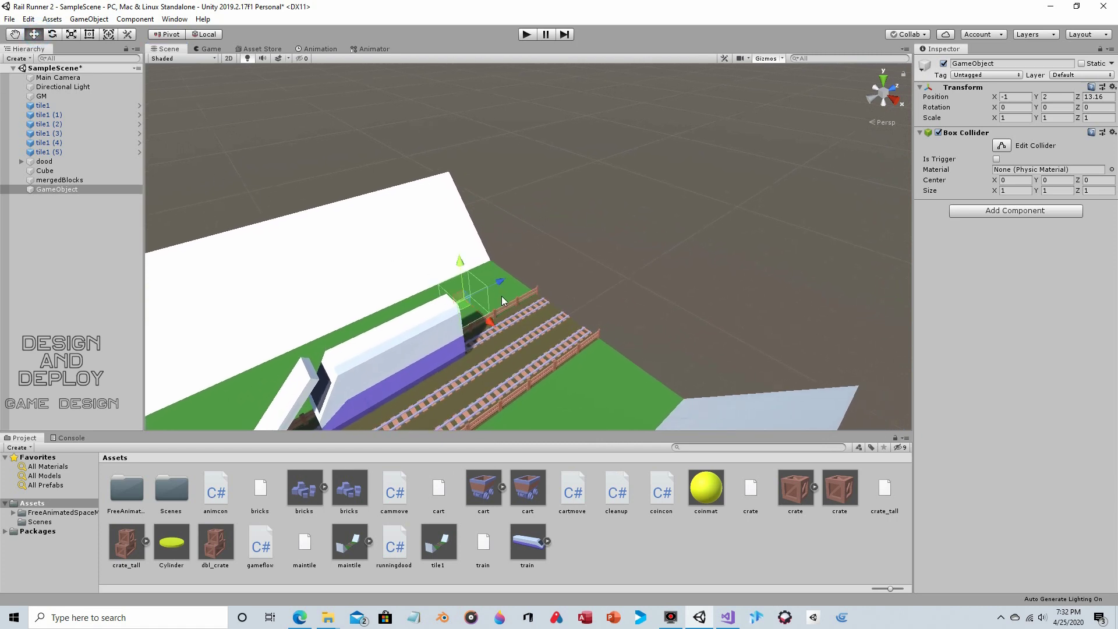
pyautogui.click(996, 158)
pyautogui.click(1001, 145)
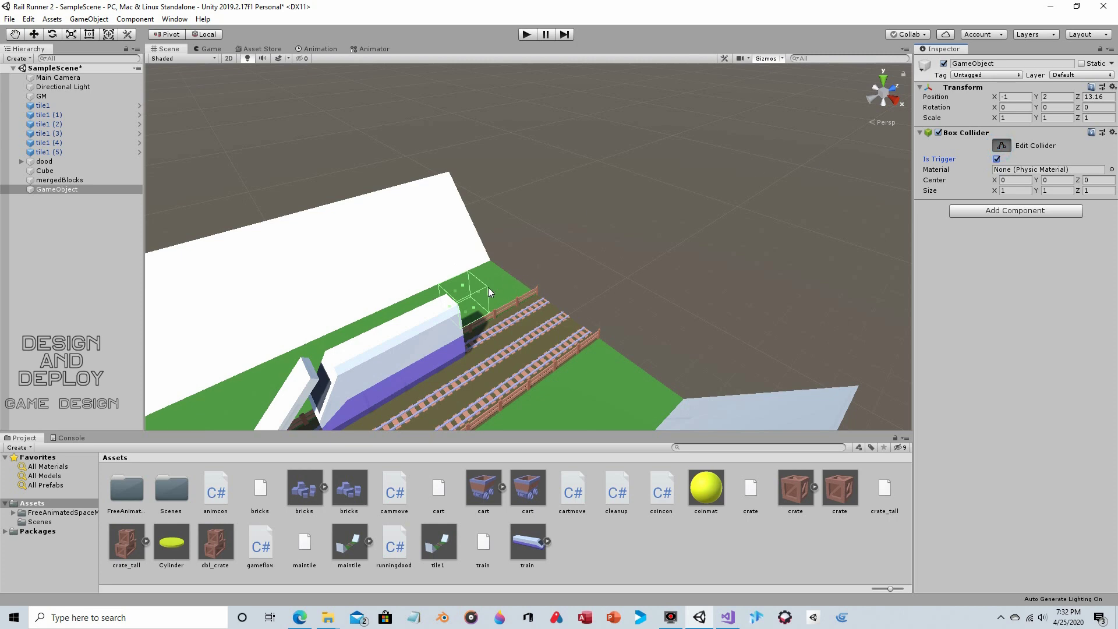
pyautogui.moveTo(472, 311)
pyautogui.mouseDown()
pyautogui.moveTo(481, 294)
pyautogui.moveTo(465, 292)
pyautogui.mouseUp()
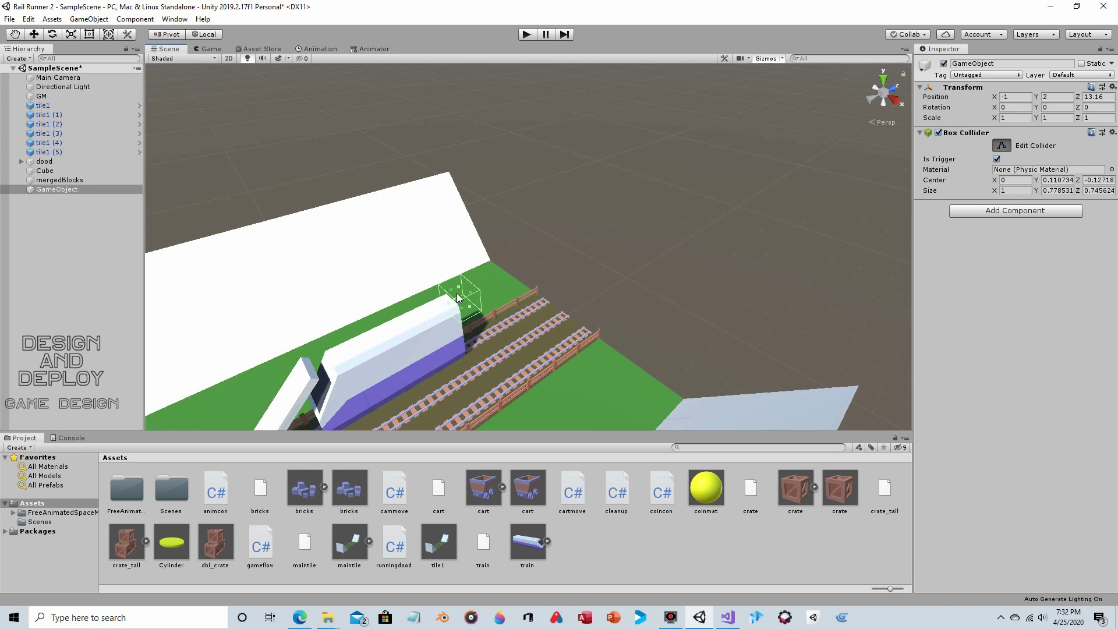
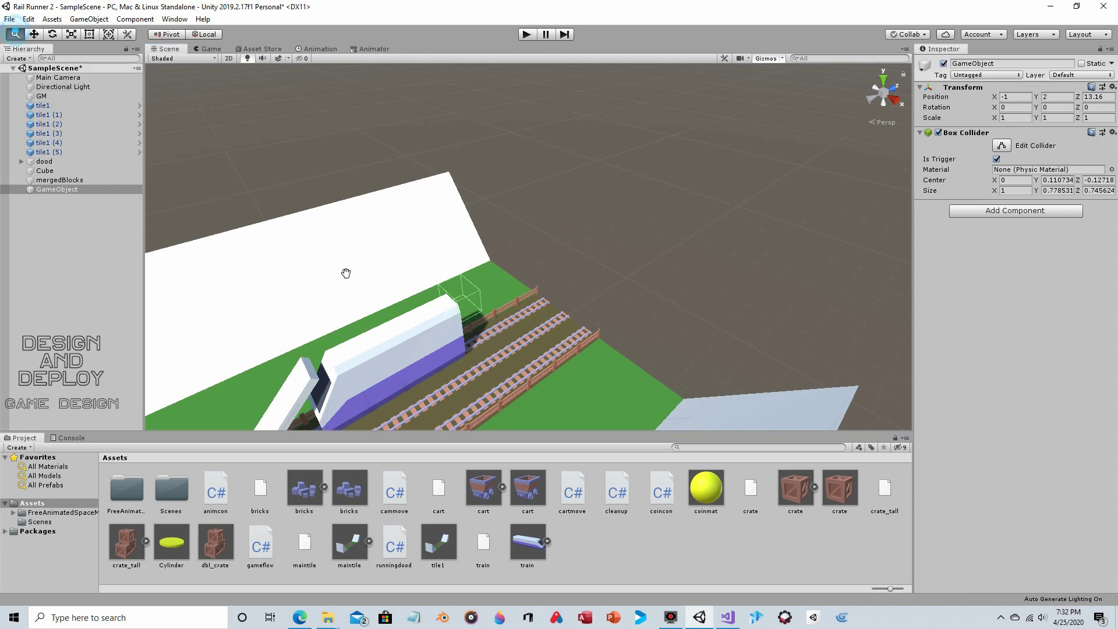
# Bring the view down the tracks to the trigger box and select the GameObject with the Move tool.
pyautogui.moveTo(350, 276); pyautogui.dragTo(517, 279)
pyautogui.moveTo(429, 297); pyautogui.dragTo(517, 272, button='right')
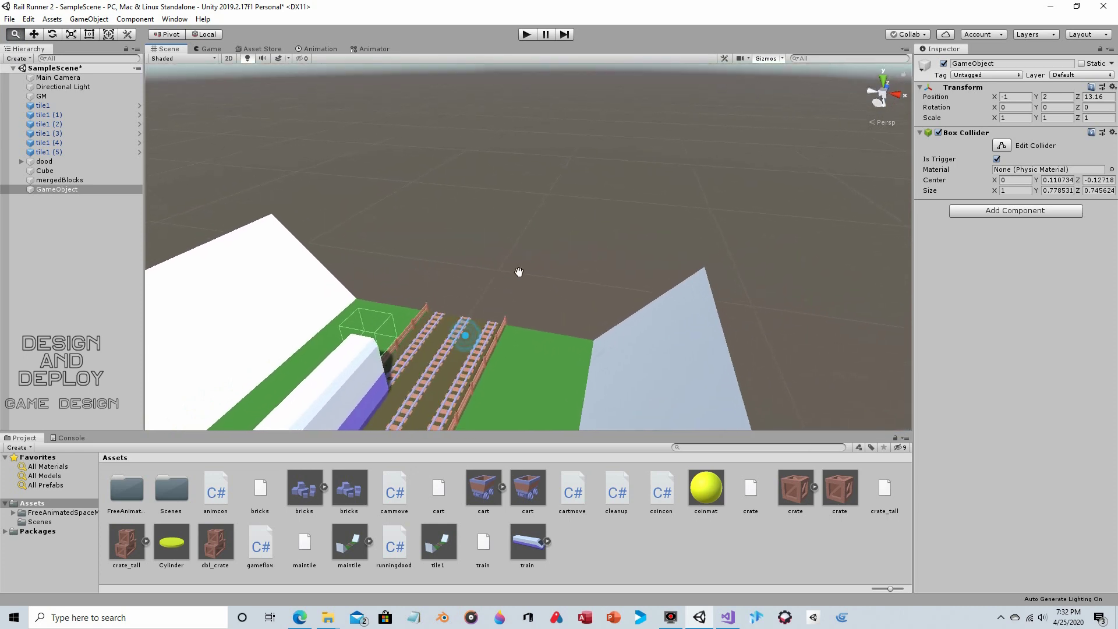
pyautogui.moveTo(517, 272); pyautogui.dragTo(401, 332)
pyautogui.moveTo(401, 333); pyautogui.dragTo(509, 269, button='right')
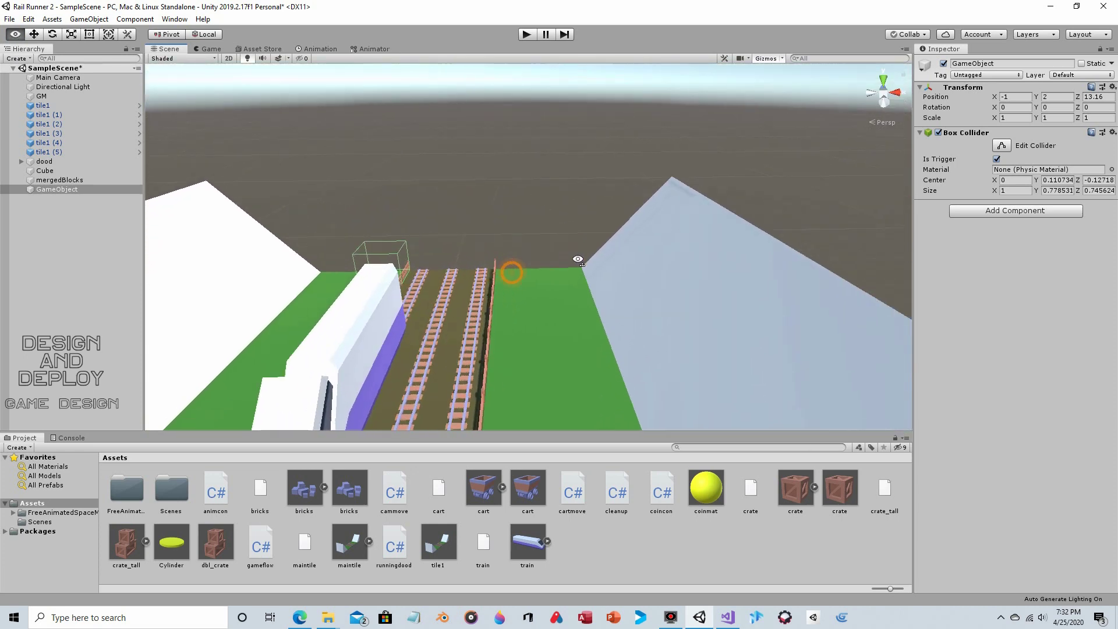
pyautogui.moveTo(509, 270); pyautogui.dragTo(594, 240)
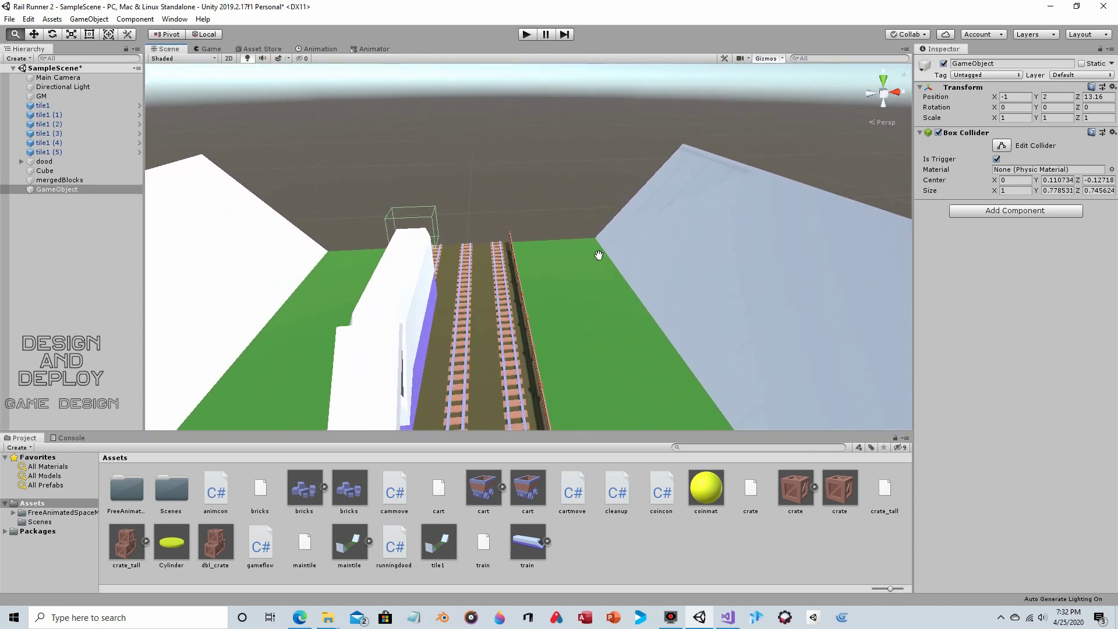
pyautogui.click(34, 34)
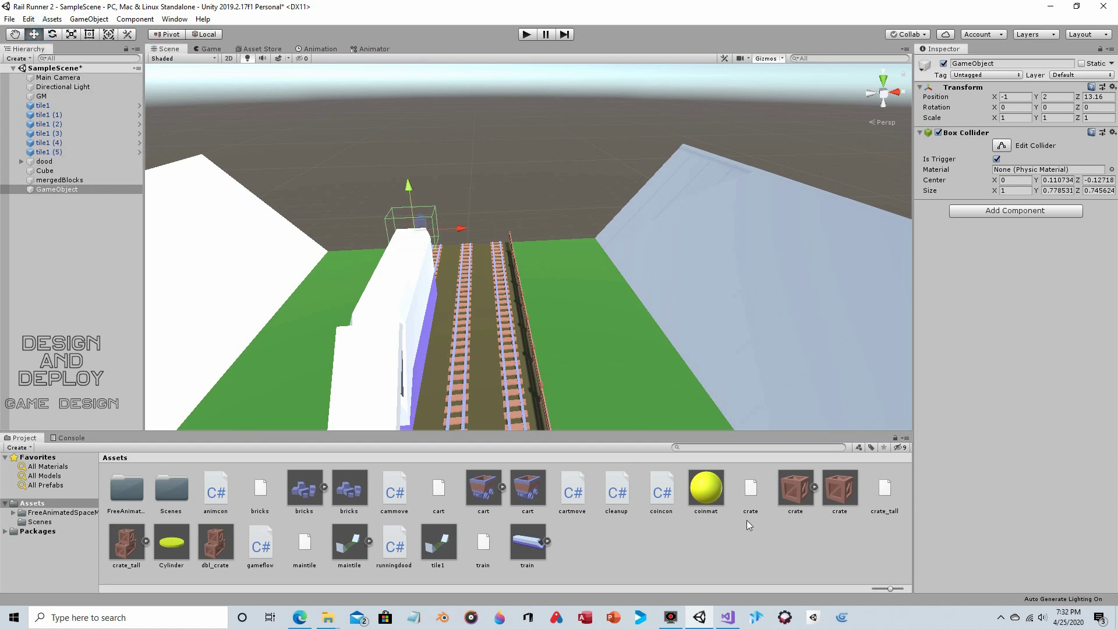
pyautogui.click(75, 189)
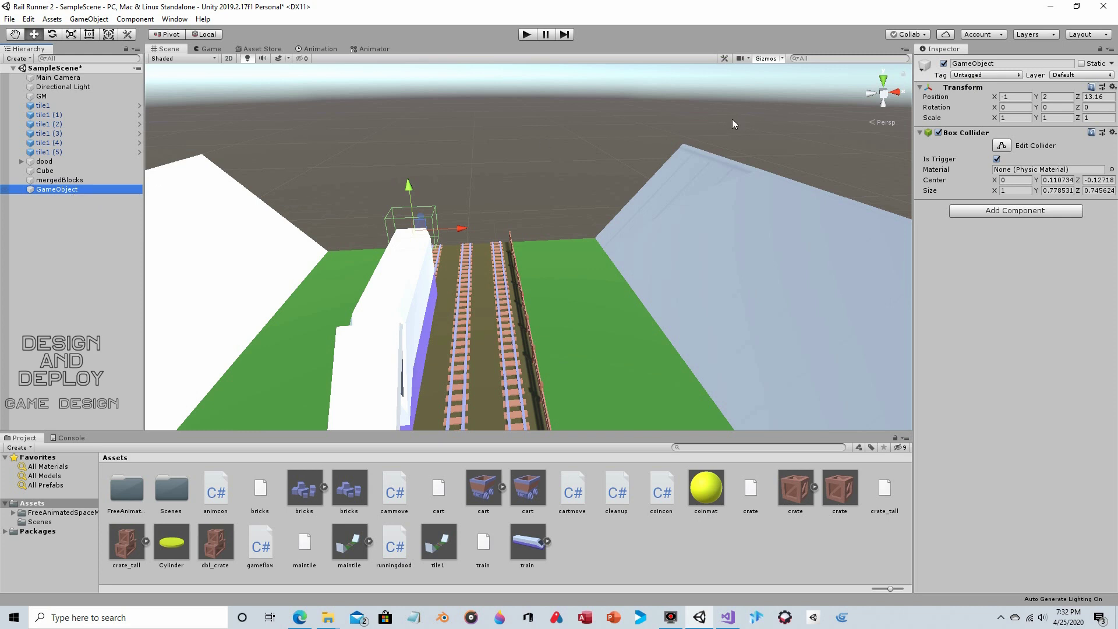
# Create a new tag named 'dropdown' in the Tag Manager.
pyautogui.click(986, 75)
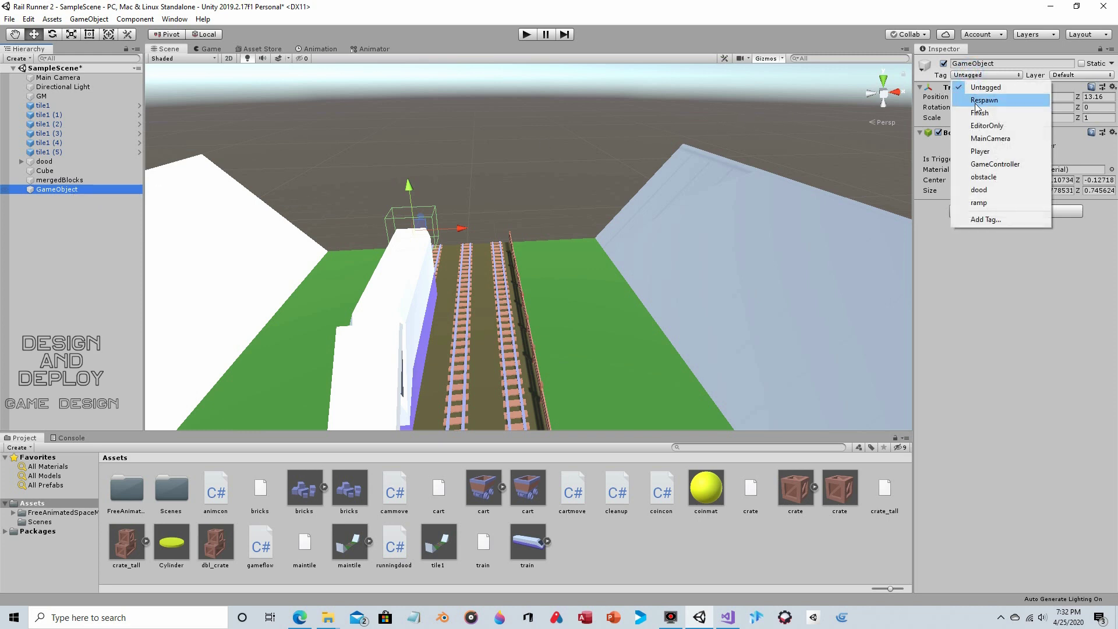
pyautogui.click(988, 220)
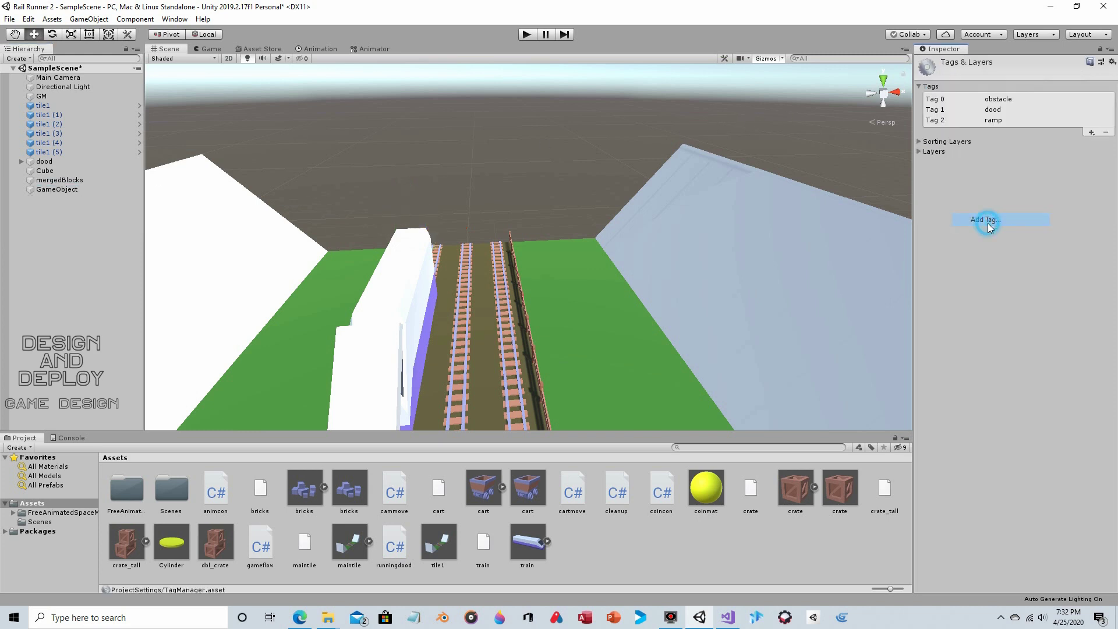
pyautogui.click(1090, 132)
pyautogui.write('dropdown')
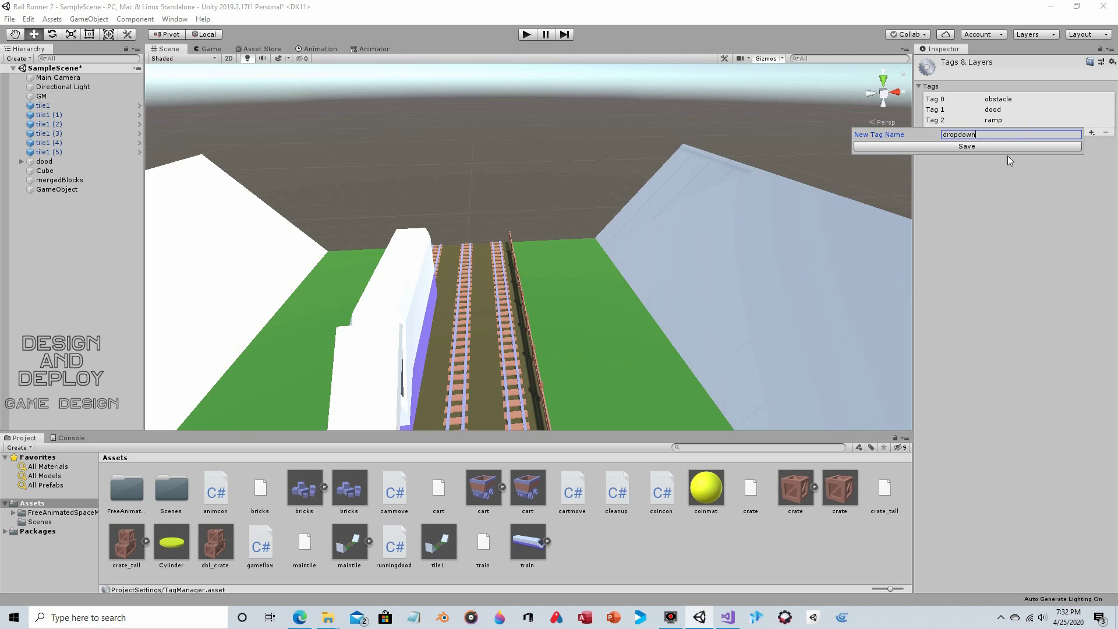
pyautogui.click(983, 145)
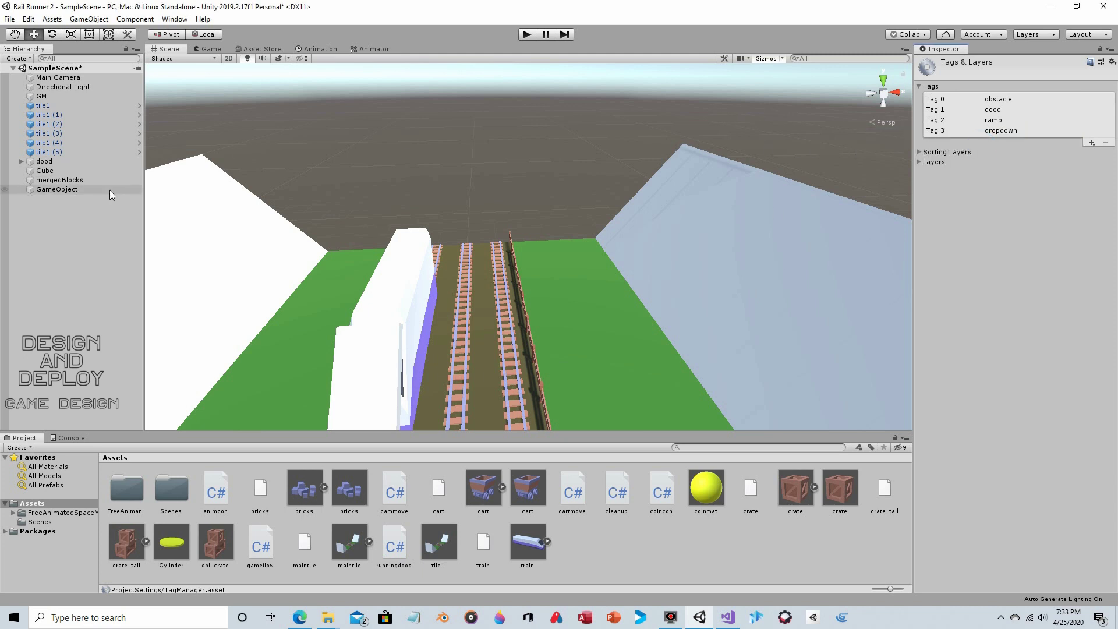
# Tag the trigger GameObject as 'dropdown' and bring up runningdood.cs in Visual Studio.
pyautogui.click(81, 189)
pyautogui.click(977, 76)
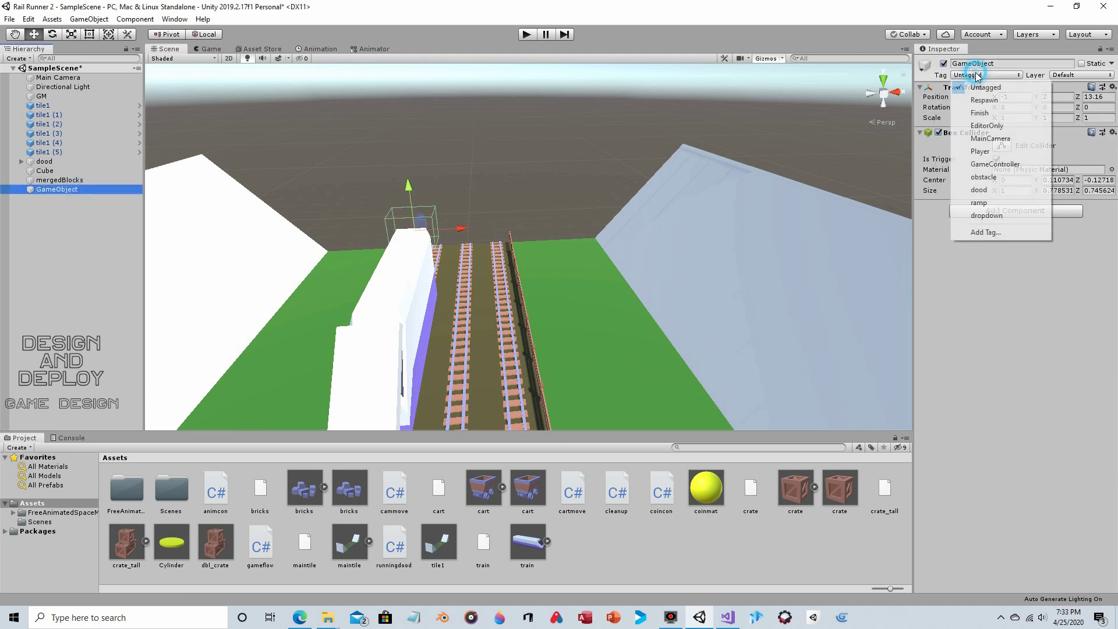
pyautogui.click(987, 215)
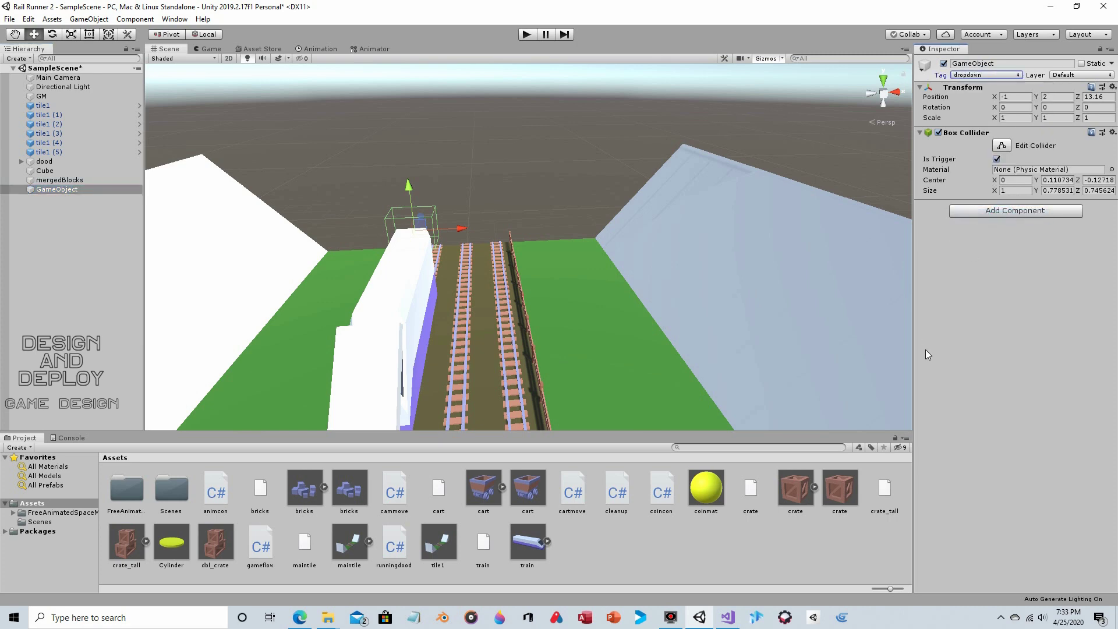
pyautogui.click(727, 616)
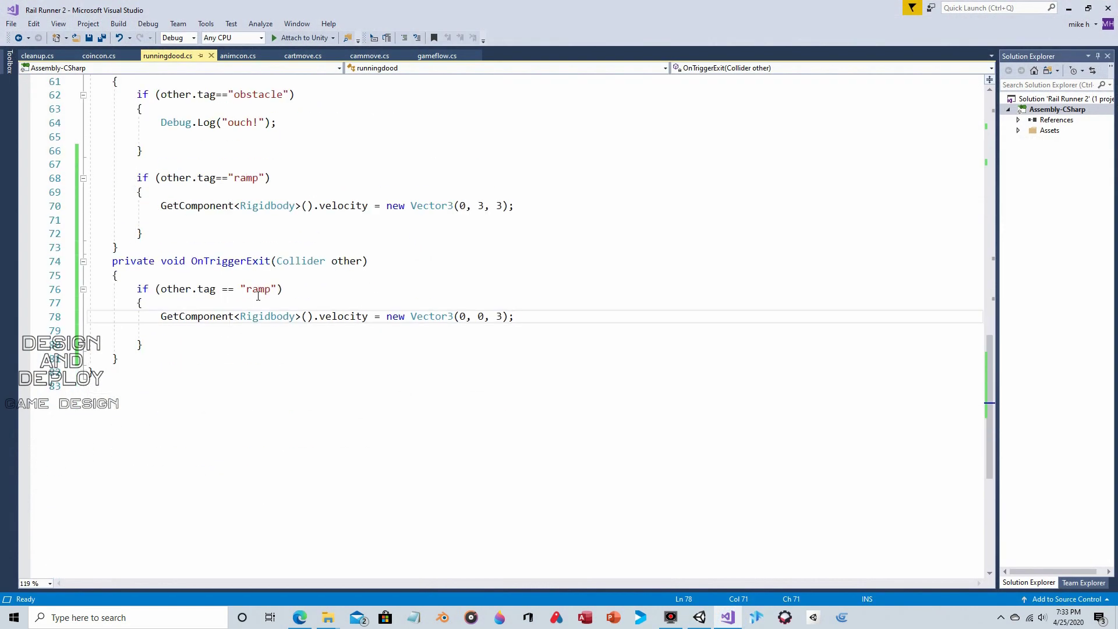
# Insert a blank line after the ramp check in OnTriggerEnter.
pyautogui.scroll(-2, 222, 286)
pyautogui.click(181, 260)
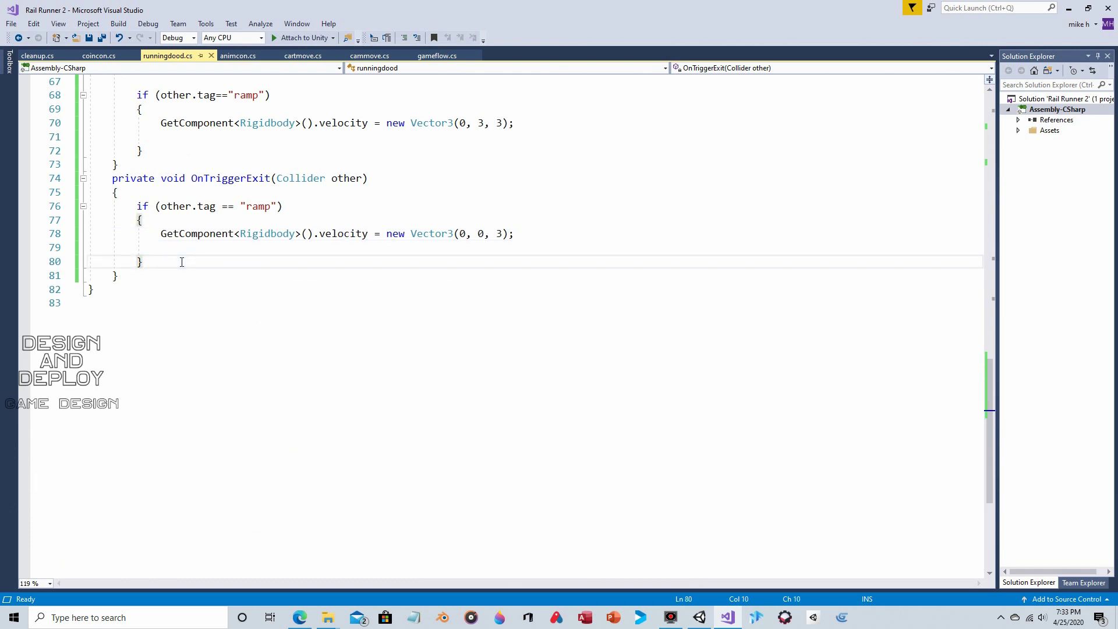
pyautogui.scroll(4, 195, 270)
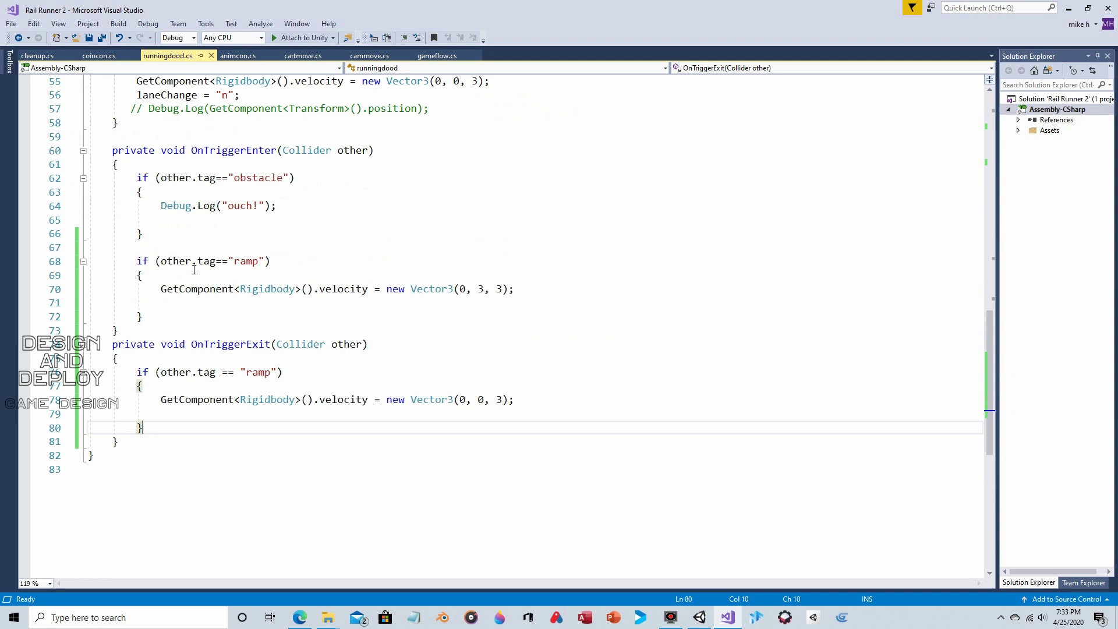
pyautogui.scroll(-1, 195, 270)
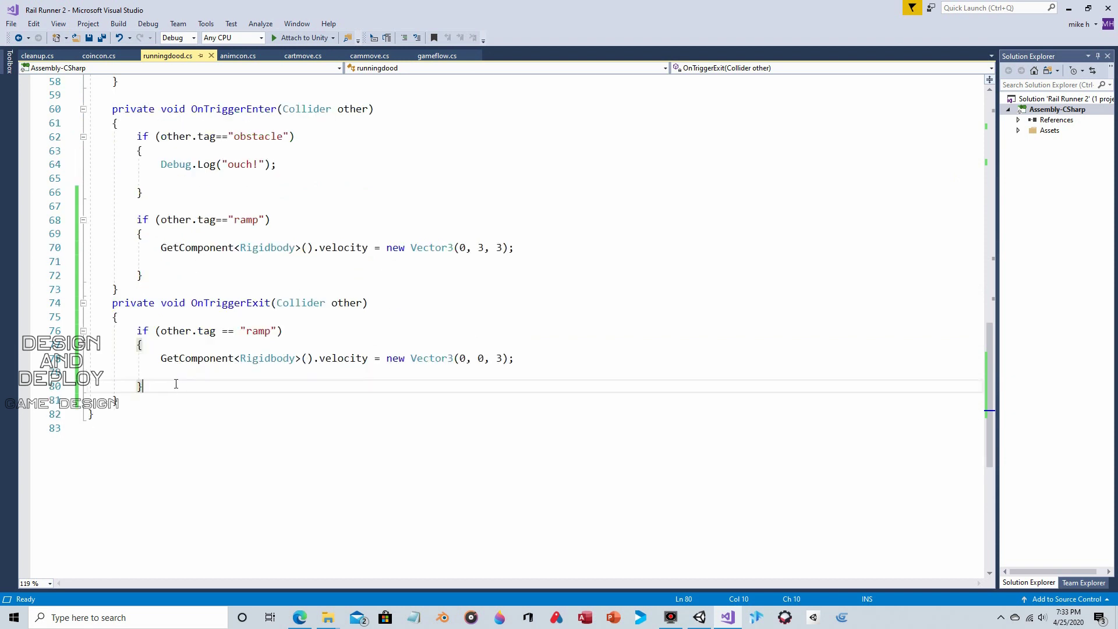
pyautogui.click(135, 401)
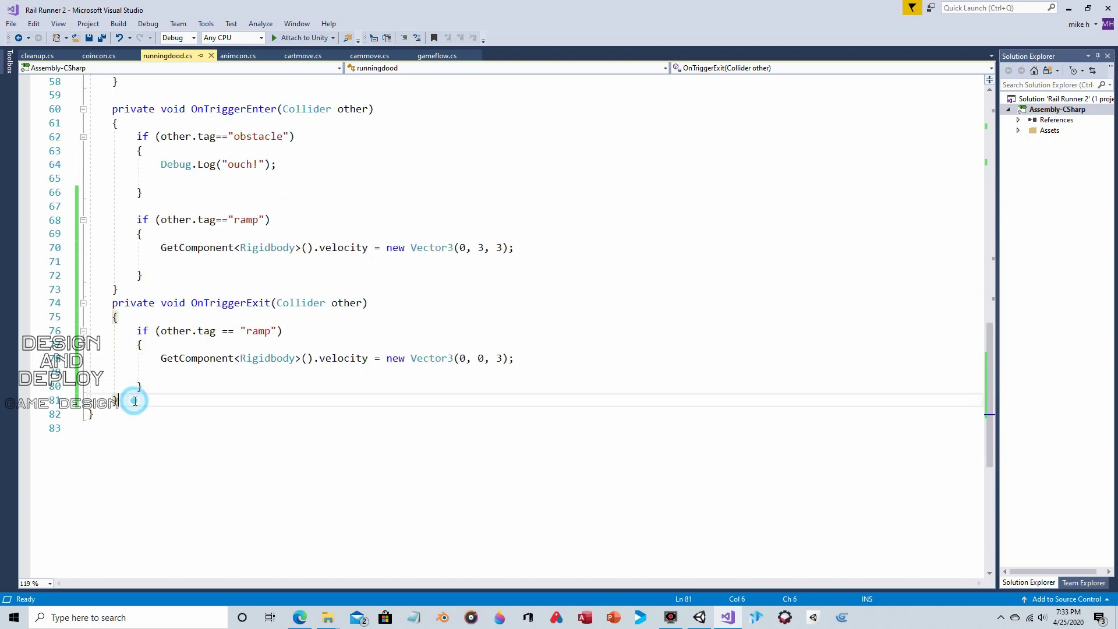
pyautogui.scroll(2, 167, 361)
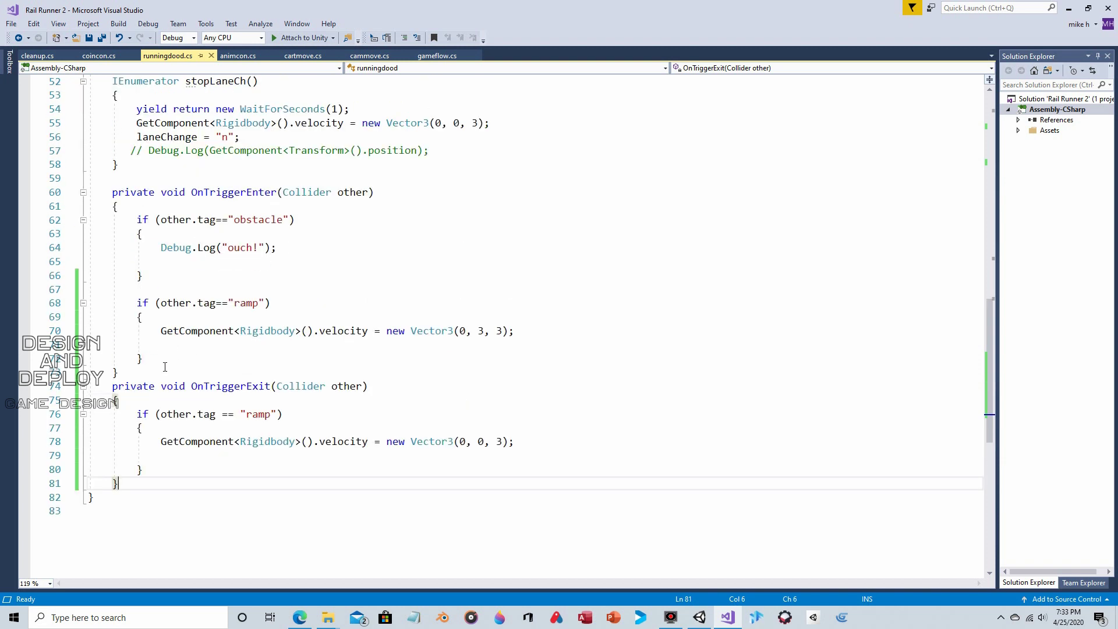
pyautogui.click(165, 361)
pyautogui.press('Return')
pyautogui.press('Return')
pyautogui.press('Return')
pyautogui.press('Return')
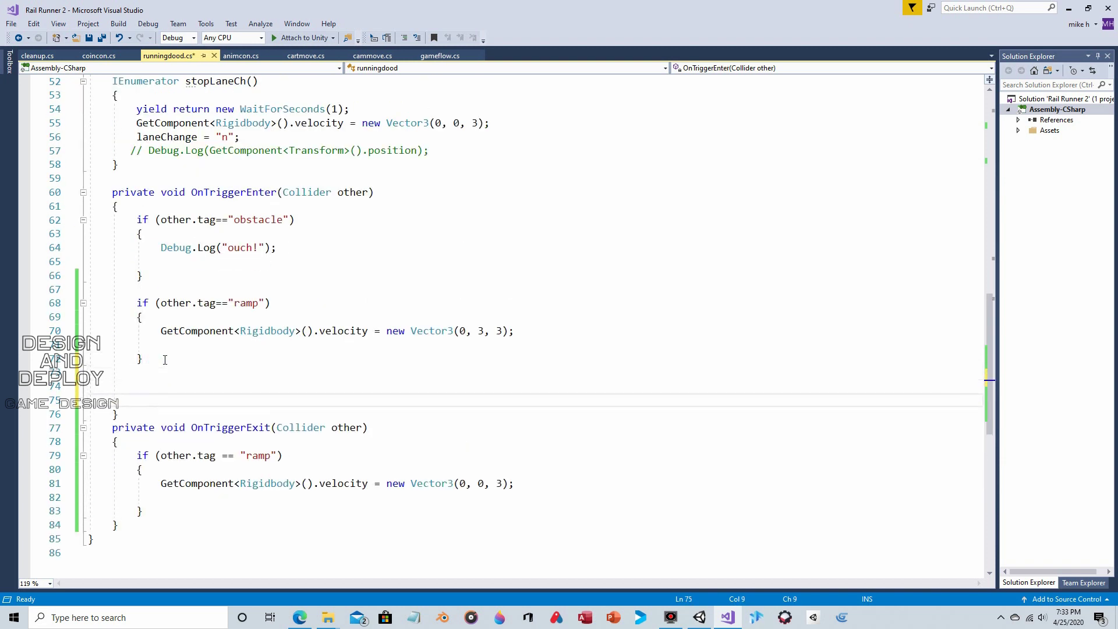
pyautogui.press('Up')
pyautogui.write(')')
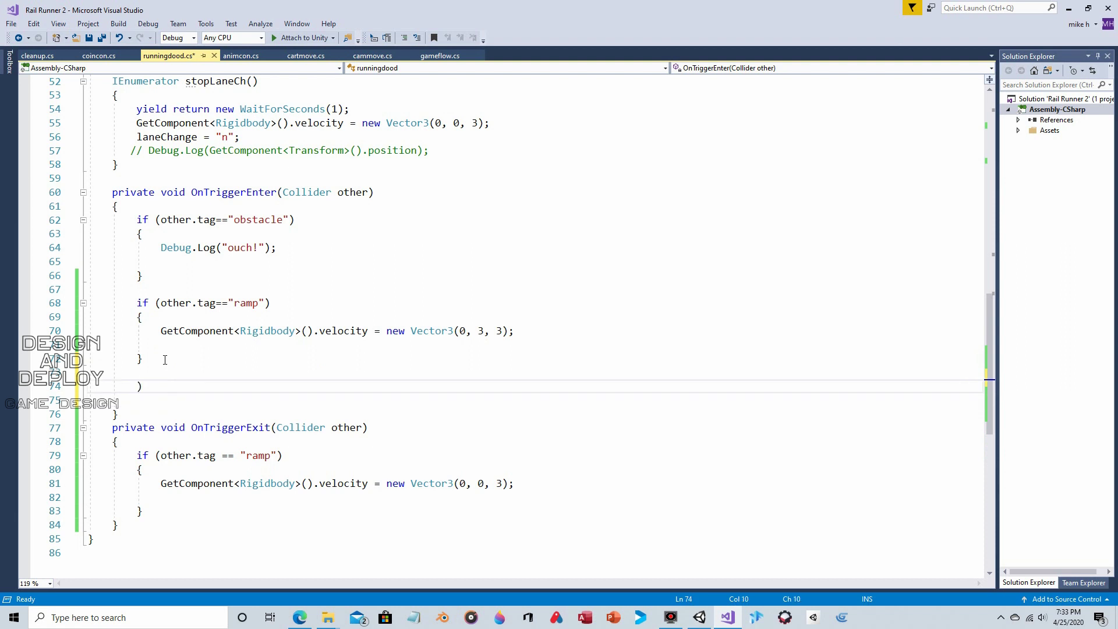
pyautogui.write('(if')
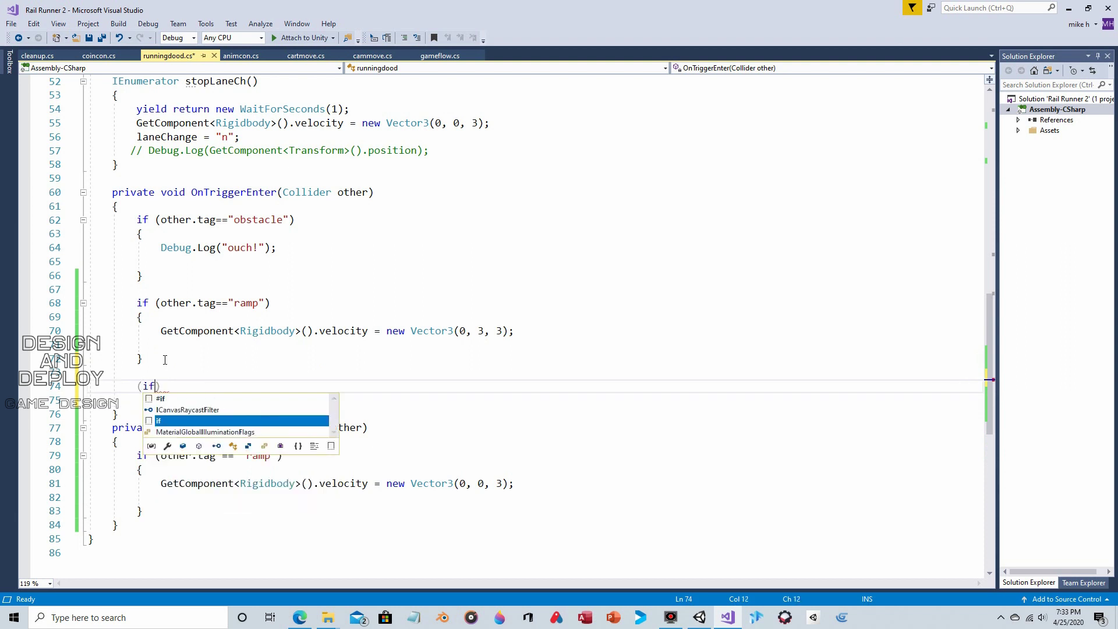
pyautogui.press('BackSpace')
pyautogui.press('BackSpace')
pyautogui.press('BackSpace')
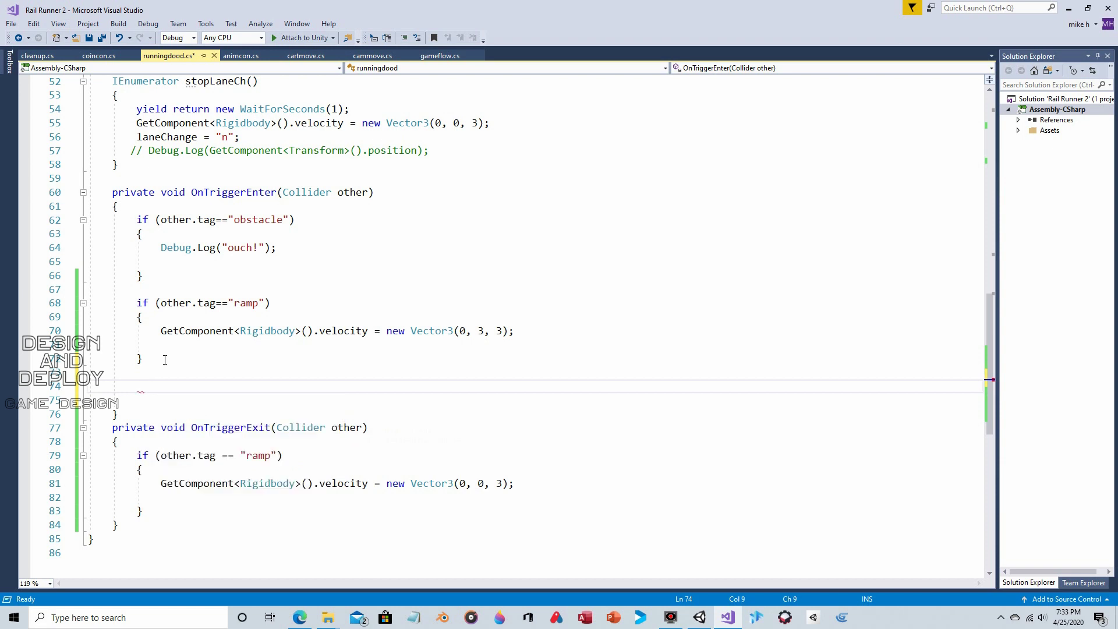
# Write the condition if (other.tag=="dropdown") and open its empty brace block.
pyautogui.write('if ')
pyautogui.write('(')
pyautogui.write('other')
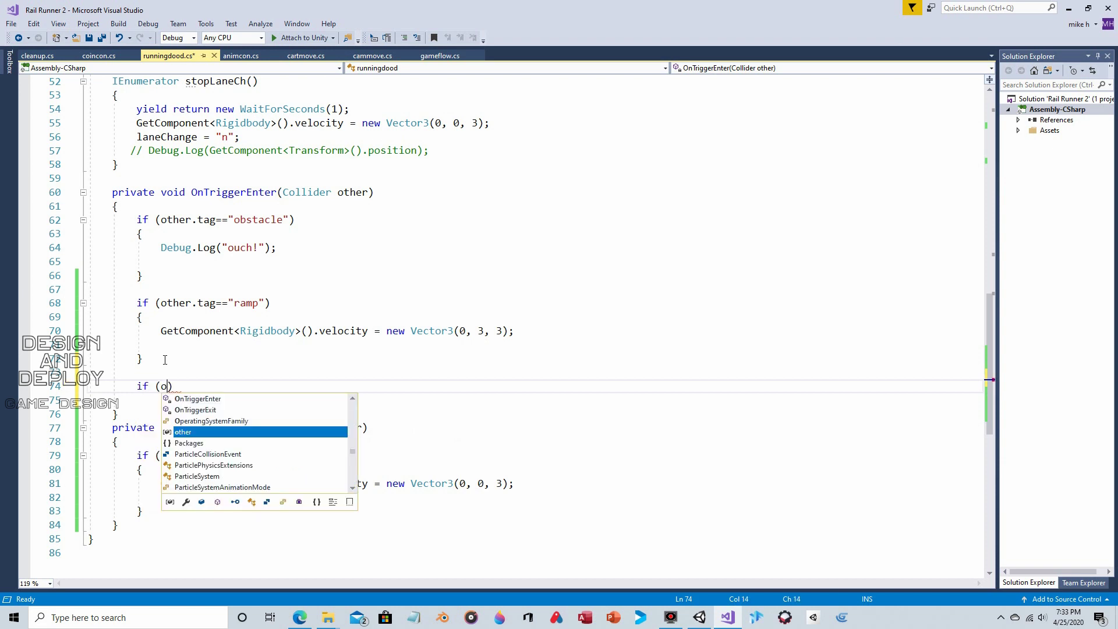
pyautogui.write('.tah')
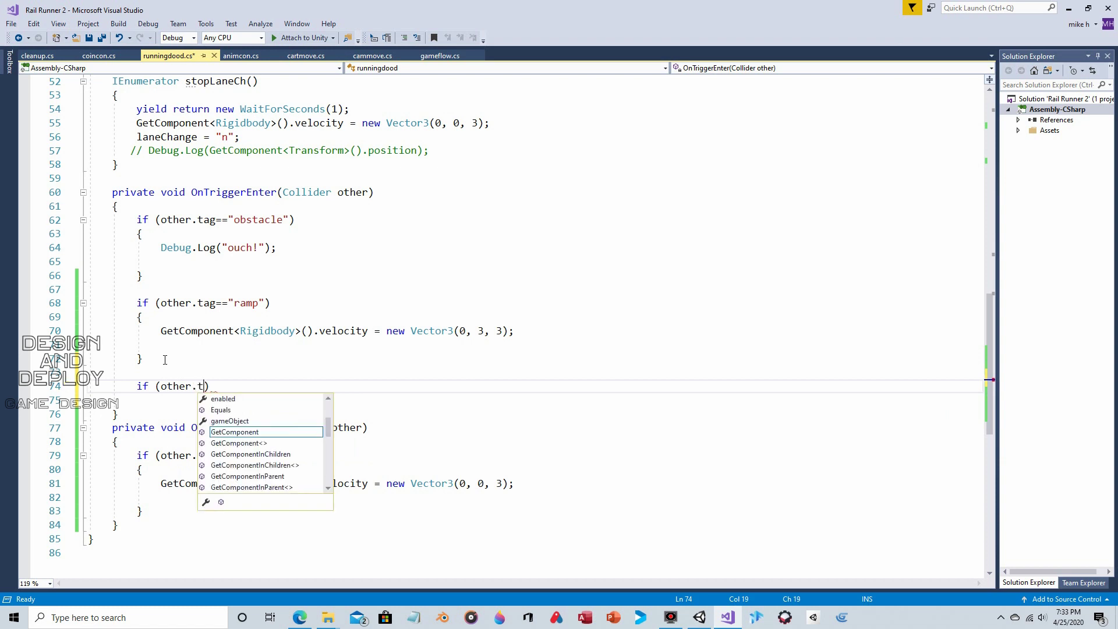
pyautogui.press('Return')
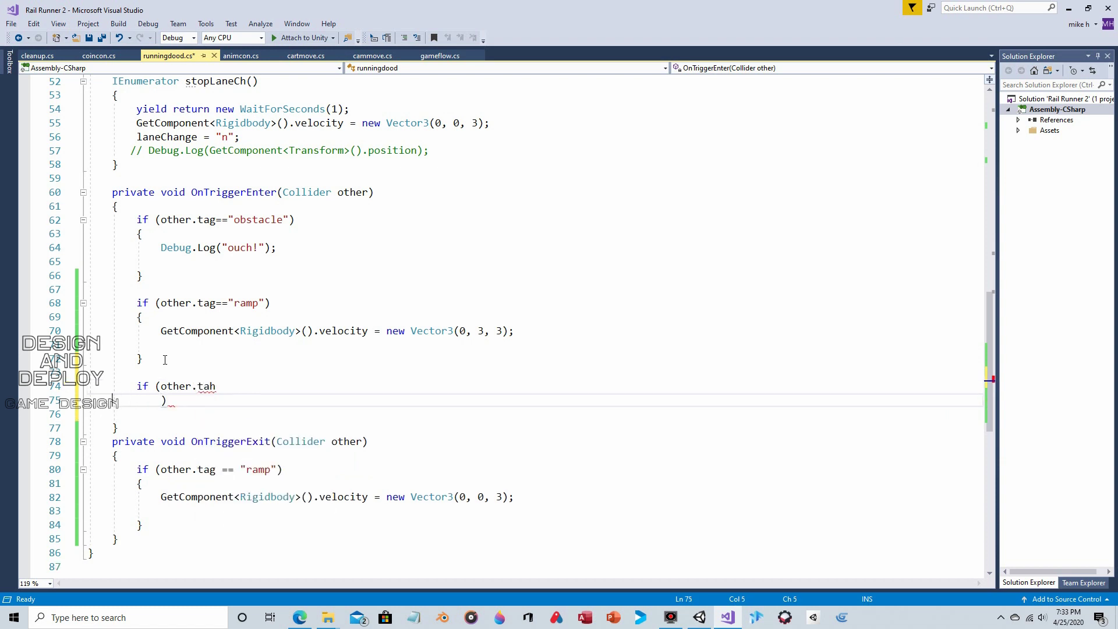
pyautogui.press('Up')
pyautogui.press('End')
pyautogui.press('BackSpace')
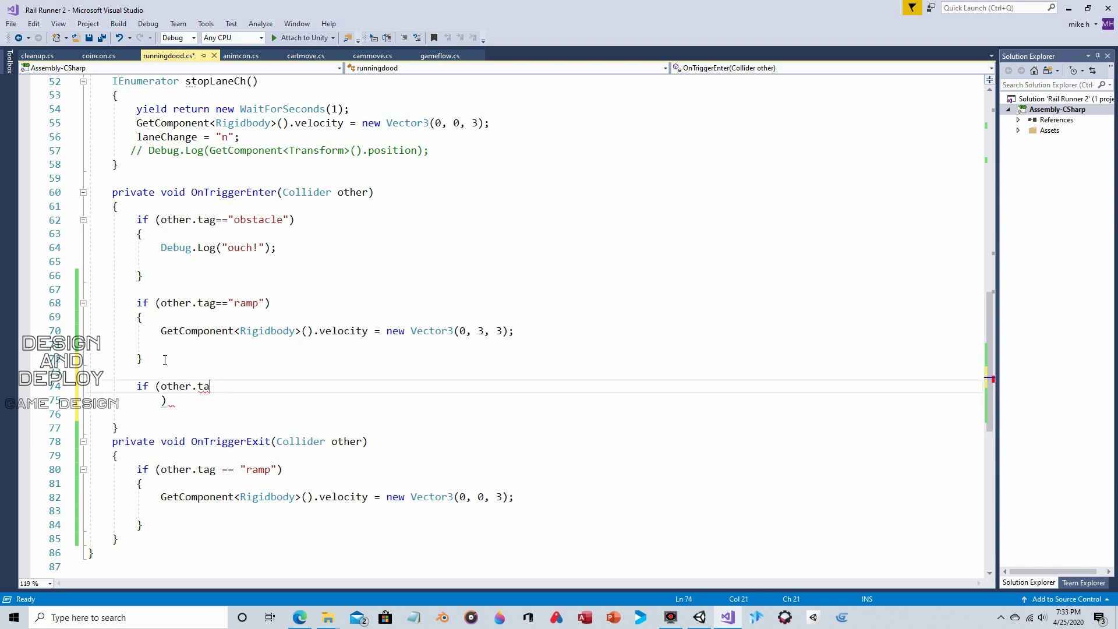
pyautogui.write('g')
pyautogui.write('==')
pyautogui.write('"')
pyautogui.write('d')
pyautogui.write('rop')
pyautogui.write('do')
pyautogui.press('BackSpace')
pyautogui.write('own")')
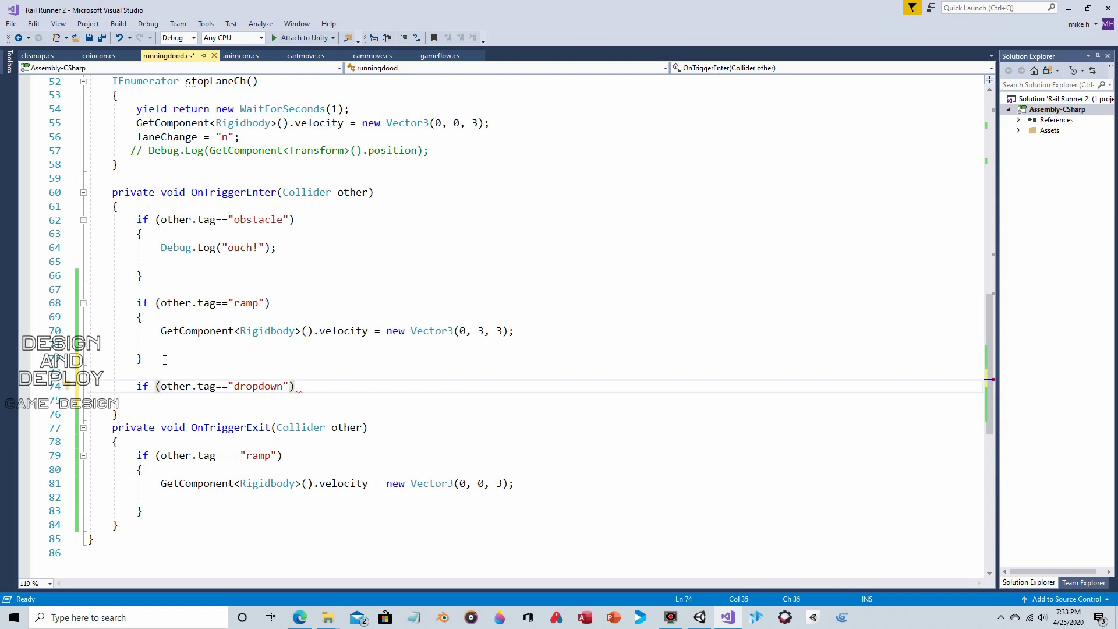
pyautogui.click(153, 402)
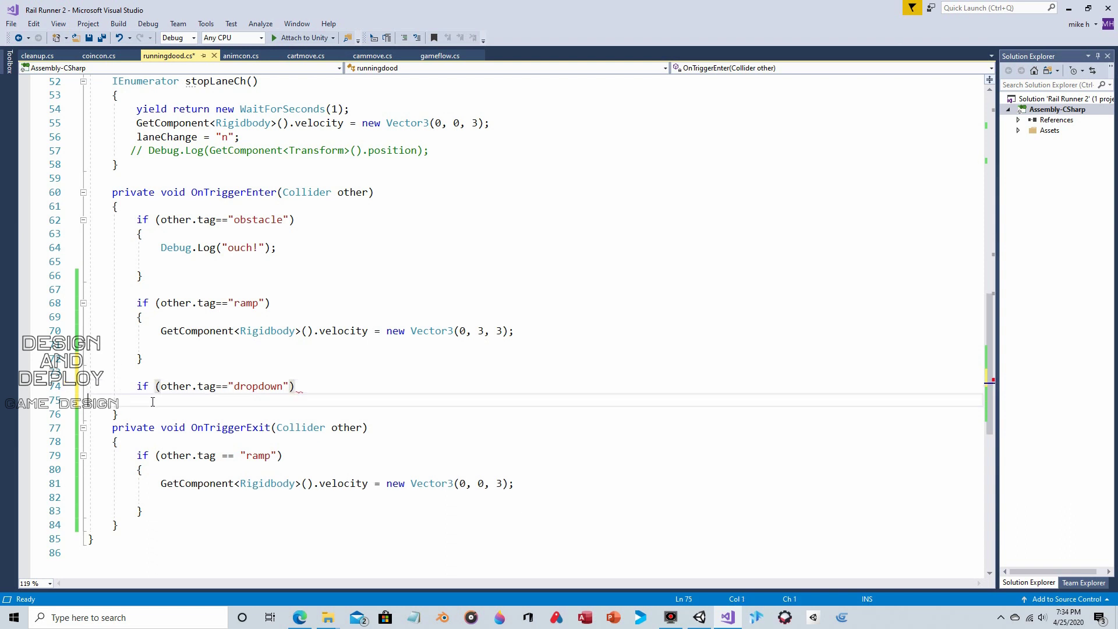
pyautogui.write('{')
pyautogui.press('Return')
pyautogui.press('Return')
pyautogui.press('Return')
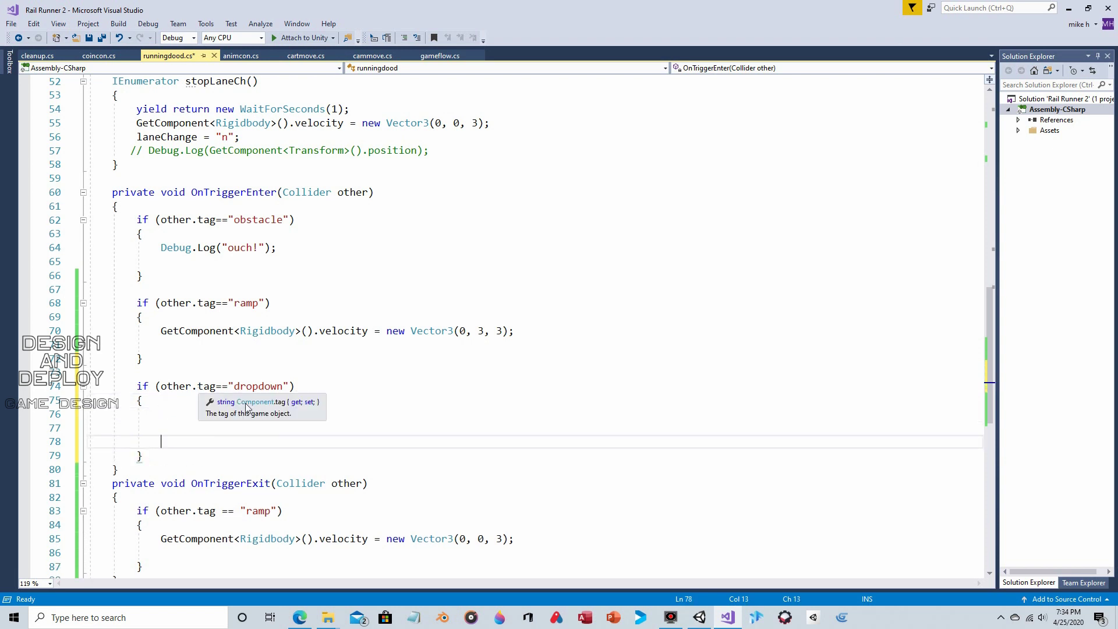
# Copy the ramp velocity statement into the dropdown block, changing it to new Vector3(0, -3, 3).
pyautogui.click(151, 425)
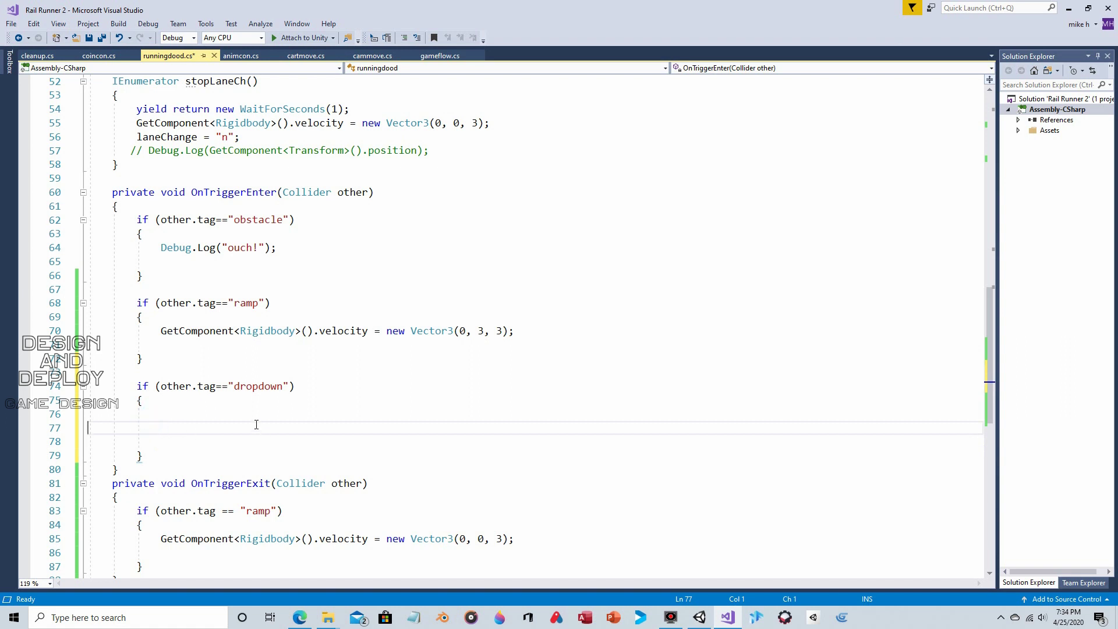
pyautogui.moveTo(526, 330); pyautogui.dragTo(176, 348)
pyautogui.hotkey('ctrl', 'c')
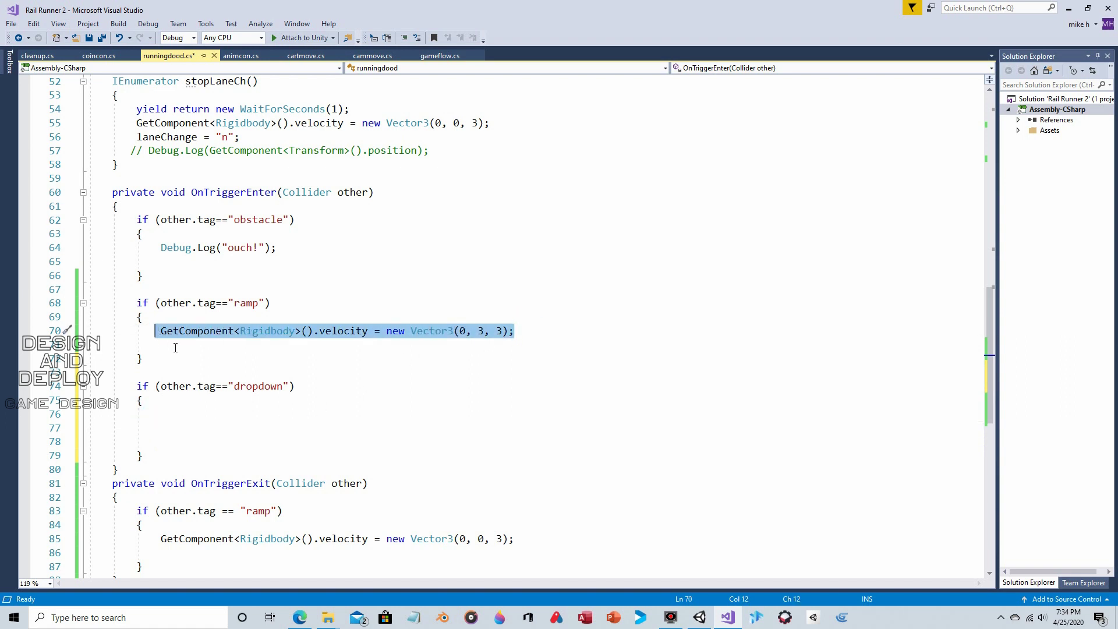
pyautogui.click(155, 429)
pyautogui.hotkey('ctrl', 'v')
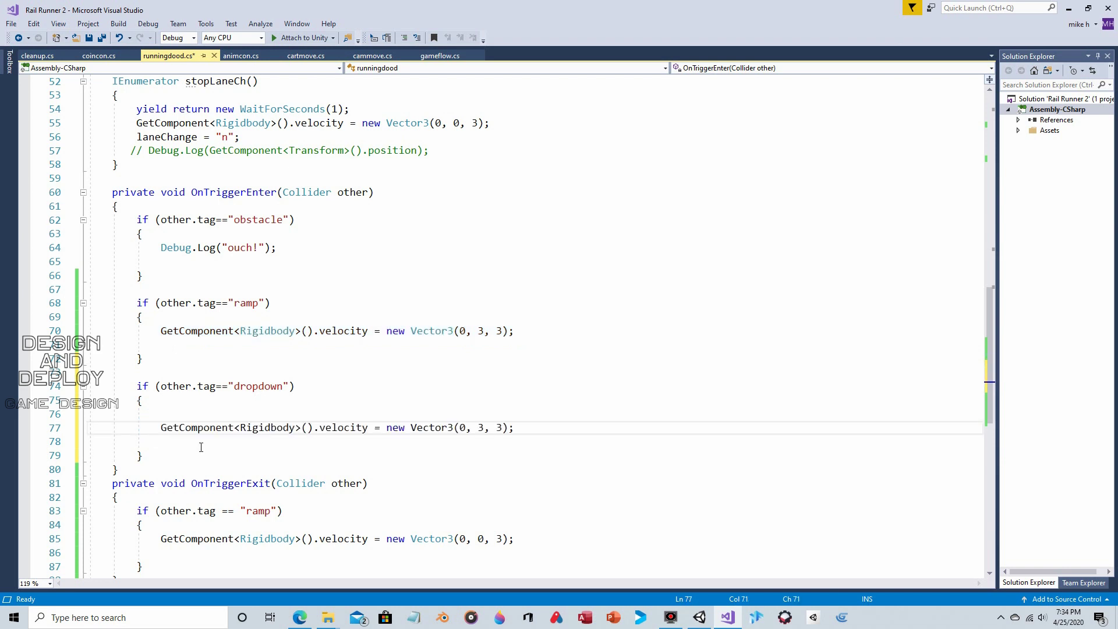
pyautogui.click(531, 326)
pyautogui.moveTo(532, 326); pyautogui.dragTo(147, 339)
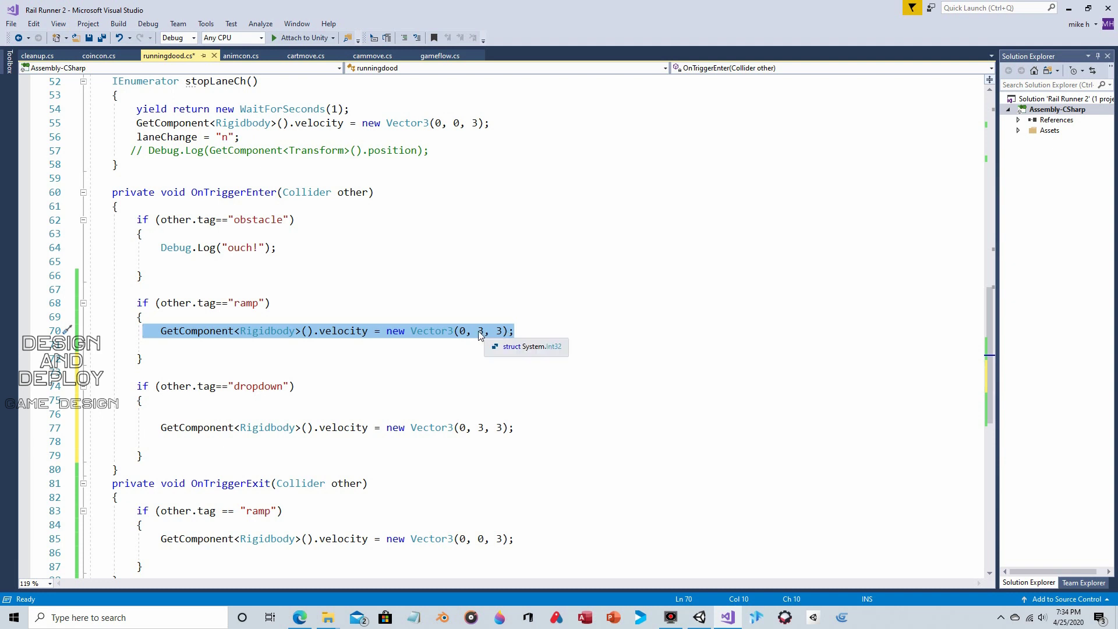
pyautogui.doubleClick(479, 428)
pyautogui.write('3(0, ')
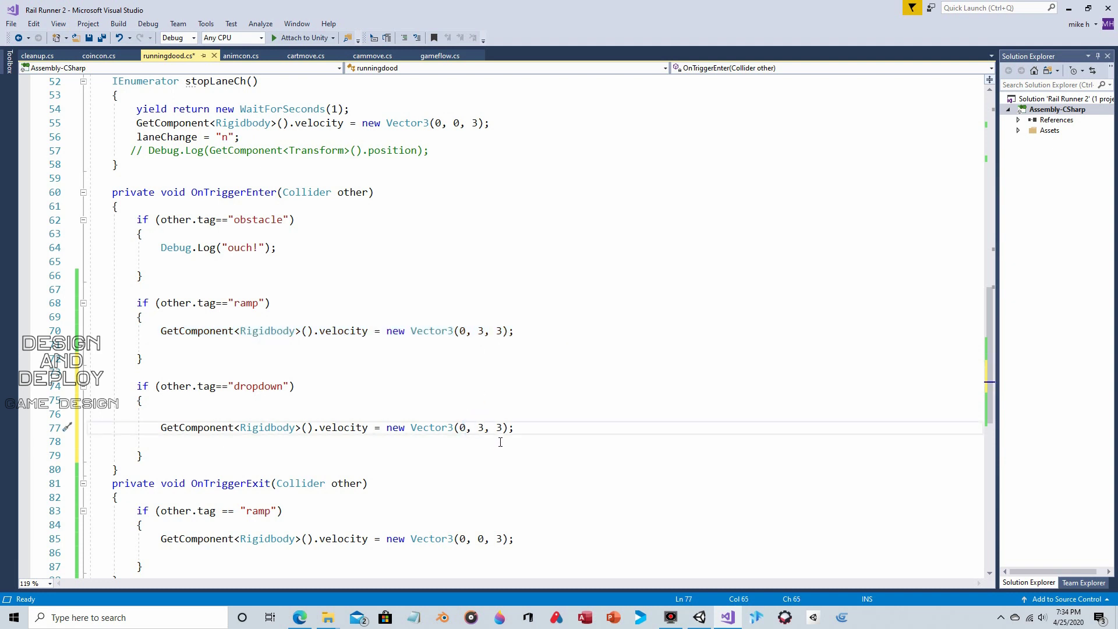
pyautogui.write('-')
# Insert a blank line after the ramp check in OnTriggerExit.
pyautogui.scroll(-5, 243, 436)
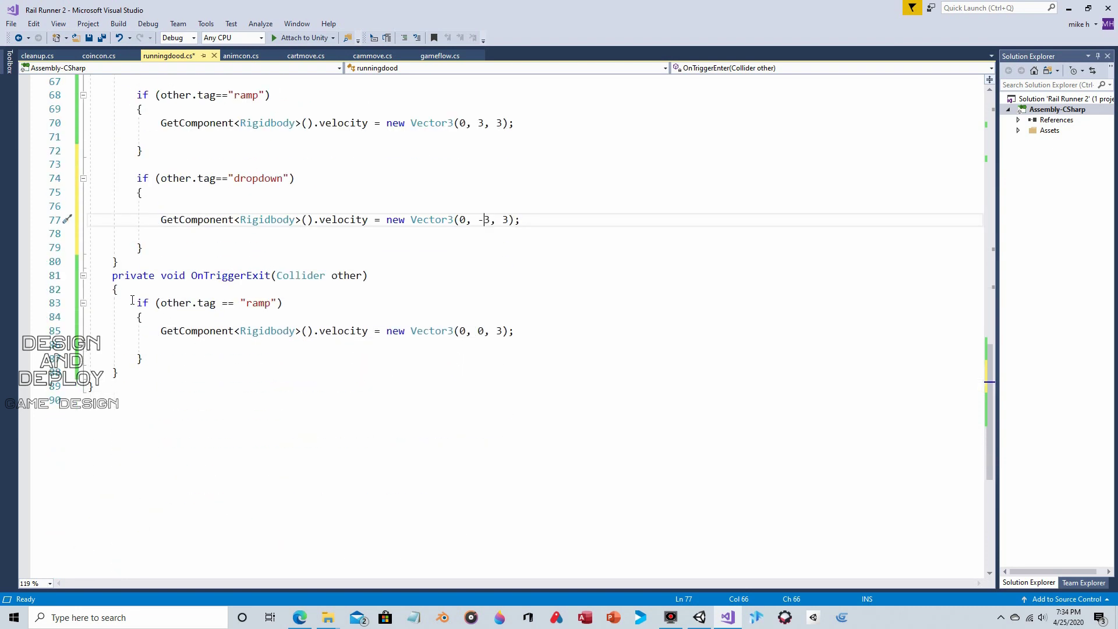
pyautogui.click(158, 358)
pyautogui.press('Return')
pyautogui.press('Return')
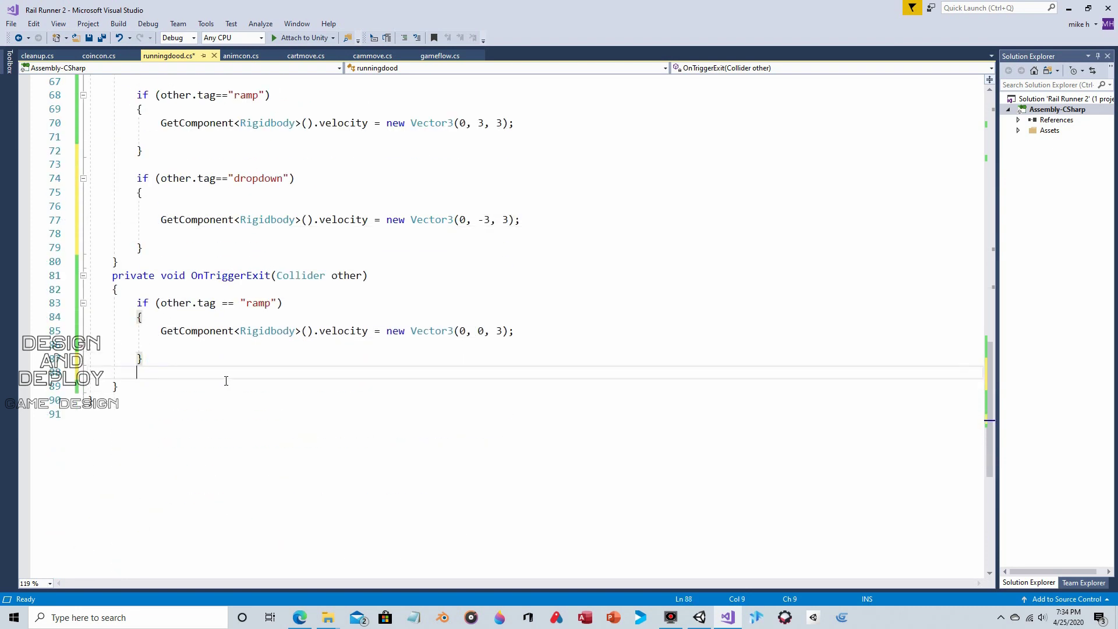
pyautogui.press('Up')
# Write an if (other.tag=="dropdown") block in OnTriggerExit.
pyautogui.write('if ')
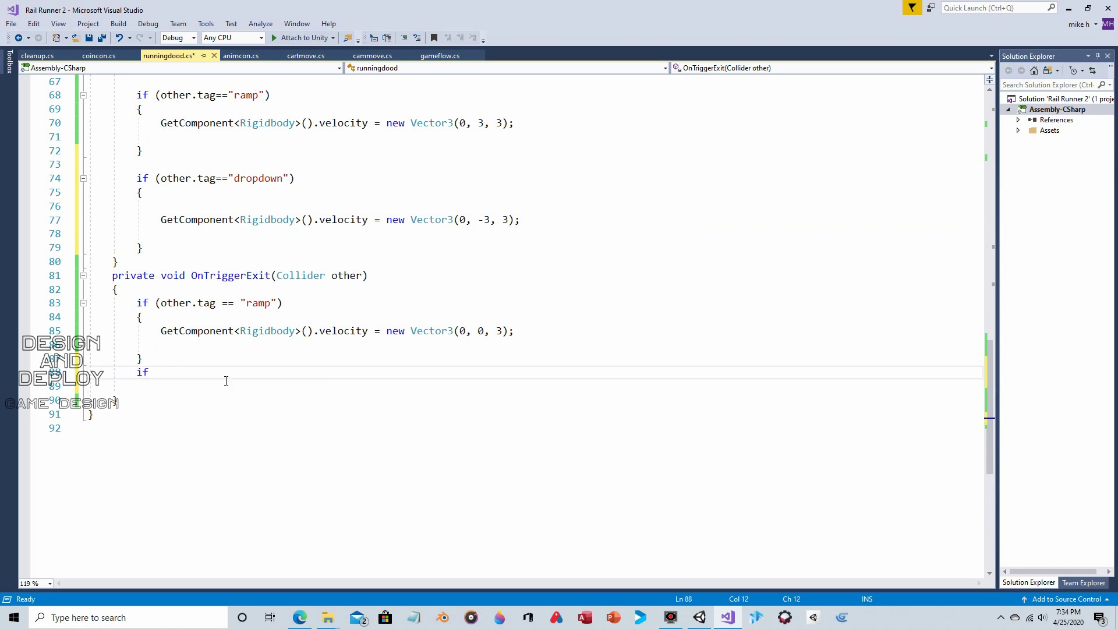
pyautogui.write('(other.t')
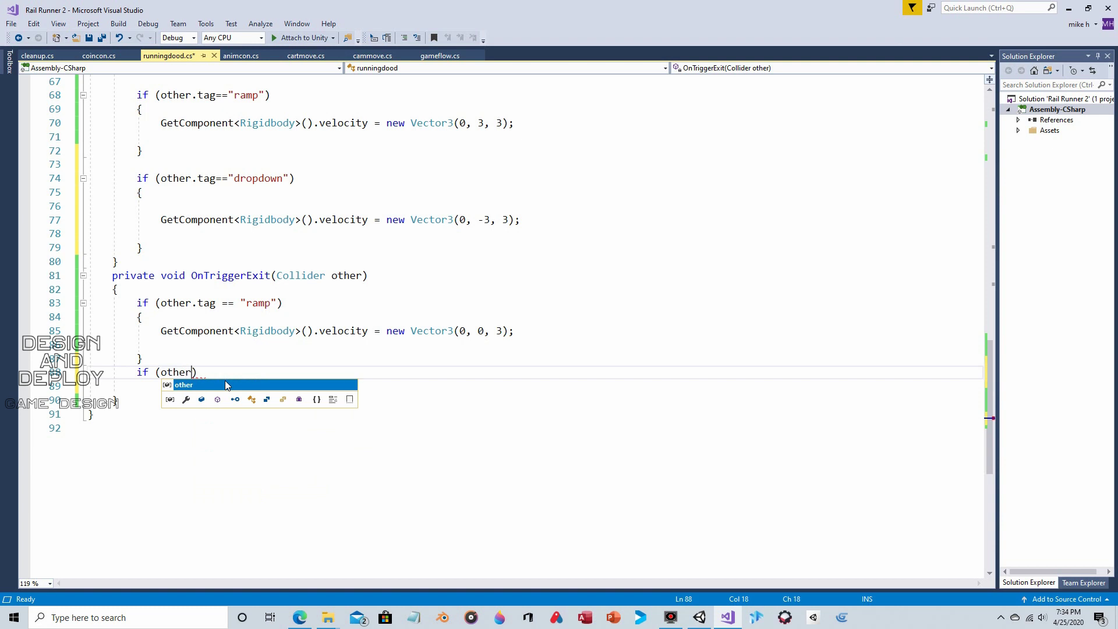
pyautogui.write('ag')
pyautogui.press('Escape')
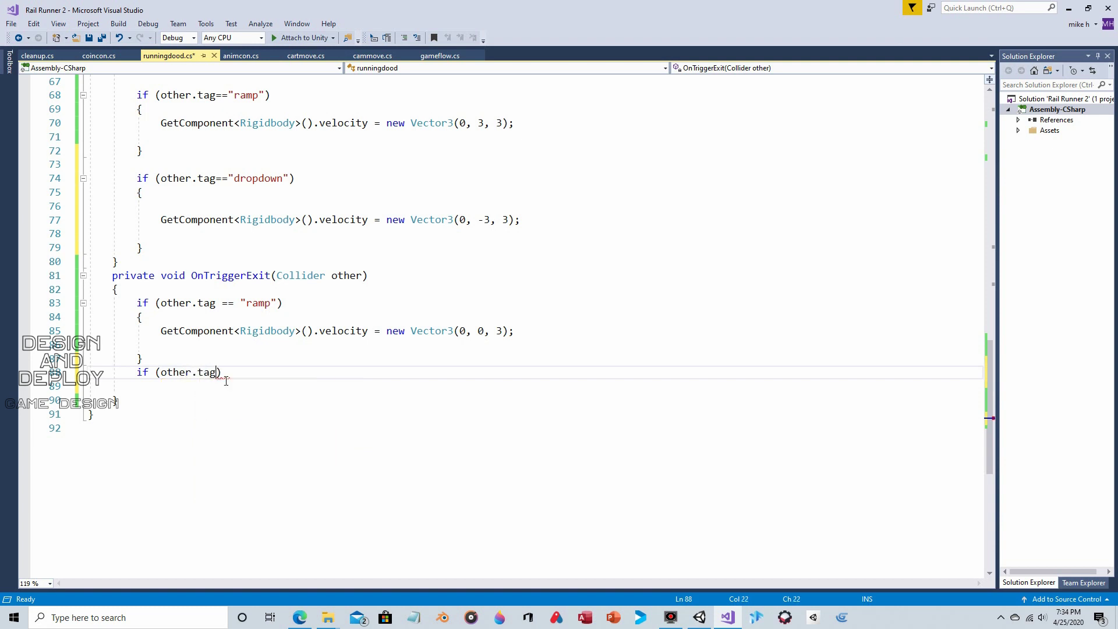
pyautogui.write('g==')
pyautogui.press('BackSpace')
pyautogui.write('"dropdown")')
pyautogui.press('Return')
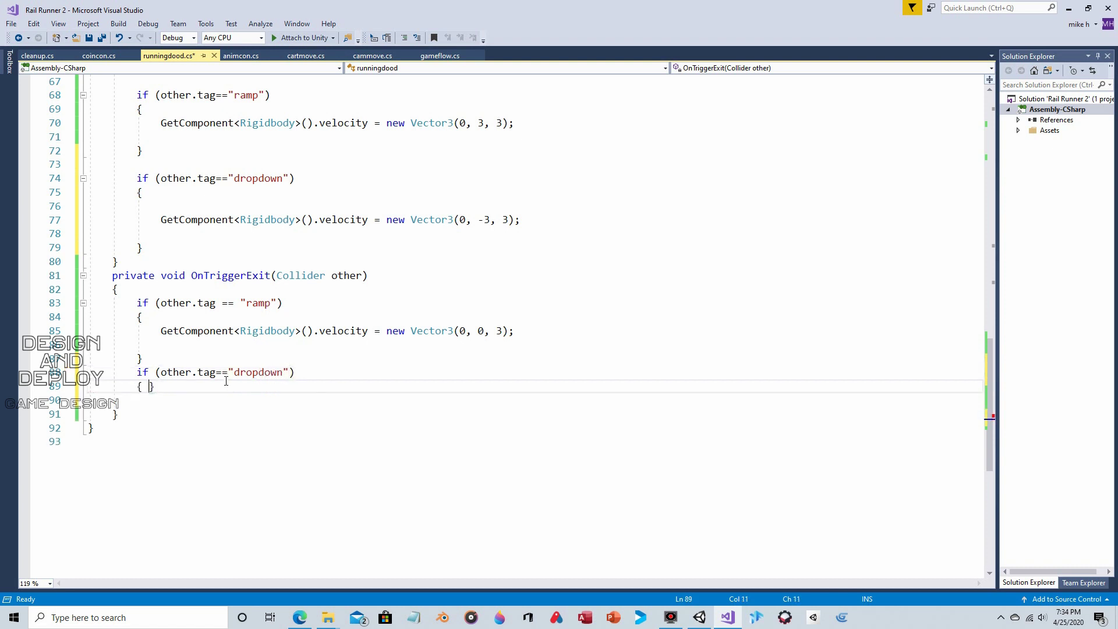
pyautogui.press('Return')
pyautogui.press('Return')
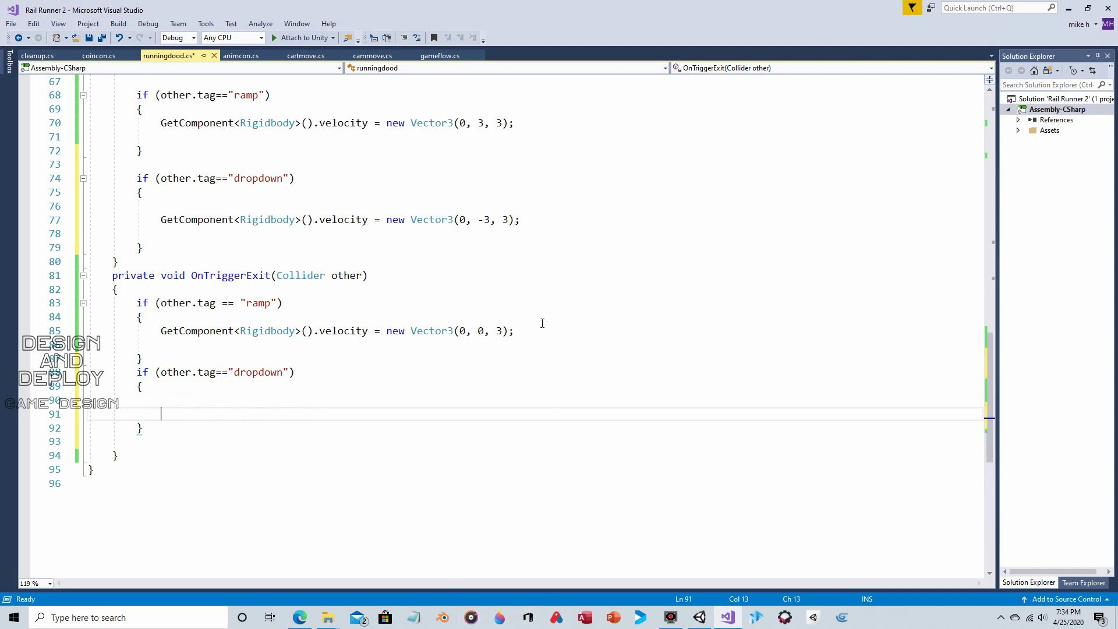
# Copy the (0, 0, 3) velocity reset into the block, save the script, and return to Unity.
pyautogui.moveTo(530, 331); pyautogui.dragTo(168, 333)
pyautogui.hotkey('ctrl', 'c')
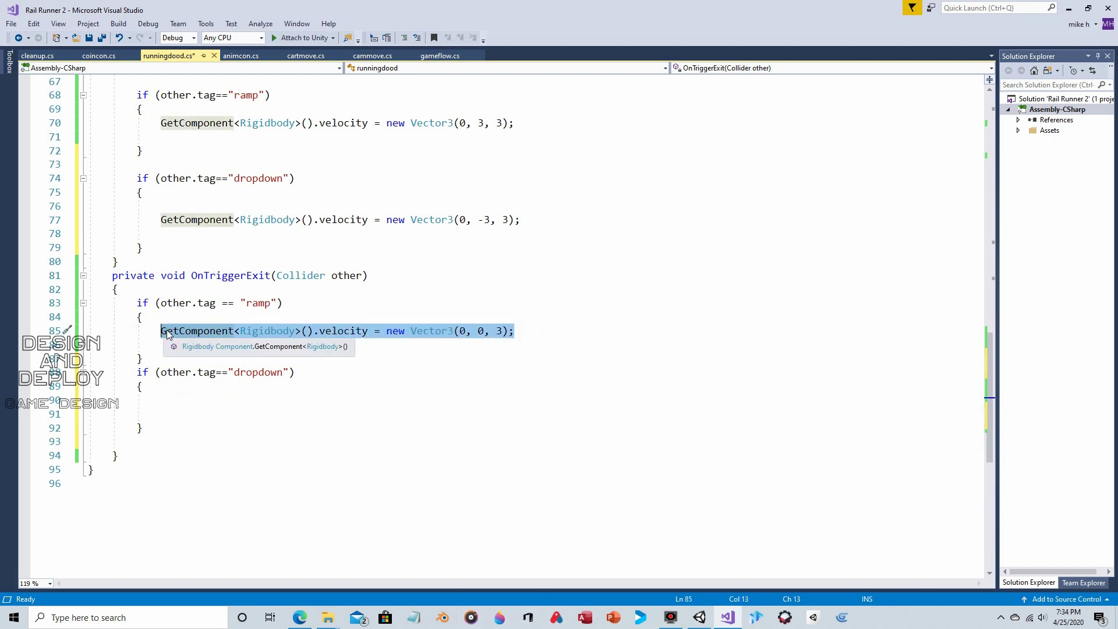
pyautogui.click(162, 411)
pyautogui.hotkey('ctrl', 'v')
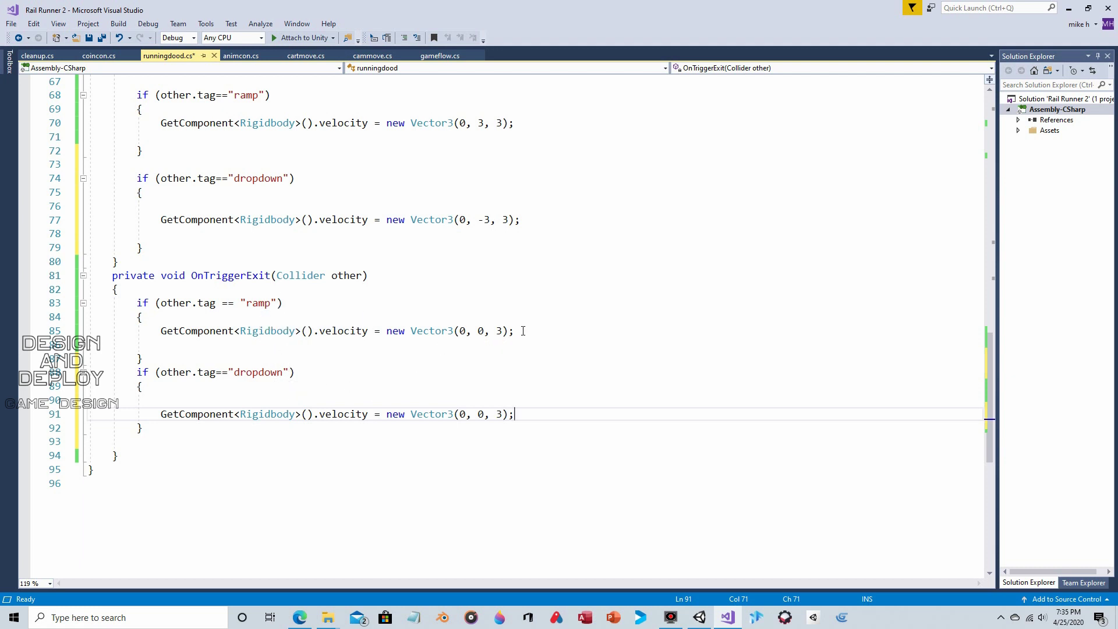
pyautogui.moveTo(524, 330); pyautogui.dragTo(441, 330)
pyautogui.moveTo(502, 414); pyautogui.dragTo(460, 414)
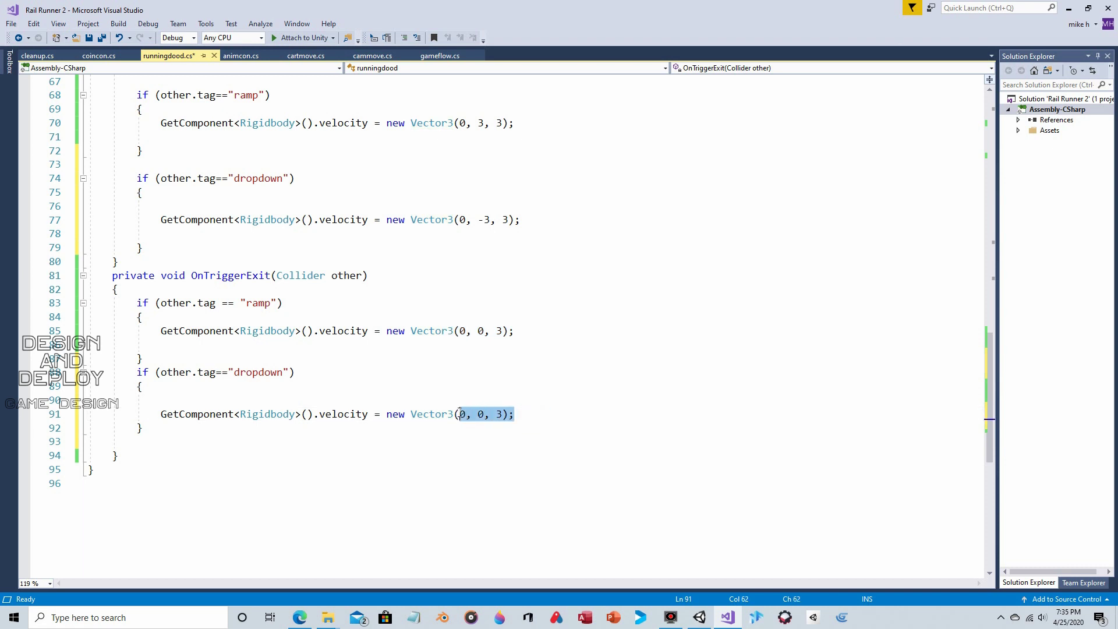
pyautogui.click(535, 414)
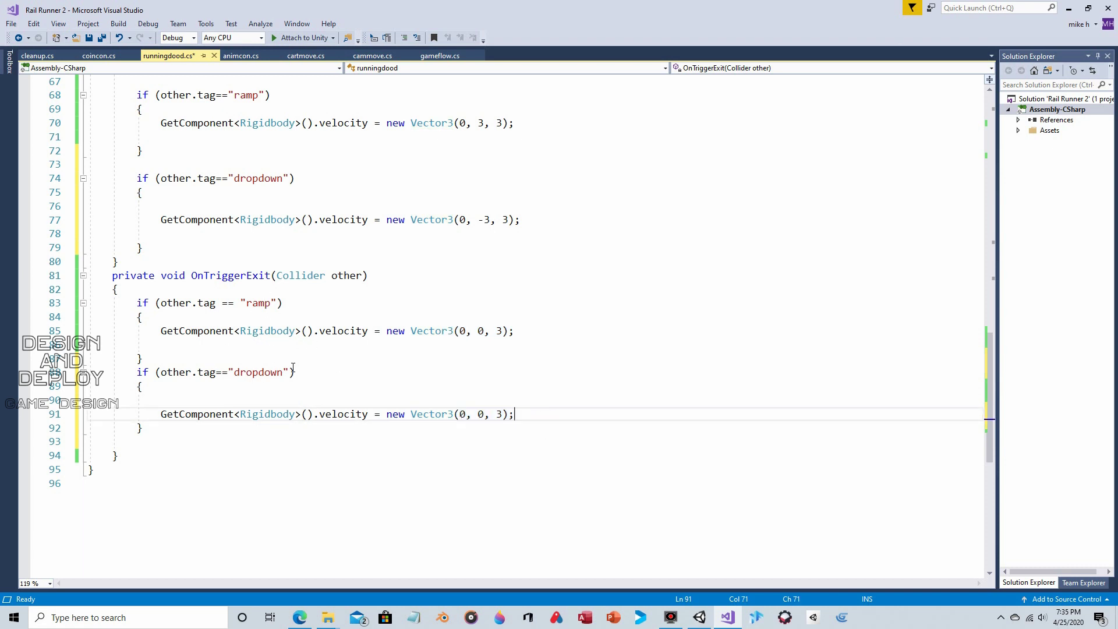
pyautogui.click(89, 38)
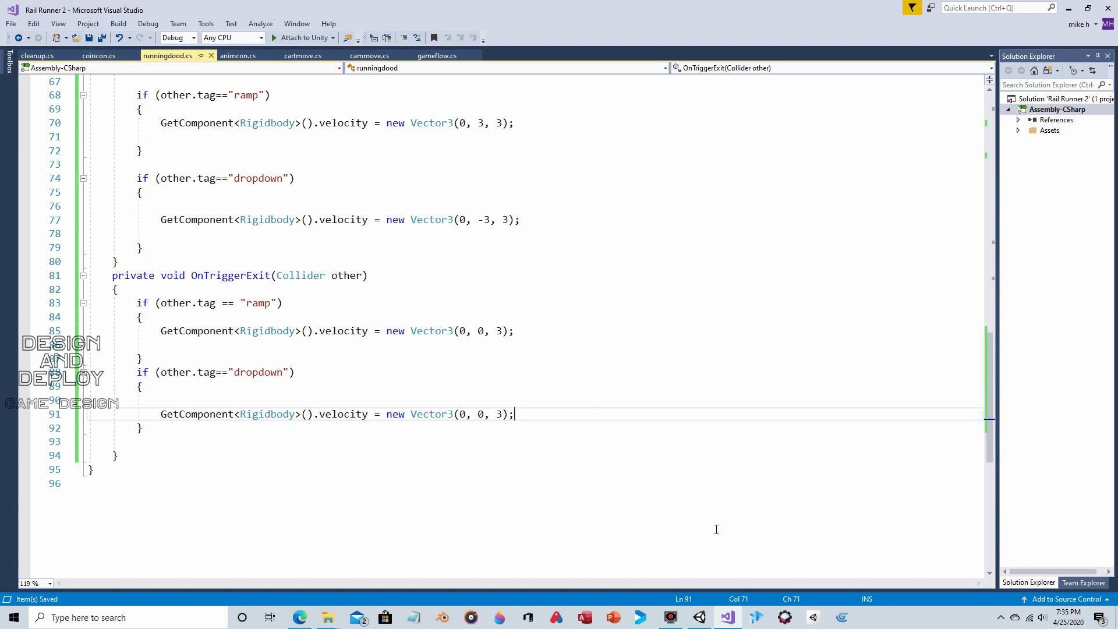
pyautogui.click(699, 617)
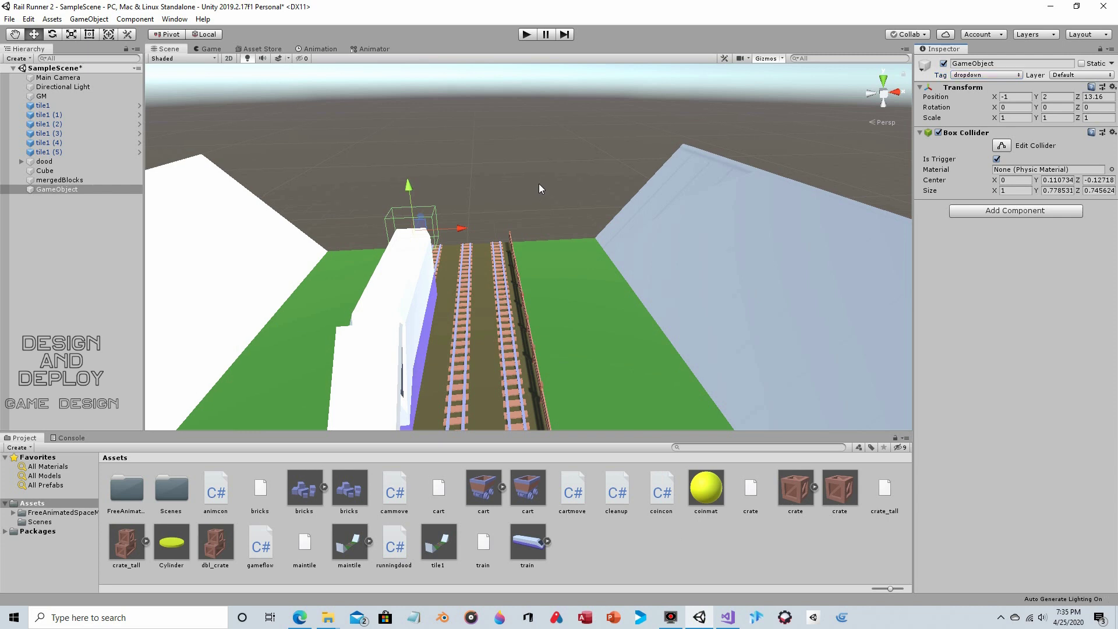
pyautogui.click(526, 34)
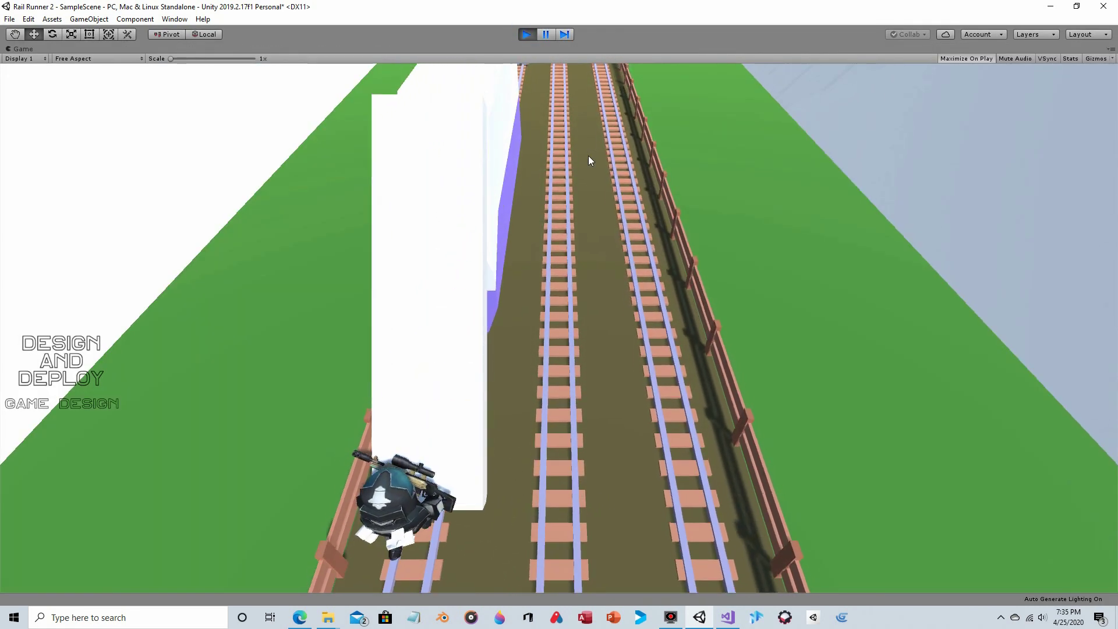
pyautogui.press('Up')
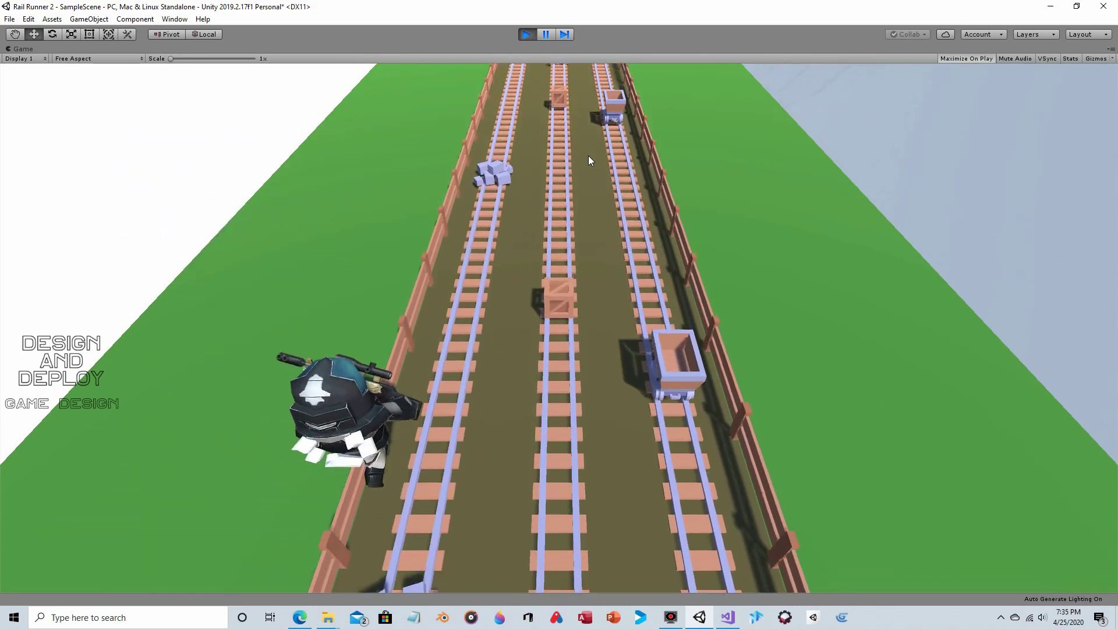
pyautogui.click(528, 36)
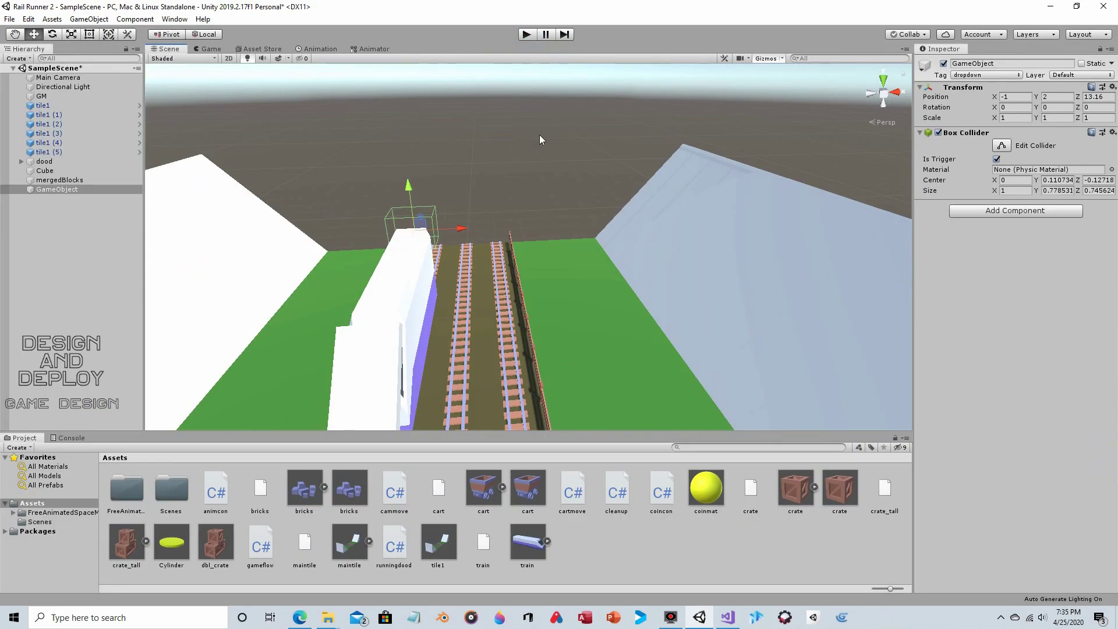
# Extend the trigger's Box Collider downward to size Y 1.131, then start a play test.
pyautogui.click(15, 34)
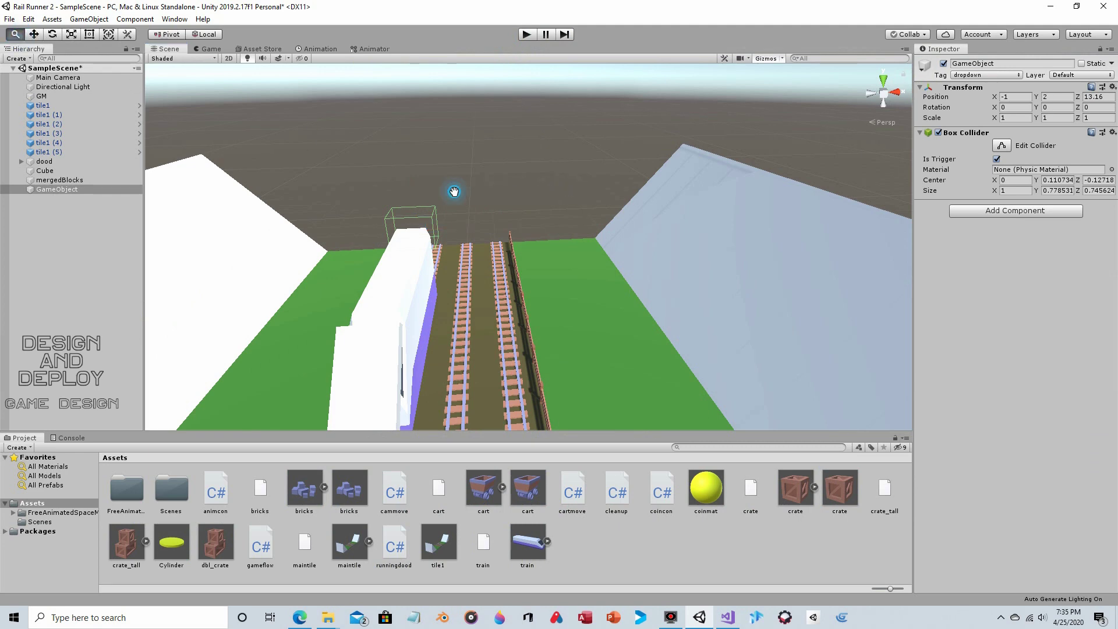
pyautogui.moveTo(499, 210); pyautogui.dragTo(292, 223)
pyautogui.moveTo(707, 220); pyautogui.dragTo(452, 200)
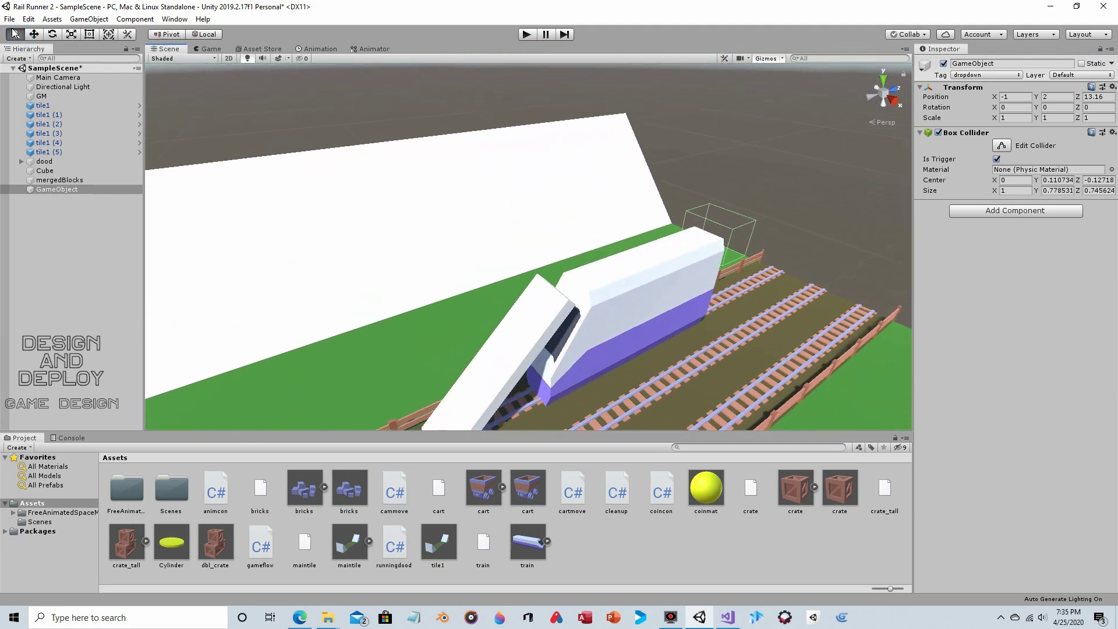
pyautogui.click(34, 33)
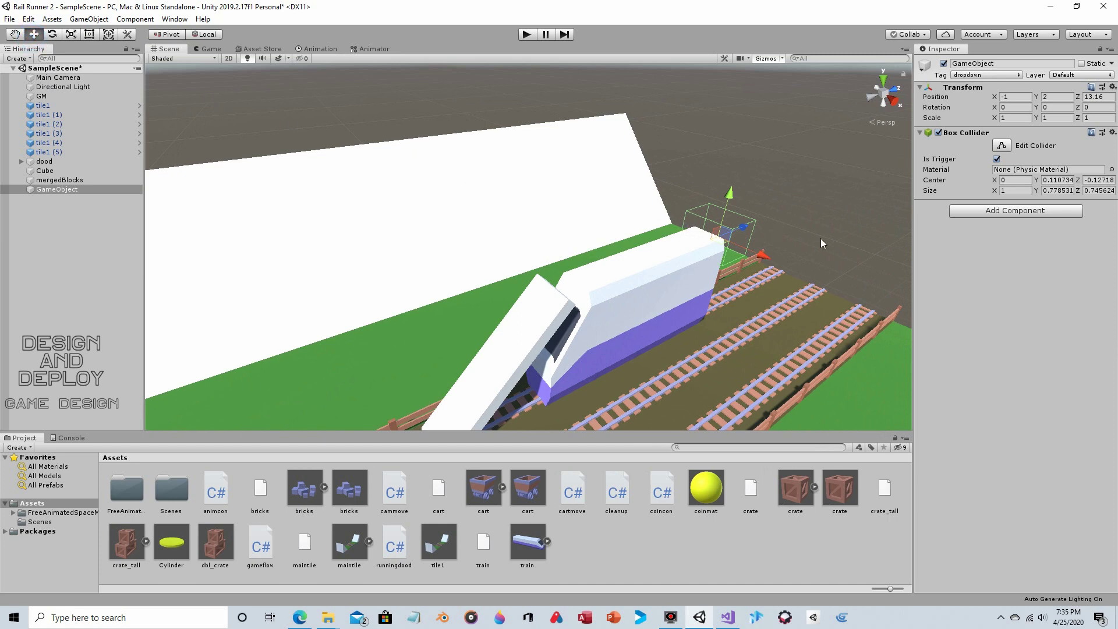
pyautogui.click(1002, 146)
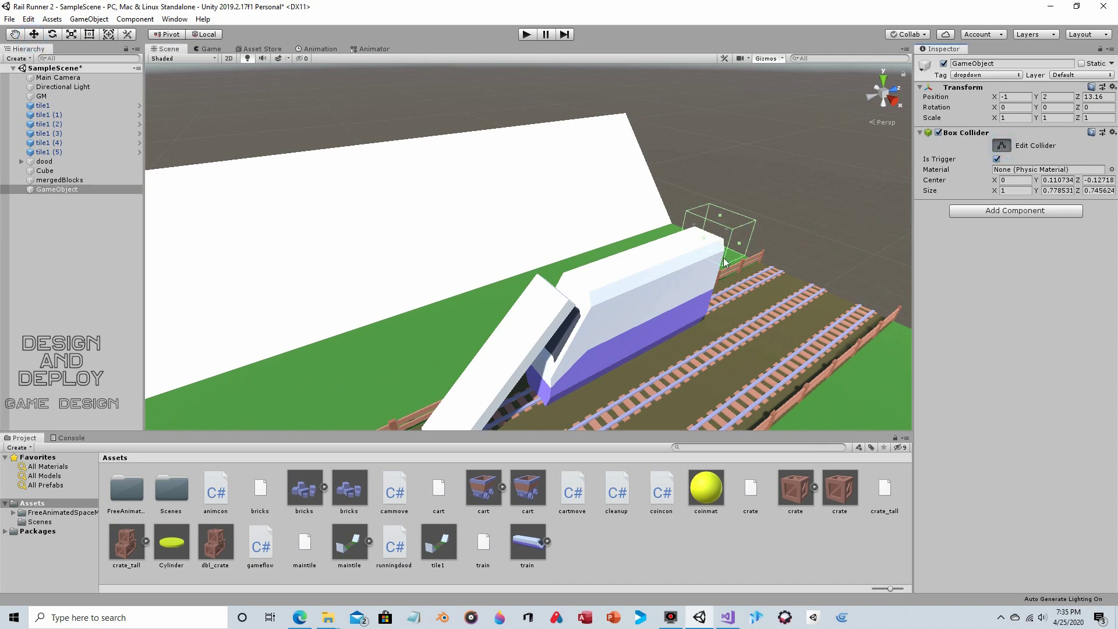
pyautogui.moveTo(706, 245); pyautogui.dragTo(715, 270)
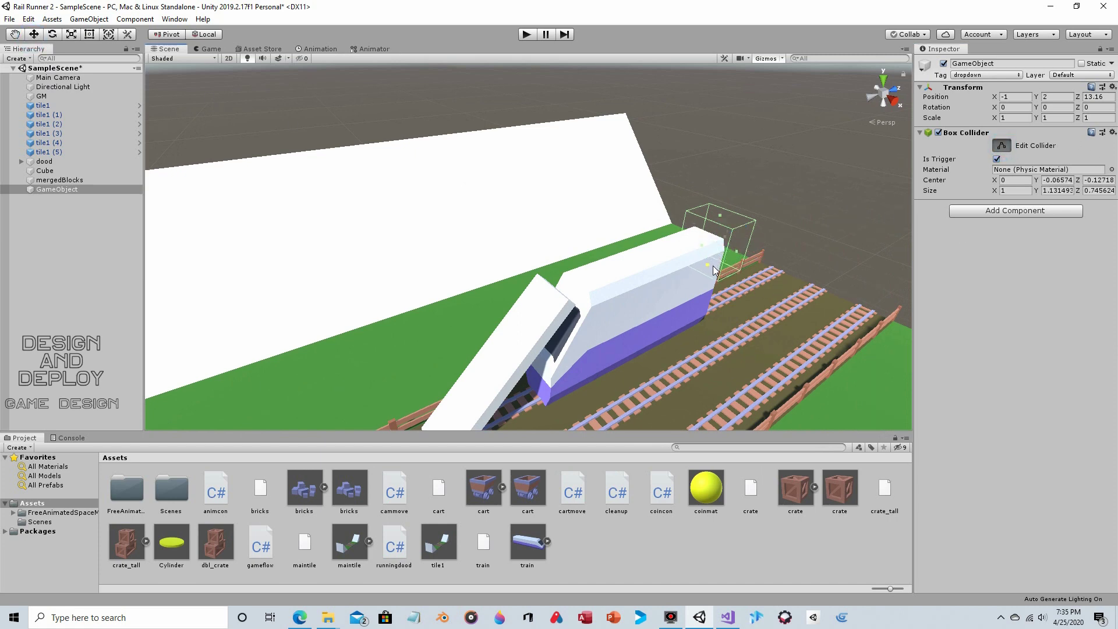
pyautogui.click(527, 34)
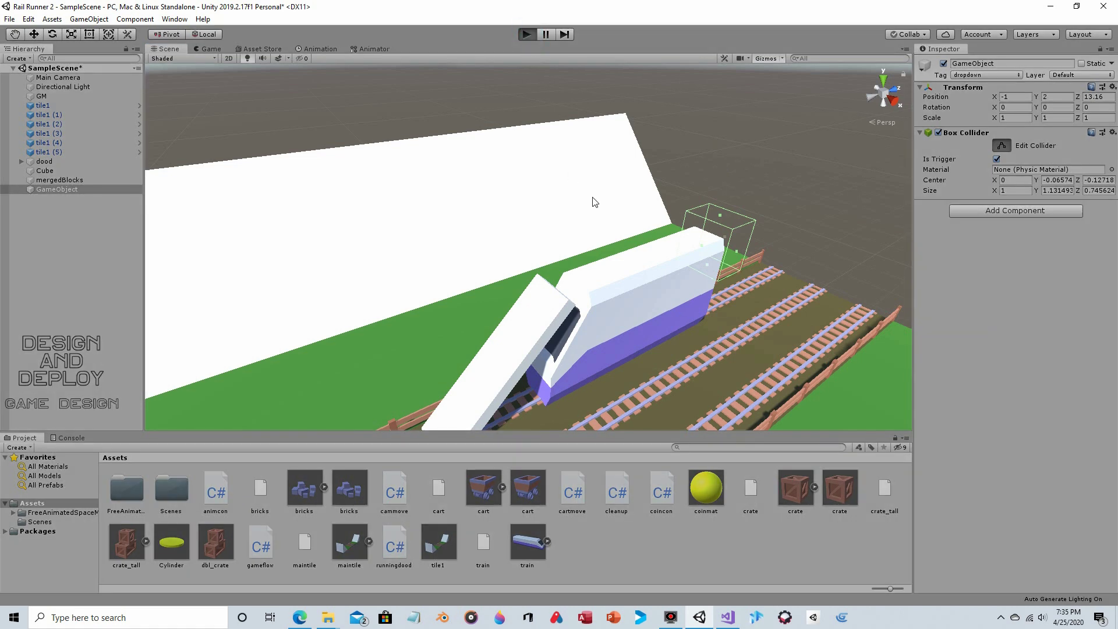
pyautogui.press('Left')
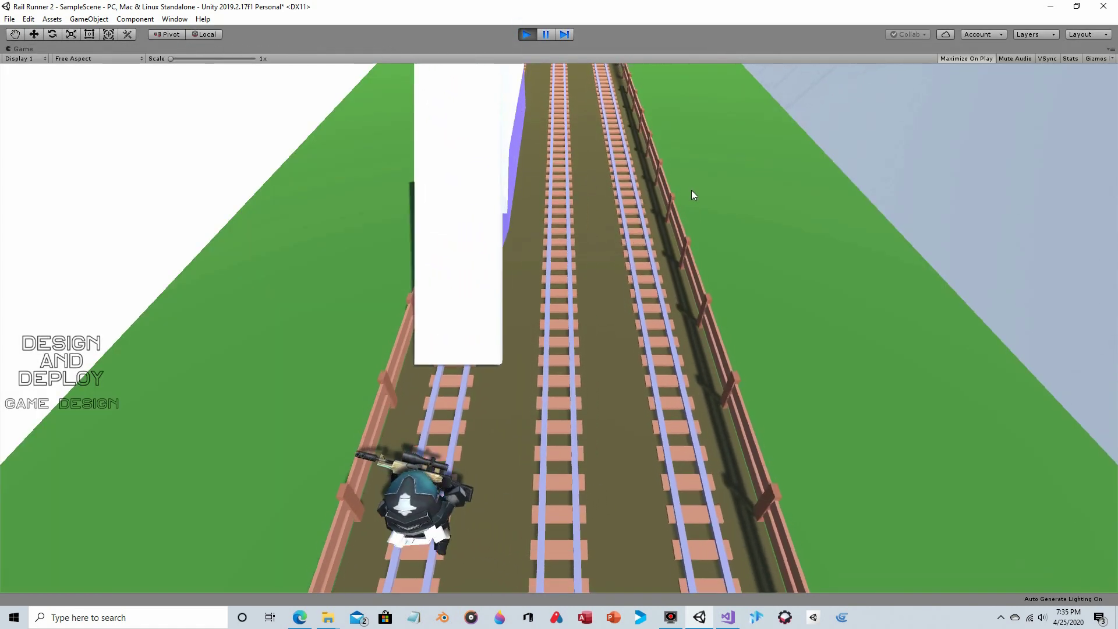
# Jump the runner onto the train roof, then stop play mode.
pyautogui.press('Up')
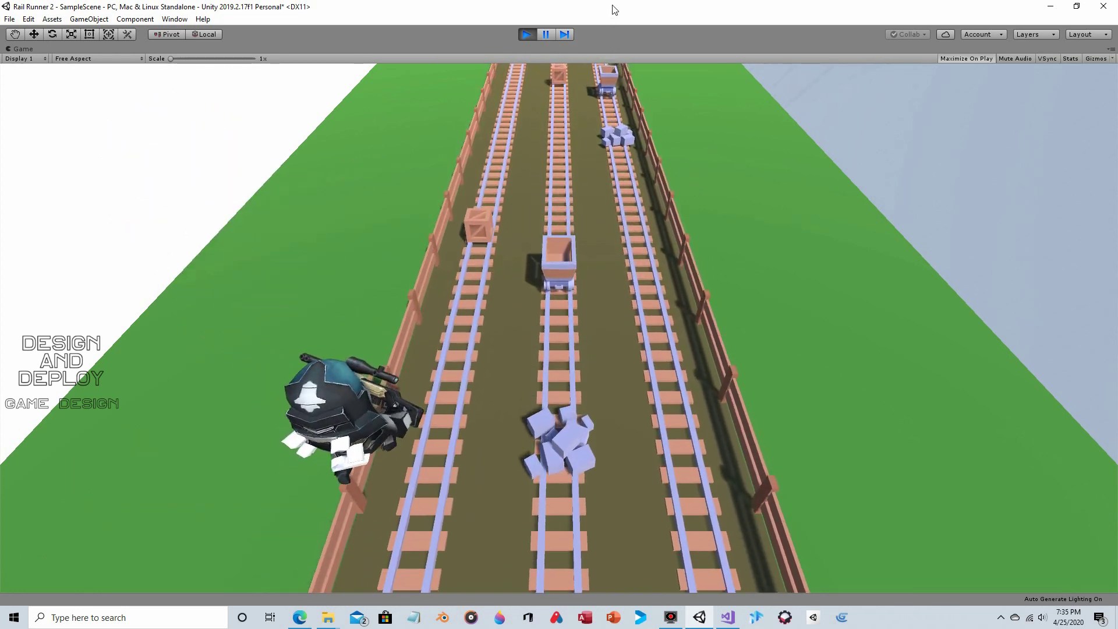
pyautogui.click(529, 36)
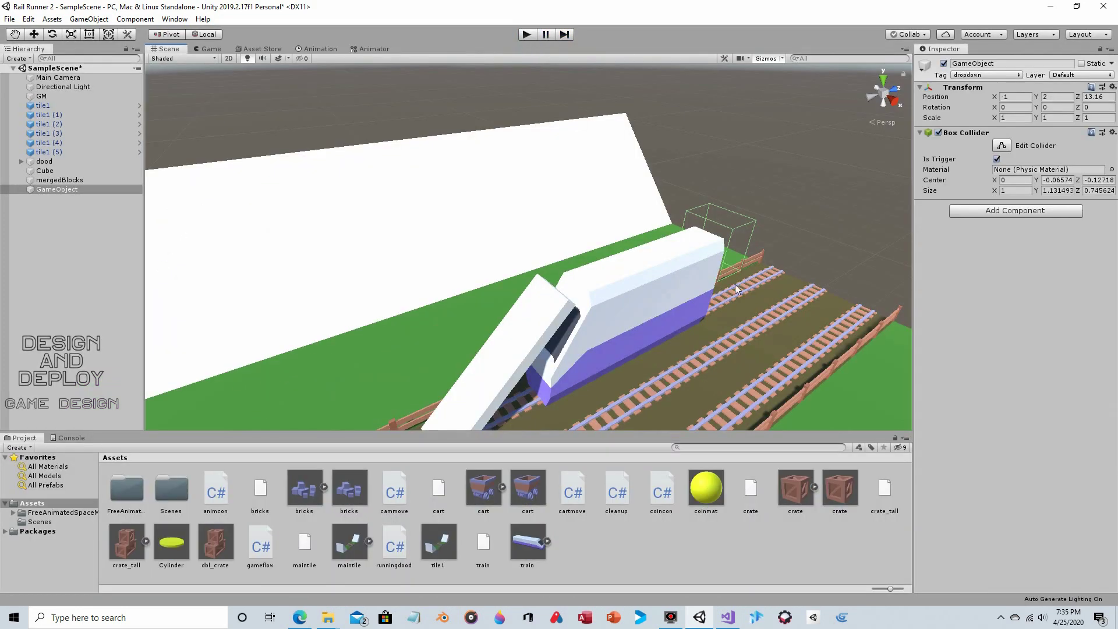
# Stretch the trigger's Box Collider along Z to size 1.562 (centre 0.281) and start Play.
pyautogui.click(737, 251)
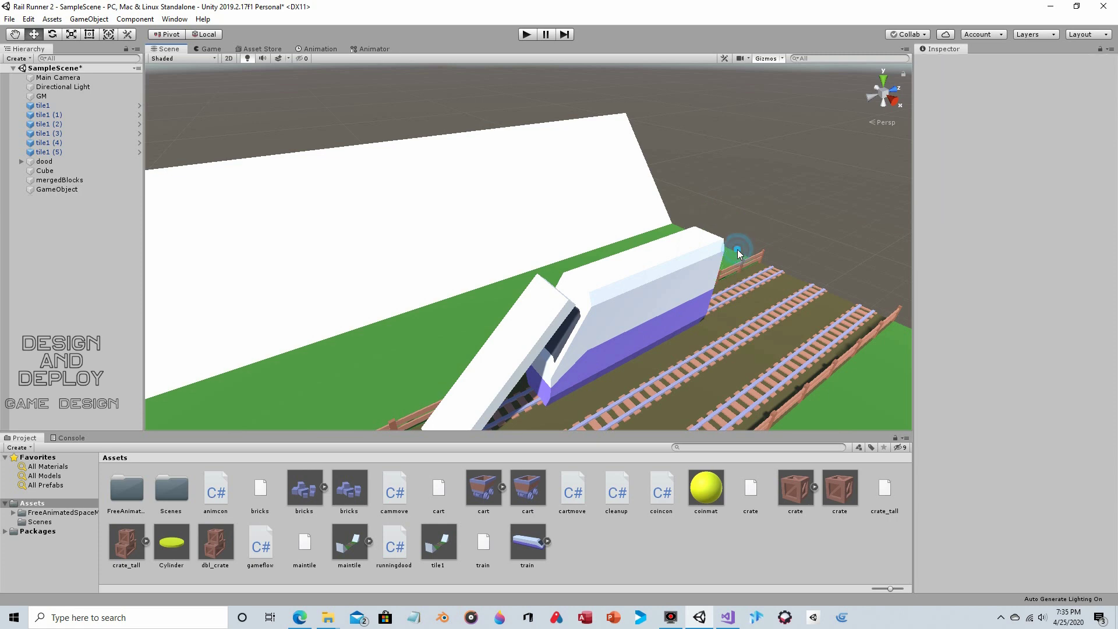
pyautogui.click(57, 189)
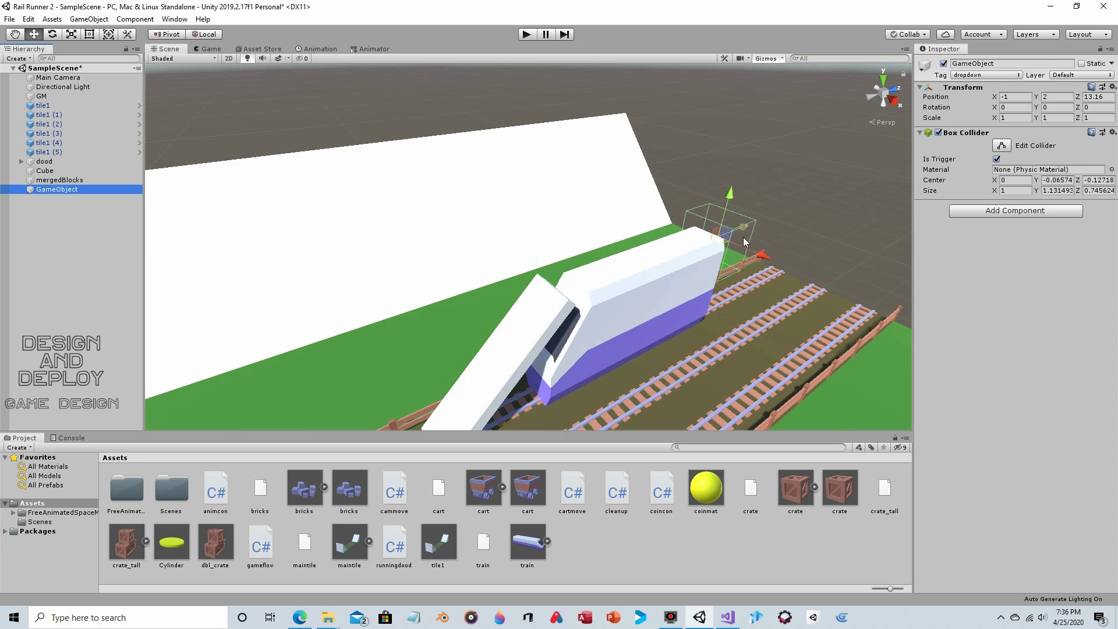
pyautogui.click(1002, 145)
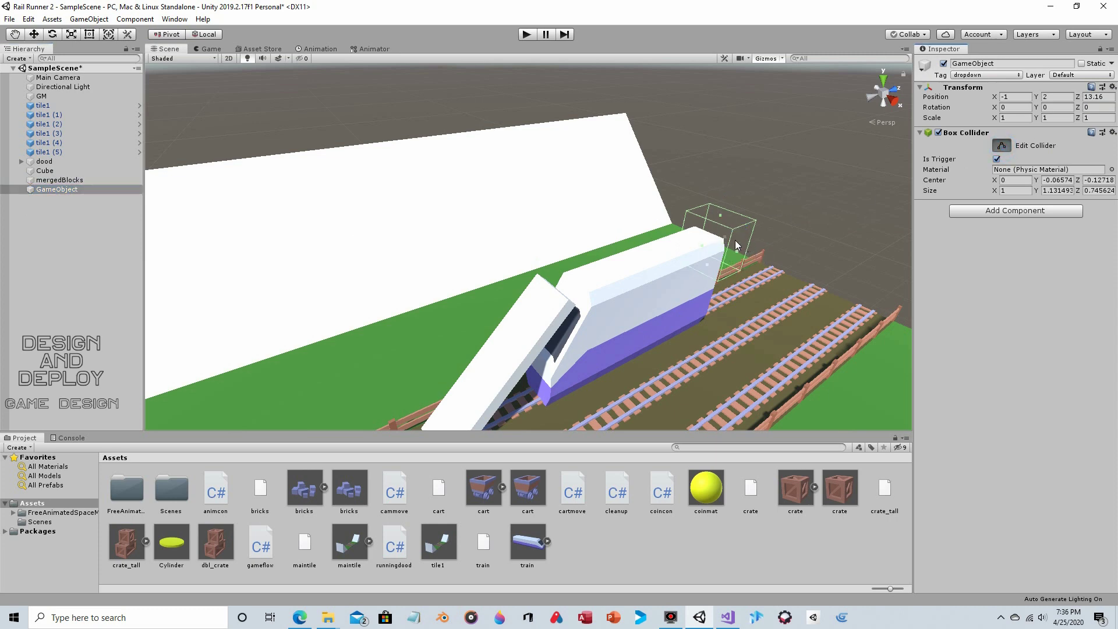
pyautogui.moveTo(728, 241)
pyautogui.mouseDown()
pyautogui.moveTo(751, 230)
pyautogui.moveTo(738, 222)
pyautogui.mouseUp()
pyautogui.click(528, 35)
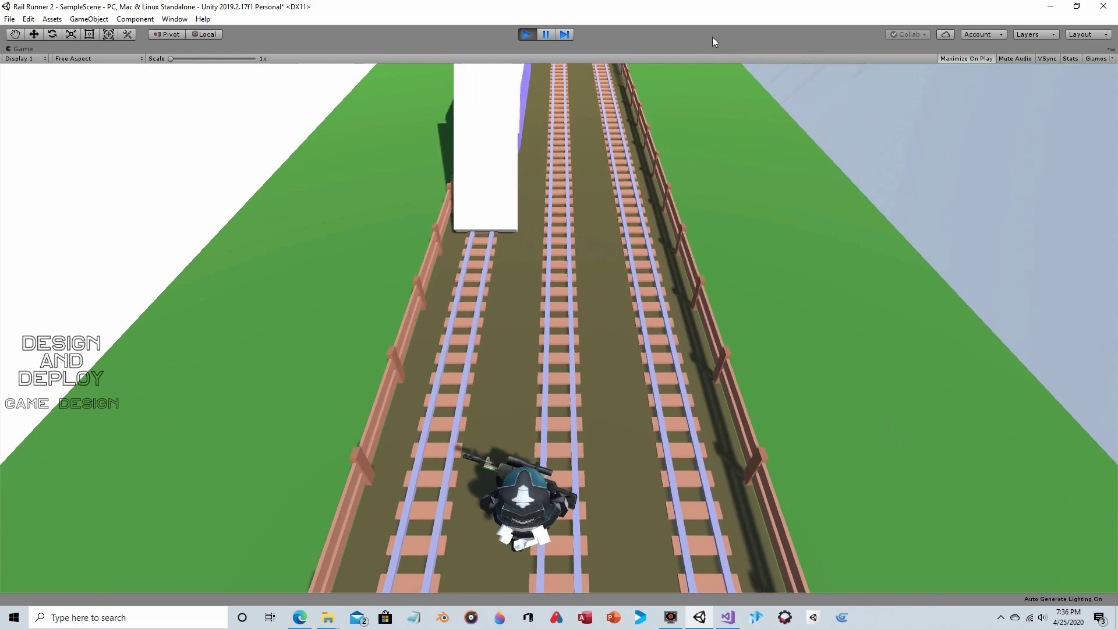
# Steer the runner between the three lanes, jumping crates and minecarts, ending in the right lane.
pyautogui.press('space')
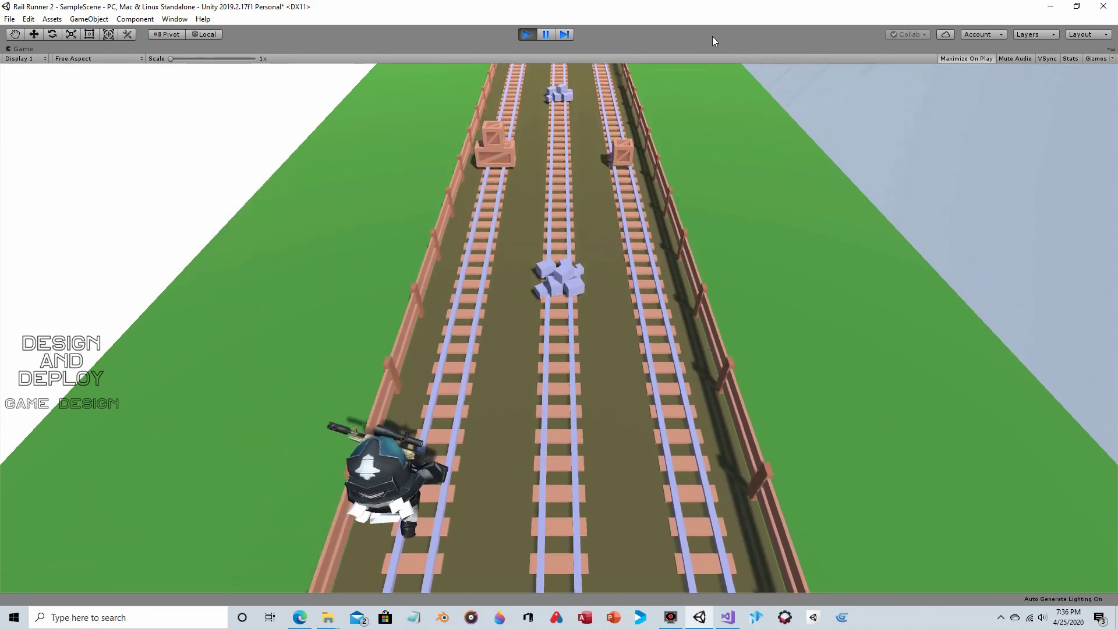
pyautogui.press('Right')
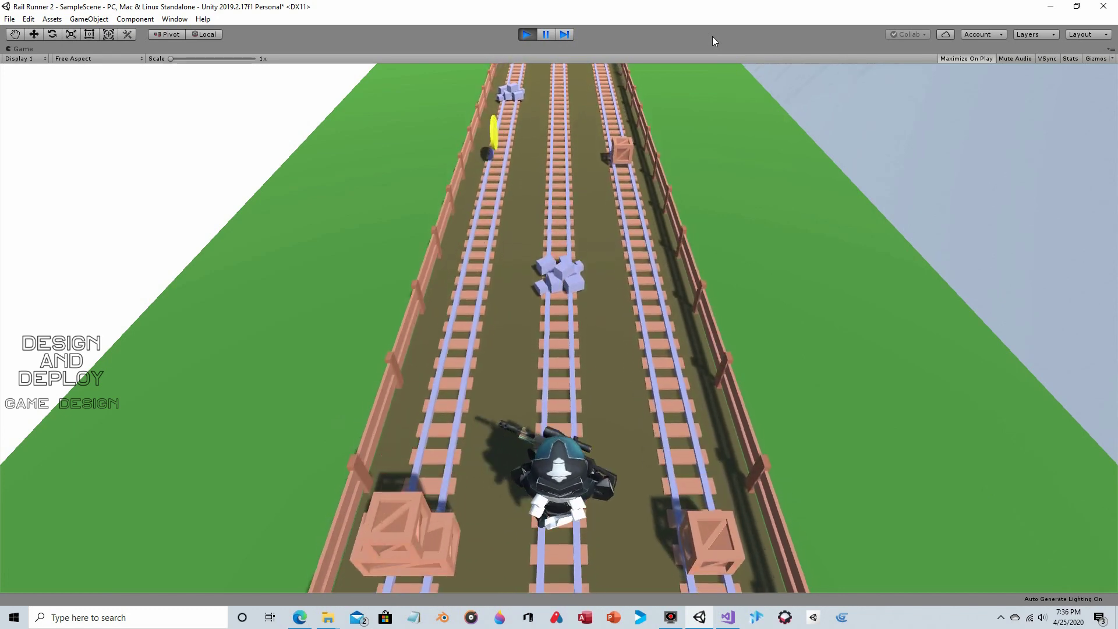
pyautogui.press('Left')
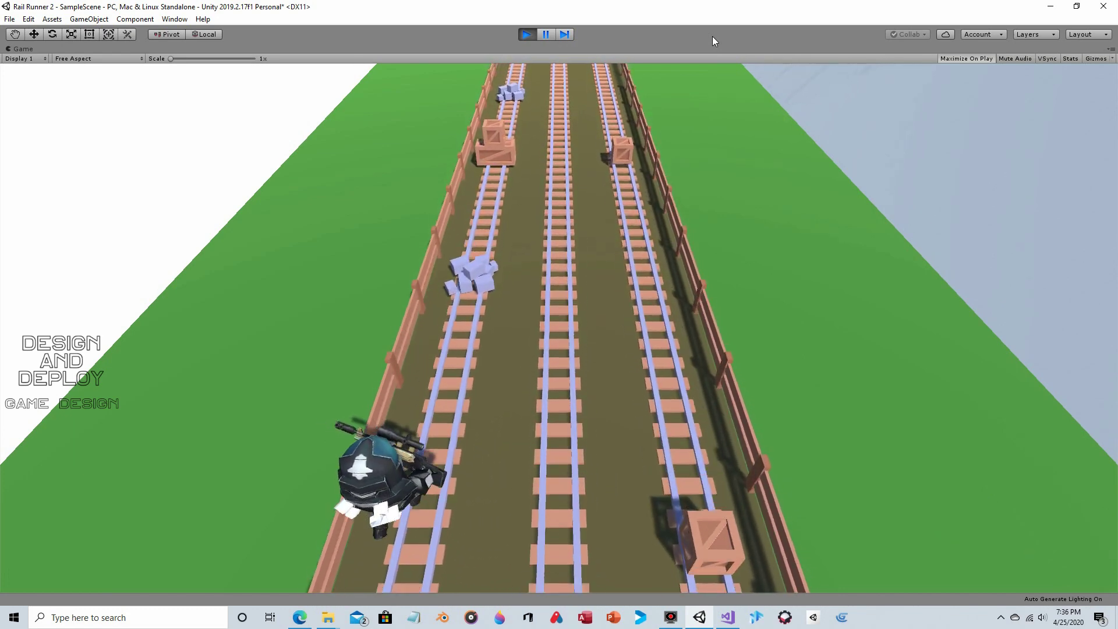
pyautogui.press('Right')
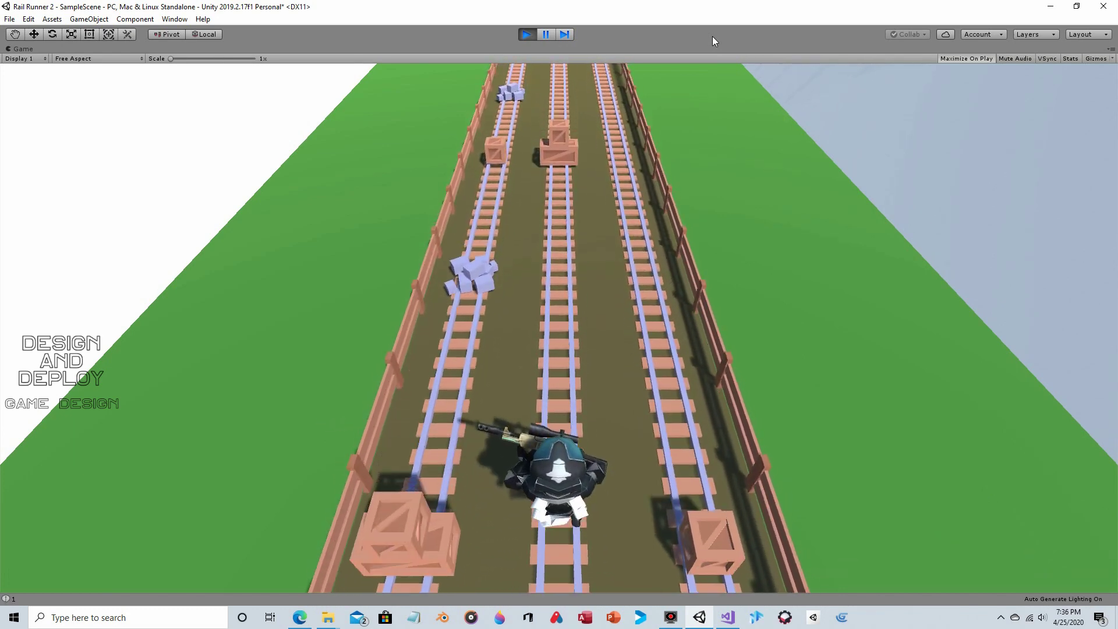
pyautogui.press('Up')
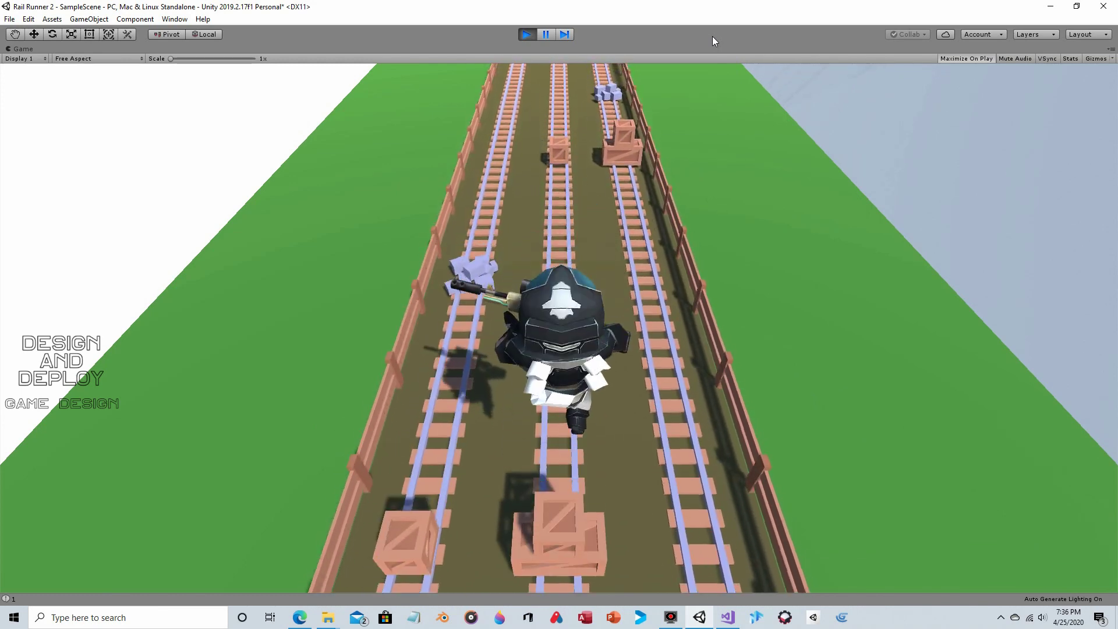
pyautogui.press('Left')
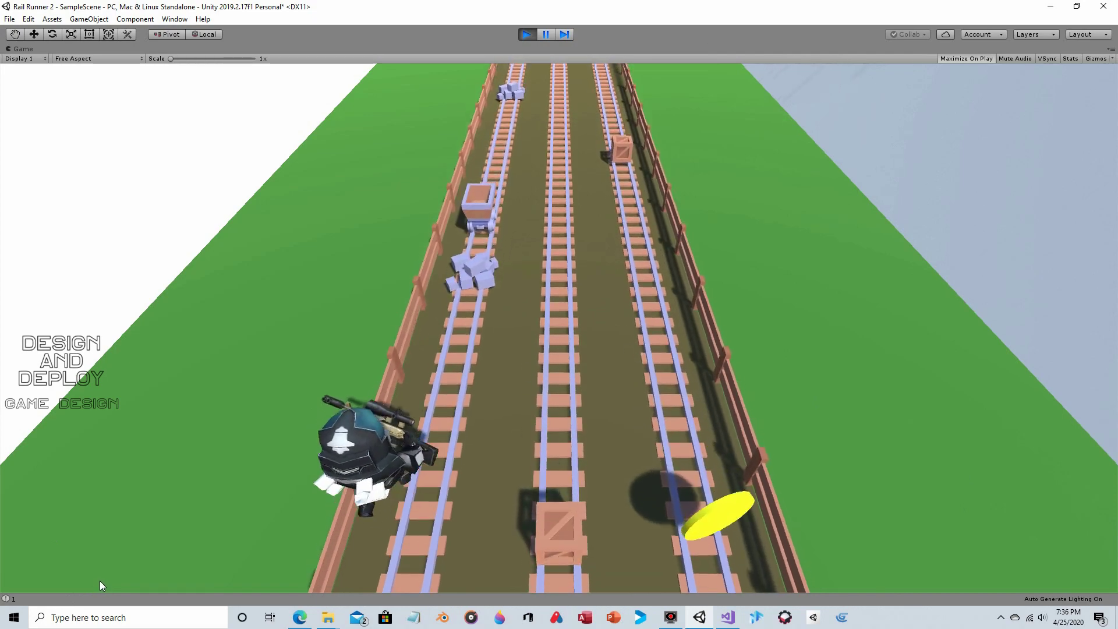
pyautogui.press('Up')
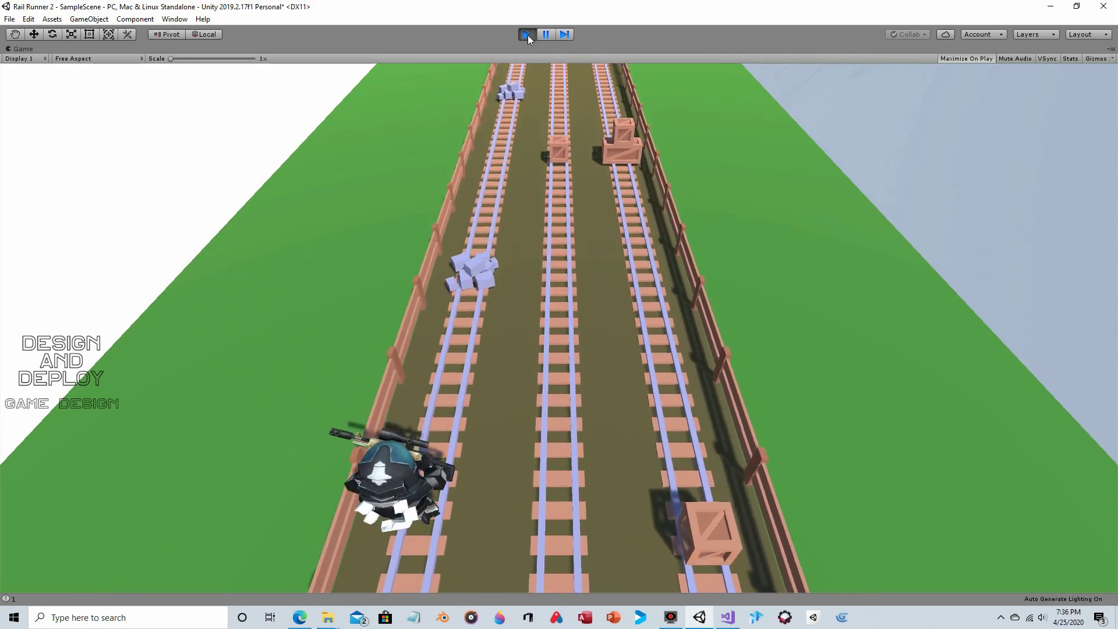
pyautogui.press('Right')
pyautogui.press('Left')
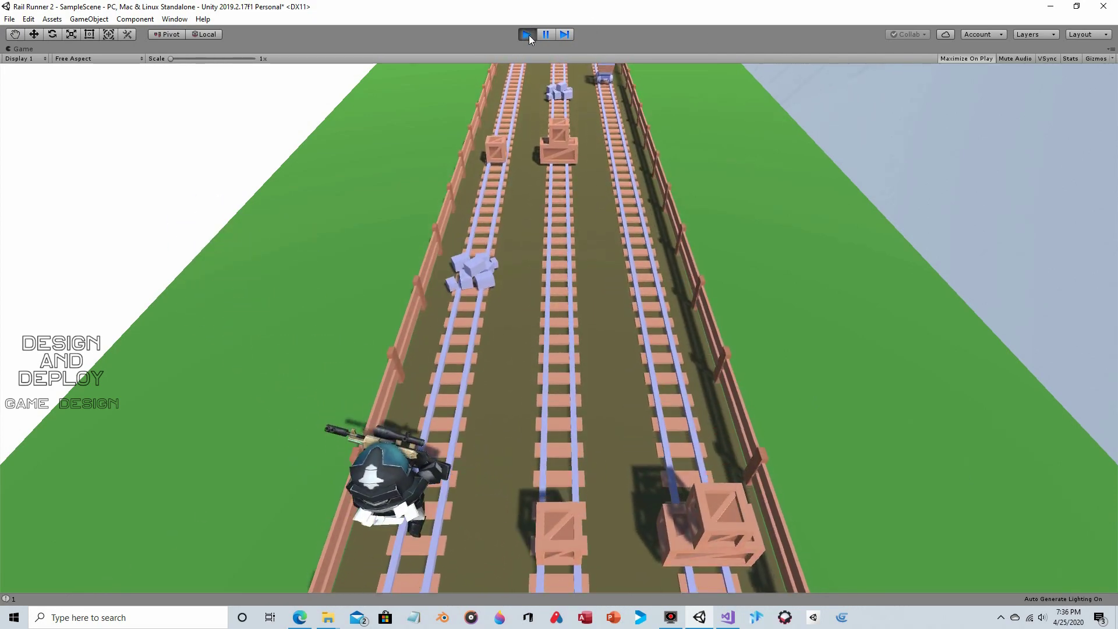
pyautogui.press('Right')
pyautogui.press('Right')
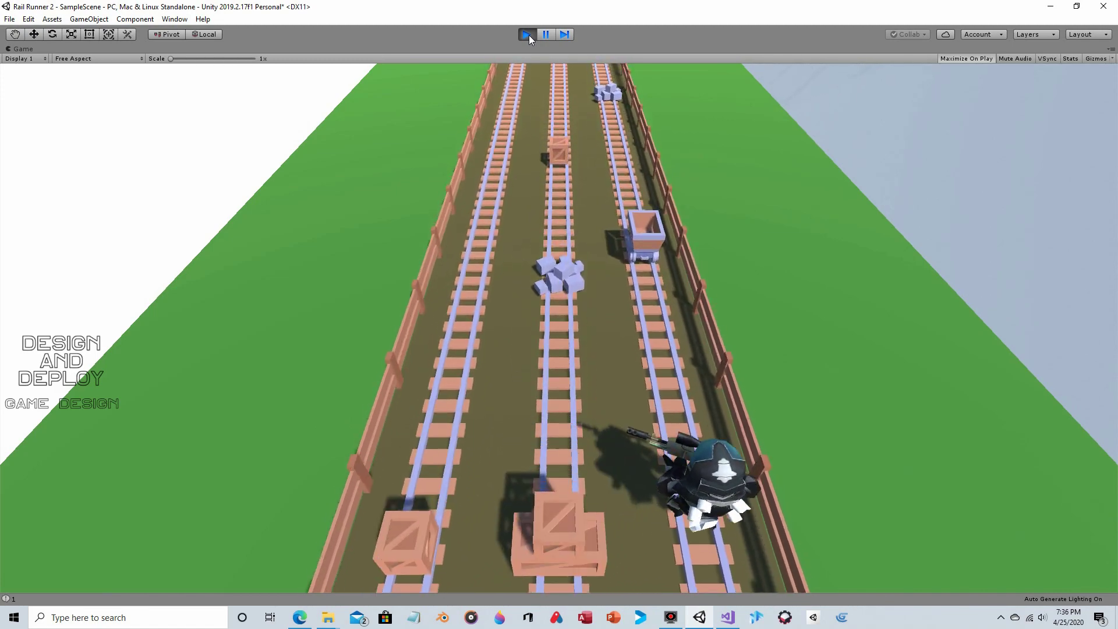
pyautogui.press('Up')
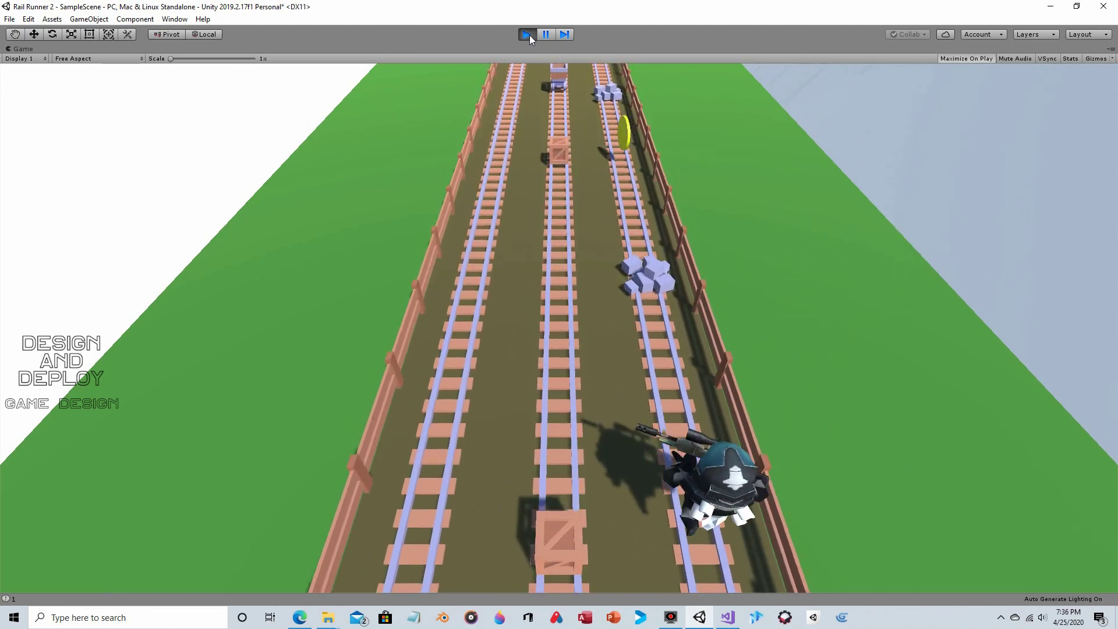
pyautogui.press('Left')
pyautogui.press('Right')
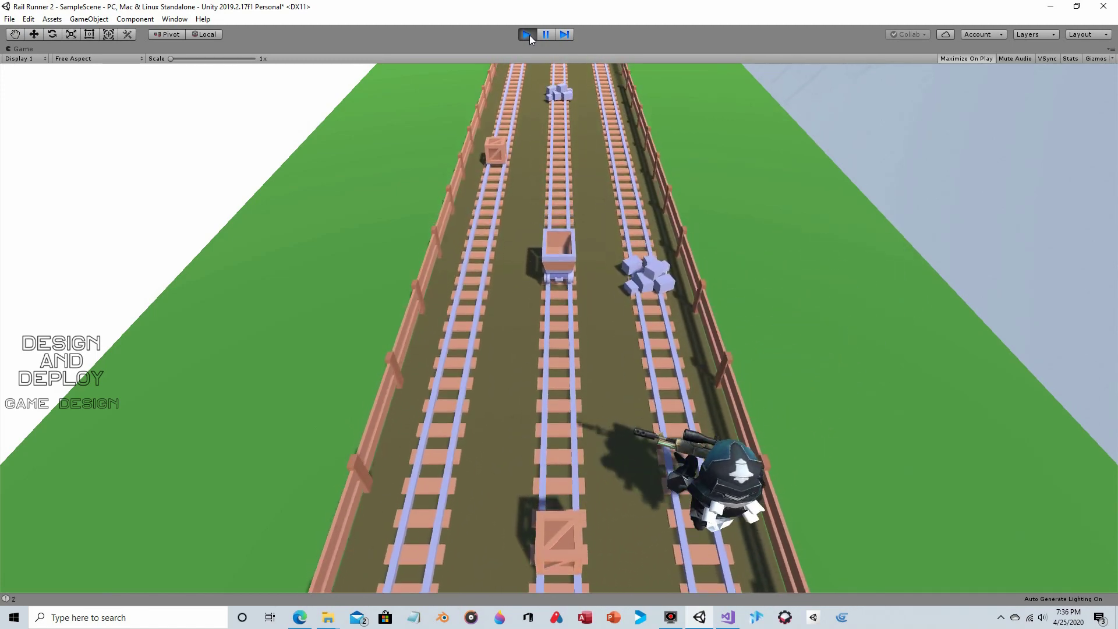
pyautogui.press('Up')
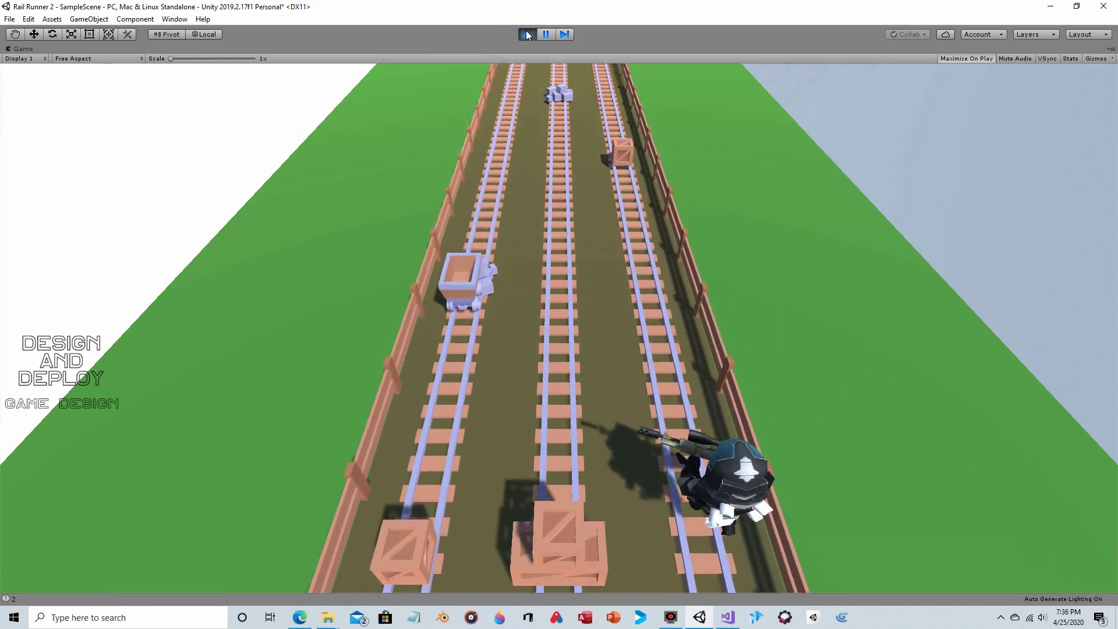
# Stop the test, resize the trigger's Box Collider to Y 1.229 by Z 1.703, and play again.
pyautogui.click(527, 35)
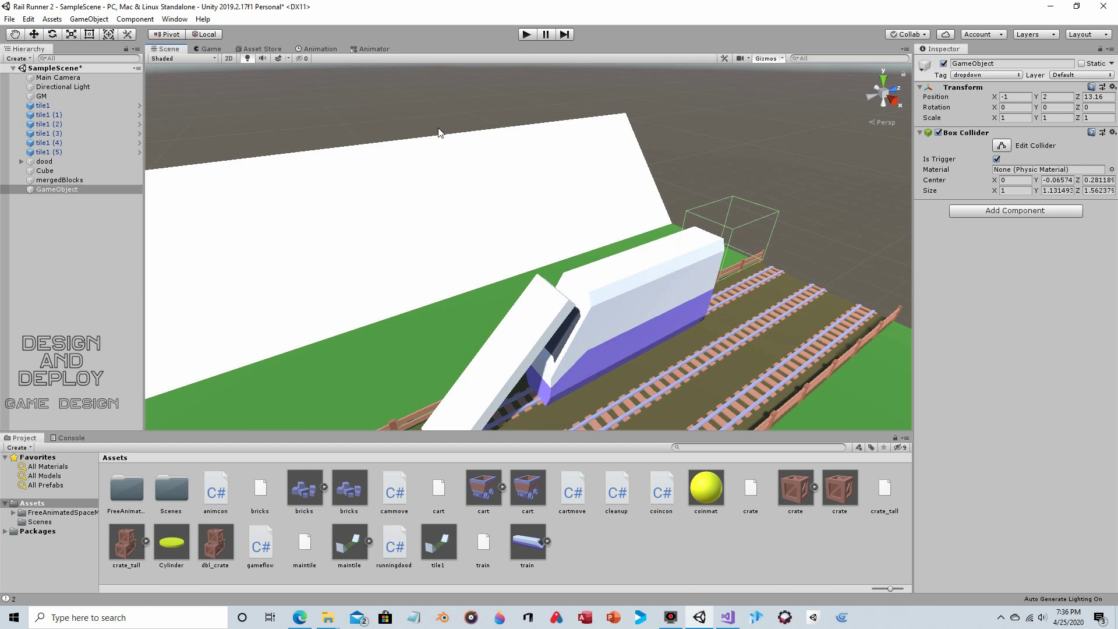
pyautogui.click(1002, 146)
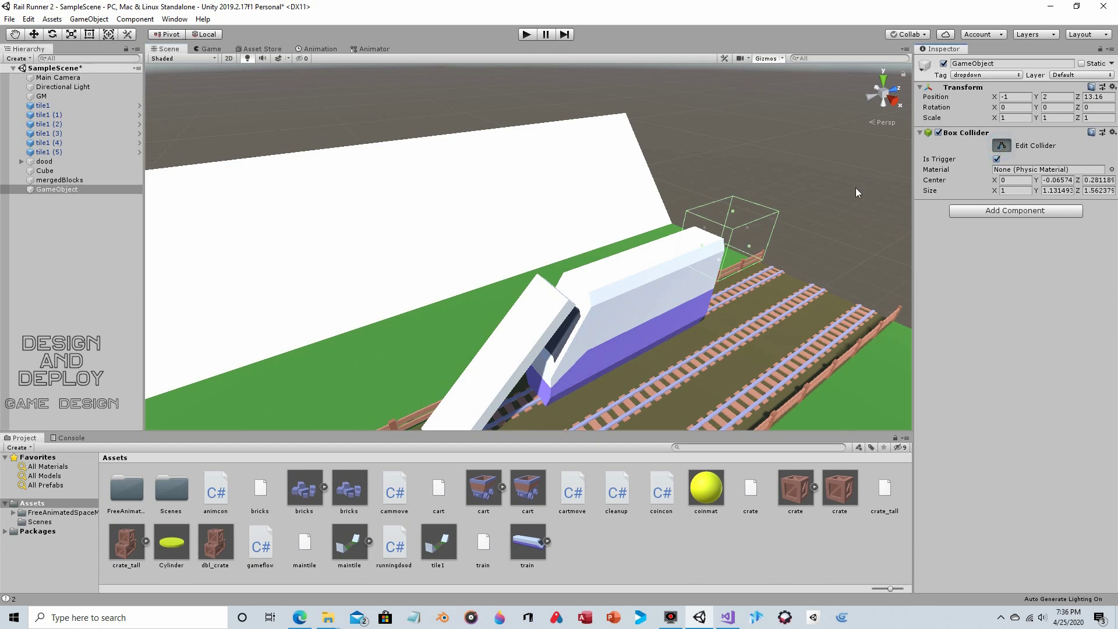
pyautogui.click(725, 263)
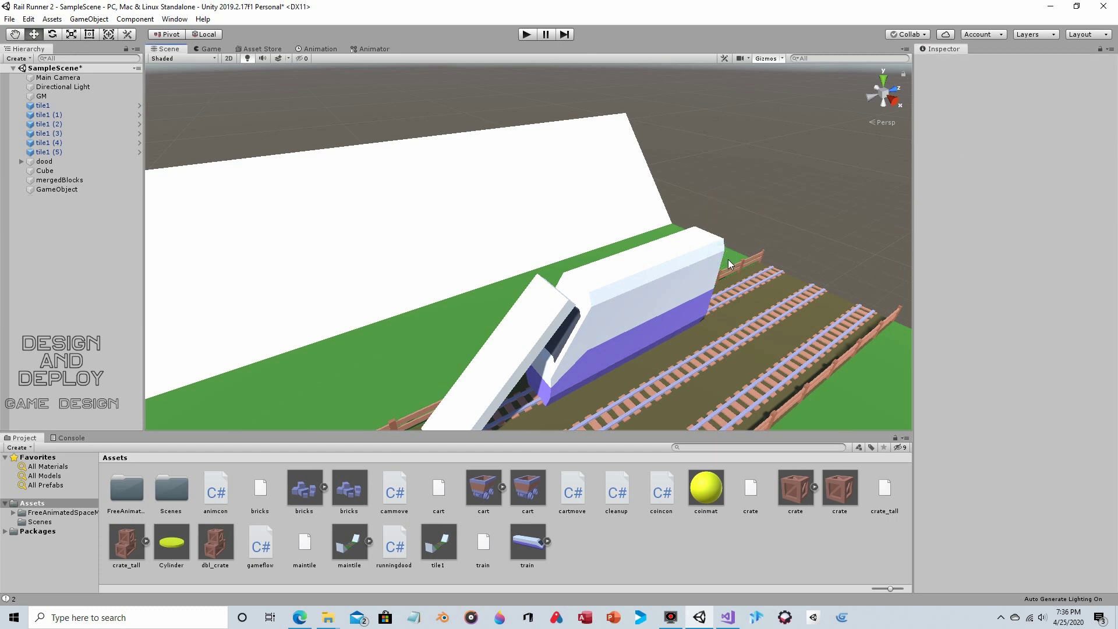
pyautogui.click(48, 190)
pyautogui.click(1002, 146)
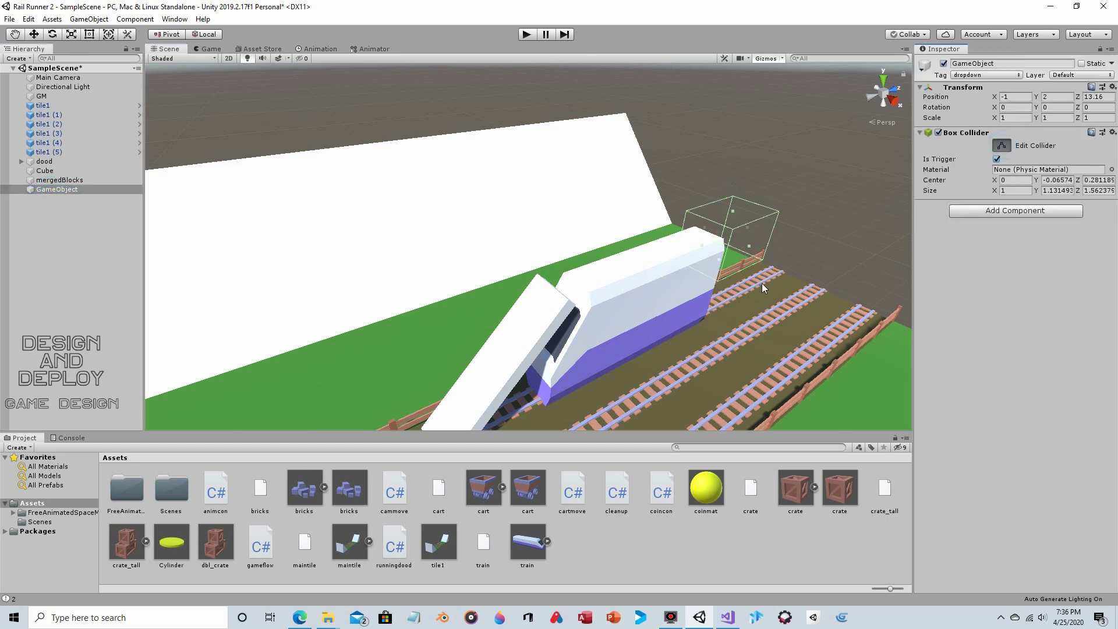
pyautogui.click(749, 228)
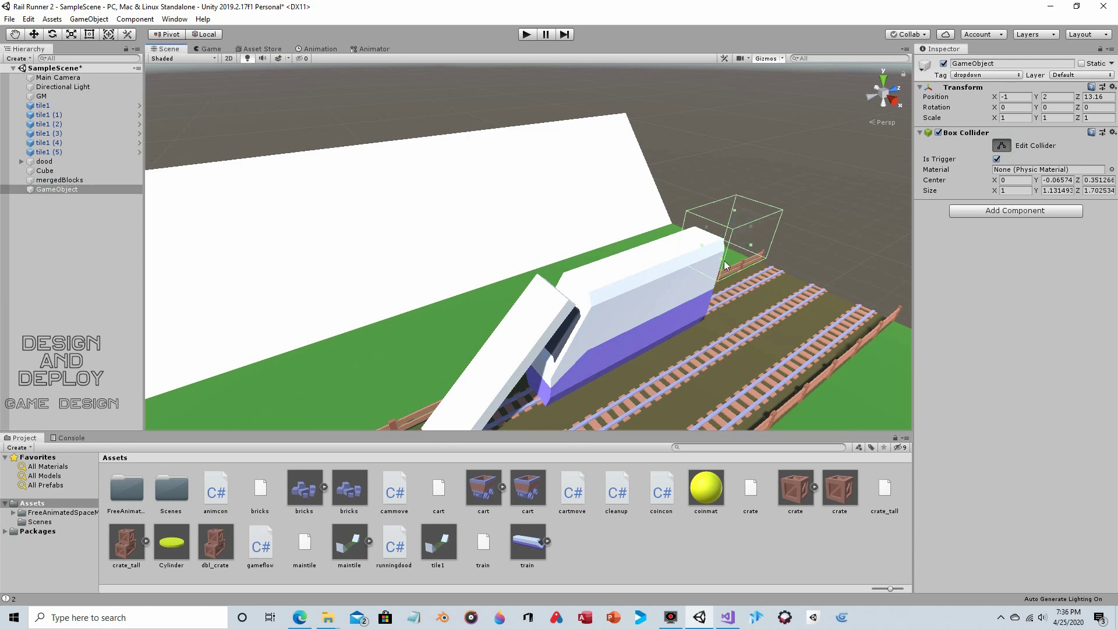
pyautogui.moveTo(724, 261); pyautogui.dragTo(721, 244)
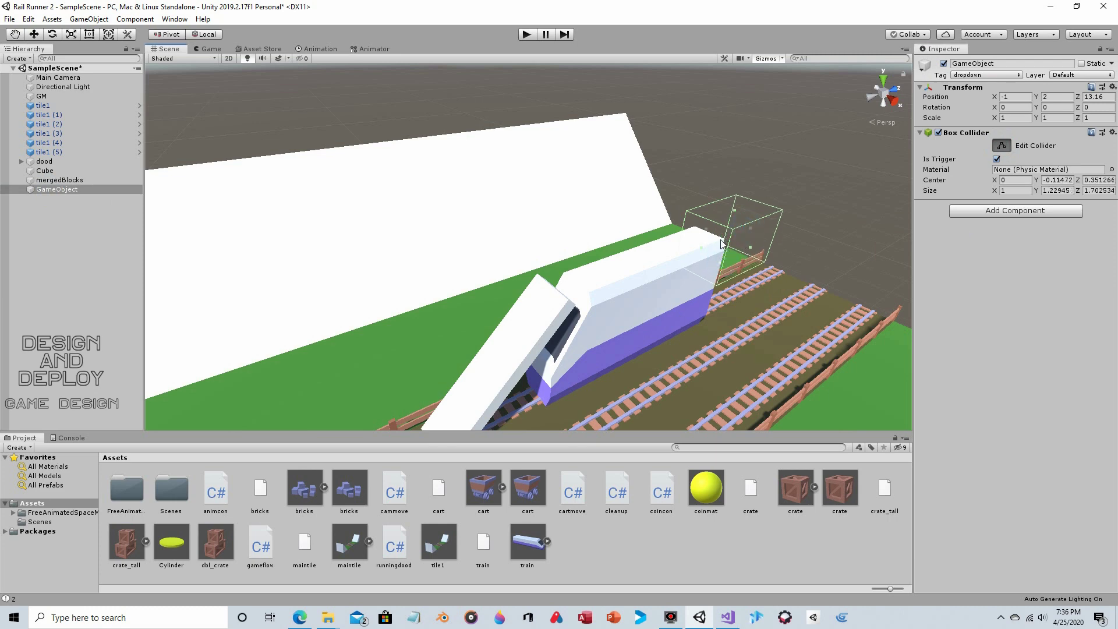
pyautogui.click(526, 35)
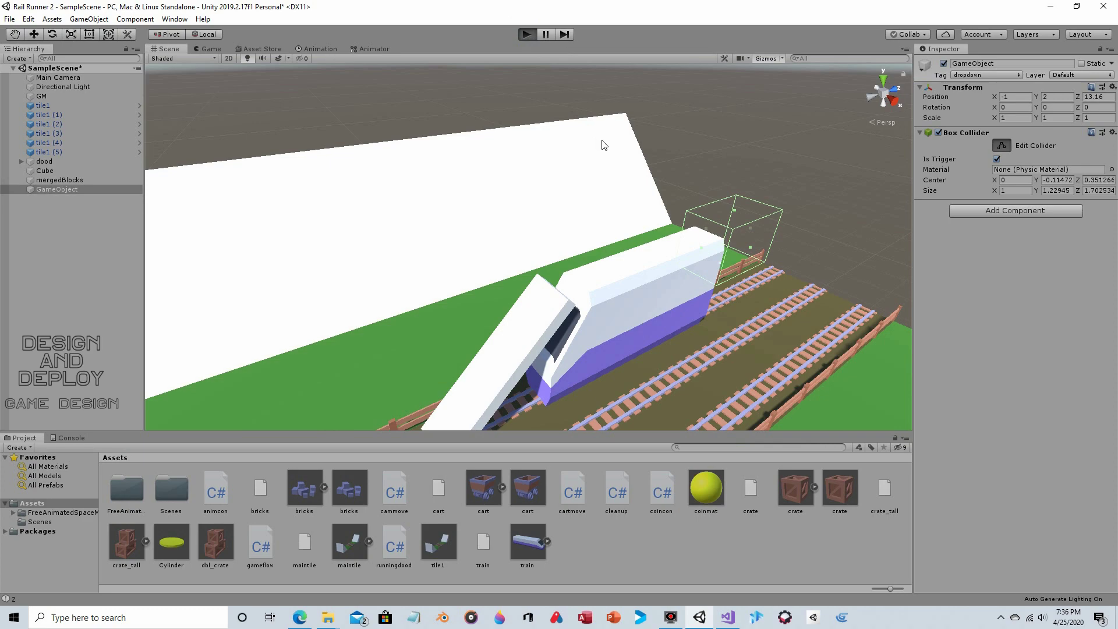
# Jump the runner onto the train roof, switch between left, right and centre lanes, then stop play.
pyautogui.press('Left')
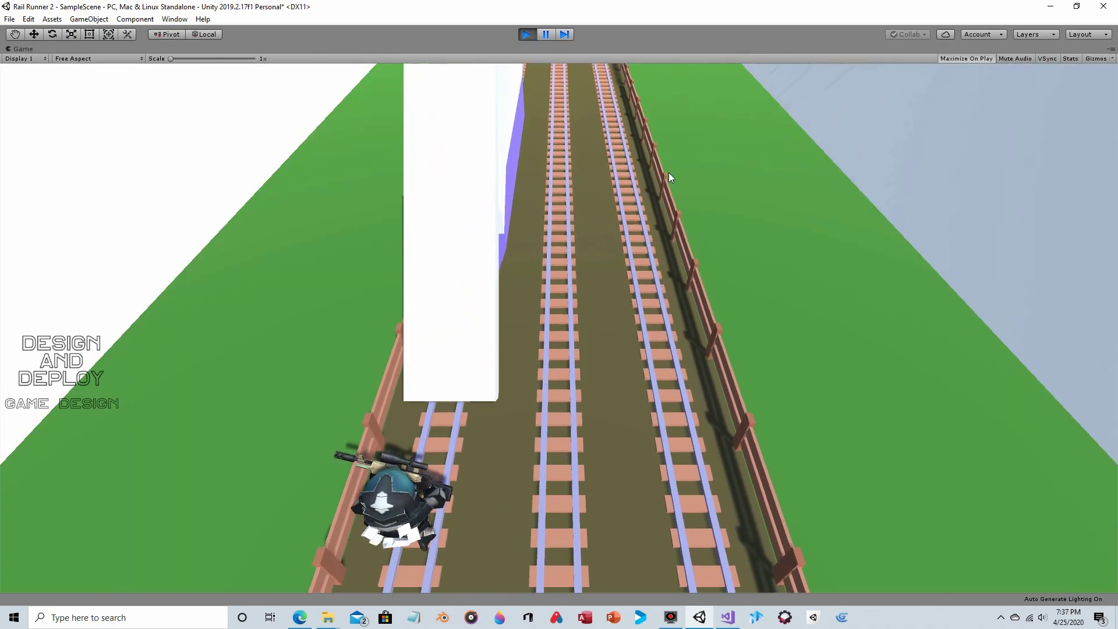
pyautogui.press('Up')
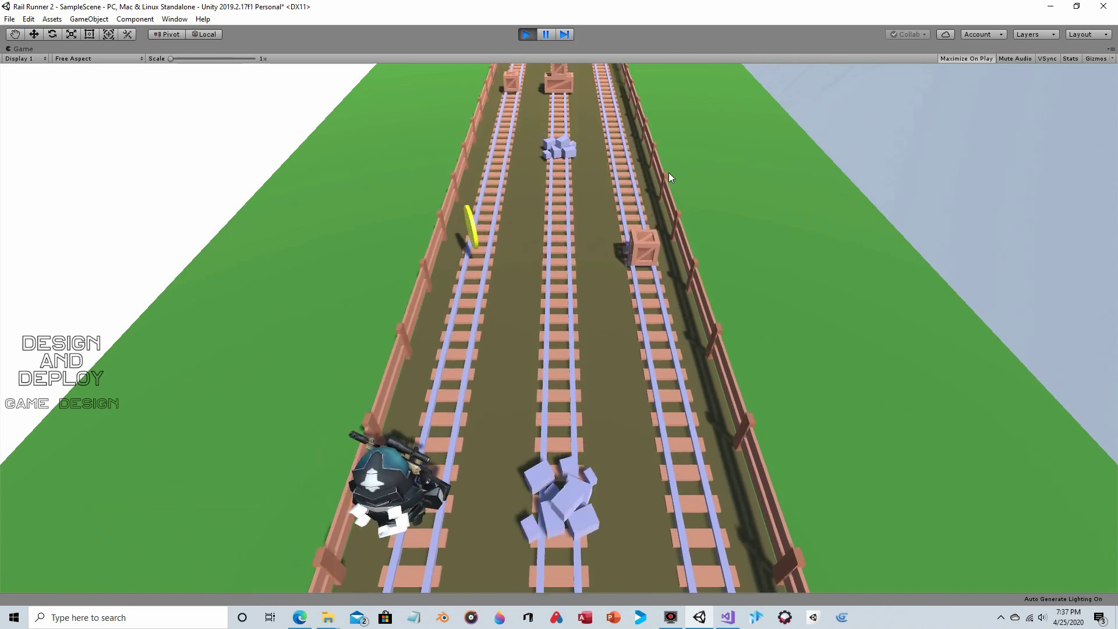
pyautogui.press('Right')
pyautogui.press('Right')
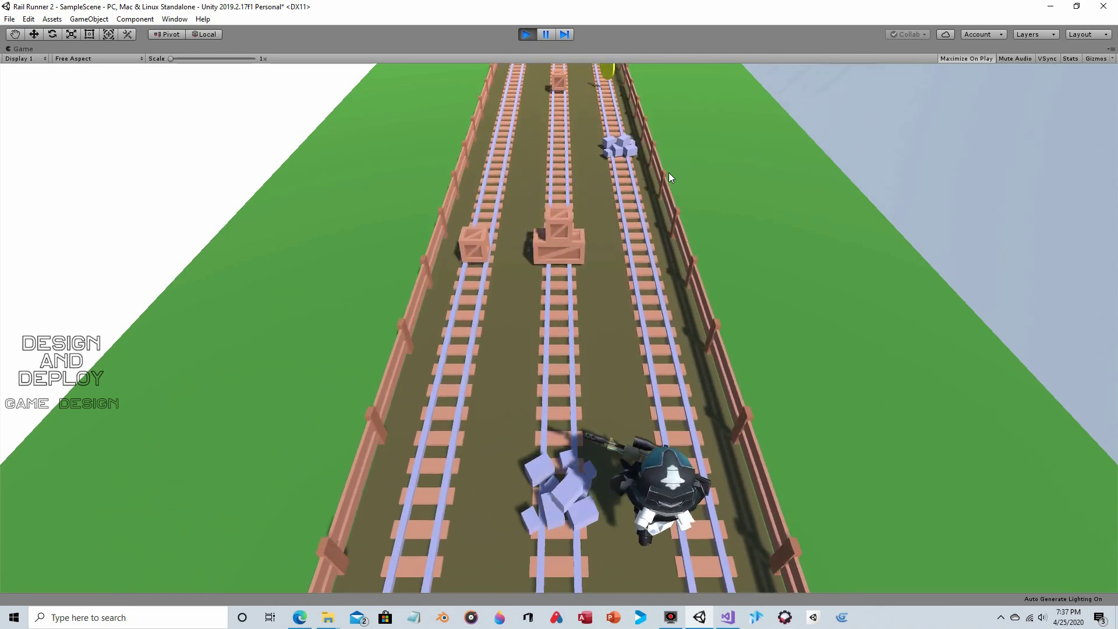
pyautogui.press('Left')
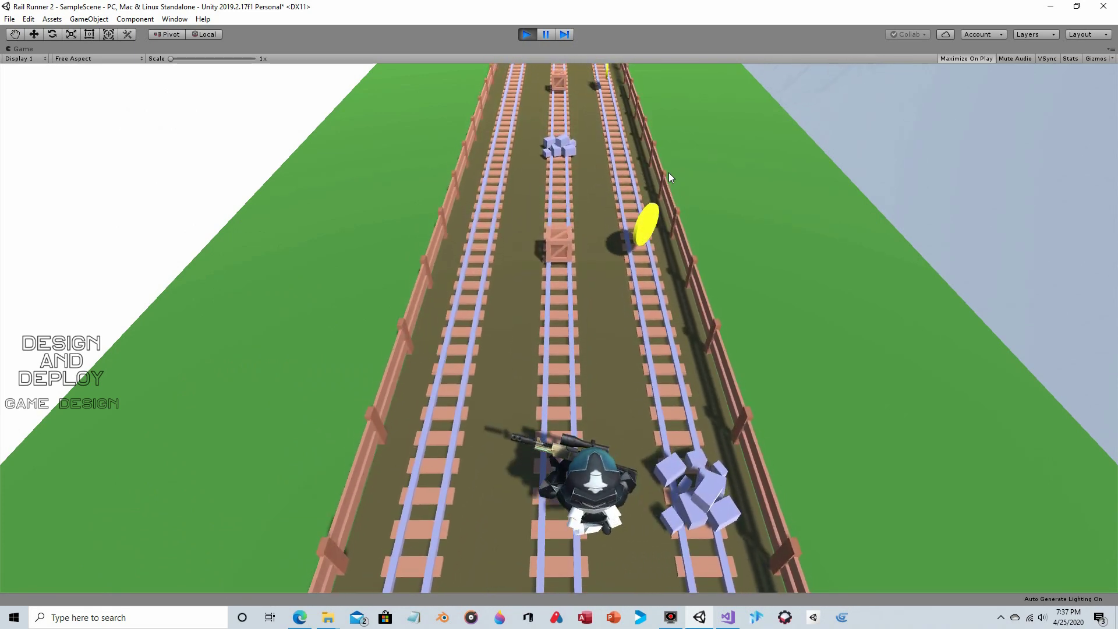
pyautogui.press('Left')
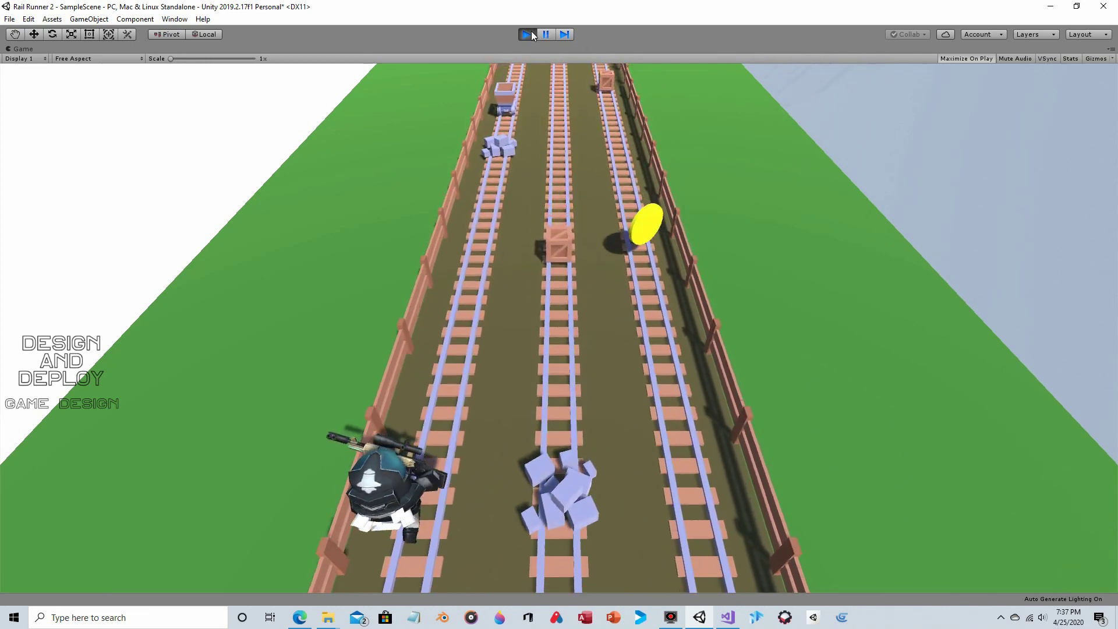
pyautogui.click(530, 35)
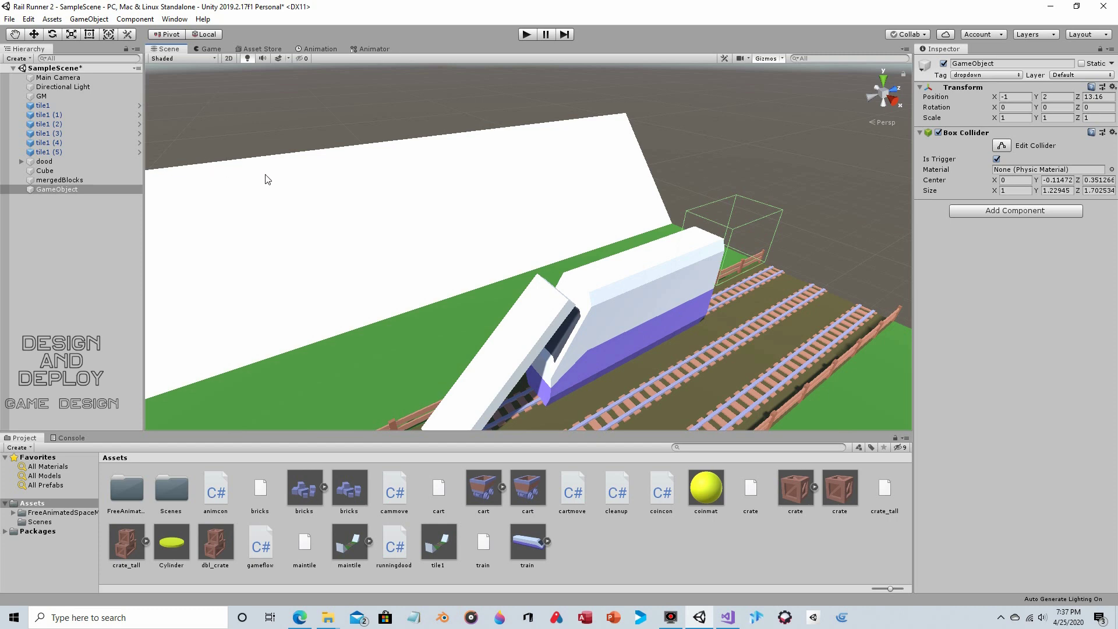
# Select the mergedBlocks train model in the Scene view to show it in the Inspector.
pyautogui.click(650, 312)
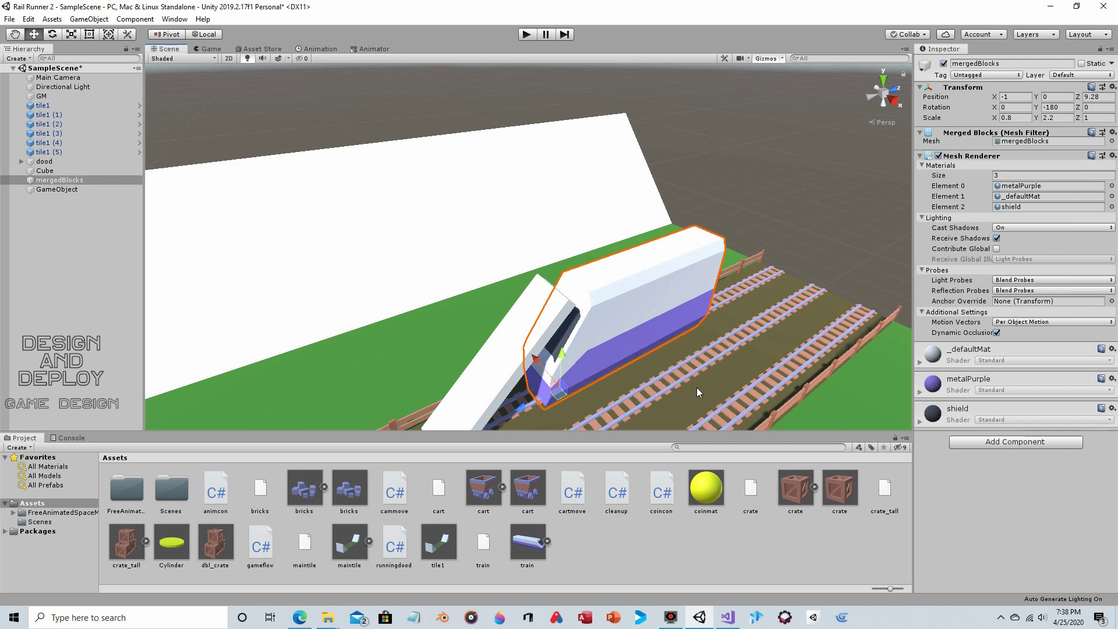
pyautogui.scroll(-3, 710, 316)
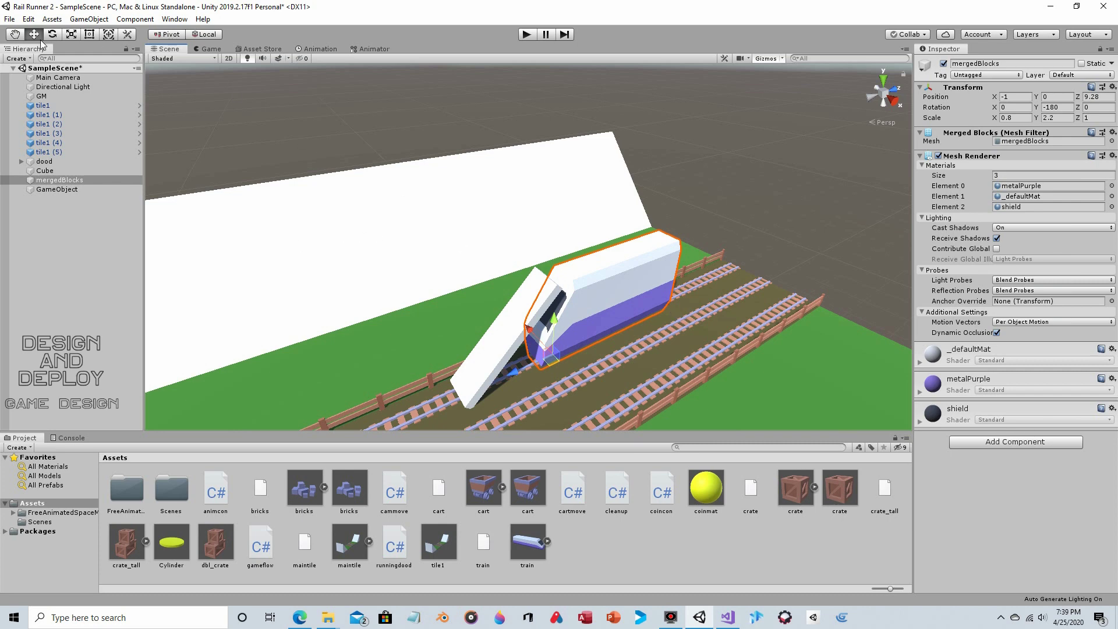
# Pan, orbit and zoom out to look down the three tracks past the mergedBlocks train.
pyautogui.moveTo(287, 136); pyautogui.dragTo(339, 142, button='middle')
pyautogui.keyDown('alt'); pyautogui.moveTo(459, 150); pyautogui.dragTo(578, 176); pyautogui.keyUp('alt')
pyautogui.scroll(-5, 577, 176)
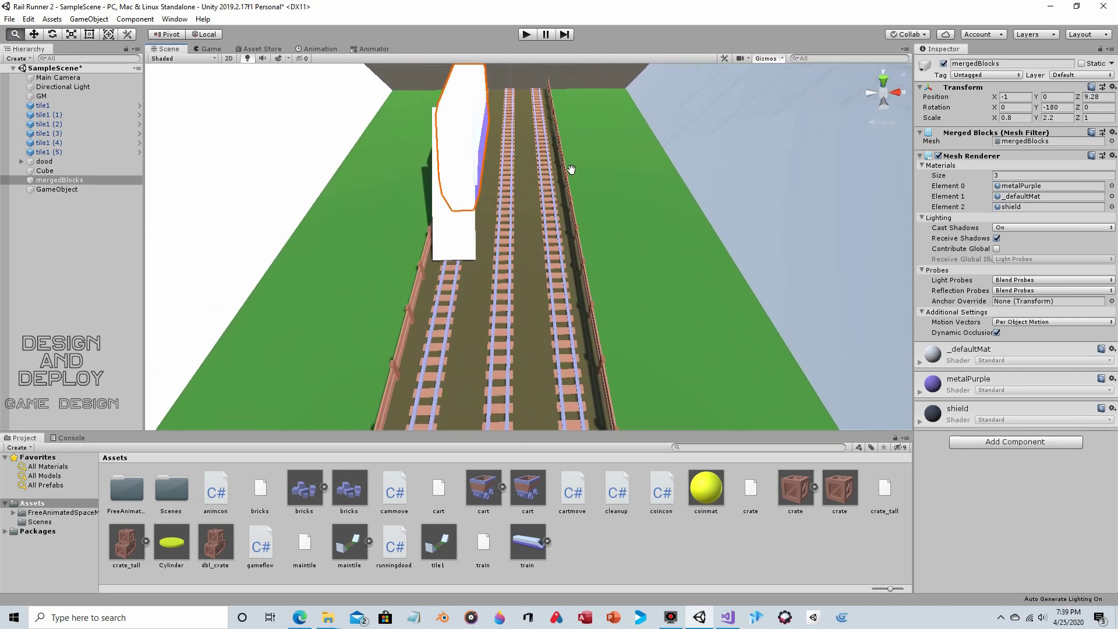
pyautogui.scroll(3, 552, 192)
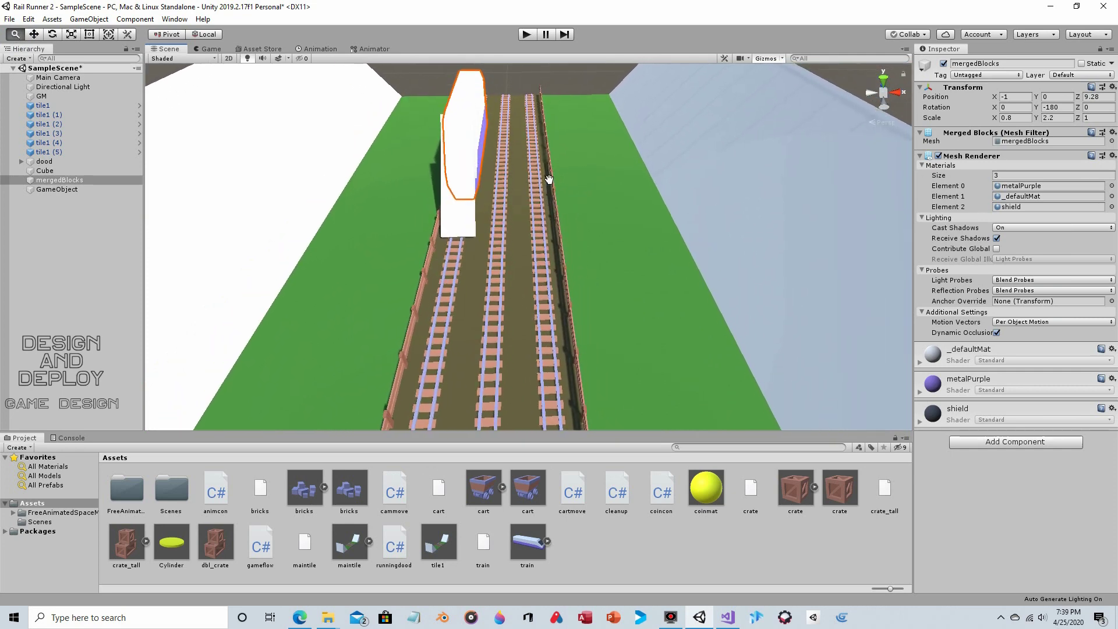
pyautogui.scroll(-3, 541, 180)
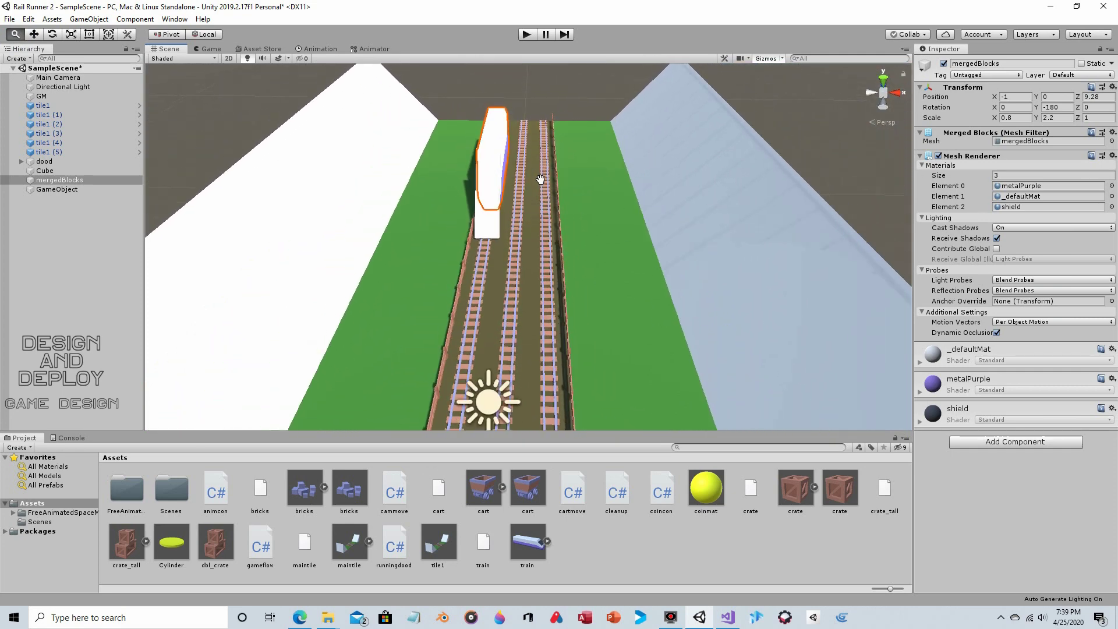
pyautogui.scroll(-2, 554, 175)
pyautogui.scroll(-4, 558, 169)
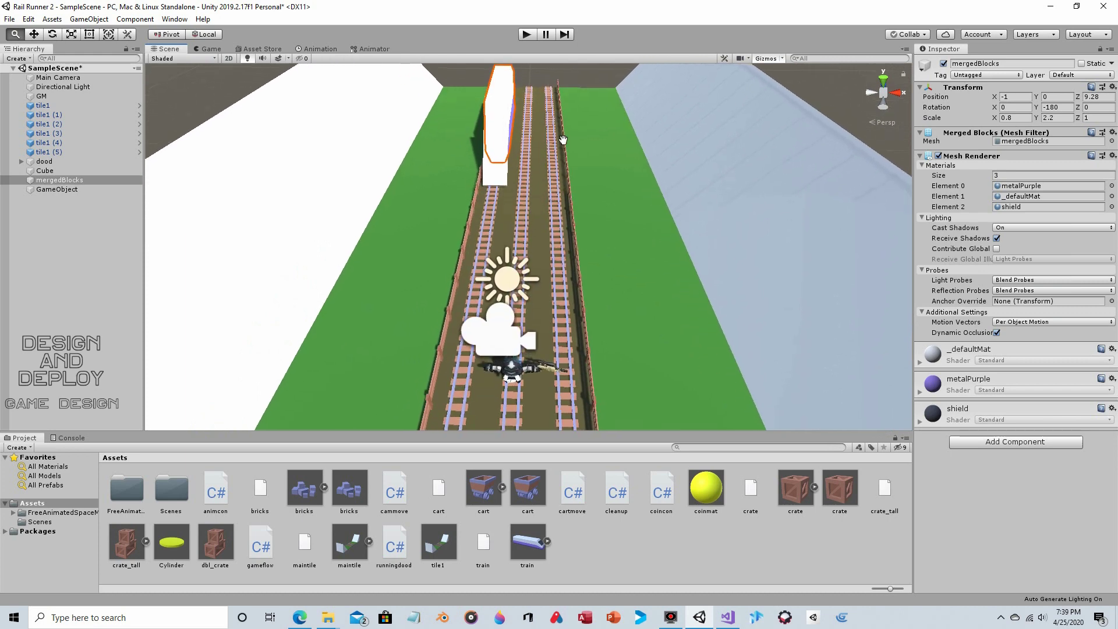
pyautogui.scroll(-1, 565, 139)
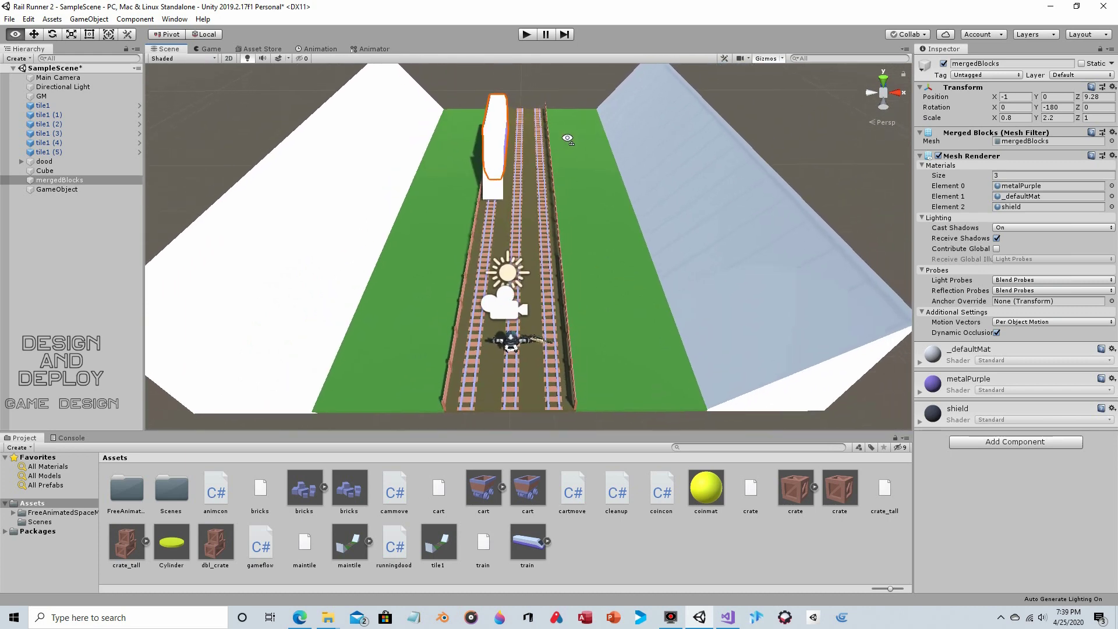